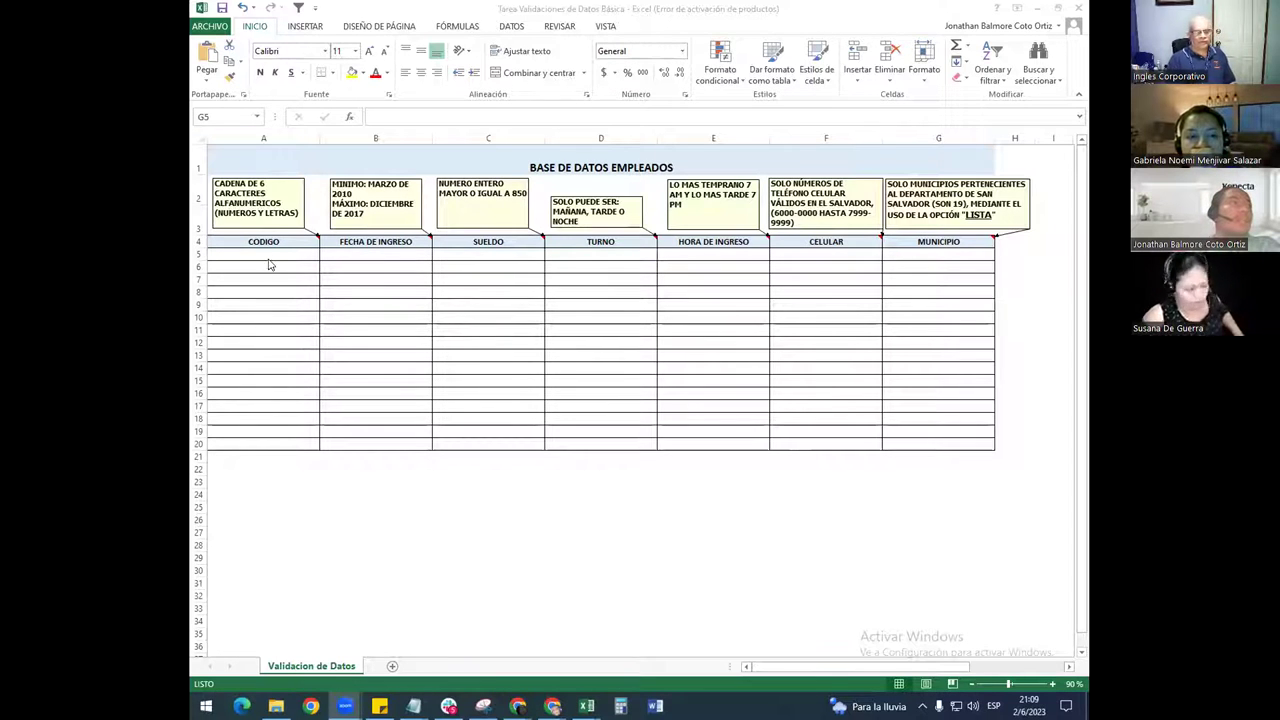
# - Switch to the employee workbook and review the data validation rule of the first MUNICIPIO cell, G5
pyautogui.hotkey('alt', 'Tab')
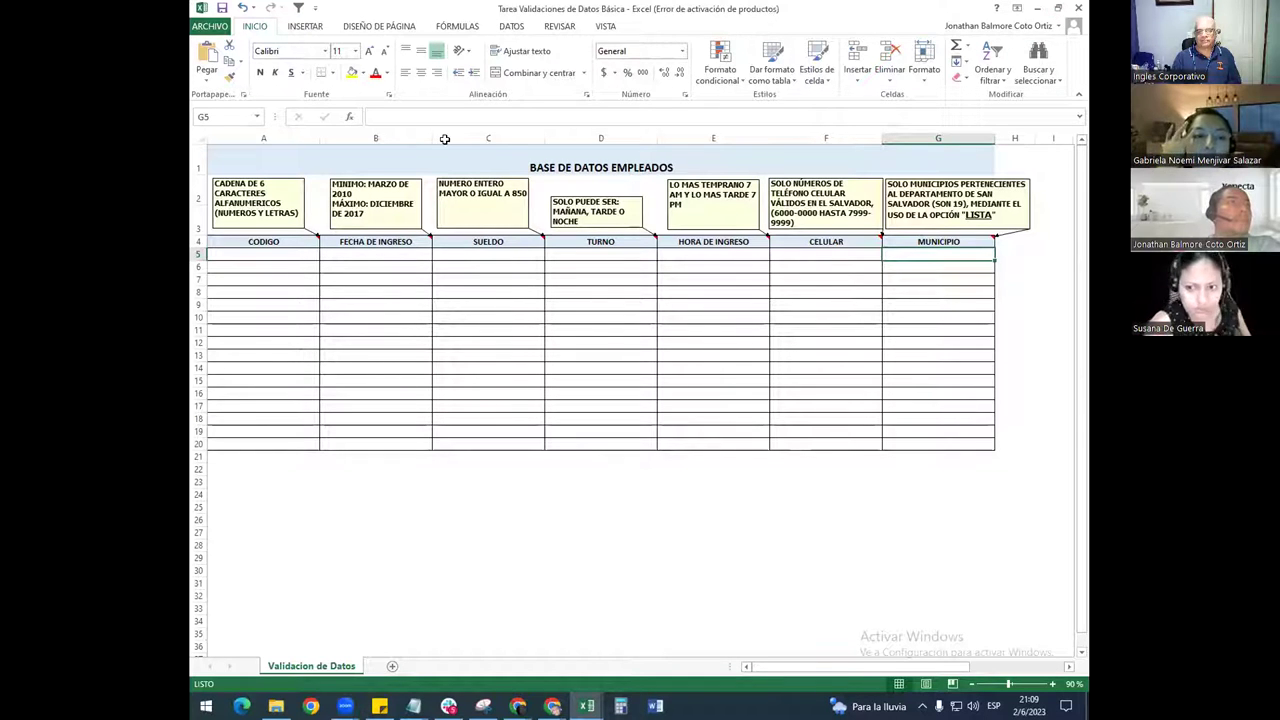
pyautogui.hotkey('alt', 'd')
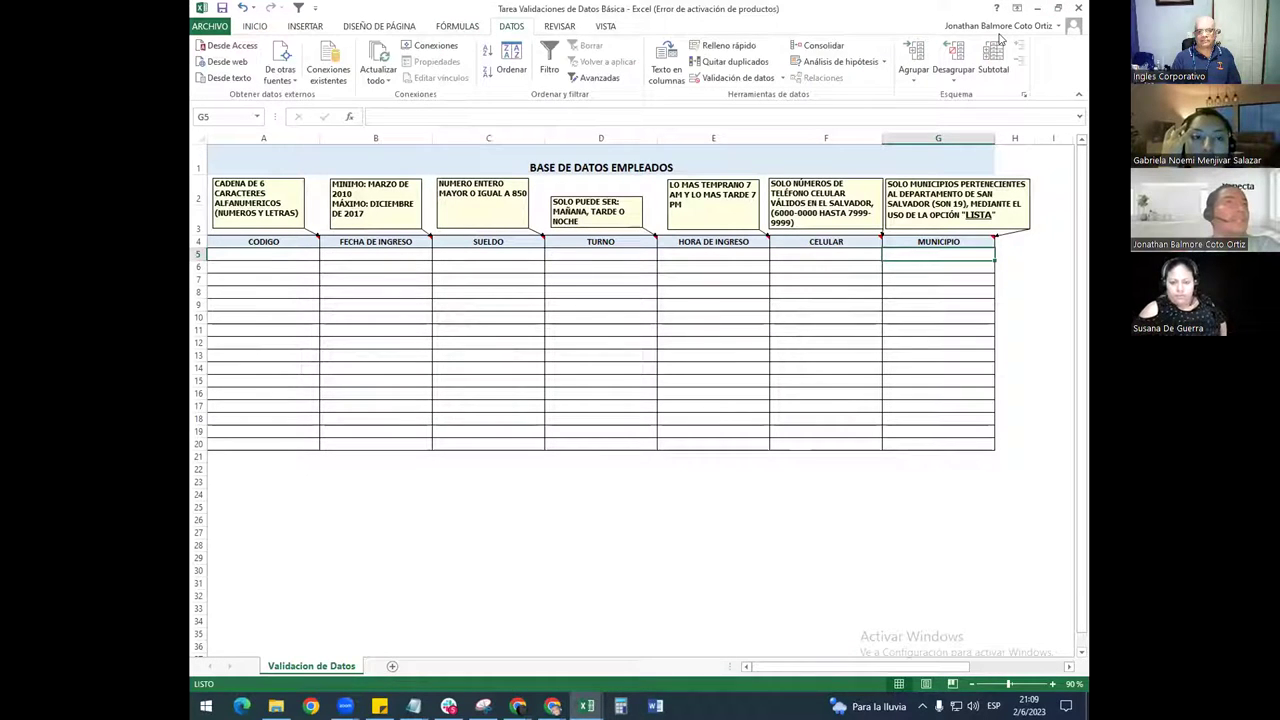
pyautogui.click(718, 85)
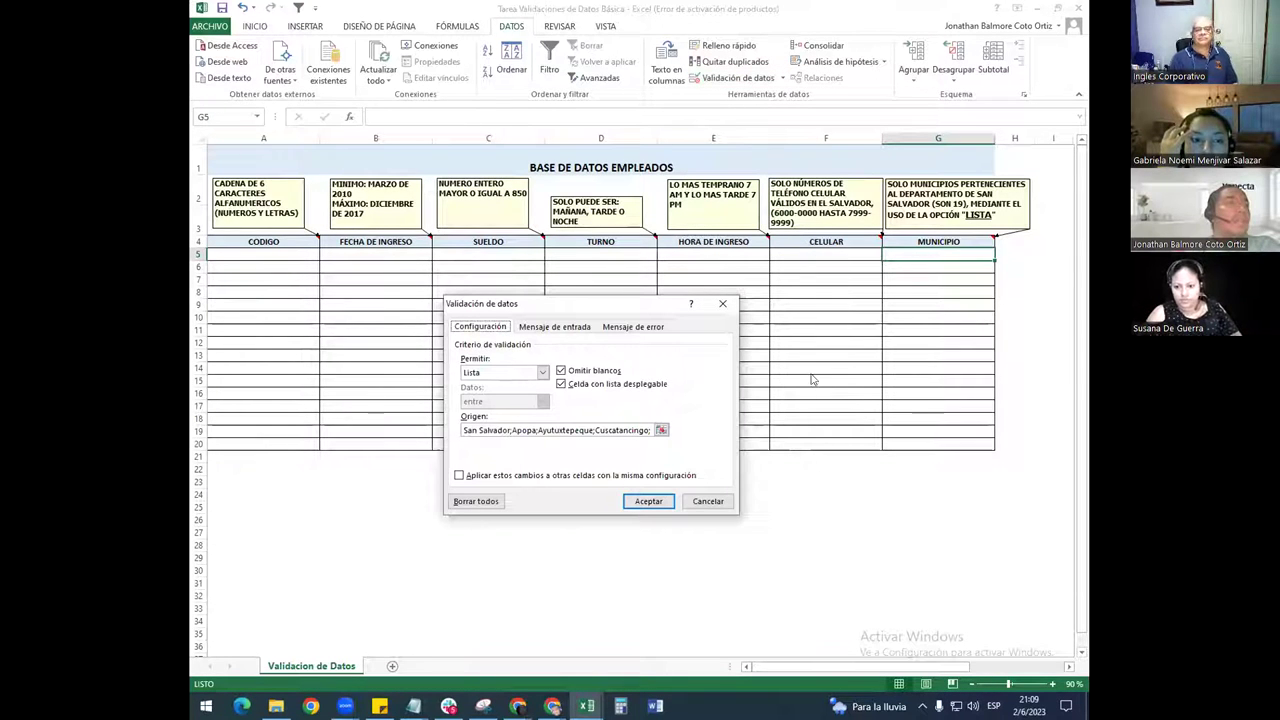
pyautogui.click(722, 303)
# - Review the text-length validation rule on the CODIGO cells A5:A20, closing the settings without changes
pyautogui.moveTo(294, 253); pyautogui.dragTo(299, 445)
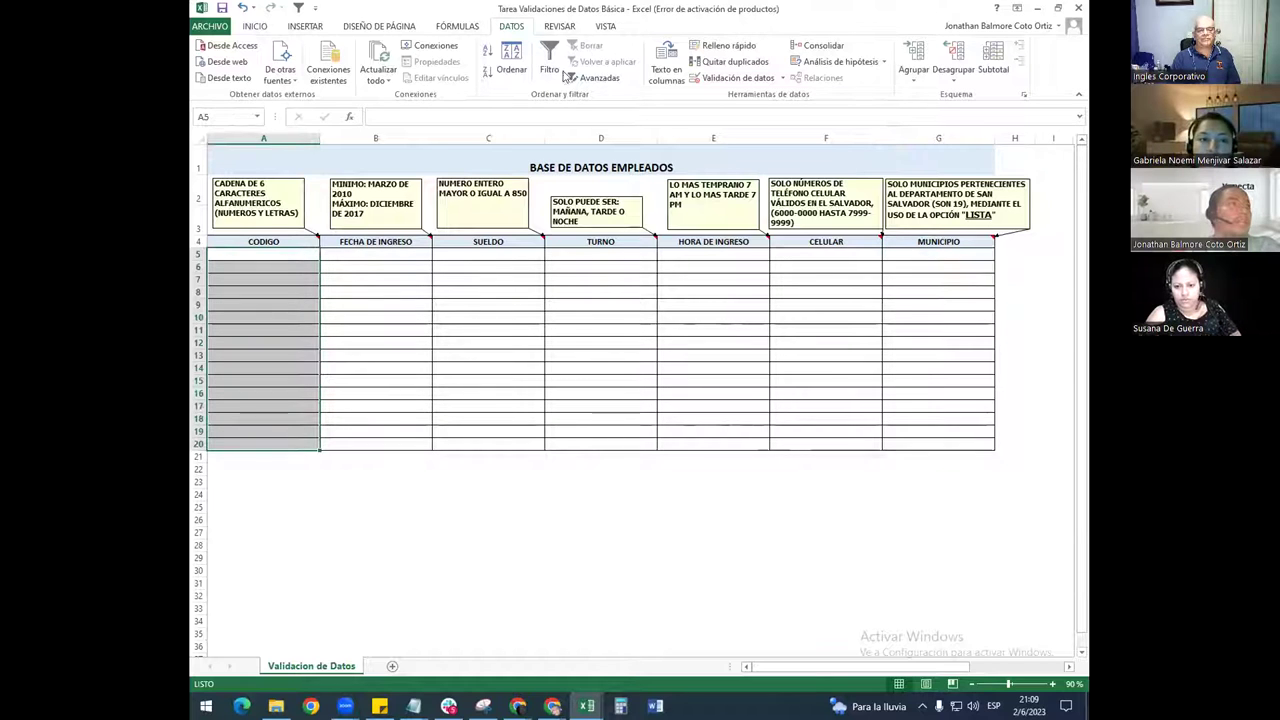
pyautogui.click(735, 78)
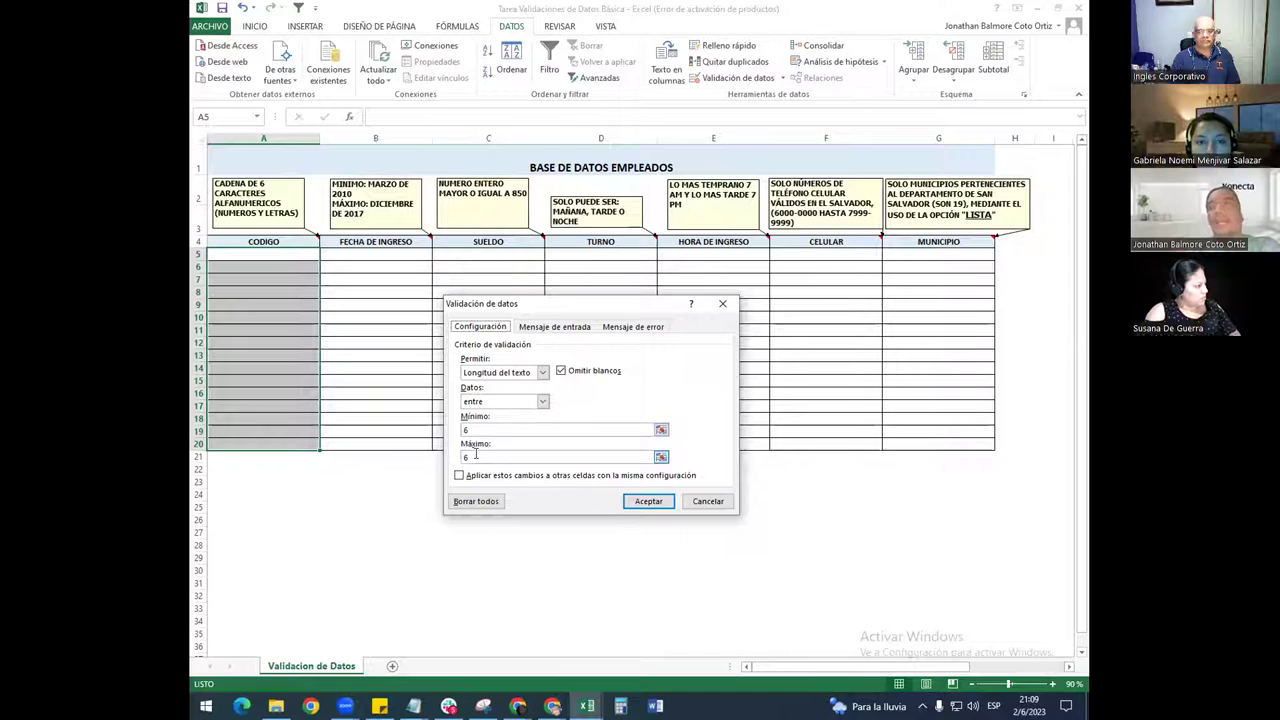
pyautogui.click(726, 305)
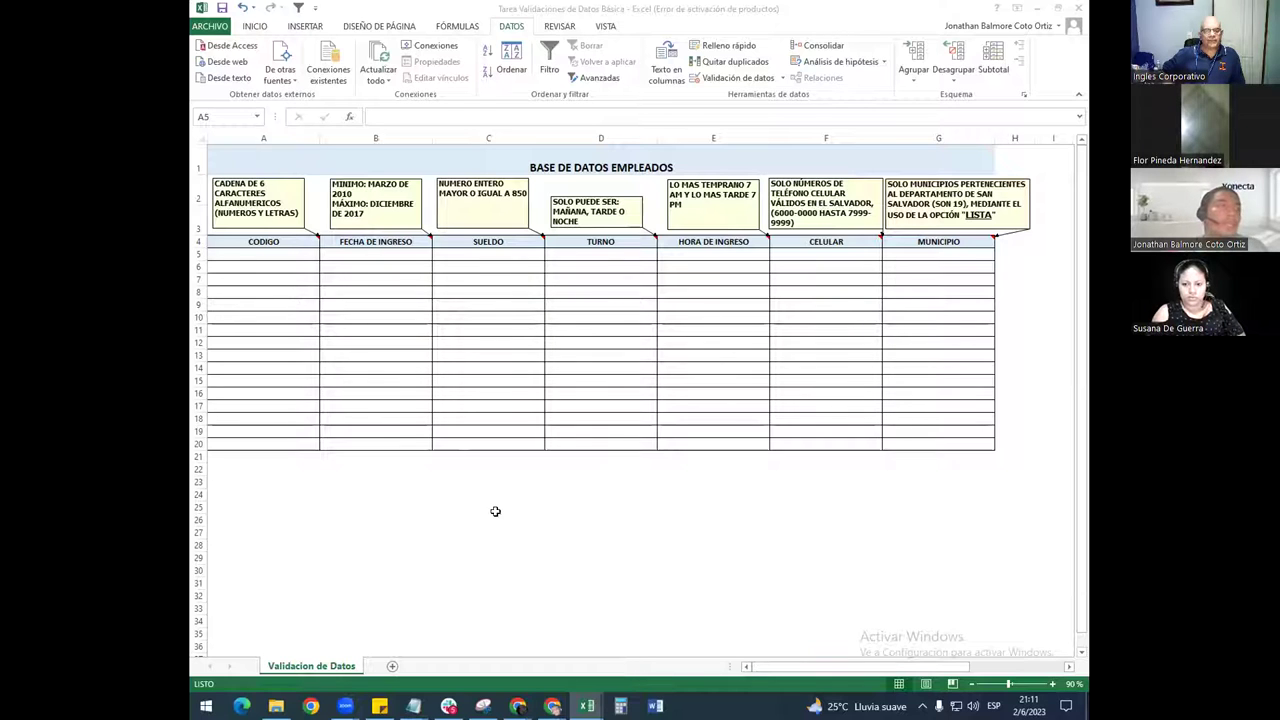
pyautogui.moveTo(263, 254); pyautogui.dragTo(263, 443)
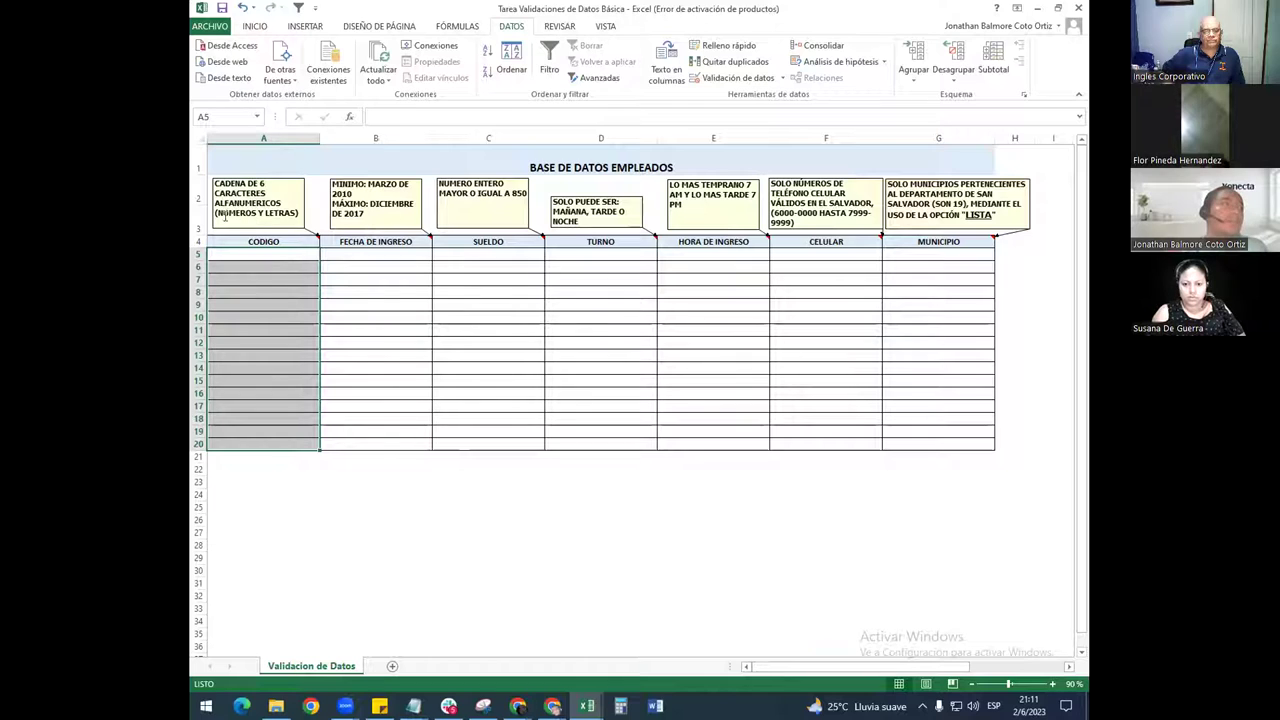
pyautogui.click(424, 520)
pyautogui.moveTo(291, 253); pyautogui.dragTo(288, 444)
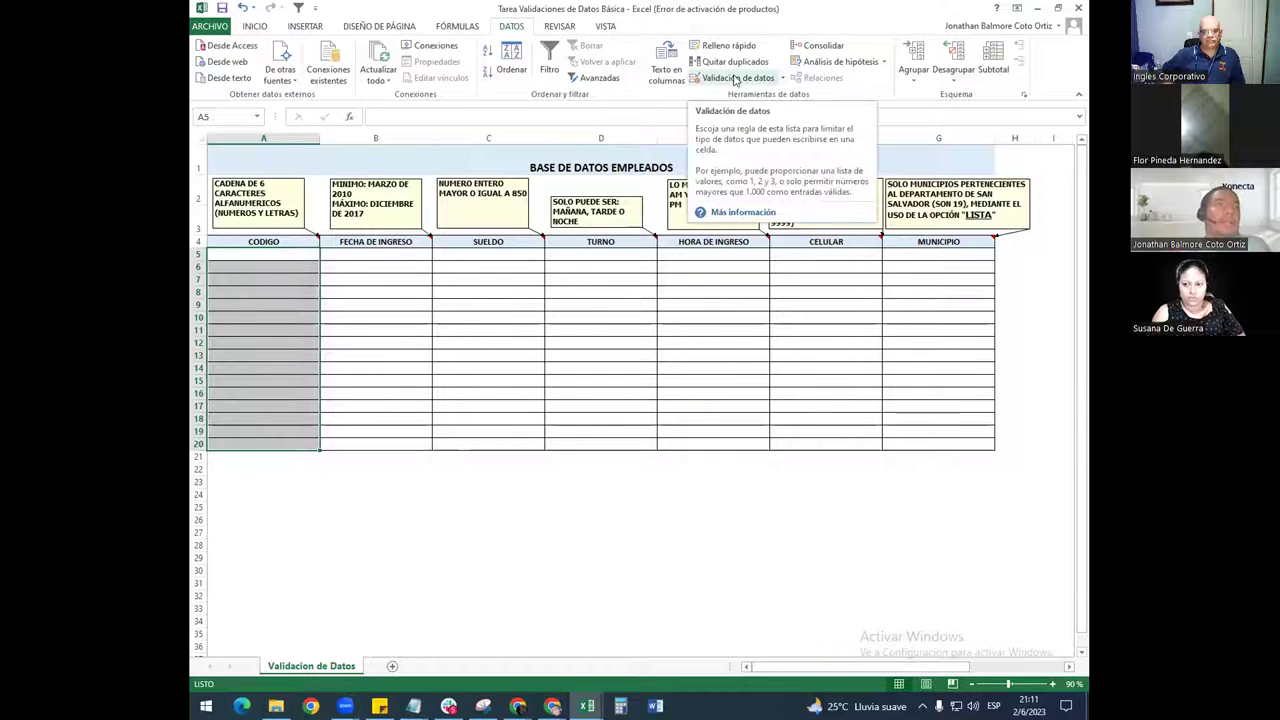
pyautogui.click(735, 80)
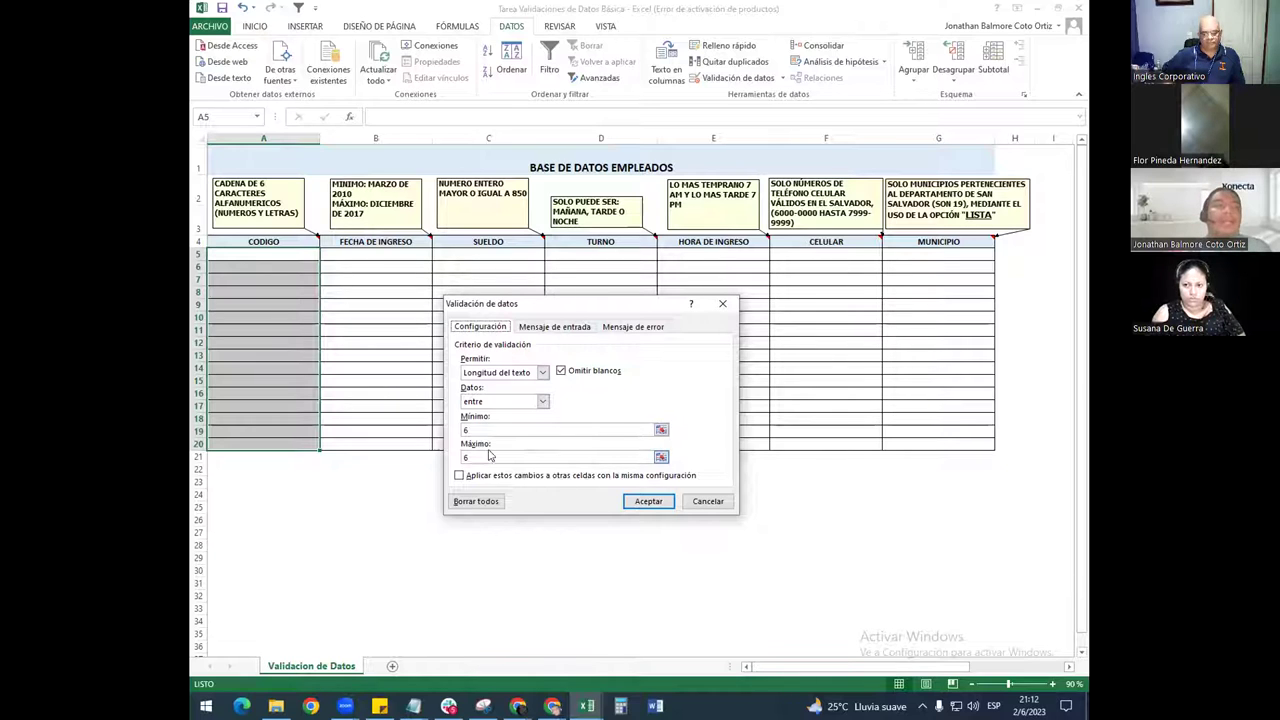
pyautogui.click(722, 303)
# - Test the CODIGO validation by entering 1234567 in A5, and discard the entry
pyautogui.click(271, 253)
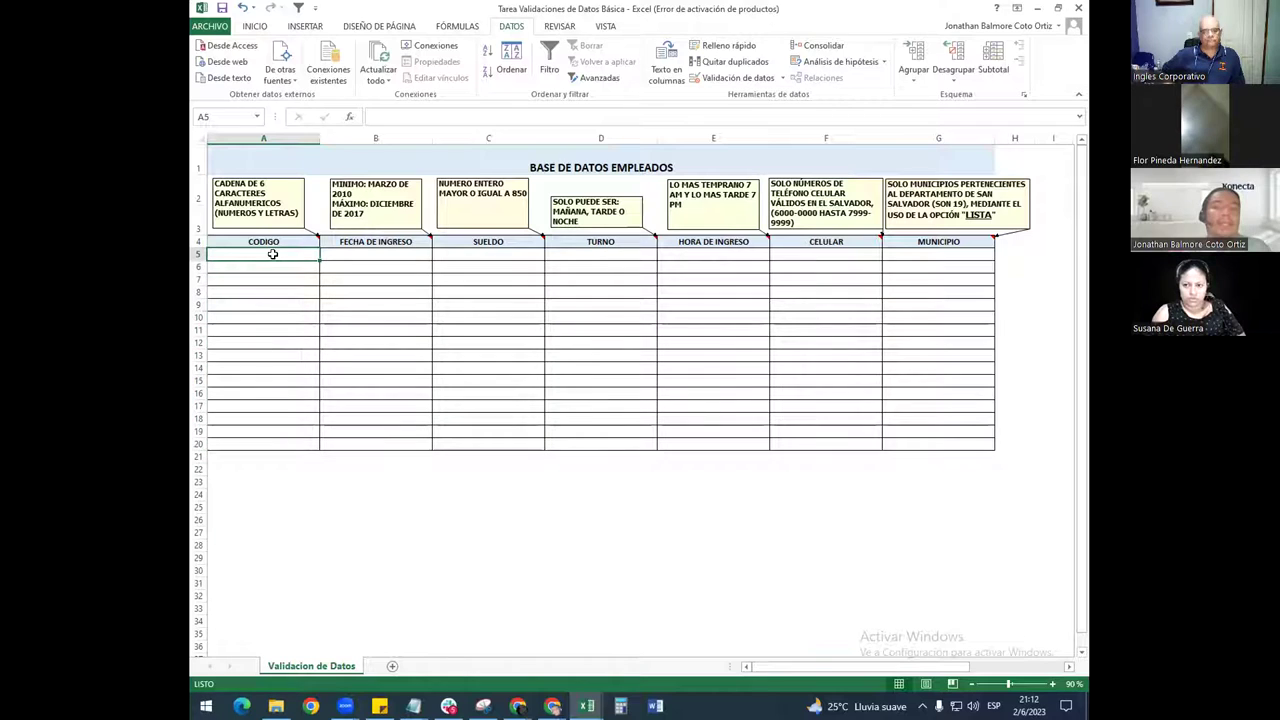
pyautogui.write('1234567')
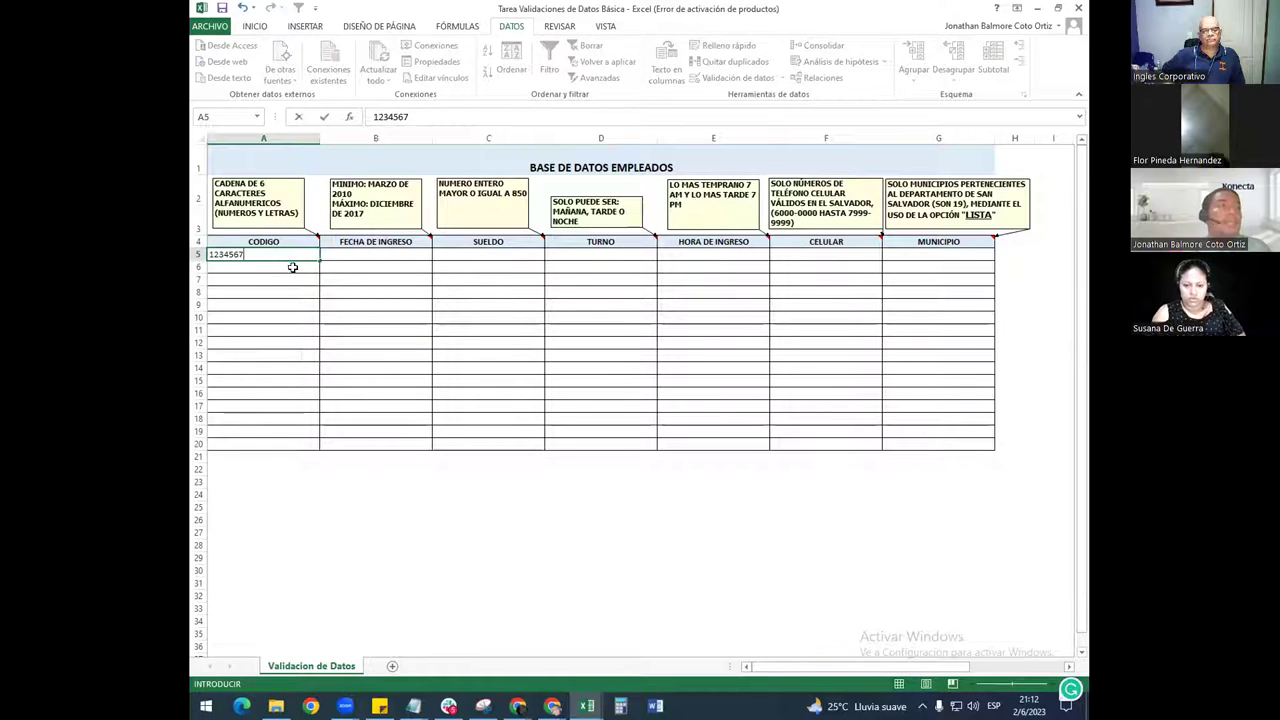
pyautogui.click(290, 266)
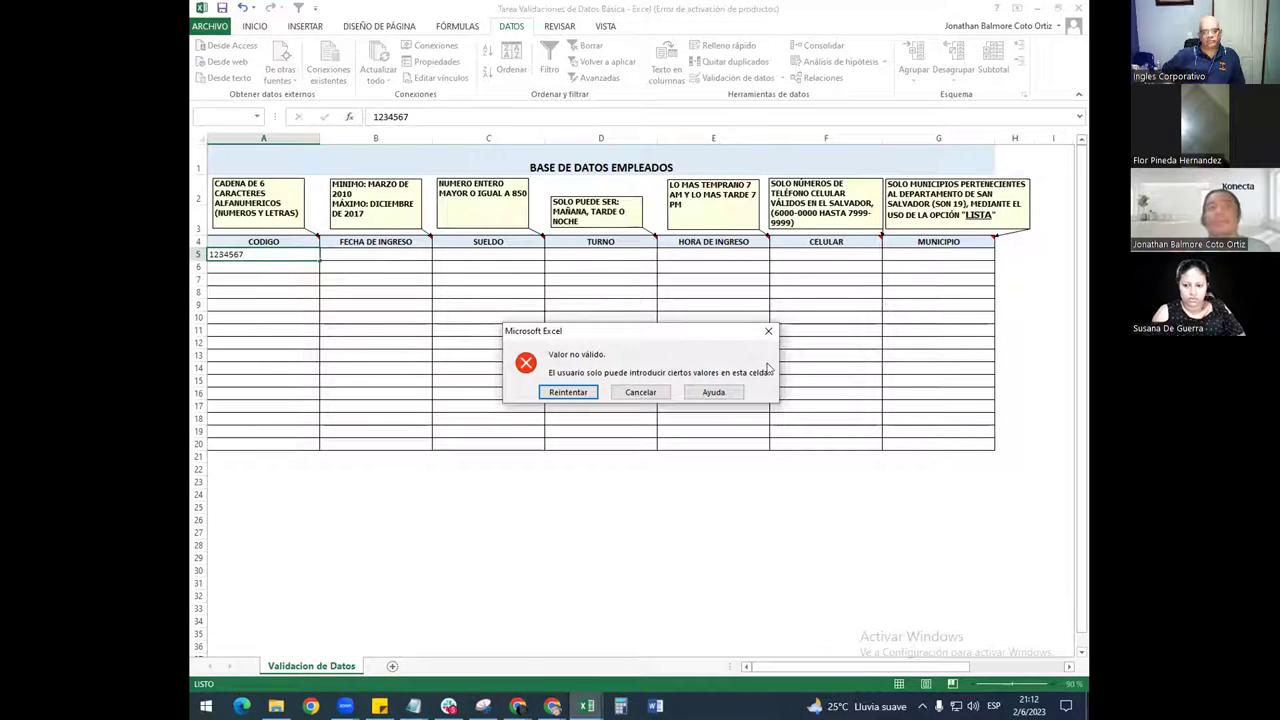
pyautogui.click(768, 331)
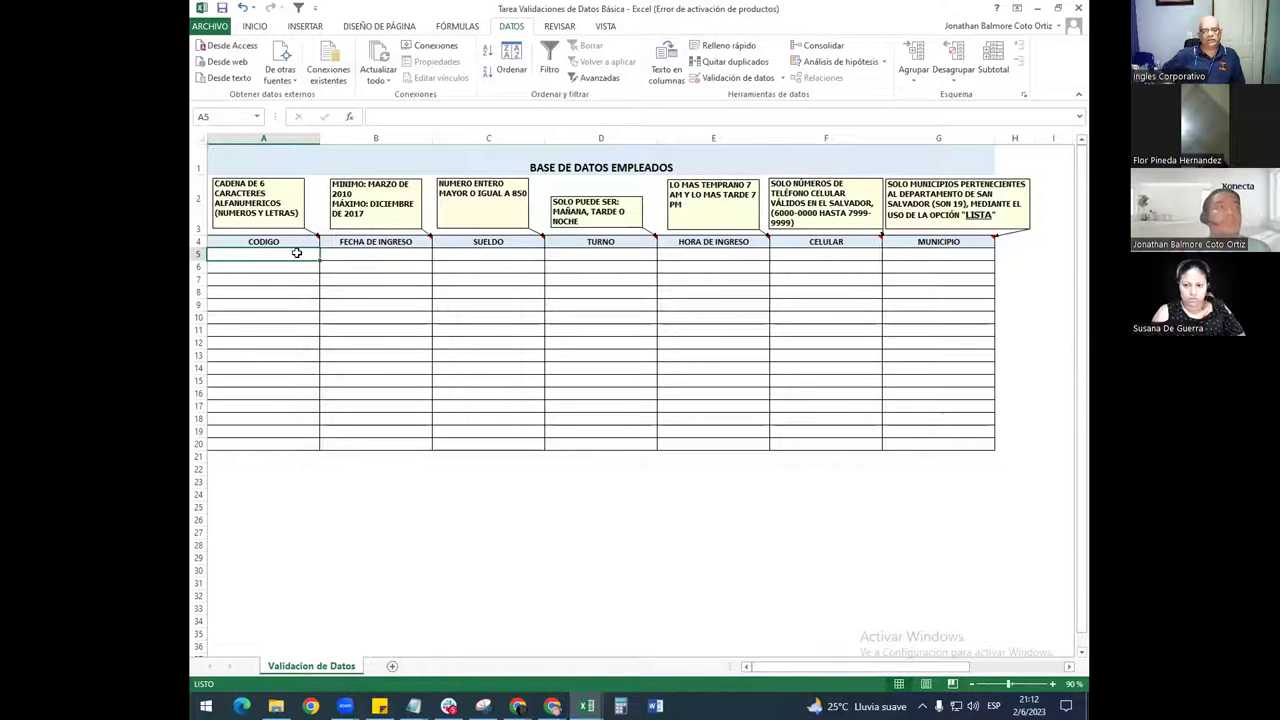
# - Test the CODIGO validation with the shorter value 12345 in A5, and cancel the entry
pyautogui.write('12345')
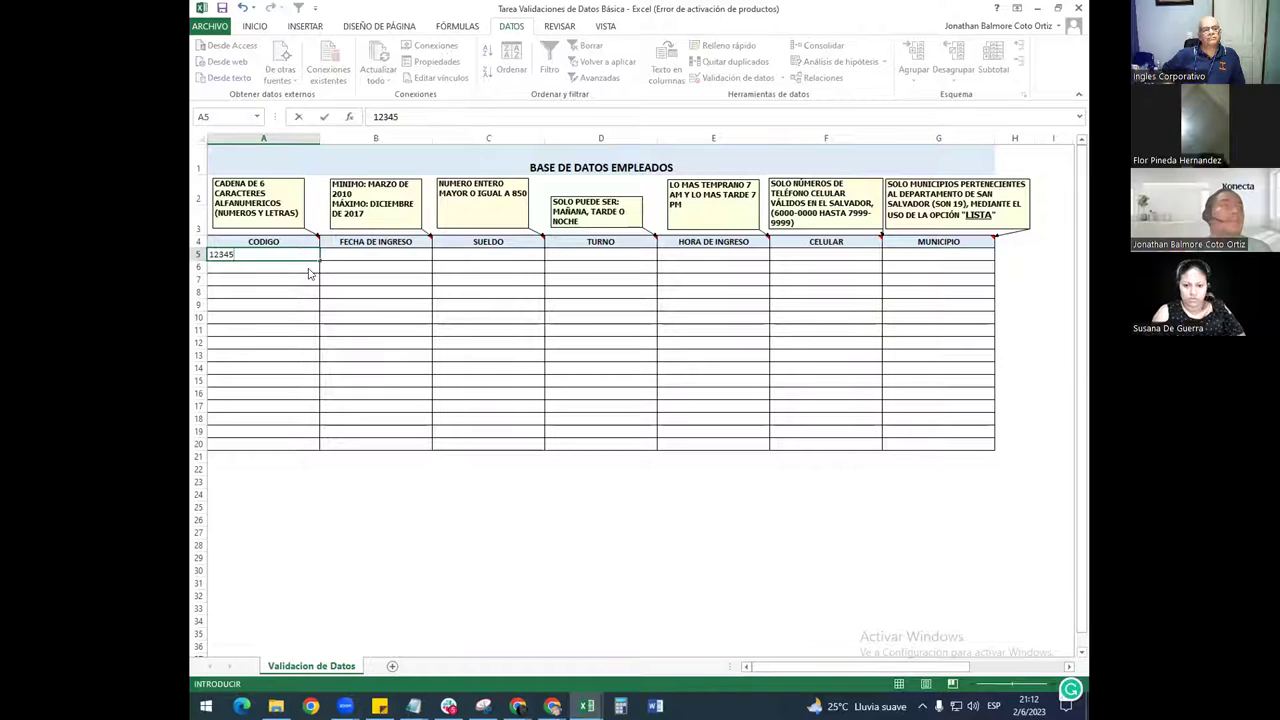
pyautogui.press('Return')
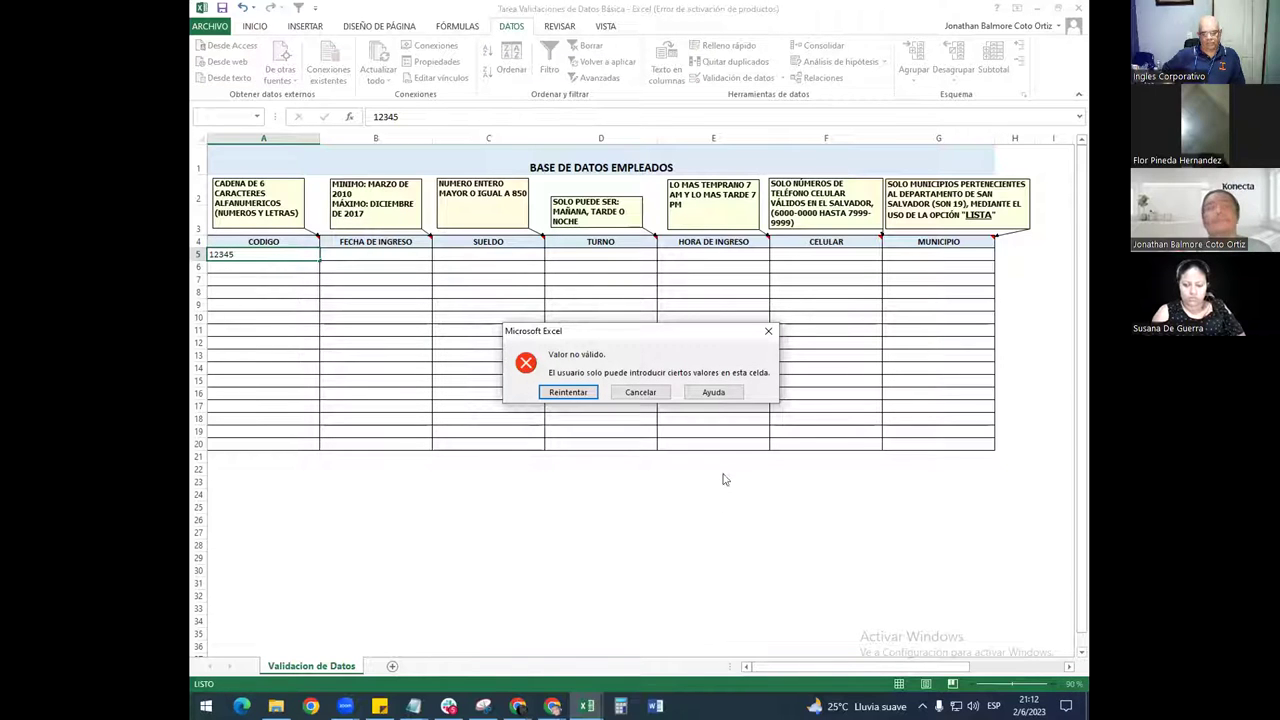
pyautogui.click(641, 392)
pyautogui.click(582, 540)
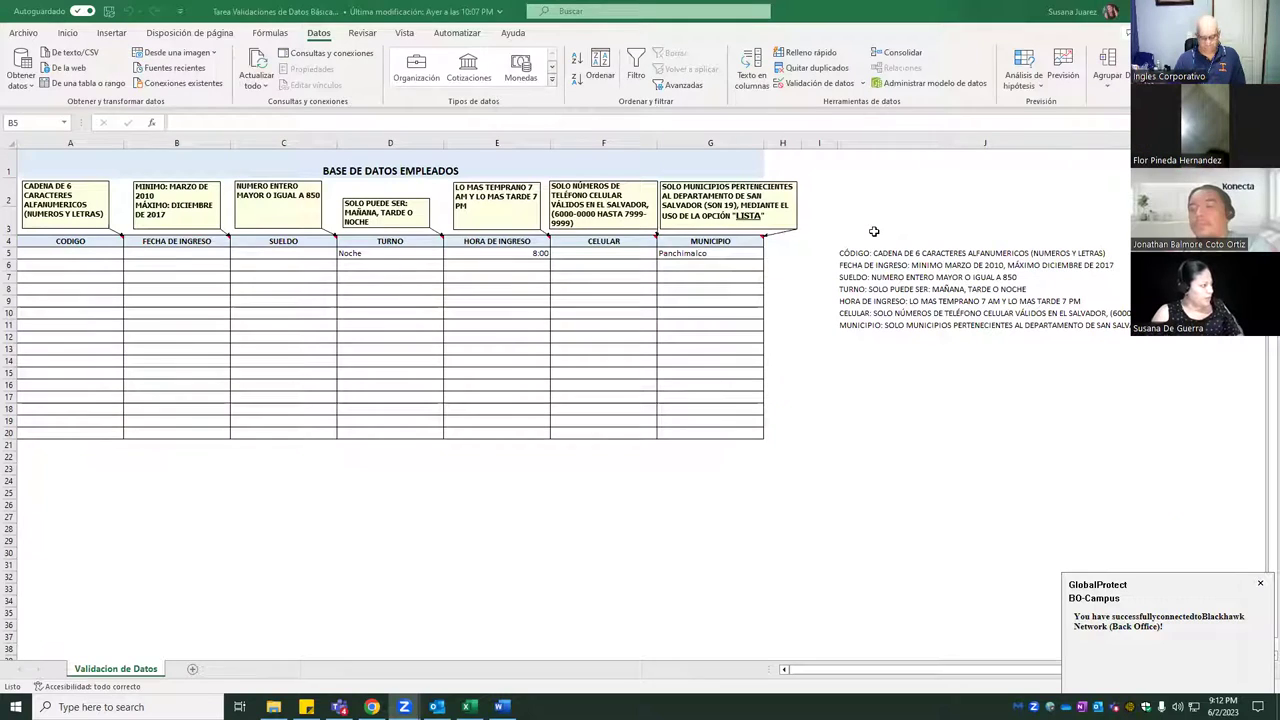
# - Review the date validation rule on the FECHA DE INGRESO cells B5:B20
pyautogui.moveTo(176, 433); pyautogui.dragTo(137, 249)
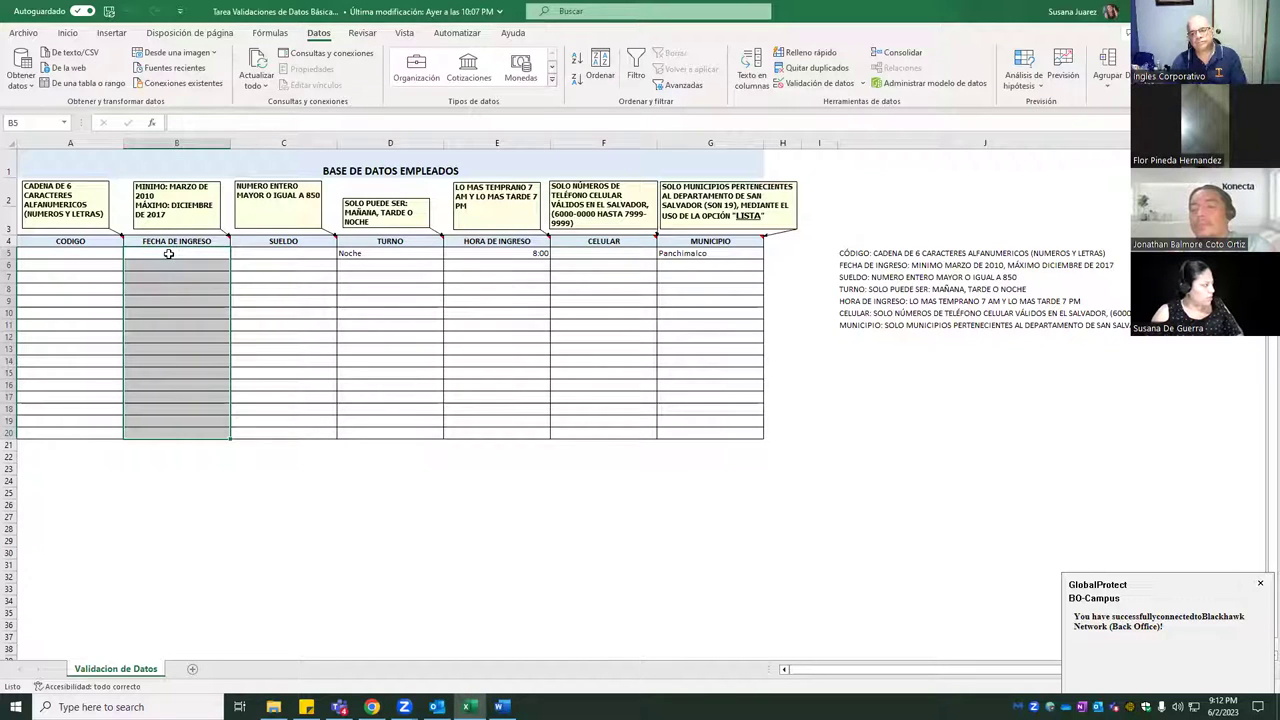
pyautogui.click(172, 255)
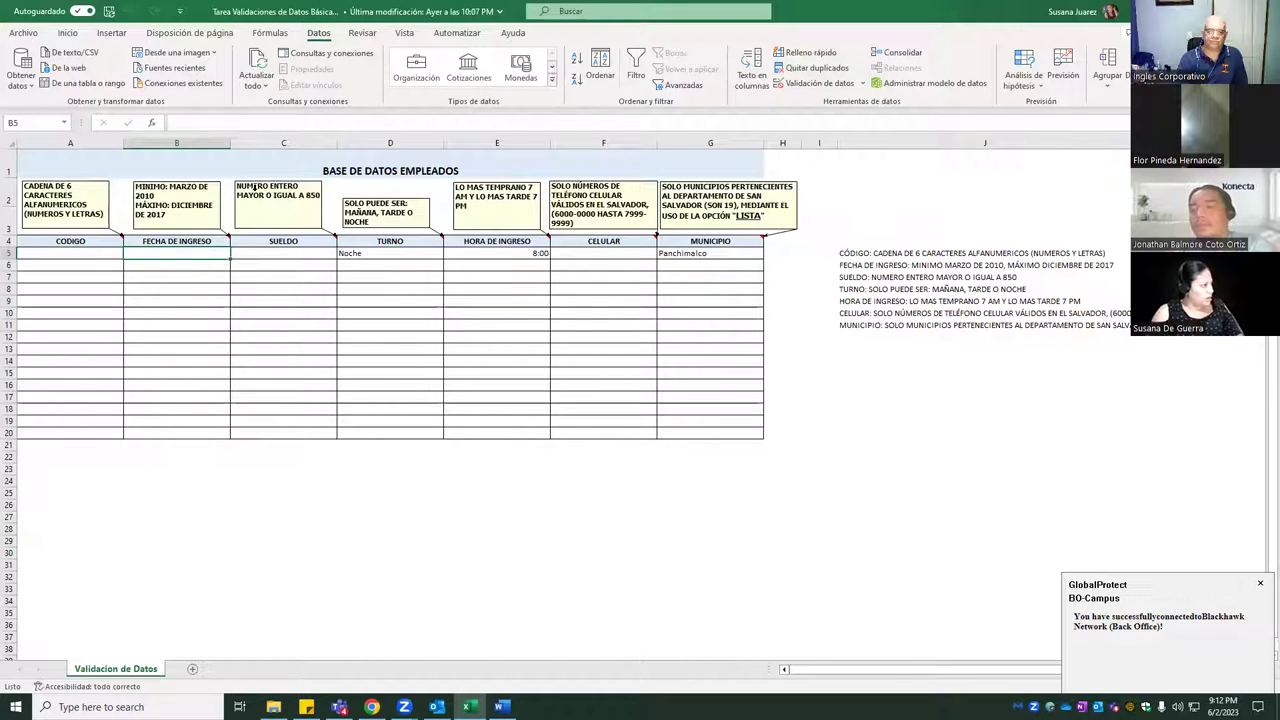
pyautogui.moveTo(168, 256); pyautogui.dragTo(170, 437)
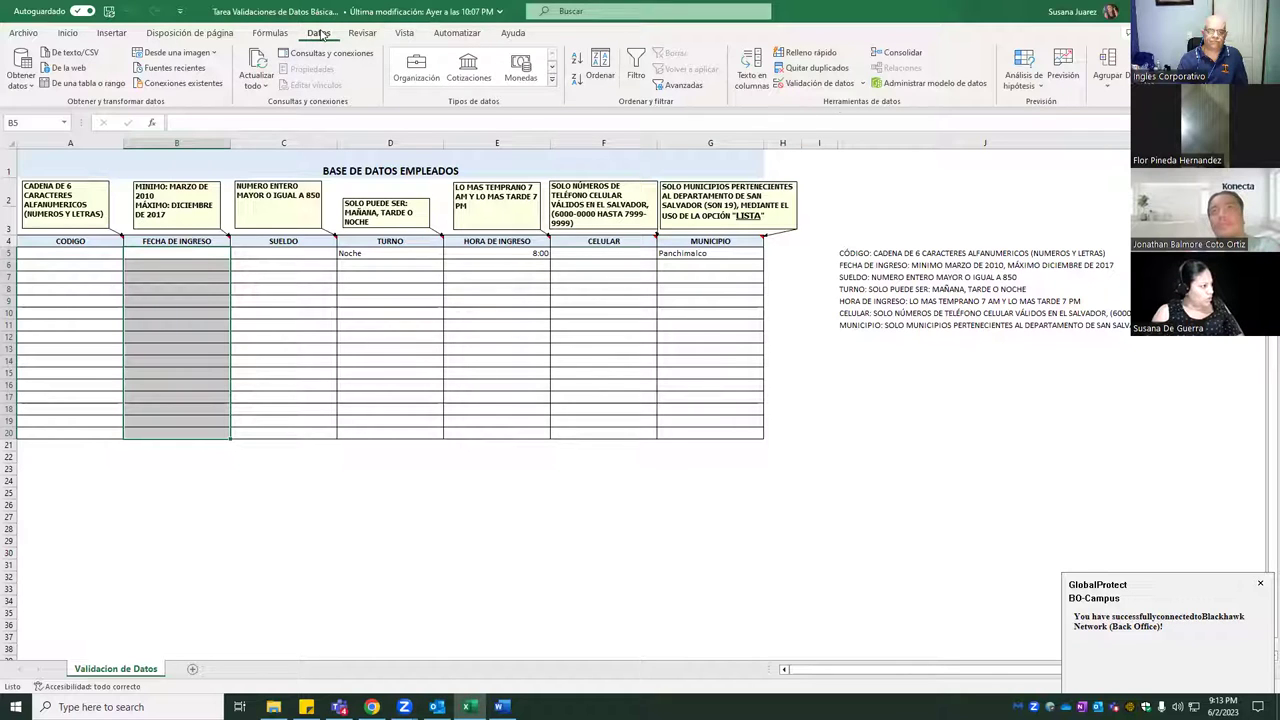
pyautogui.click(831, 90)
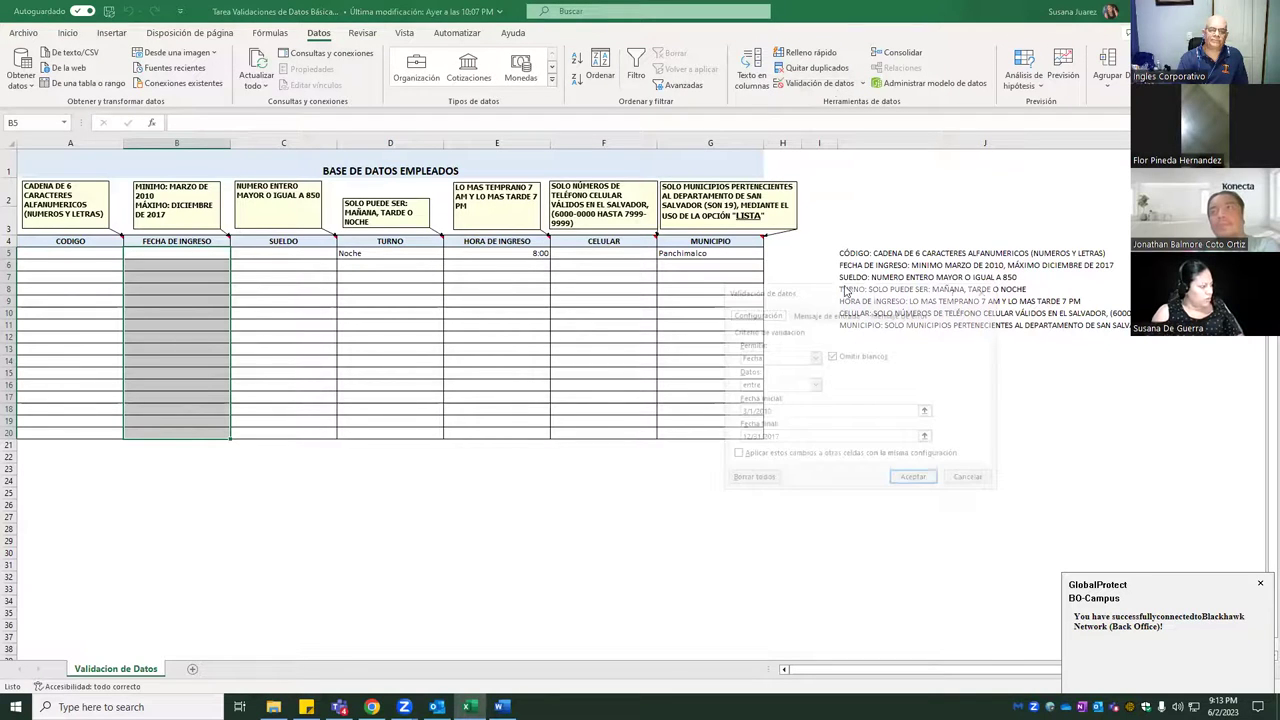
pyautogui.moveTo(841, 298); pyautogui.dragTo(751, 290)
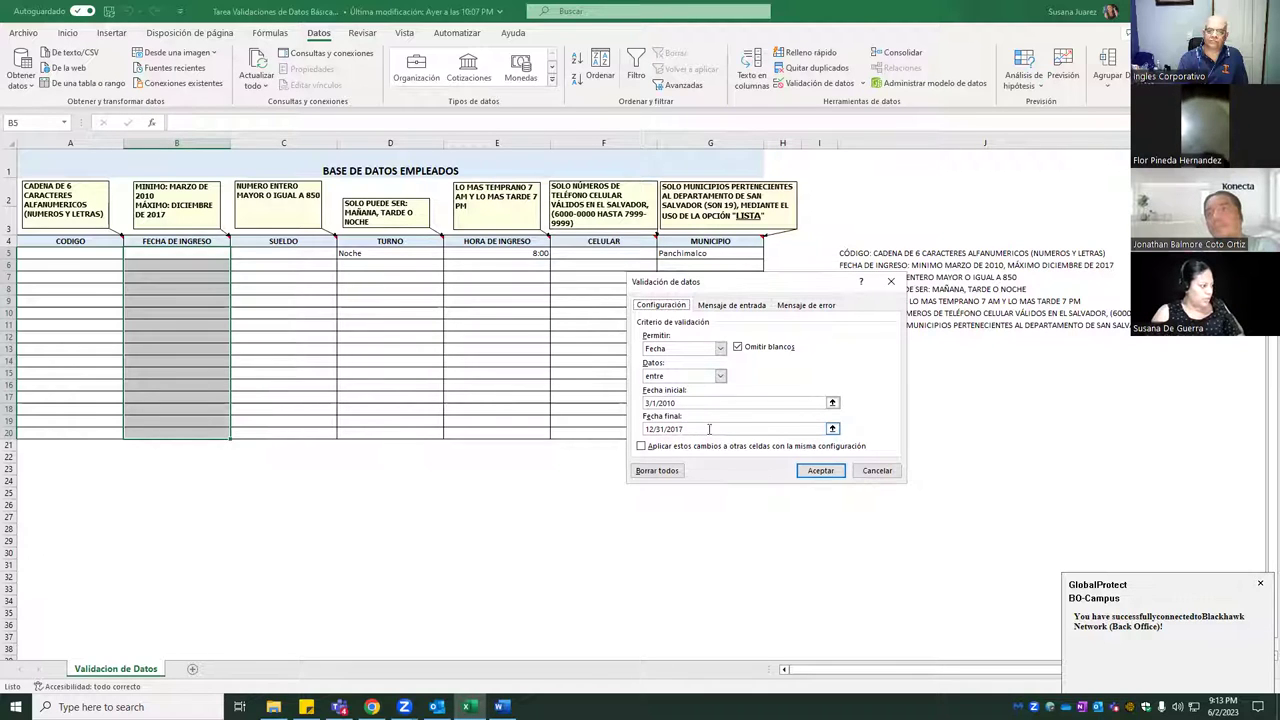
pyautogui.click(815, 474)
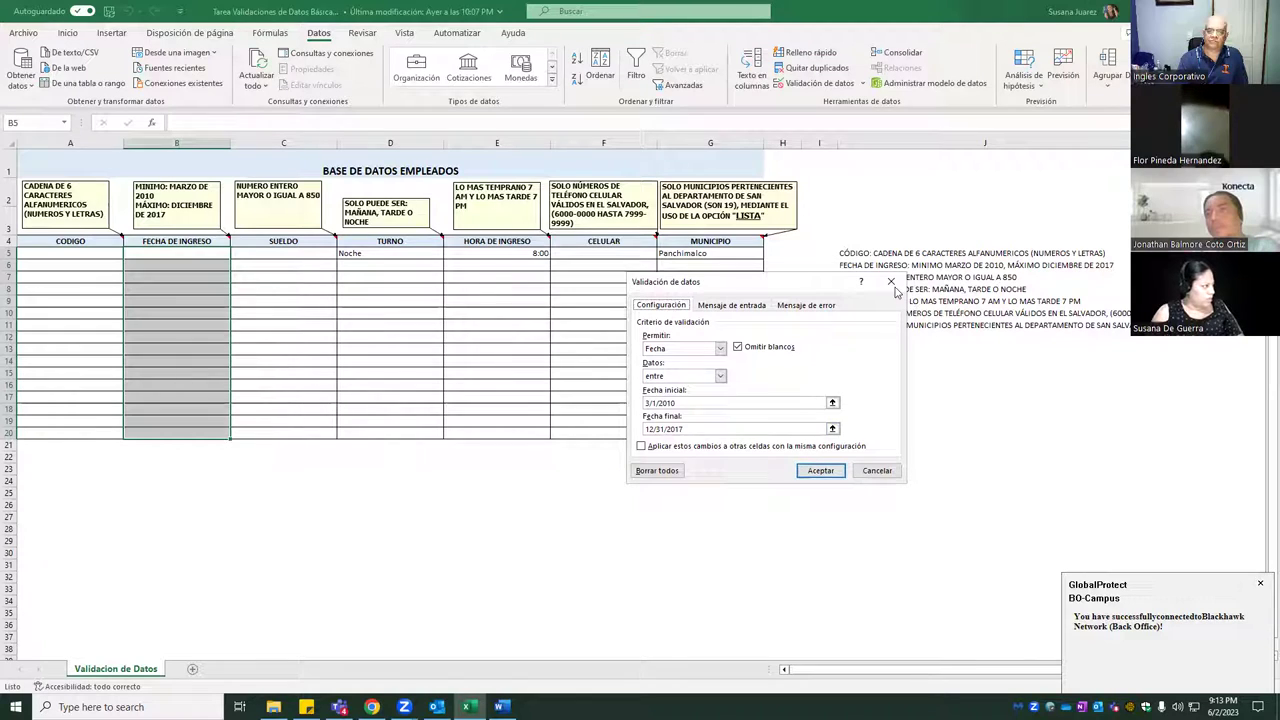
# - Test the FECHA DE INGRESO validation by entering "diciembre de 2018" in B5, and discard the entry
pyautogui.click(213, 254)
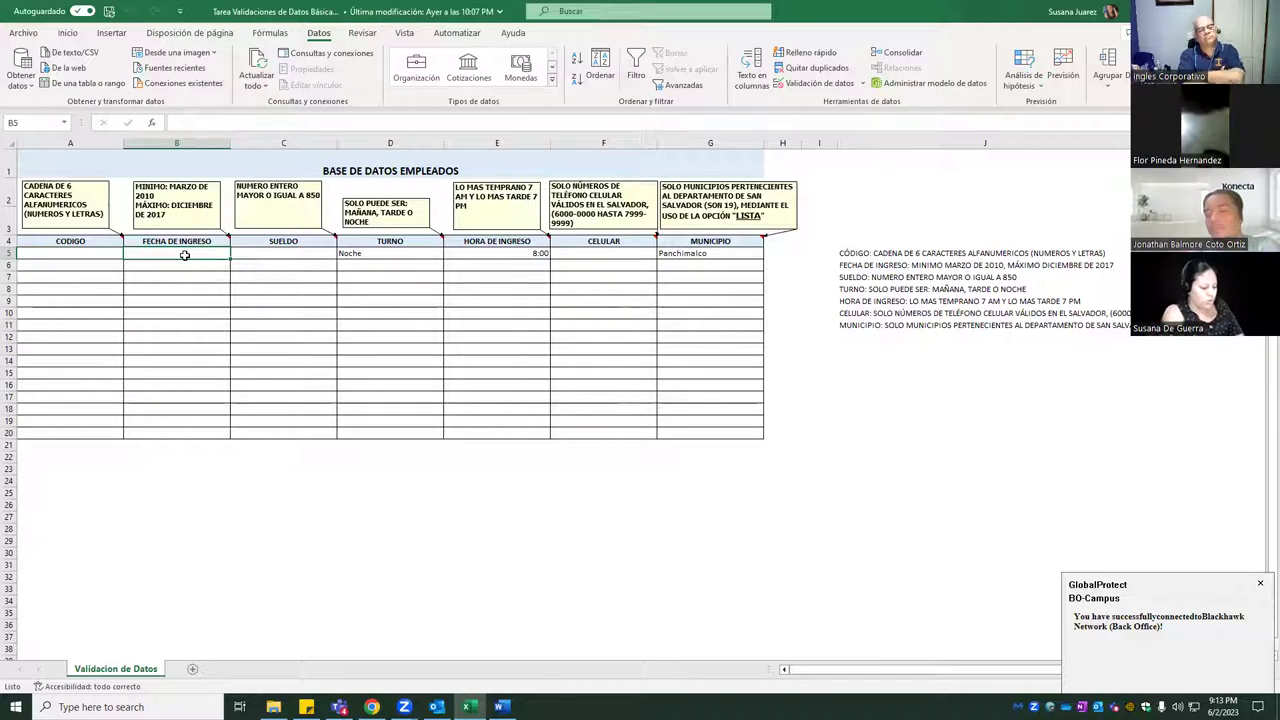
pyautogui.write('diciembre')
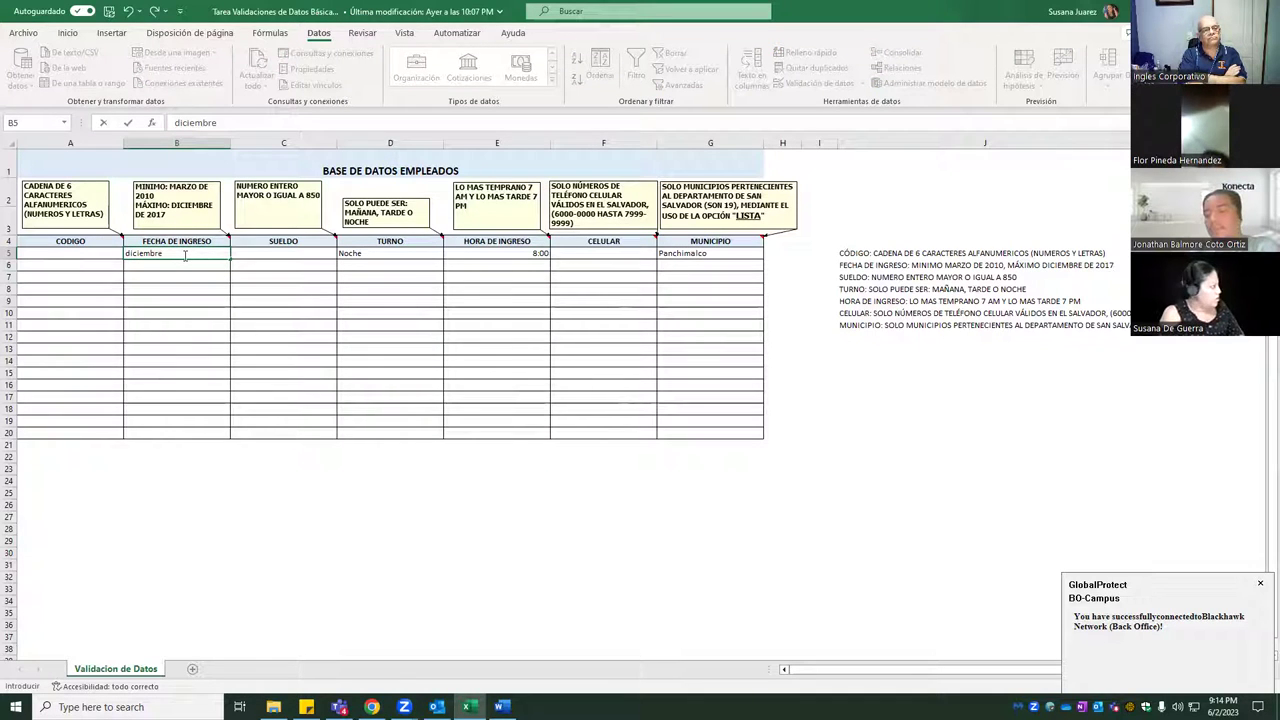
pyautogui.write(' de 2018')
pyautogui.press('Return')
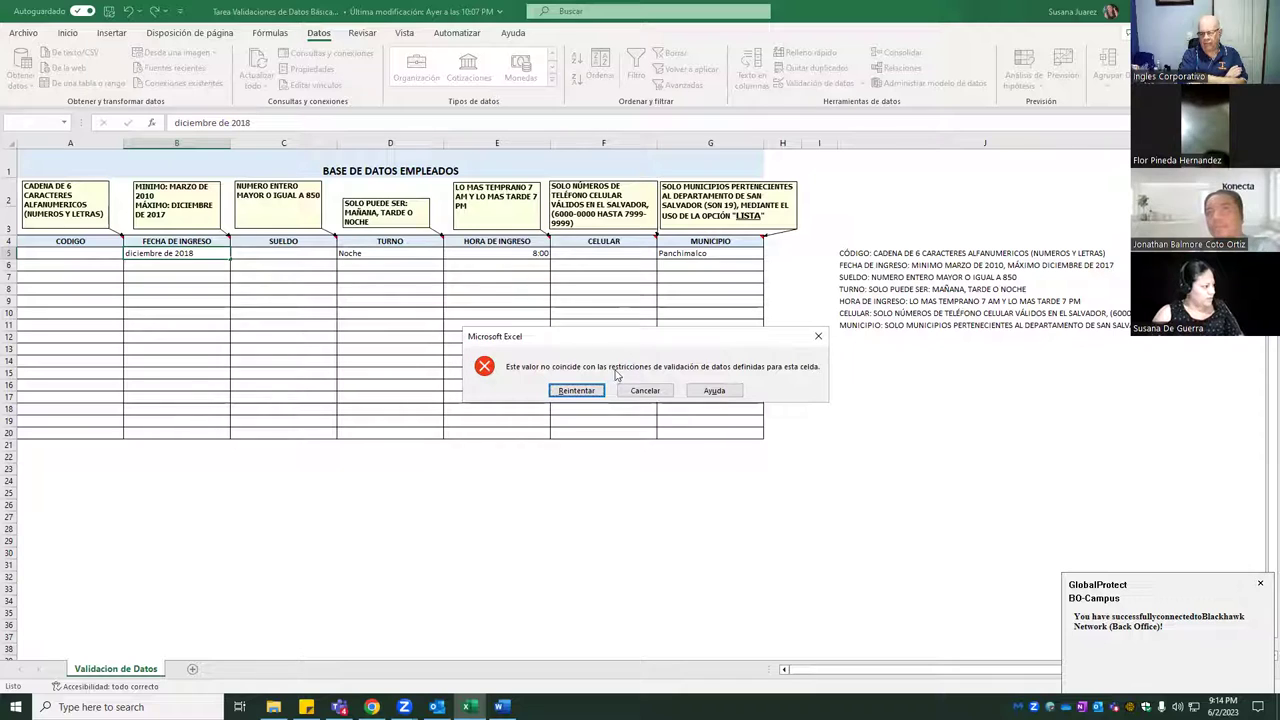
pyautogui.click(818, 336)
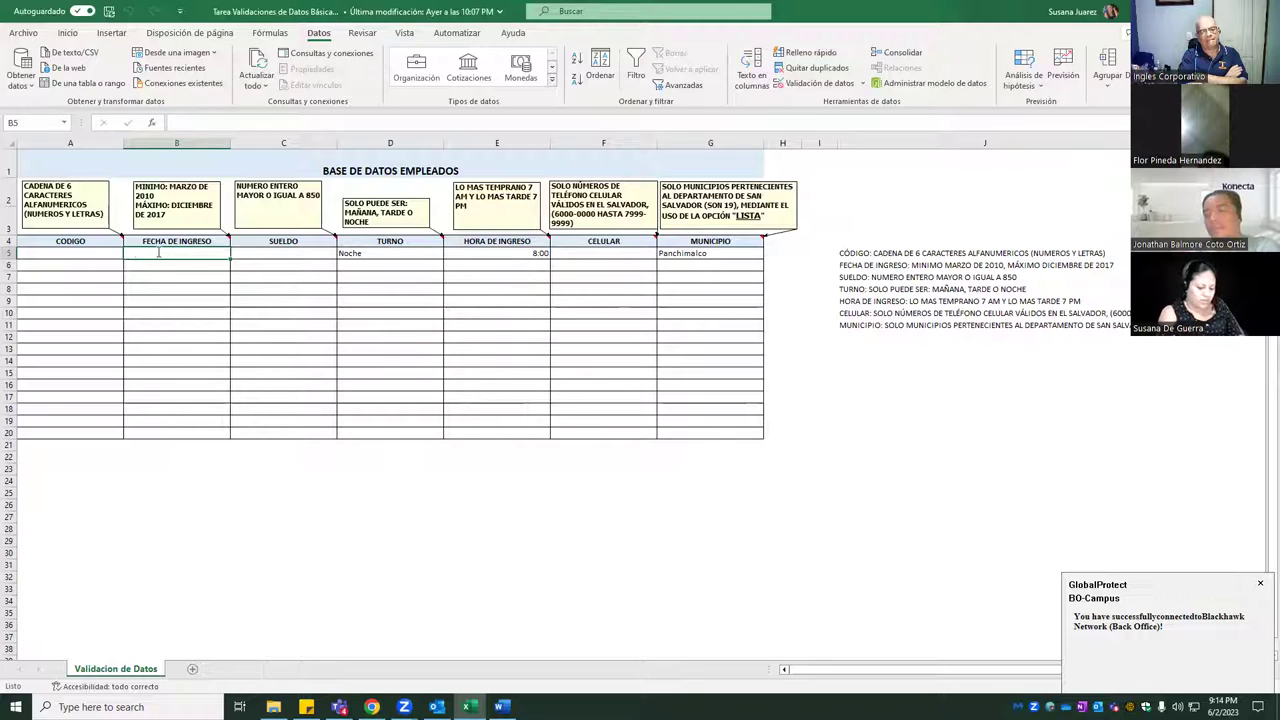
# - Test the date validation in B5 with the out-of-range date 12/3/2018, and cancel the entry
pyautogui.write('12/3/')
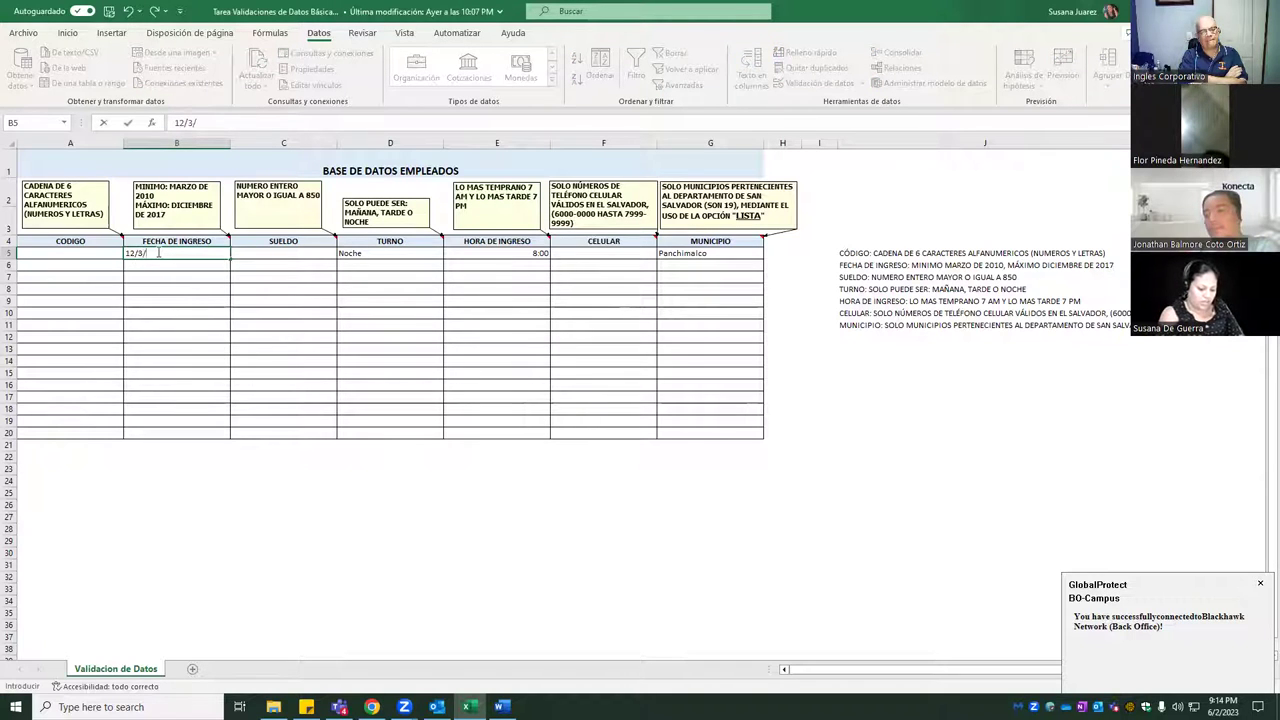
pyautogui.write('2018')
pyautogui.press('Return')
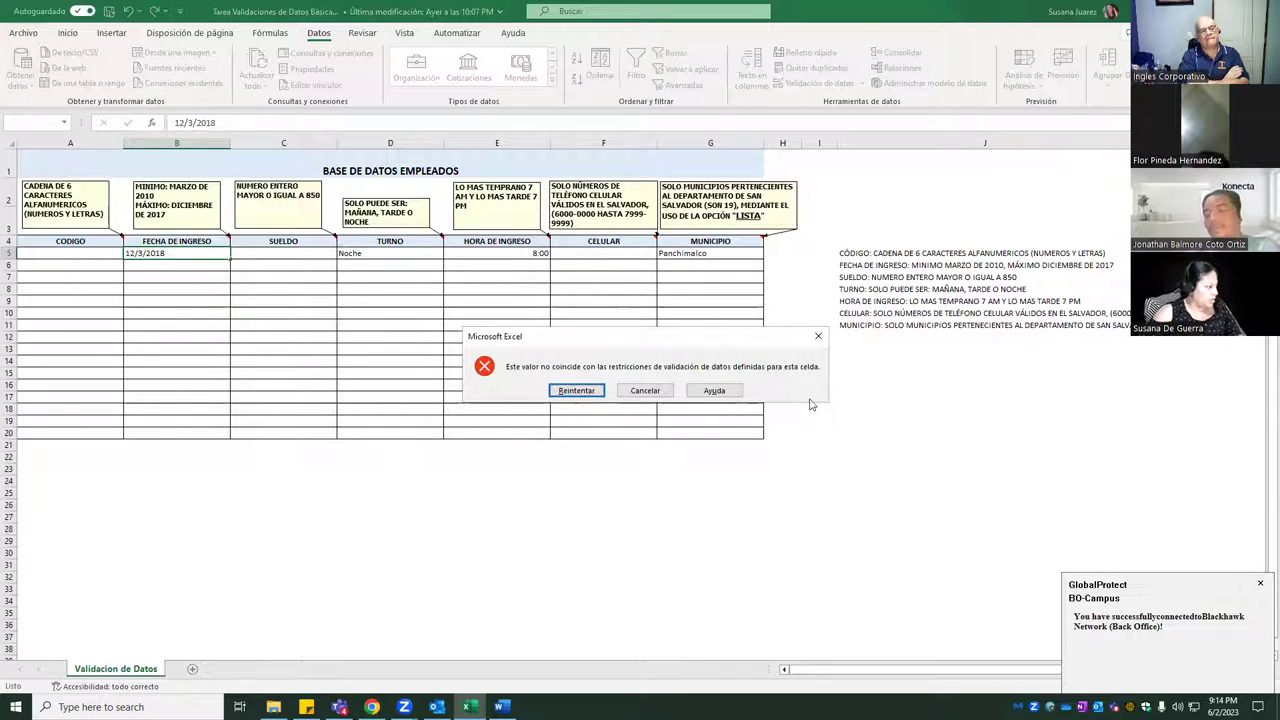
pyautogui.press('Escape')
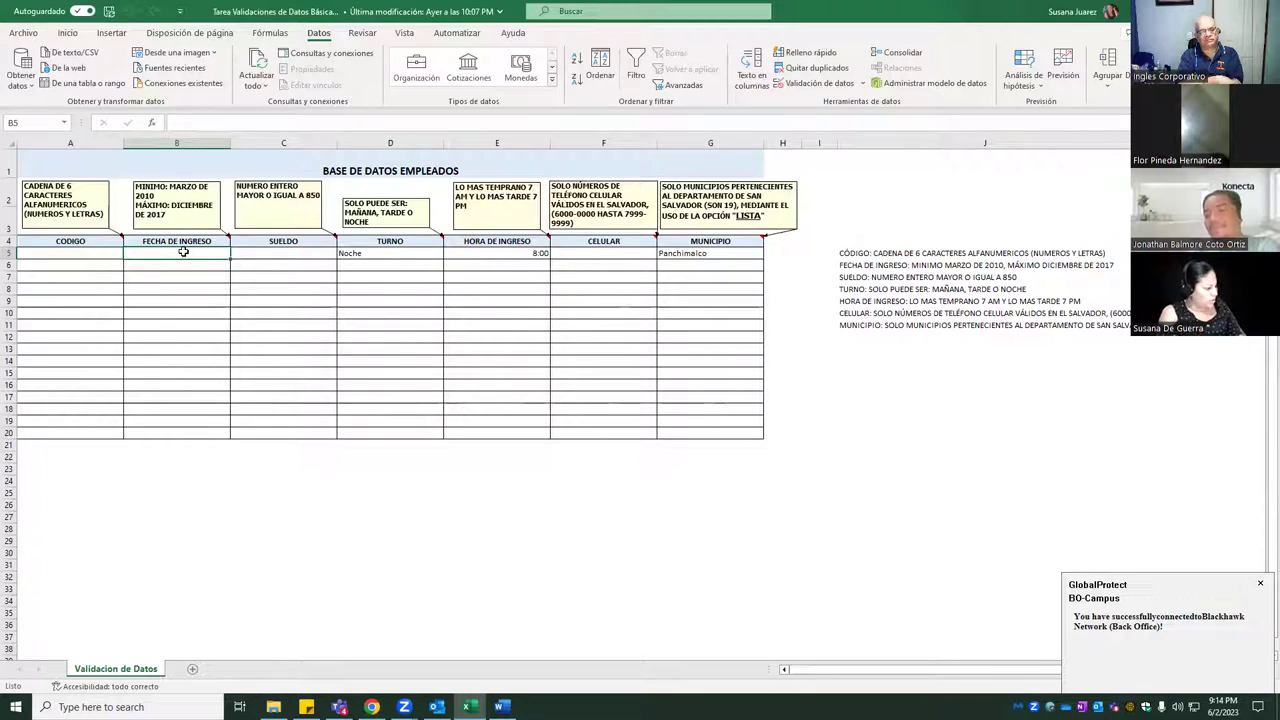
# - Enter the date 12/1/2017 in the first FECHA DE INGRESO cell, B5
pyautogui.write('12/1/2017')
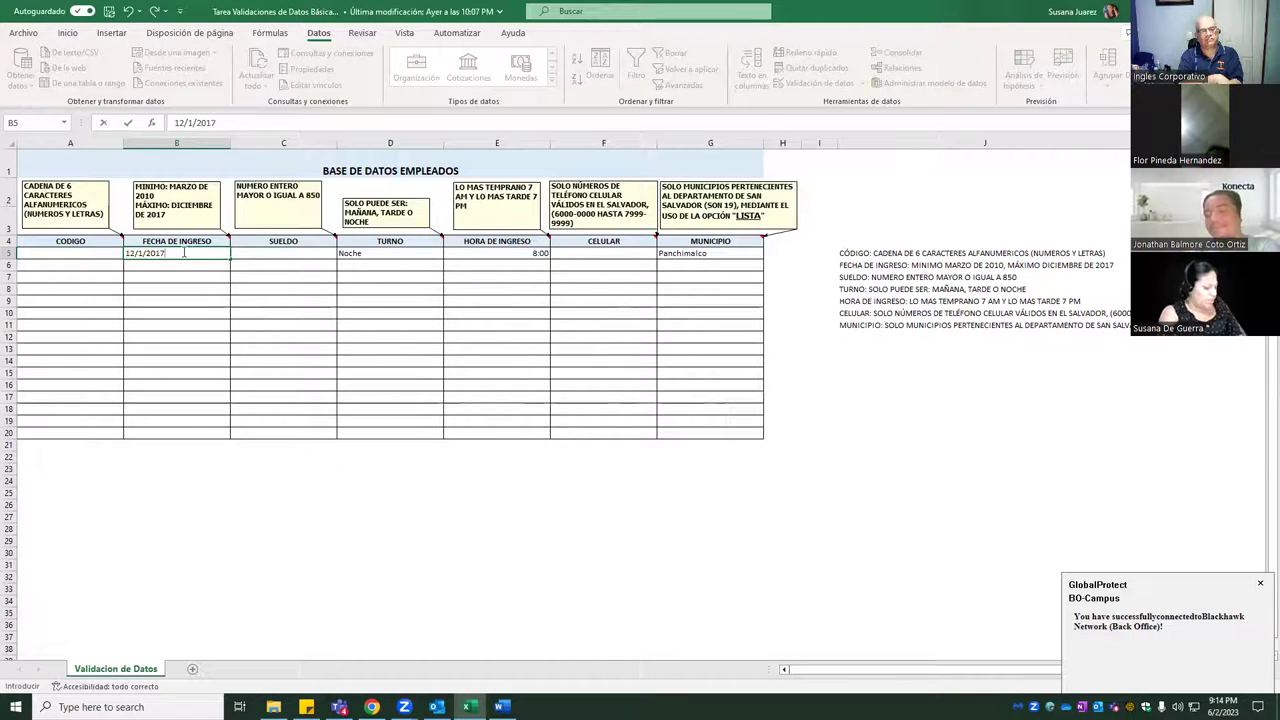
pyautogui.press('Return')
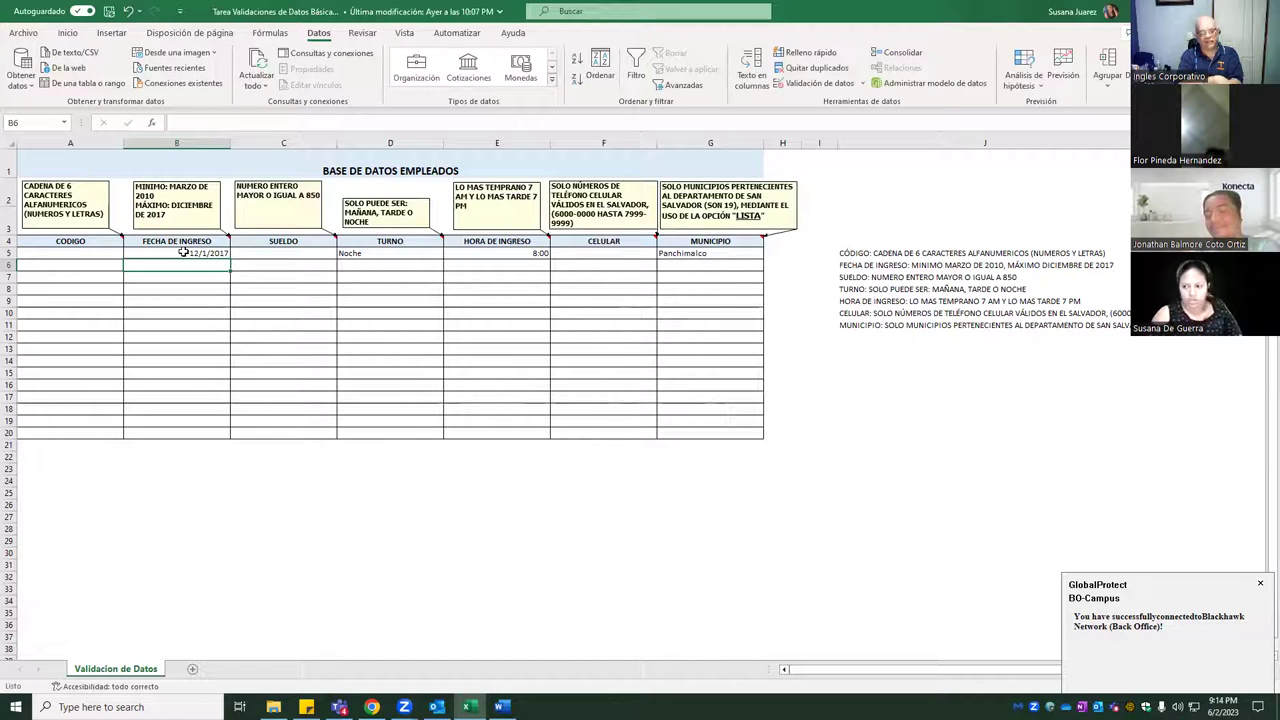
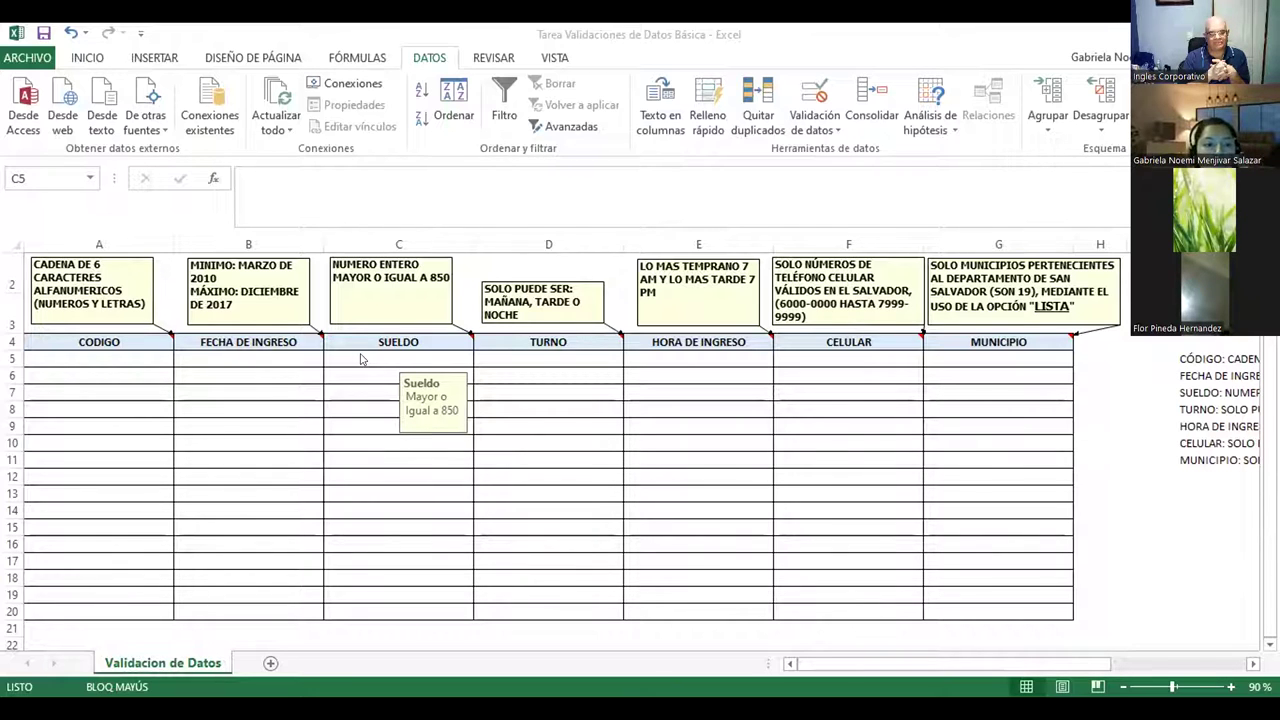
# - Review the whole-number validation rule on the SUELDO cells C5:C20
pyautogui.moveTo(362, 359); pyautogui.dragTo(340, 610)
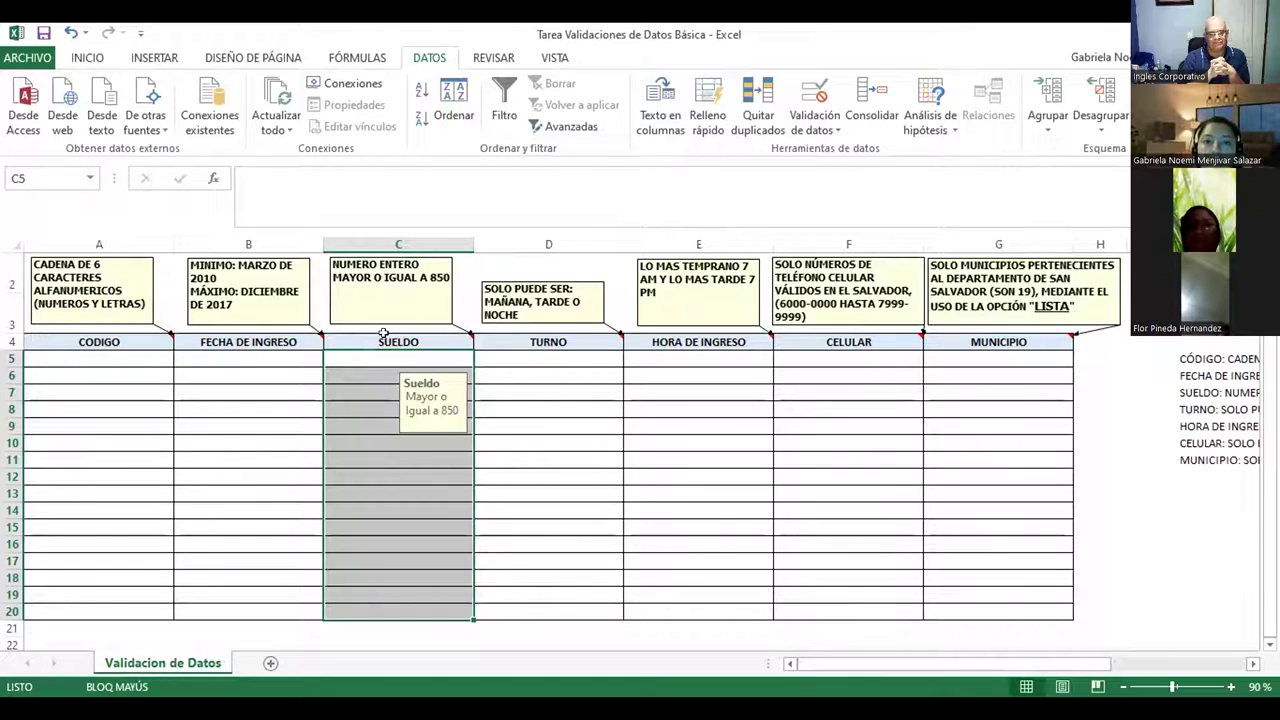
pyautogui.click(826, 132)
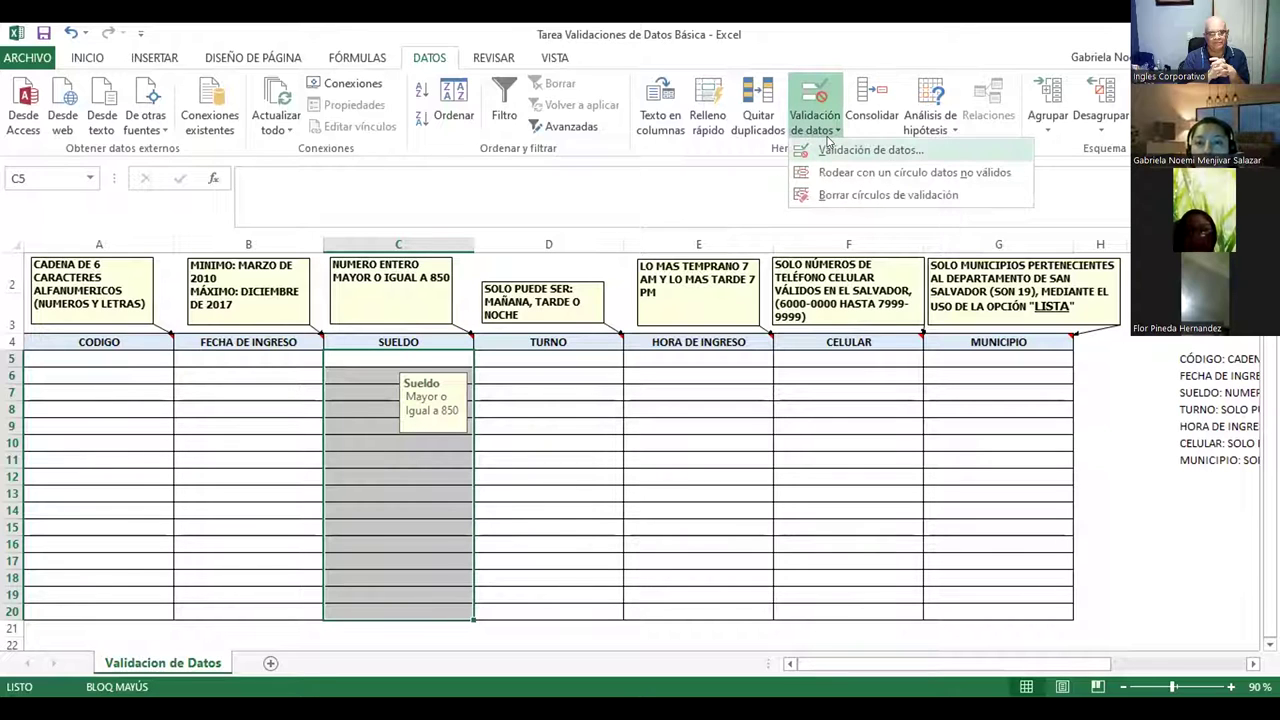
pyautogui.click(828, 146)
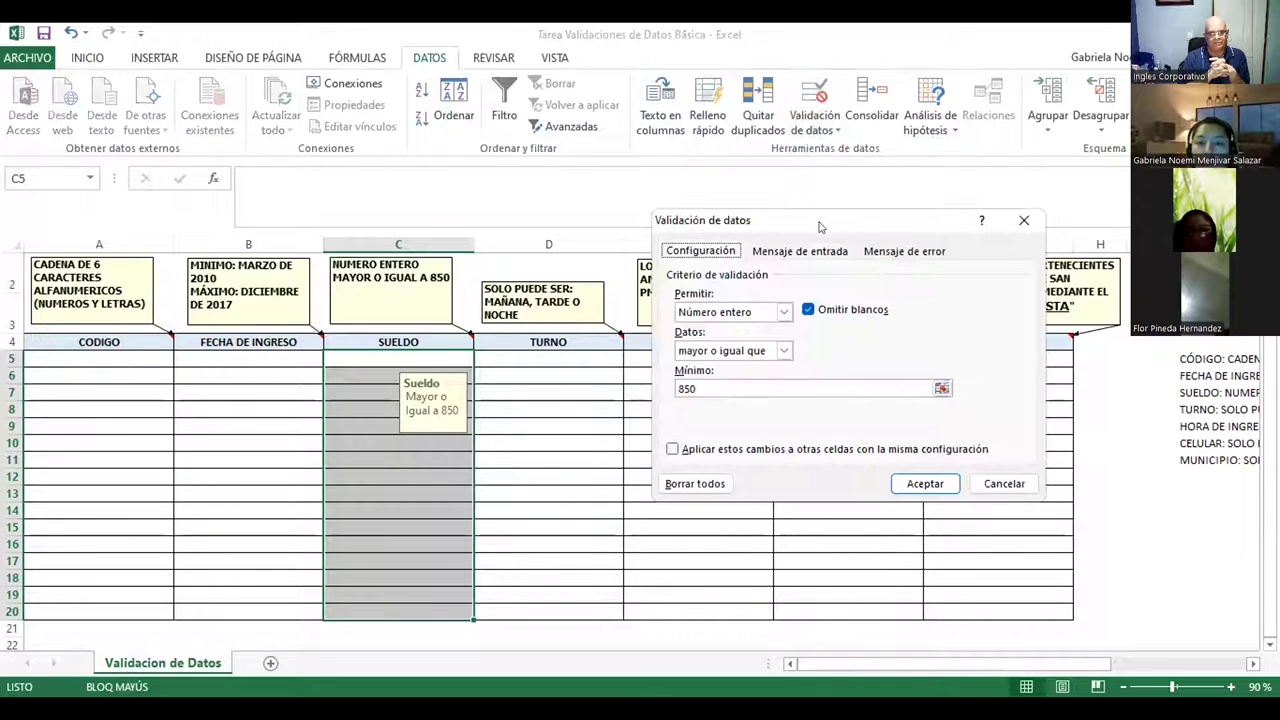
pyautogui.moveTo(820, 227); pyautogui.dragTo(558, 242)
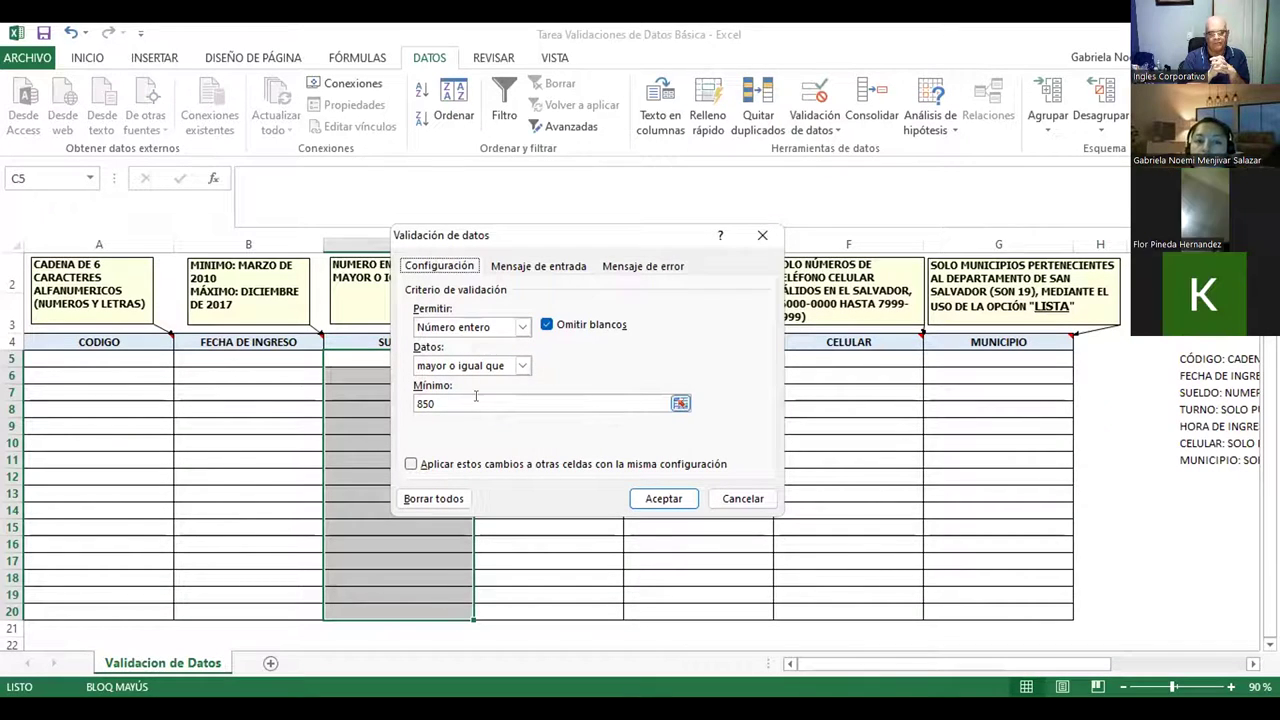
pyautogui.click(655, 499)
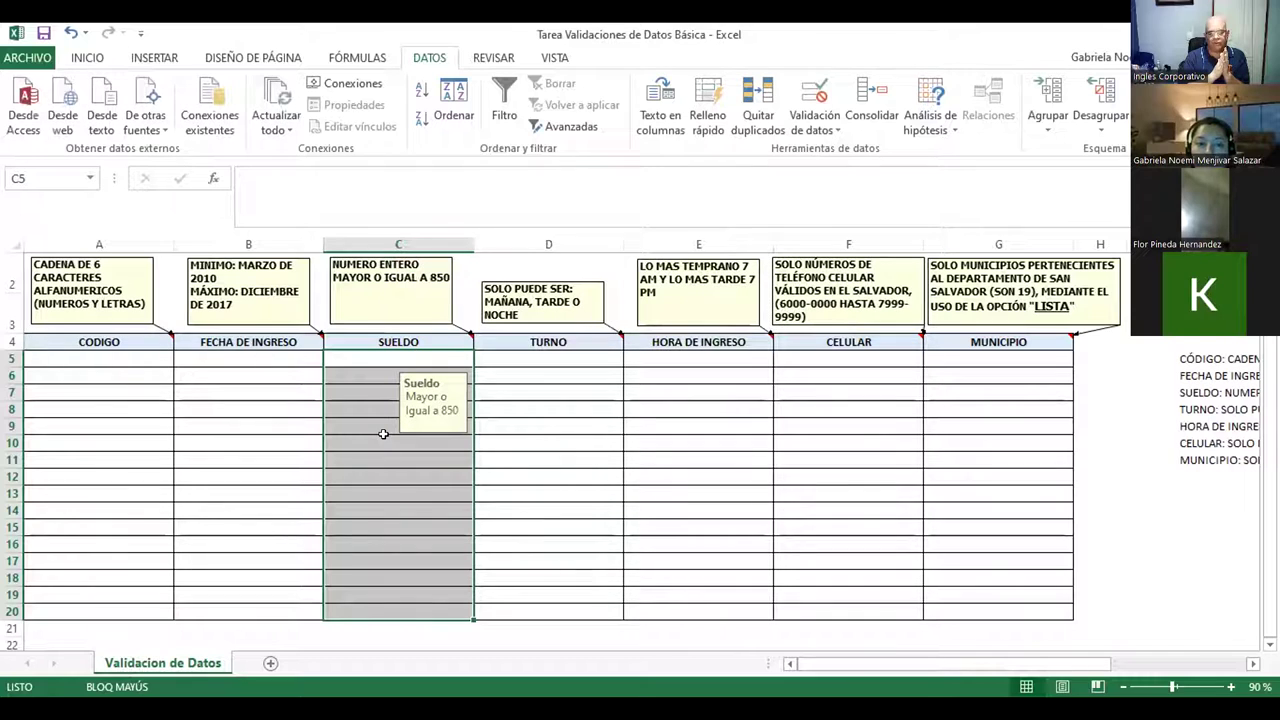
pyautogui.click(350, 372)
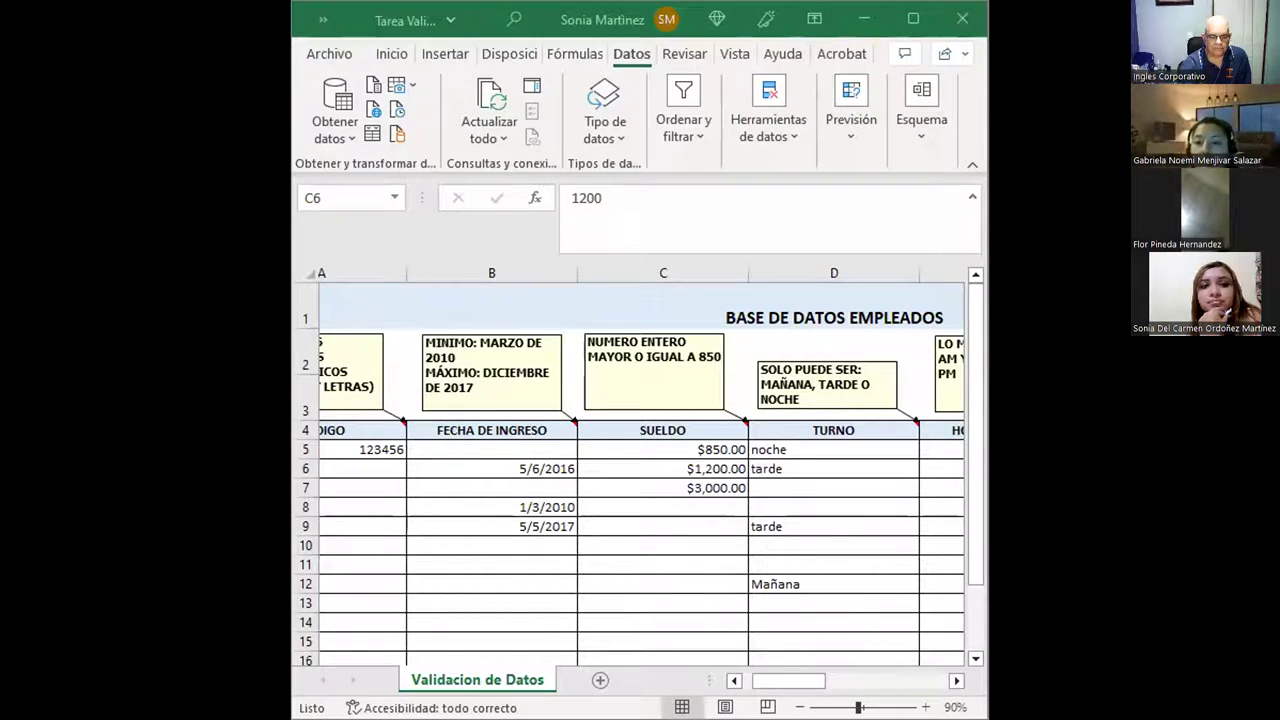
# - Maximize the Tarea Validaciones de Datos Básica111 workbook and review the list validation rule on TURNO cell D5
pyautogui.press('super+Up')
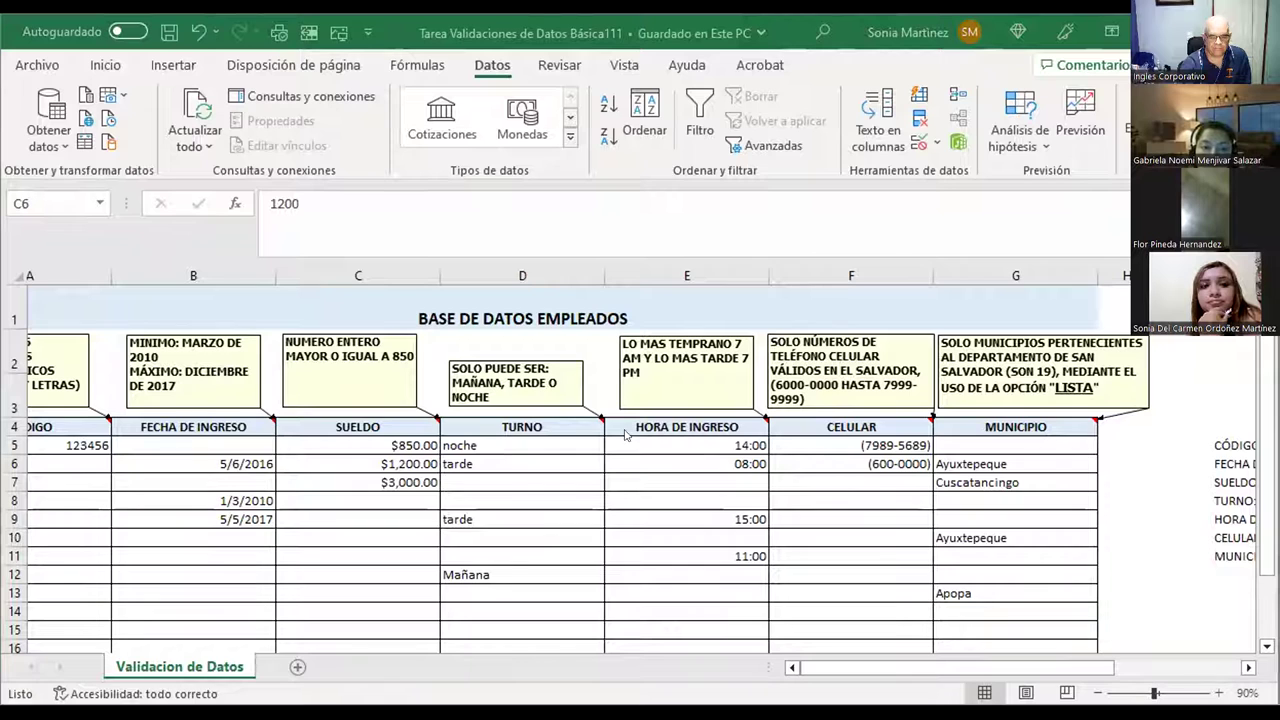
pyautogui.click(522, 446)
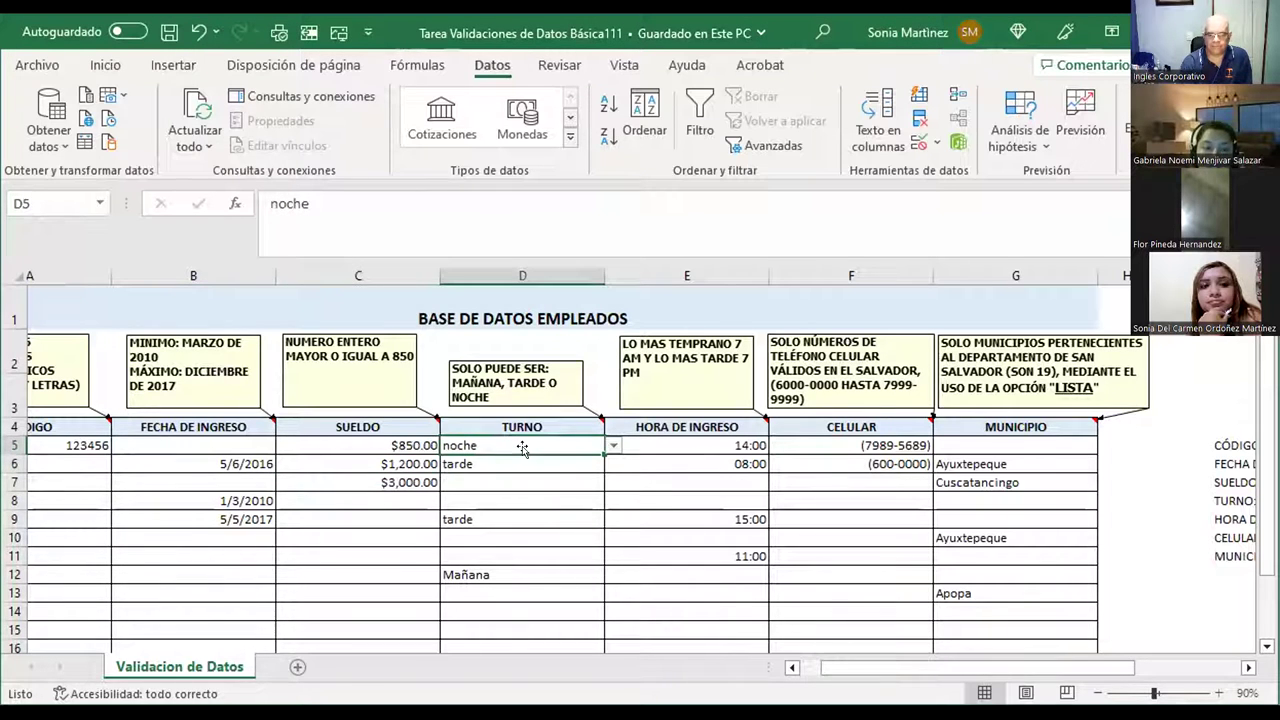
pyautogui.click(921, 143)
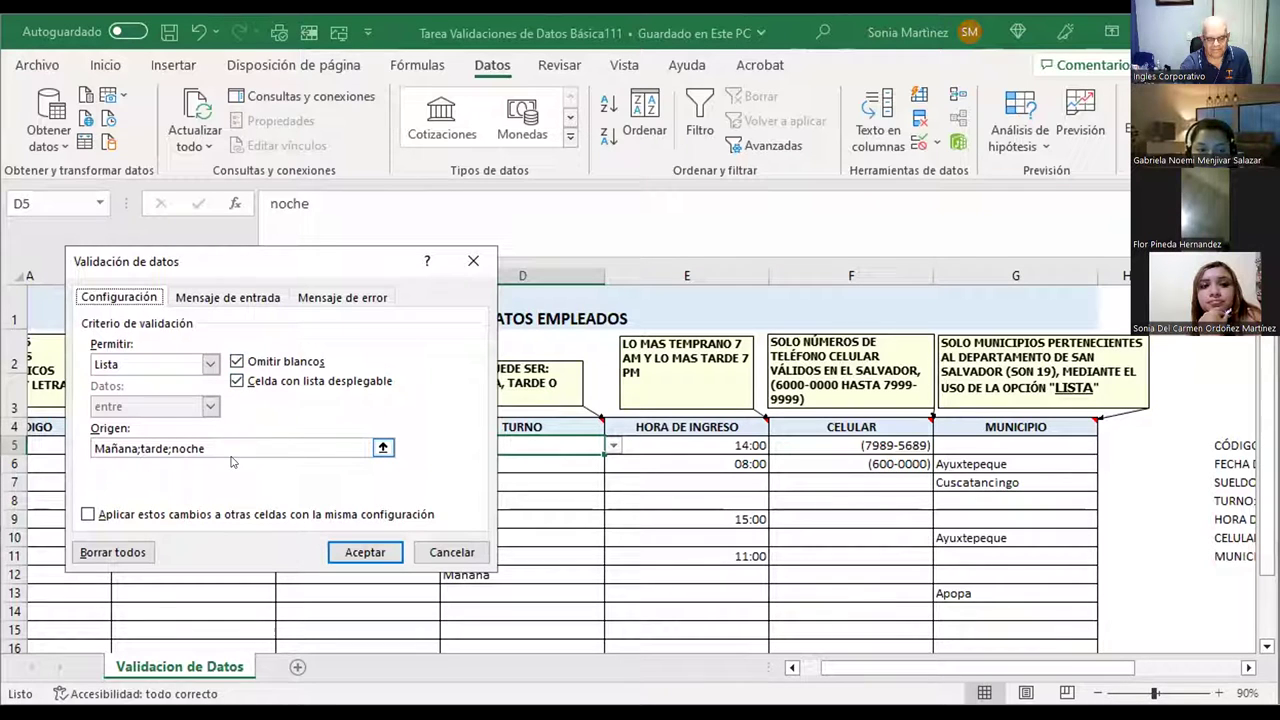
pyautogui.click(367, 548)
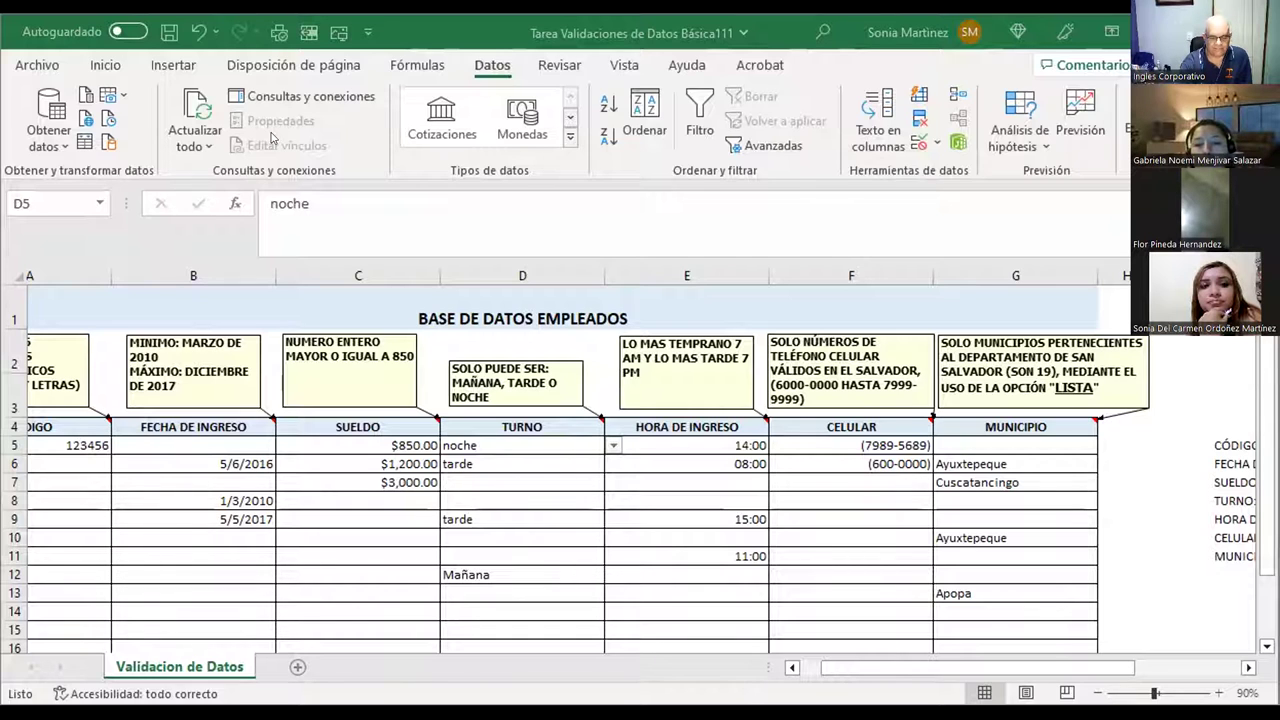
# - Capitalize the options in D5's TURNO validation list by setting its source to Mañana;Tarde;Noche
pyautogui.click(926, 140)
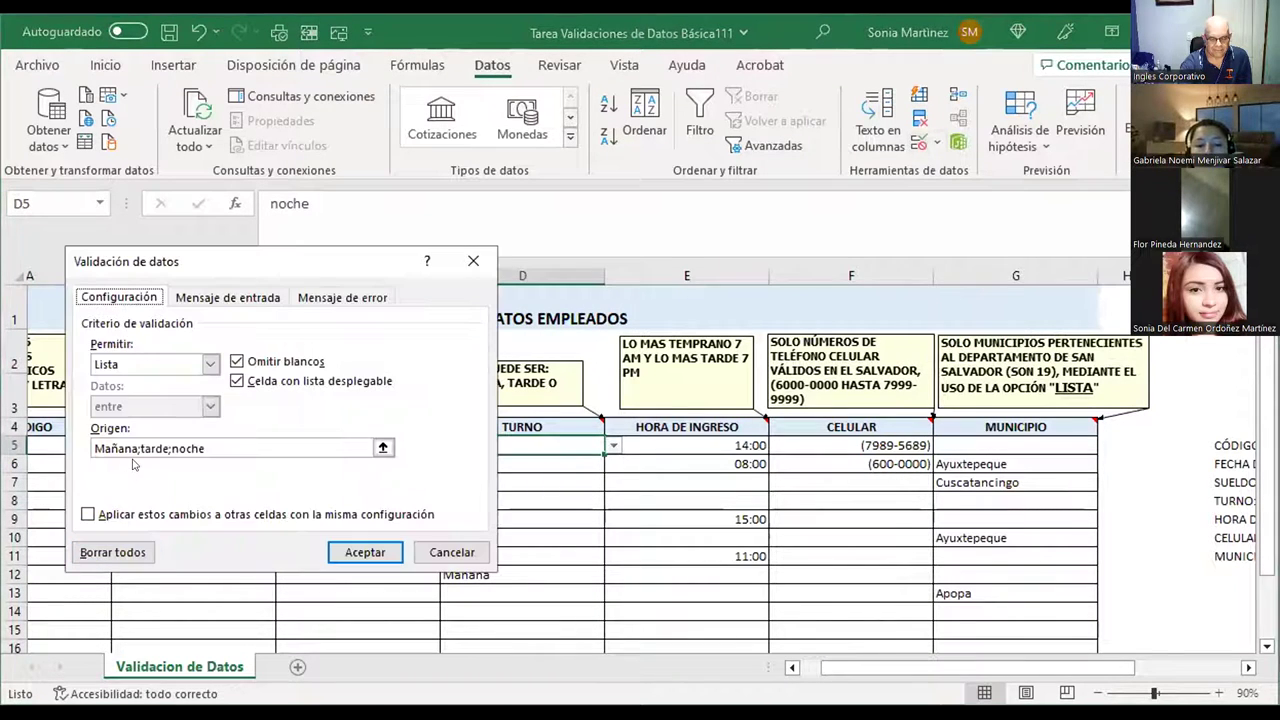
pyautogui.click(138, 449)
pyautogui.press('BackSpace')
pyautogui.write('T')
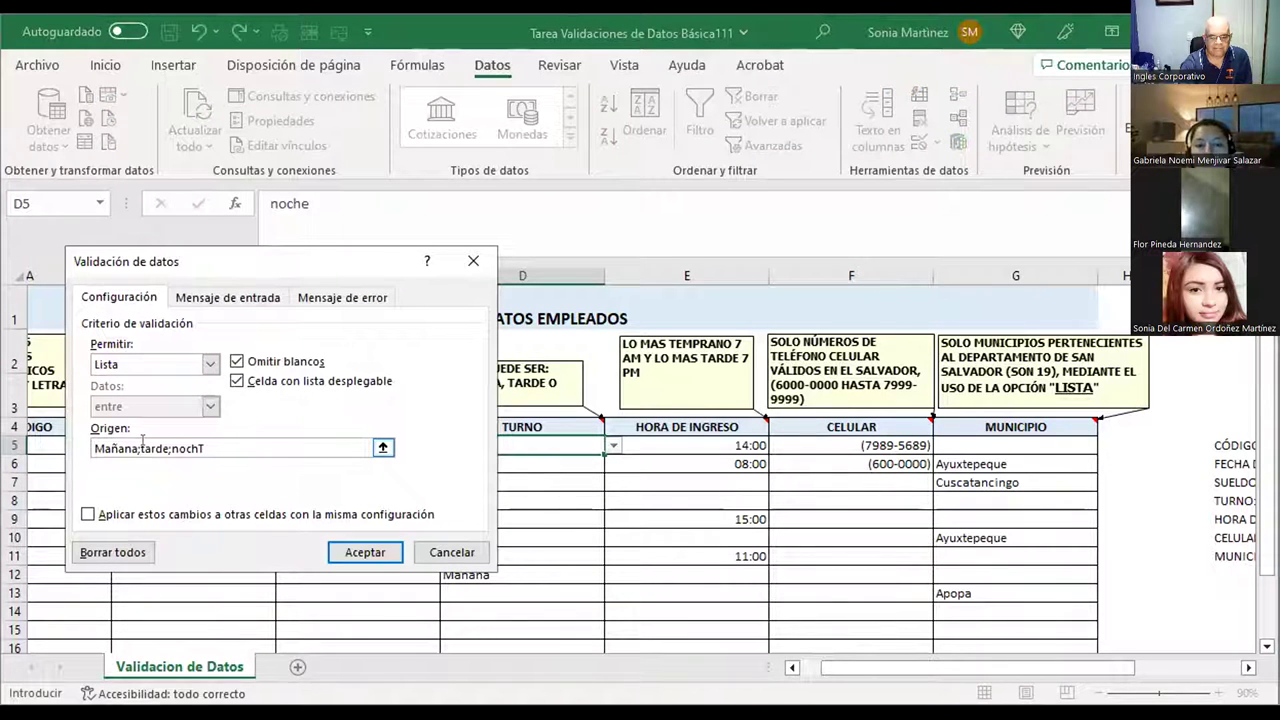
pyautogui.press('BackSpace')
pyautogui.write('e')
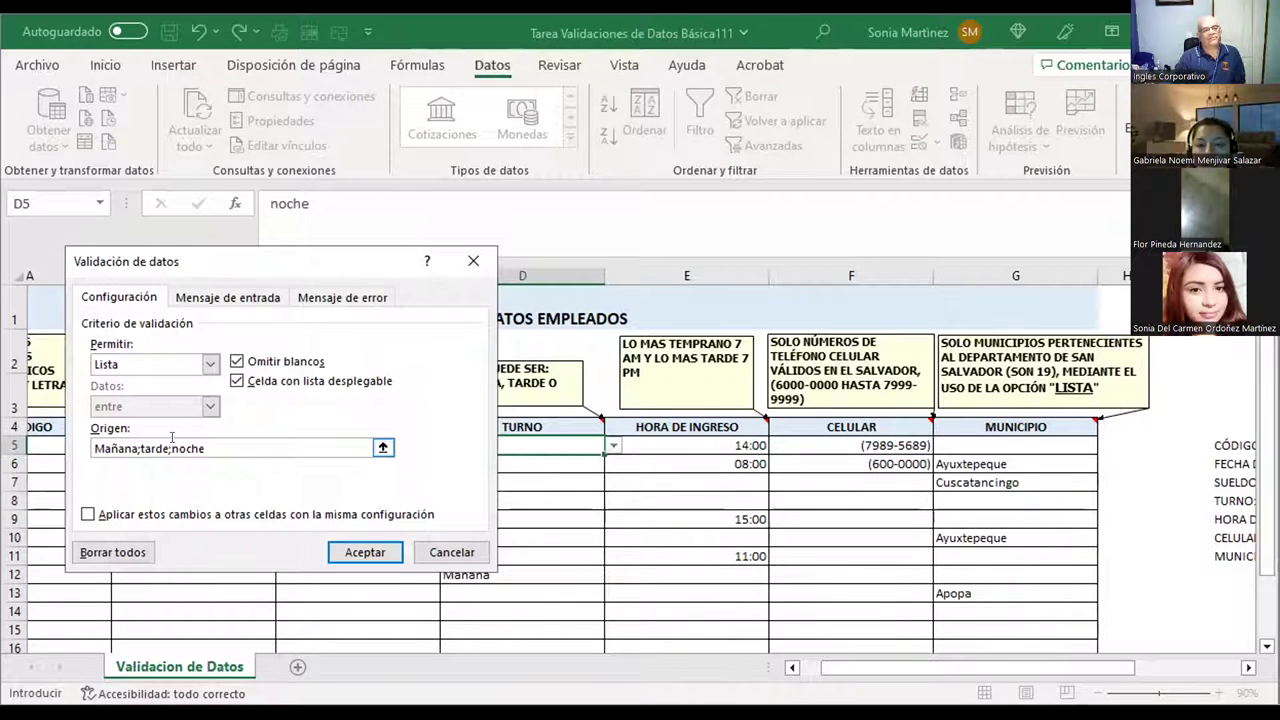
pyautogui.hotkey('ctrl', 'shift', 'Left')
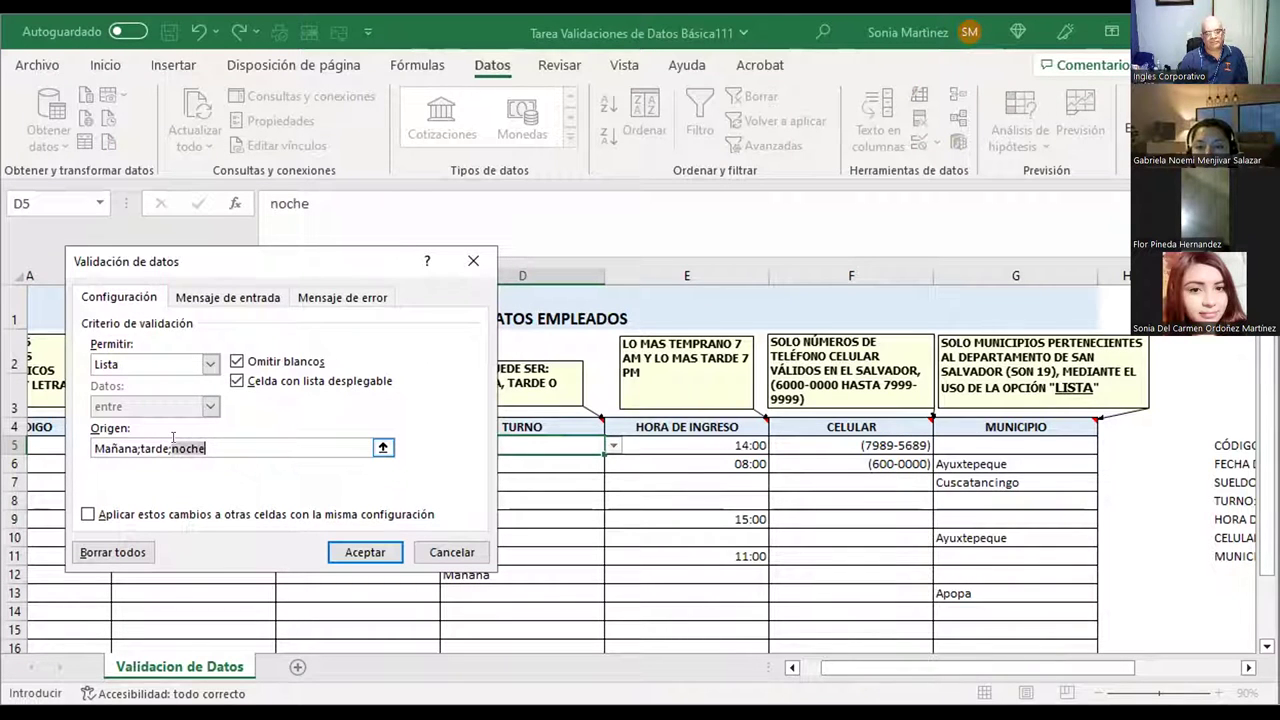
pyautogui.press('End')
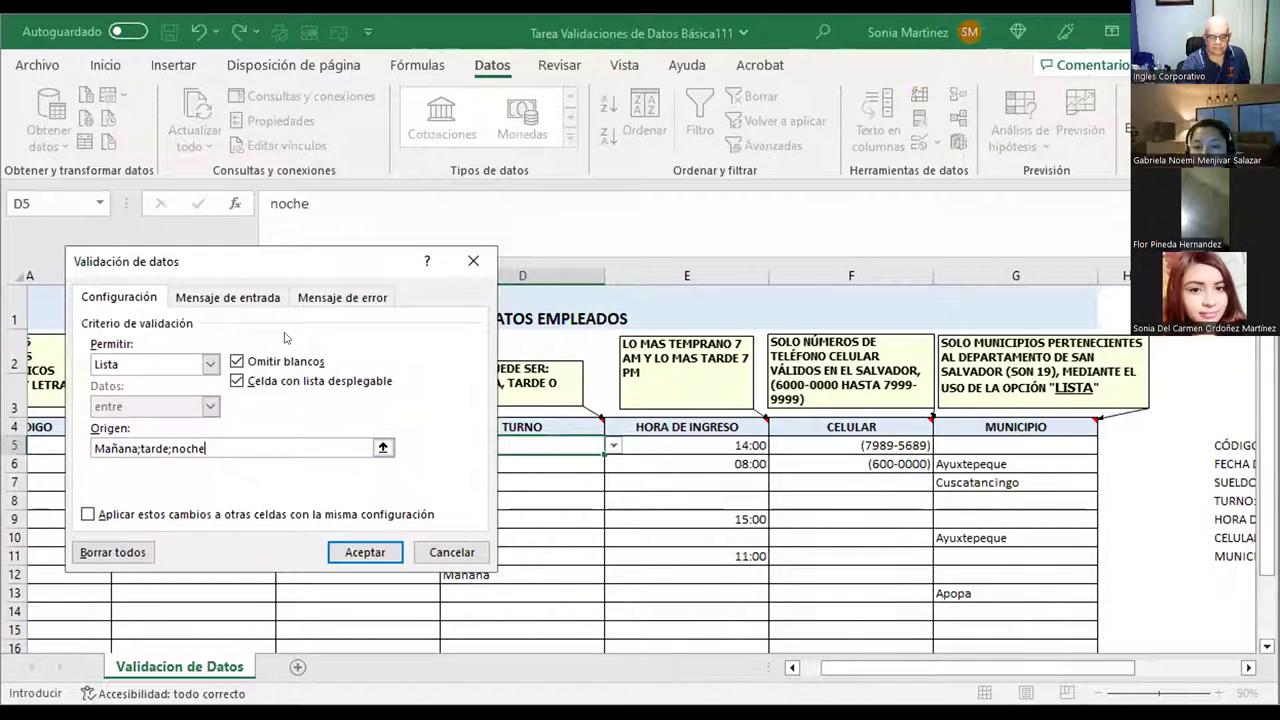
pyautogui.press('BackSpace')
pyautogui.press('BackSpace')
pyautogui.press('BackSpace')
pyautogui.press('BackSpace')
pyautogui.press('BackSpace')
pyautogui.press('BackSpace')
pyautogui.press('BackSpace')
pyautogui.press('BackSpace')
pyautogui.press('BackSpace')
pyautogui.press('BackSpace')
pyautogui.press('BackSpace')
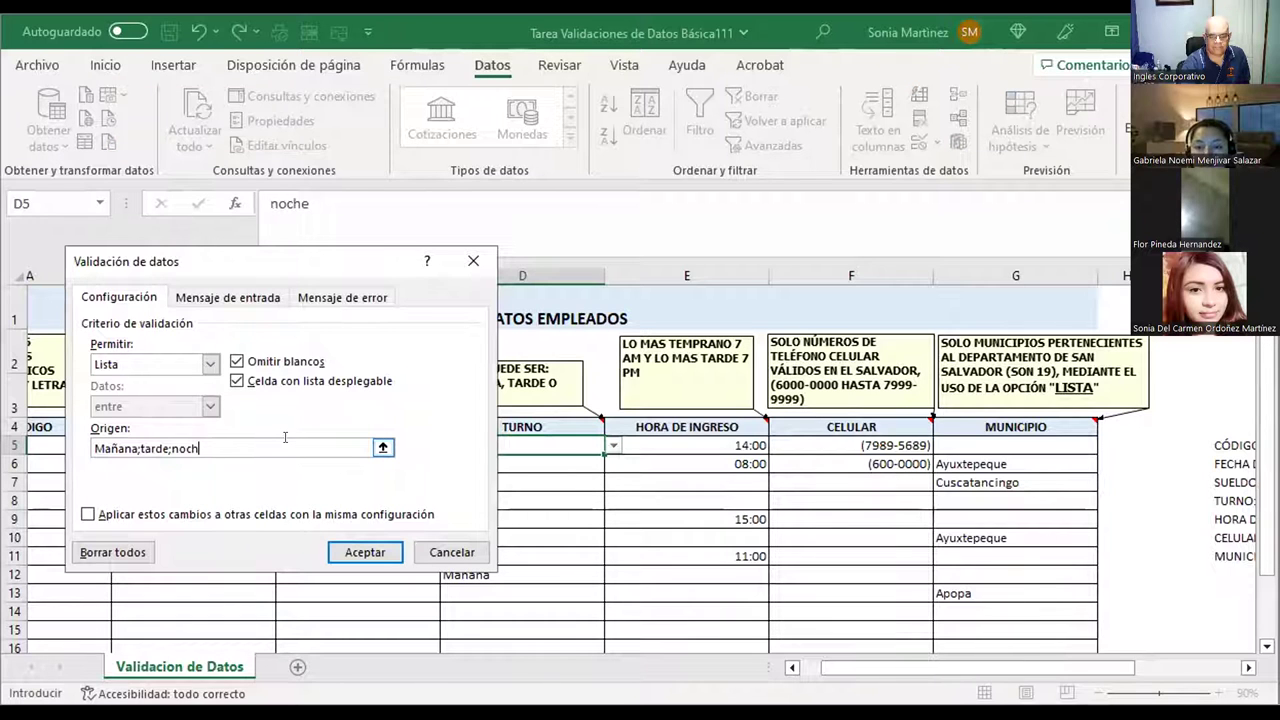
pyautogui.write('Tar')
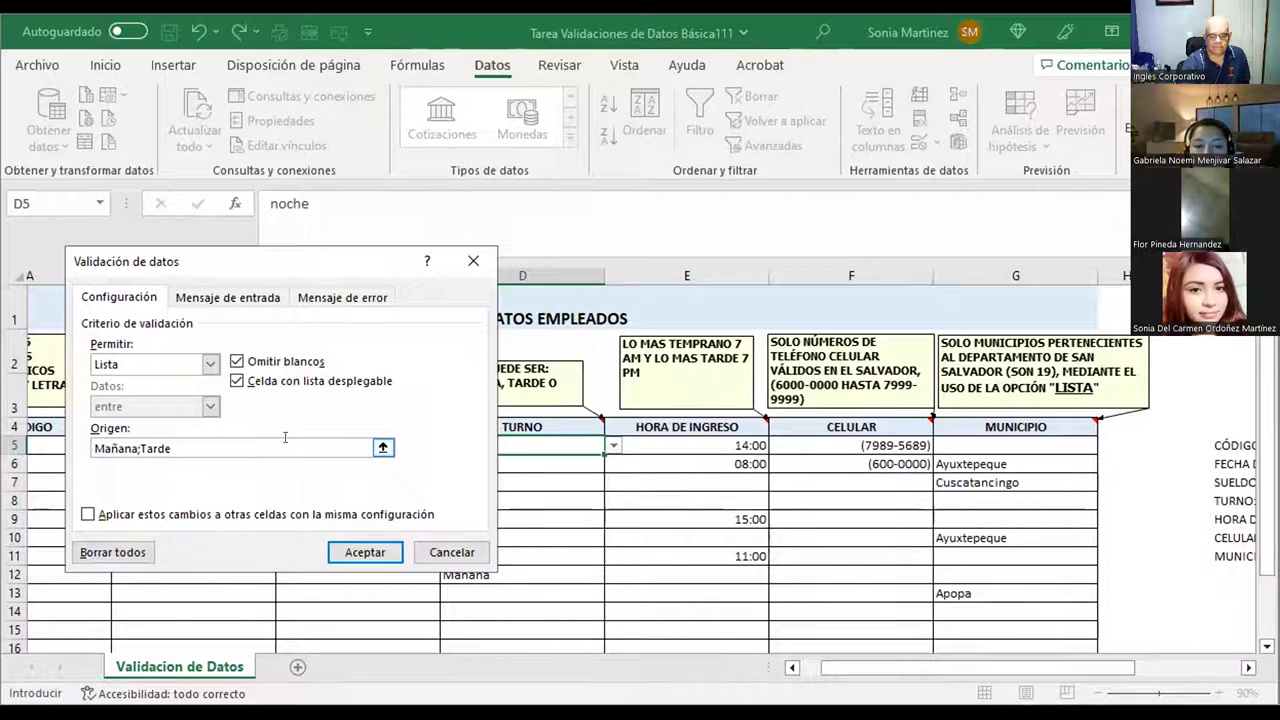
pyautogui.press('BackSpace')
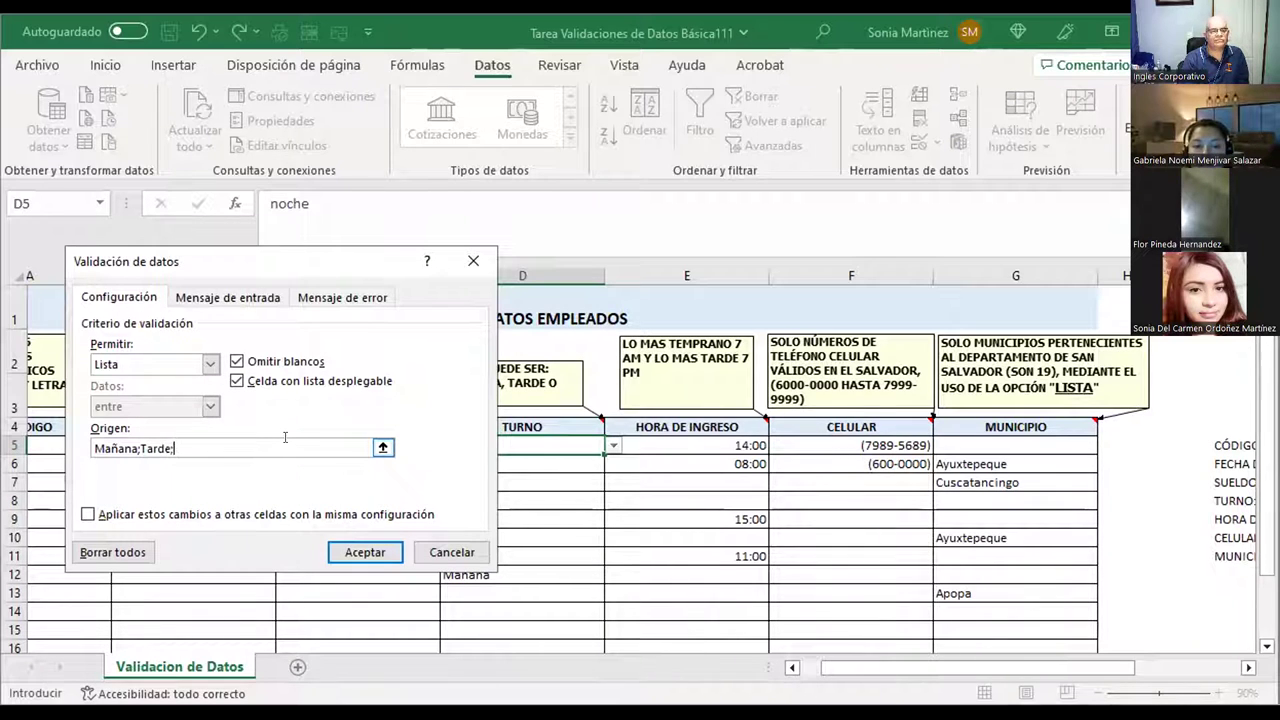
pyautogui.write('e;Noc')
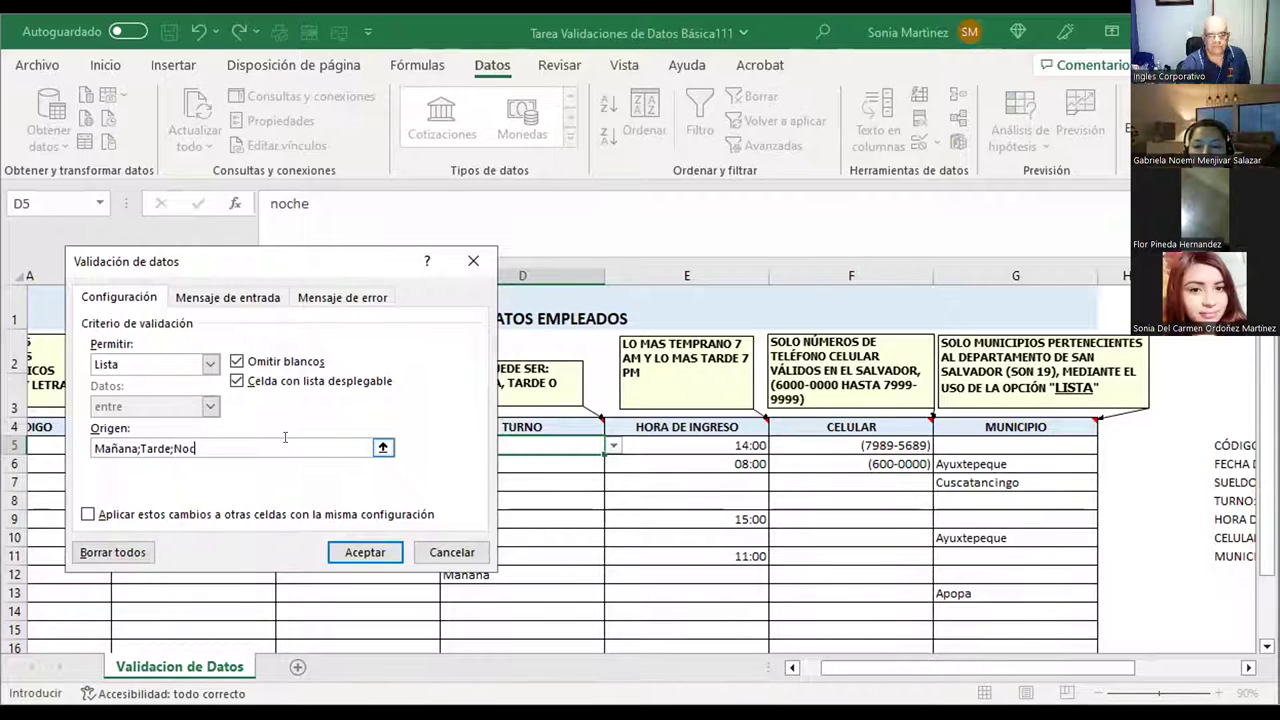
pyautogui.click(364, 551)
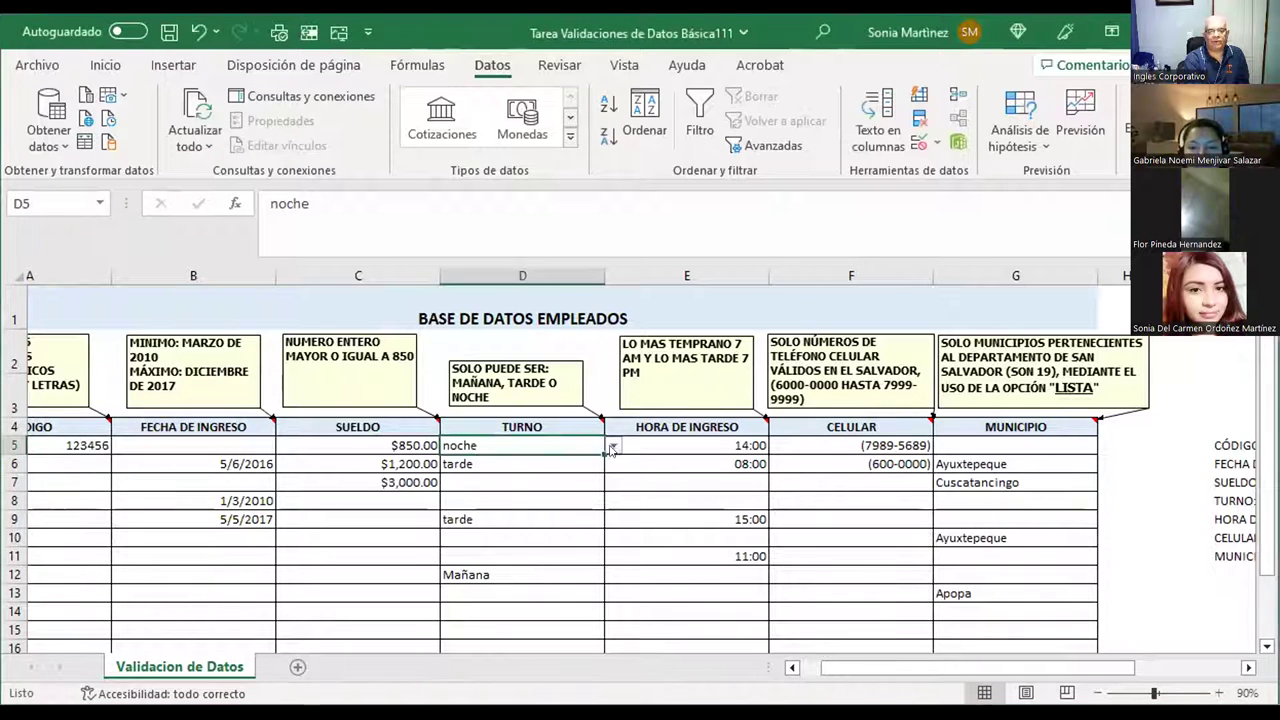
# - Test the updated TURNO list by choosing one of its shifts for cell D5
pyautogui.click(607, 458)
pyautogui.click(602, 449)
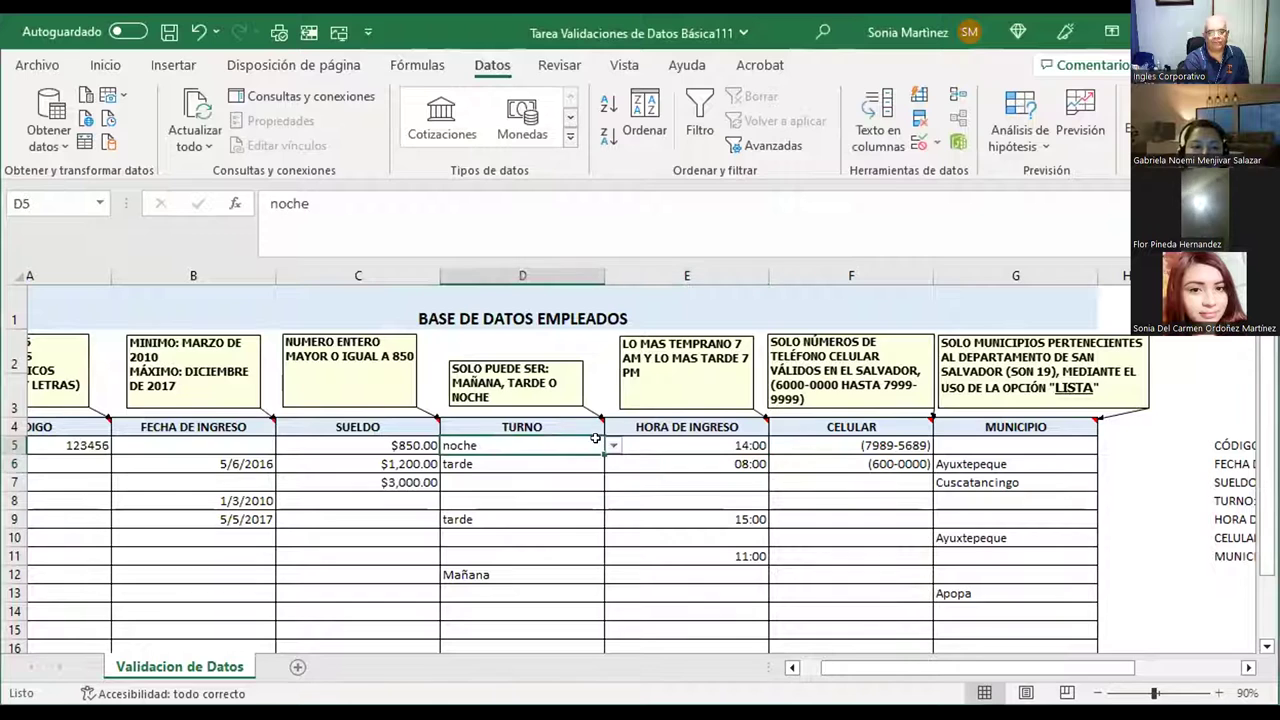
pyautogui.click(611, 450)
pyautogui.click(580, 464)
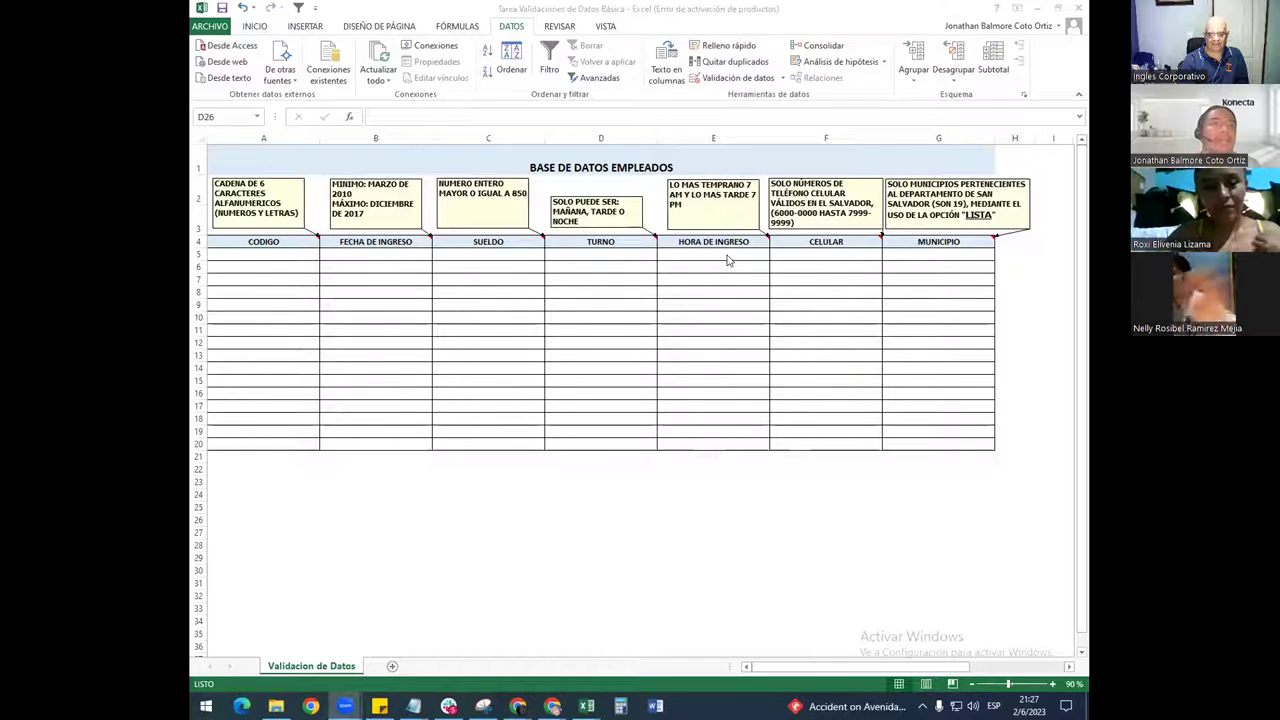
# - Review the time validation rule on the HORA DE INGRESO cells E5:E20
pyautogui.moveTo(752, 255); pyautogui.dragTo(760, 445)
pyautogui.click(730, 78)
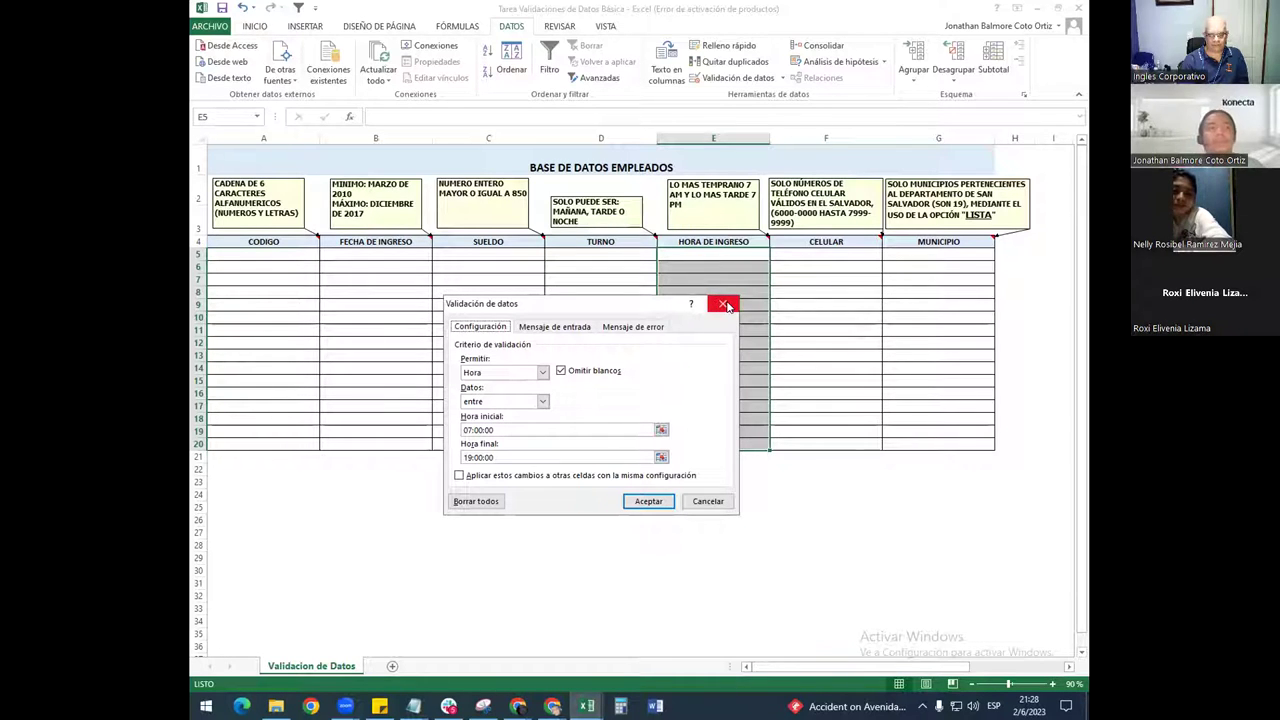
pyautogui.click(724, 304)
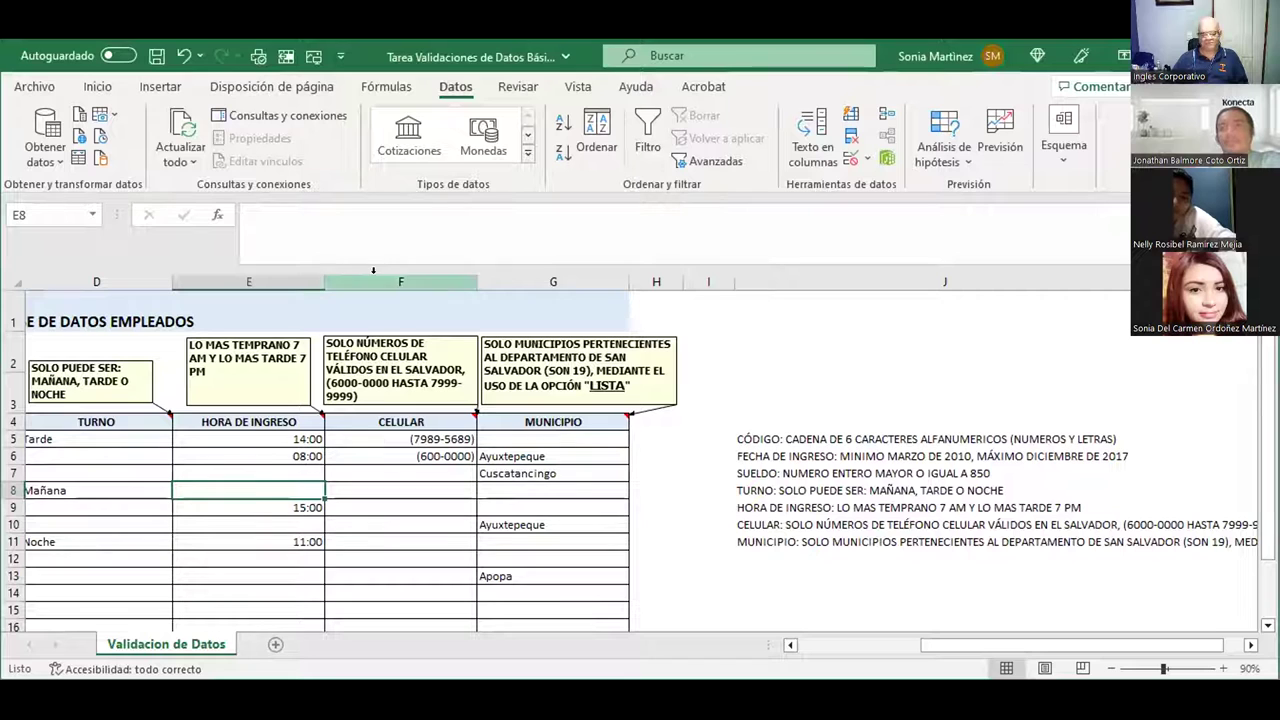
# - Review the custom number format applied to the CELULAR cell F6
pyautogui.click(100, 82)
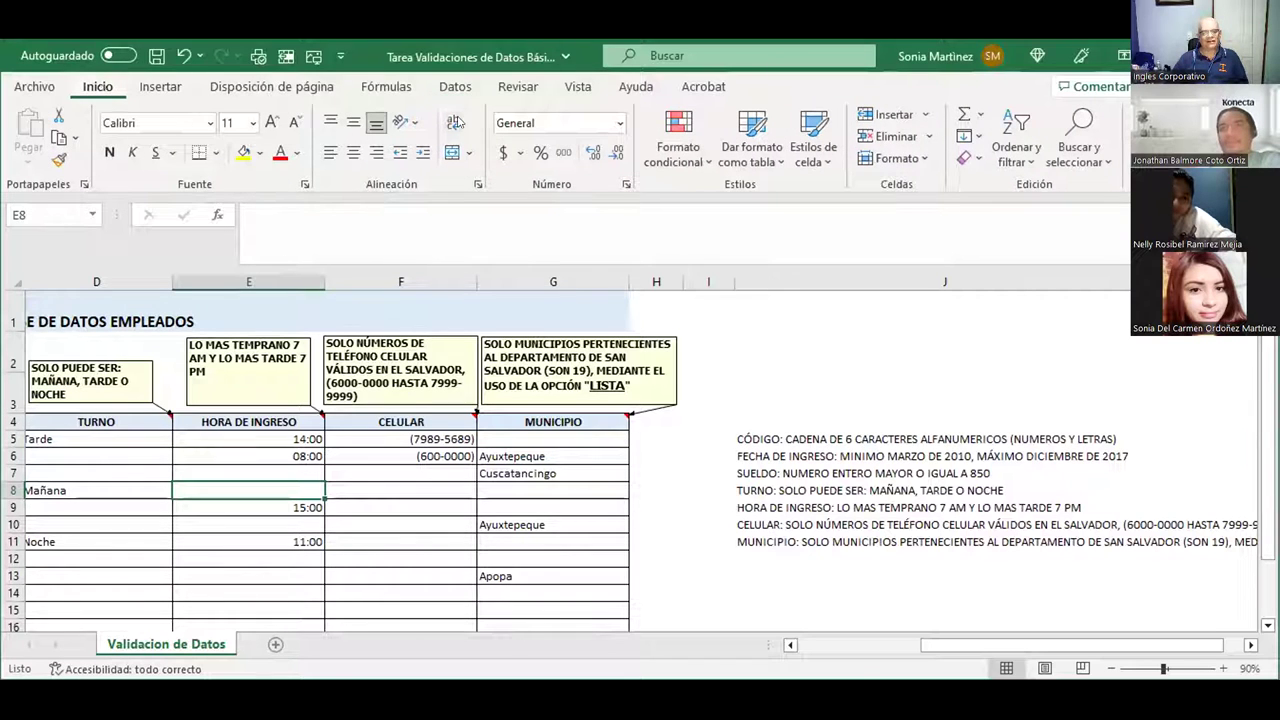
pyautogui.click(619, 122)
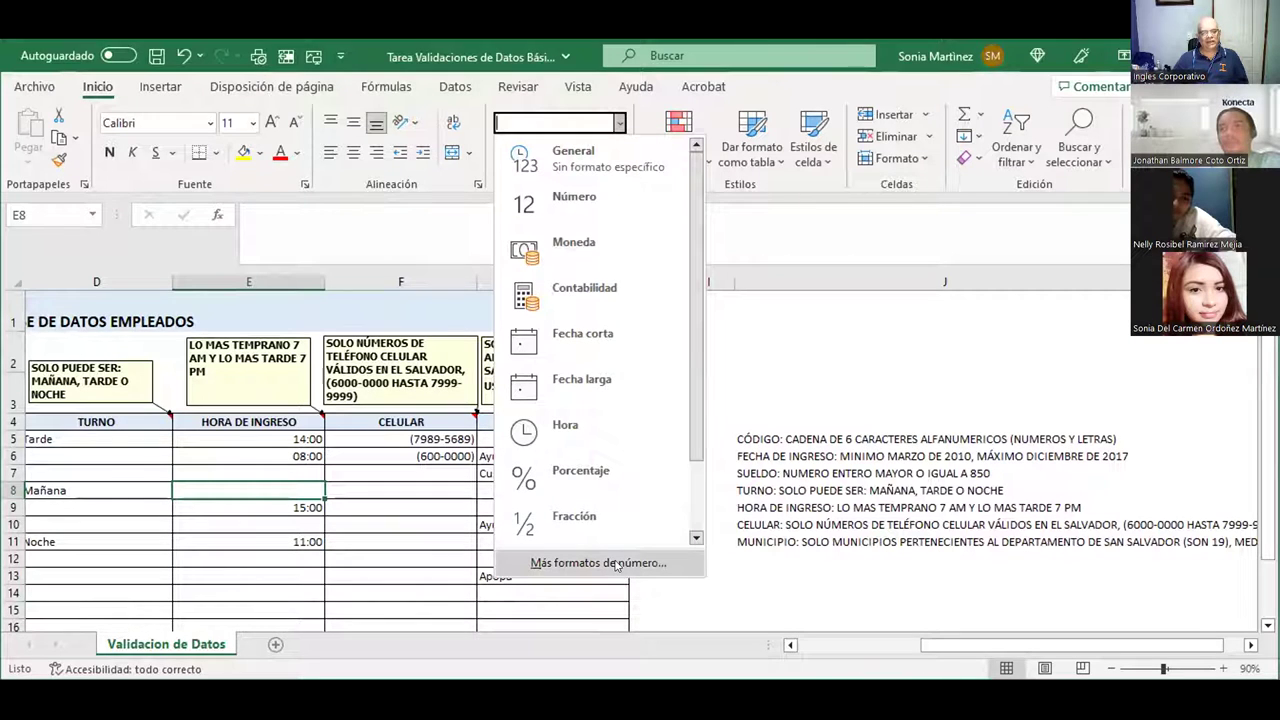
pyautogui.click(405, 443)
pyautogui.click(389, 449)
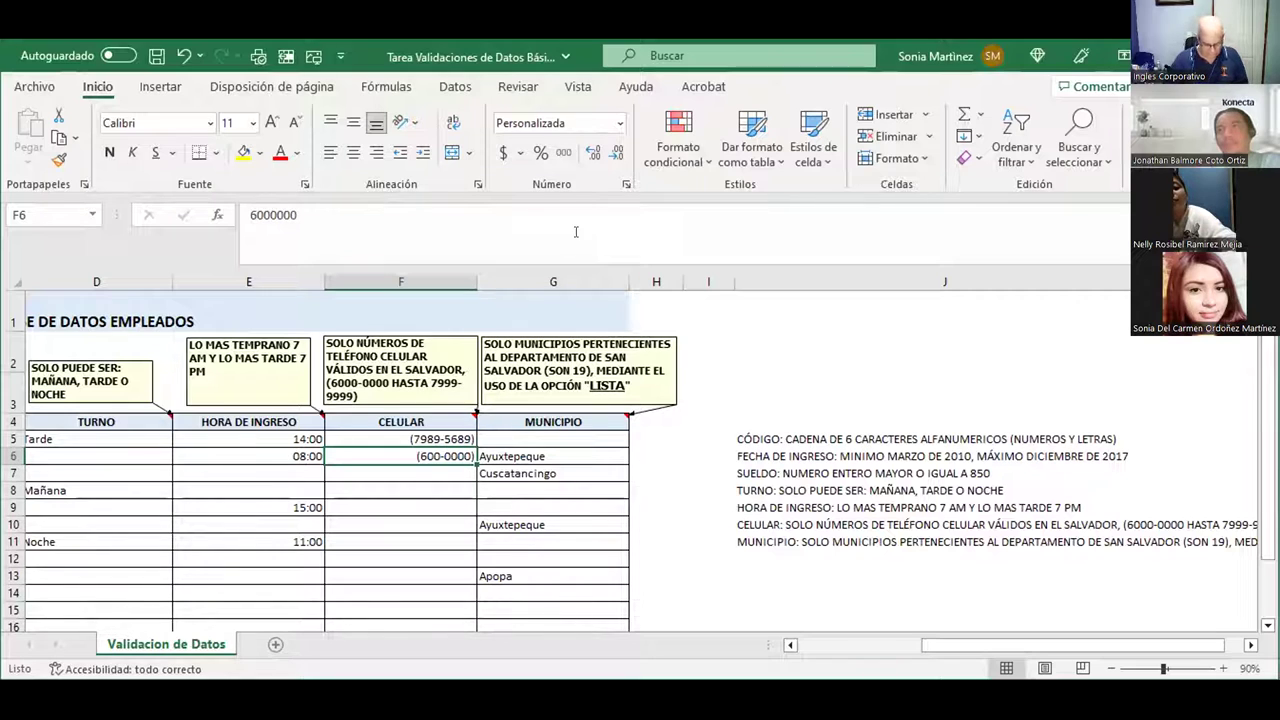
pyautogui.click(618, 123)
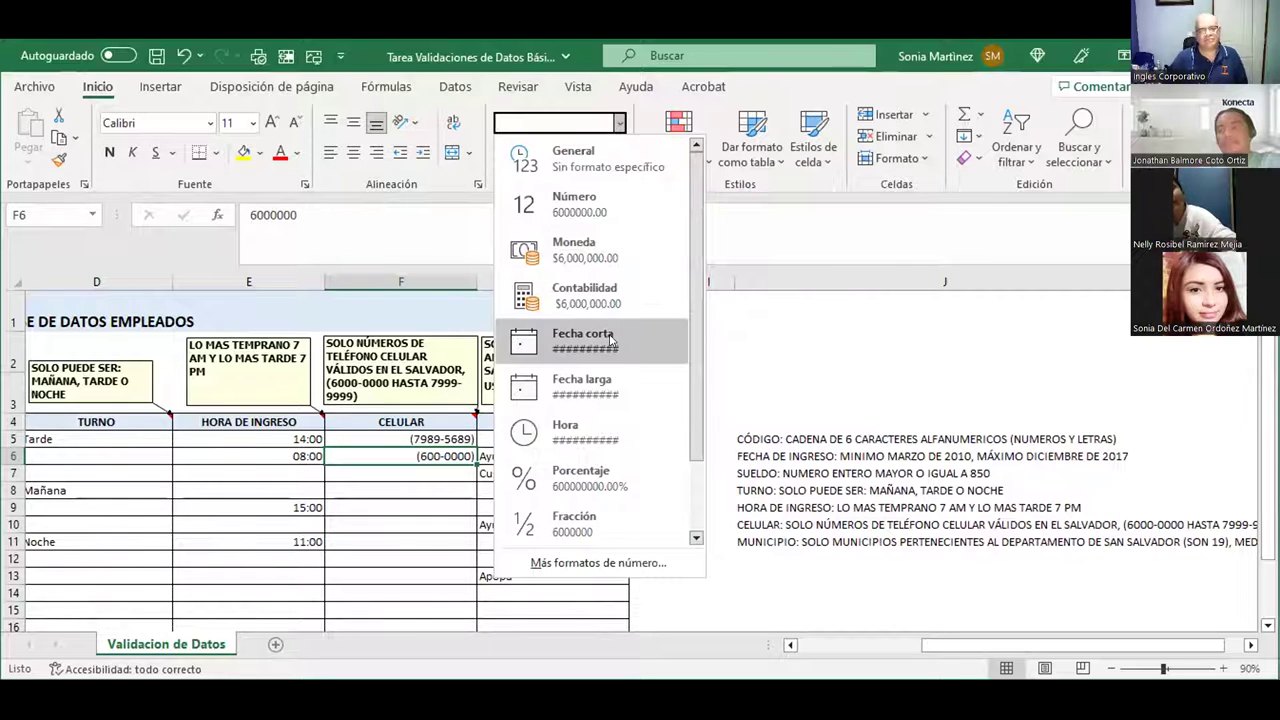
pyautogui.click(767, 258)
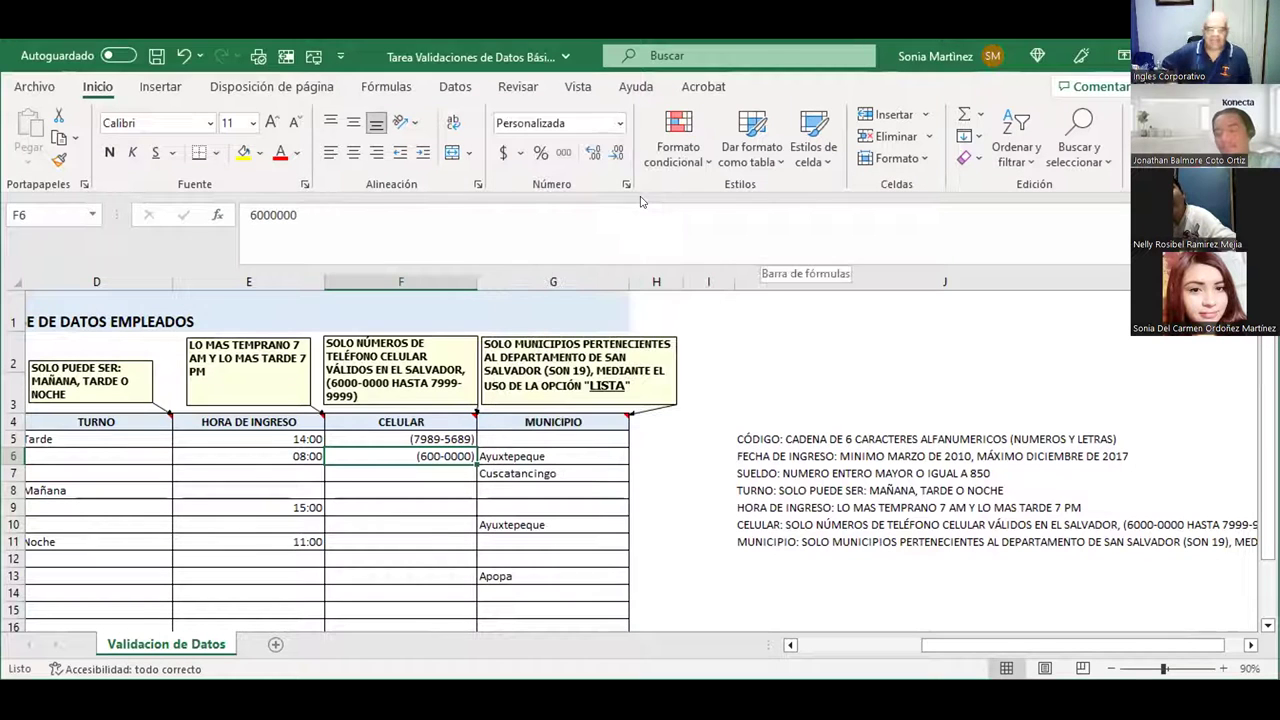
pyautogui.click(617, 122)
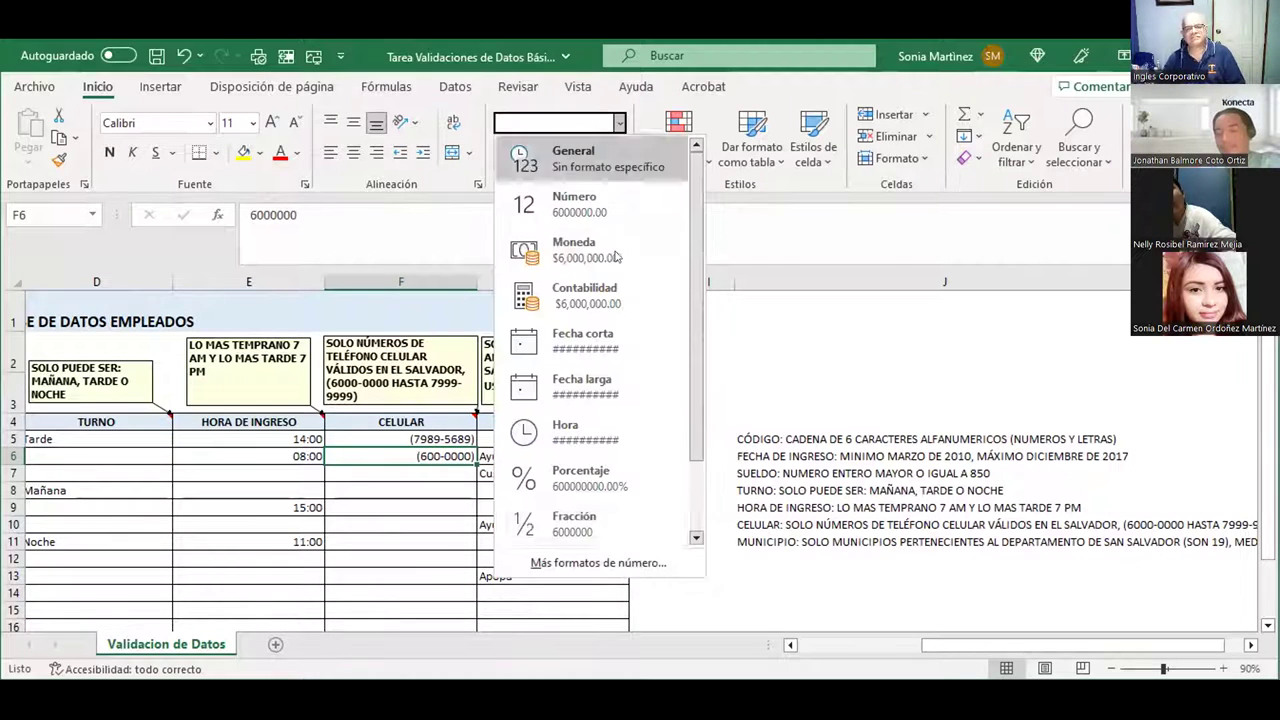
pyautogui.click(632, 565)
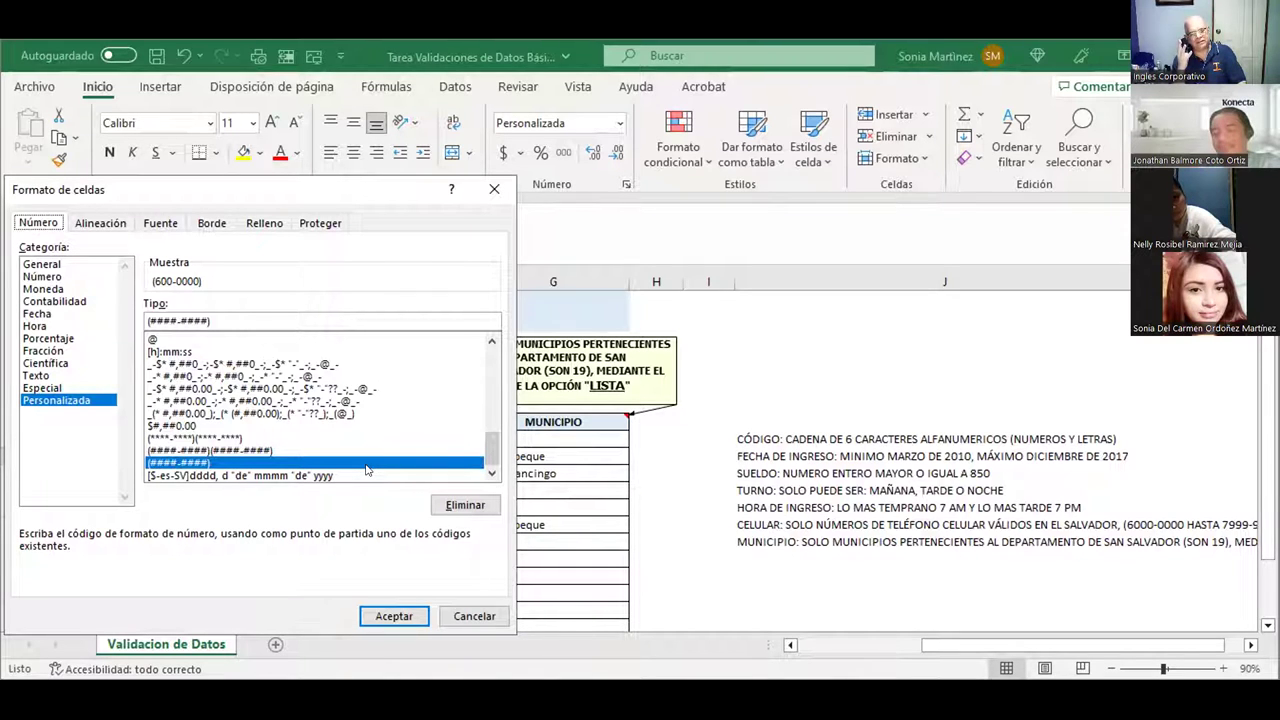
pyautogui.click(388, 613)
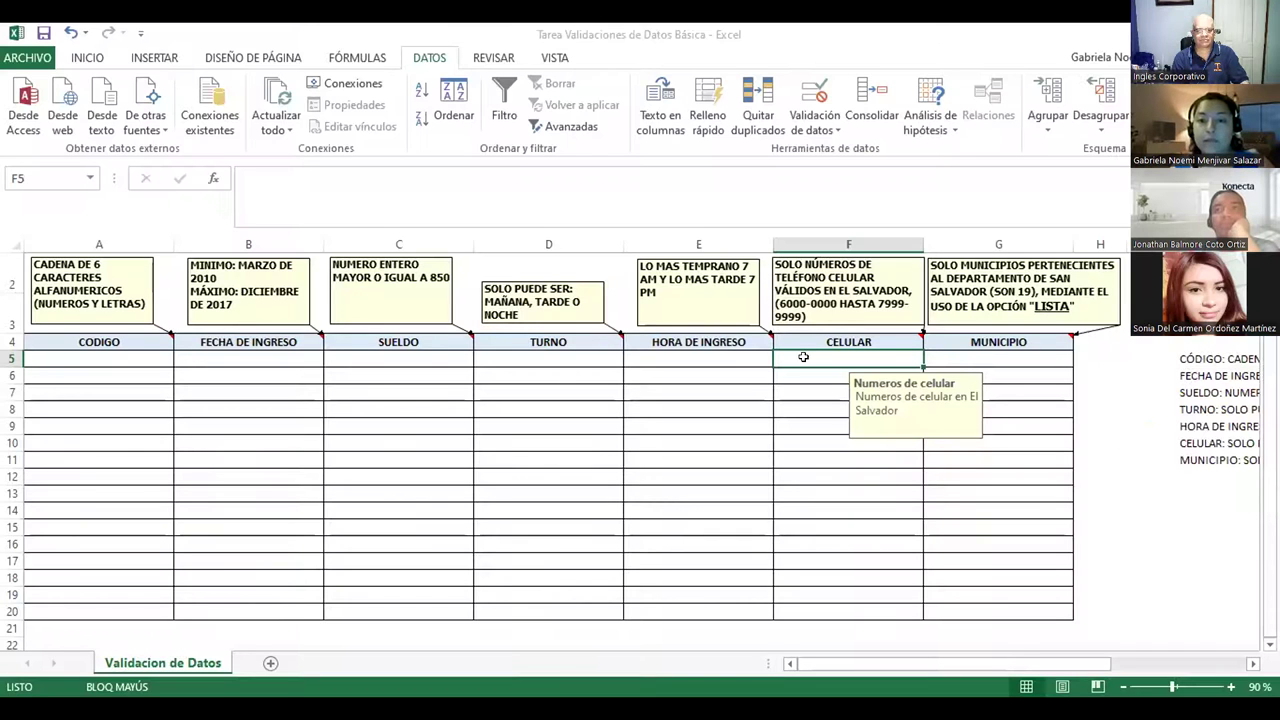
# - Apply the custom number format ####-#### to the CELULAR cells F5:F20
pyautogui.moveTo(803, 357); pyautogui.dragTo(848, 612)
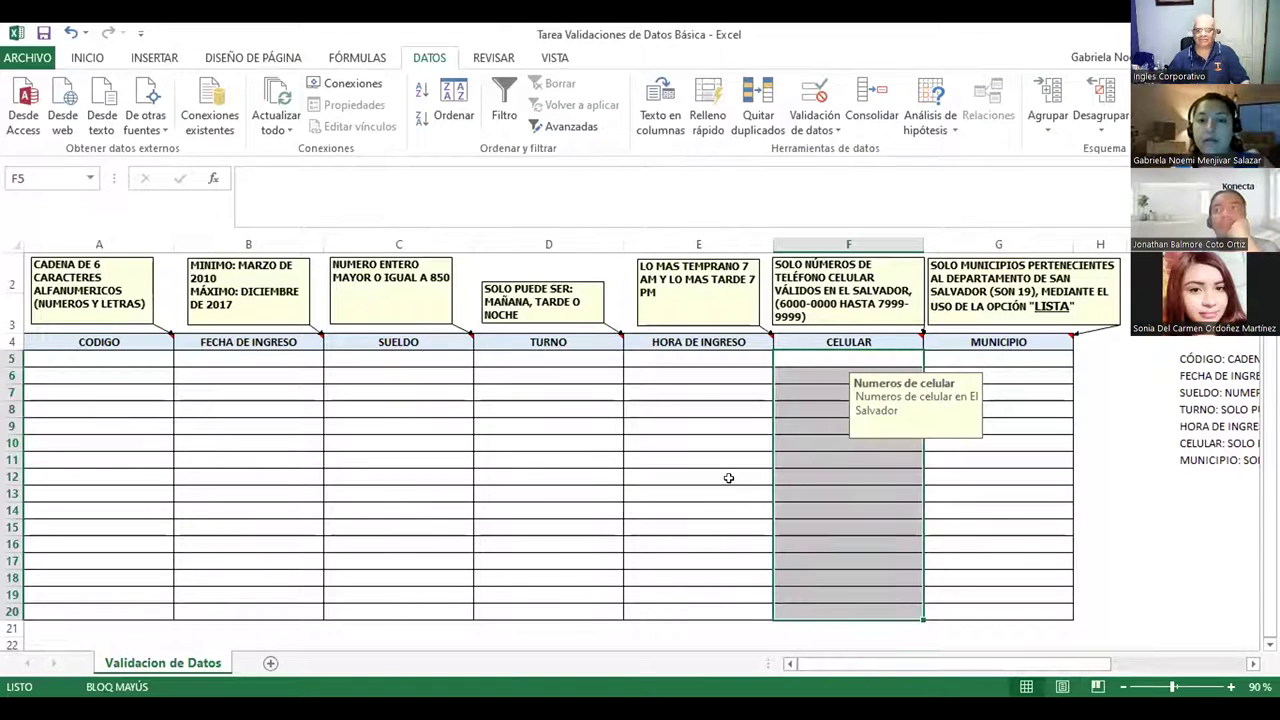
pyautogui.click(87, 58)
pyautogui.click(660, 91)
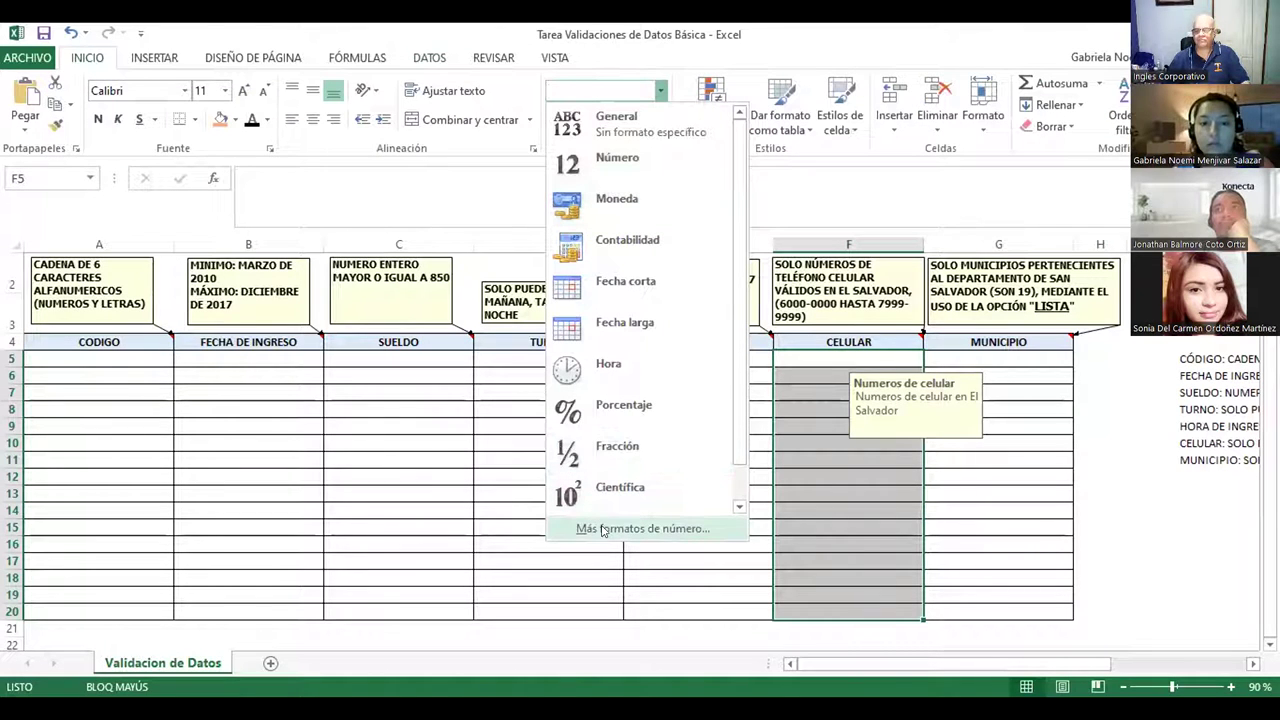
pyautogui.click(642, 528)
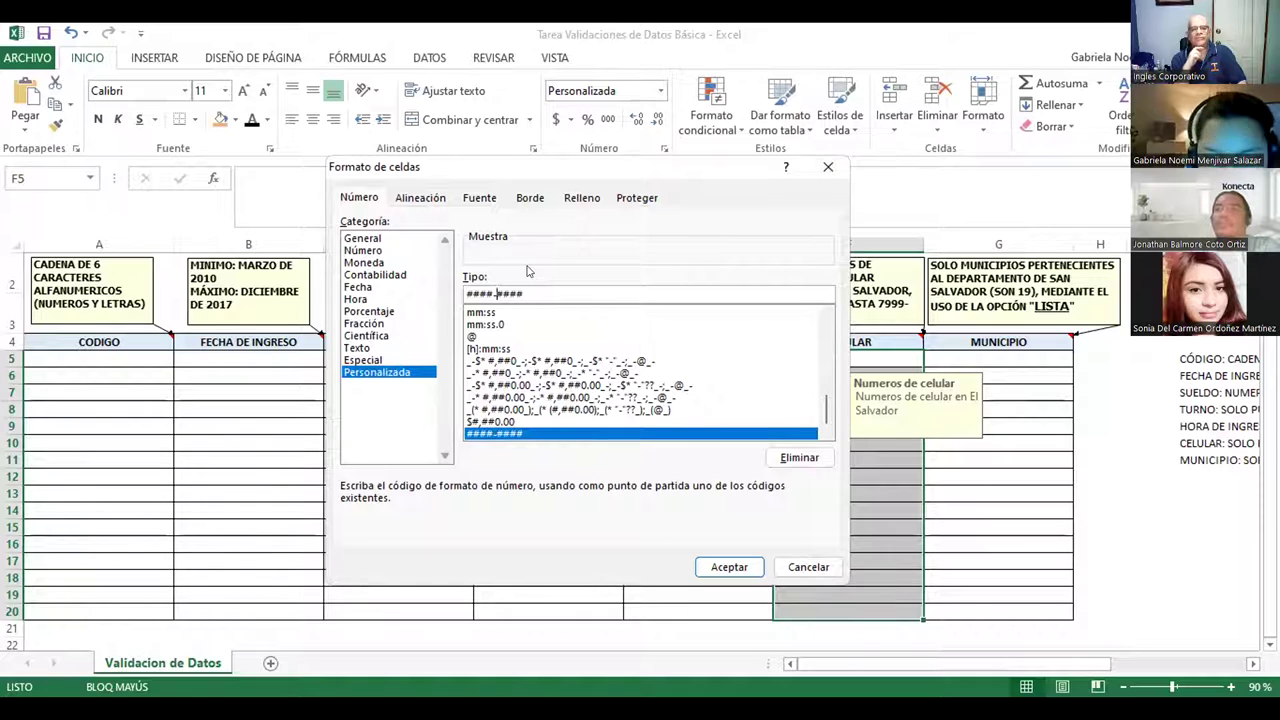
pyautogui.hotkey('shift', 'Tab')
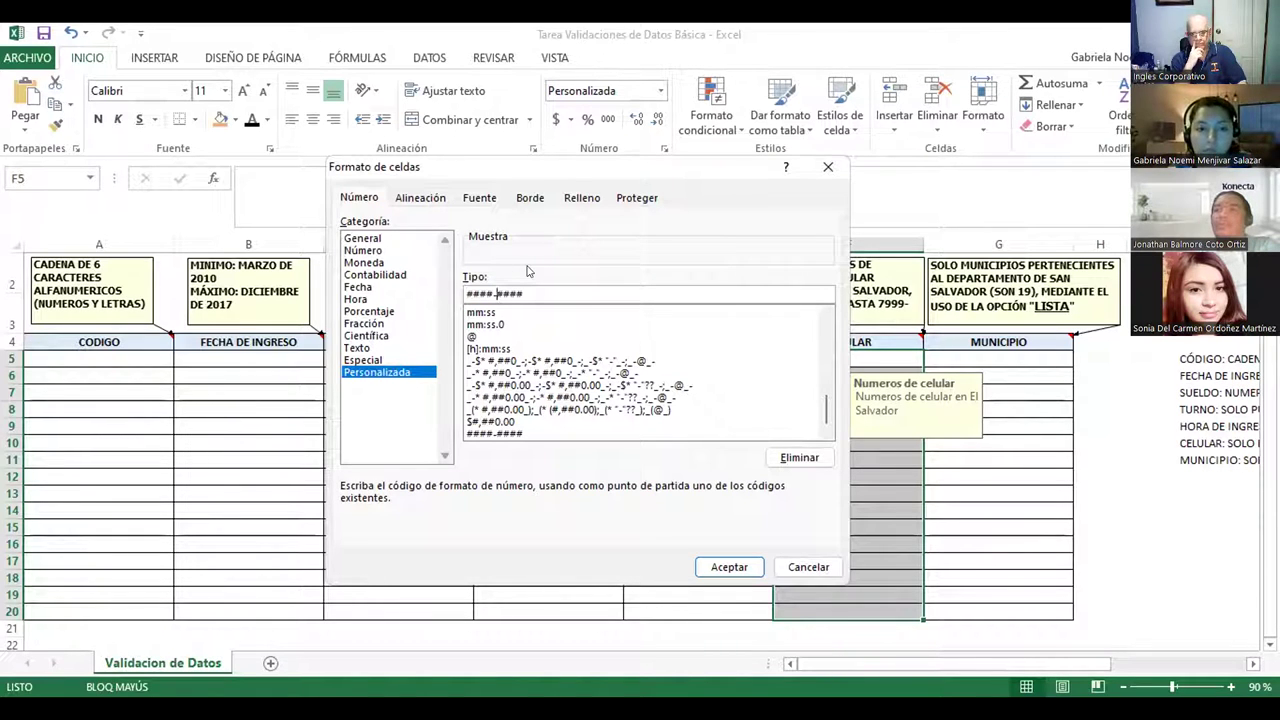
pyautogui.press('BackSpace')
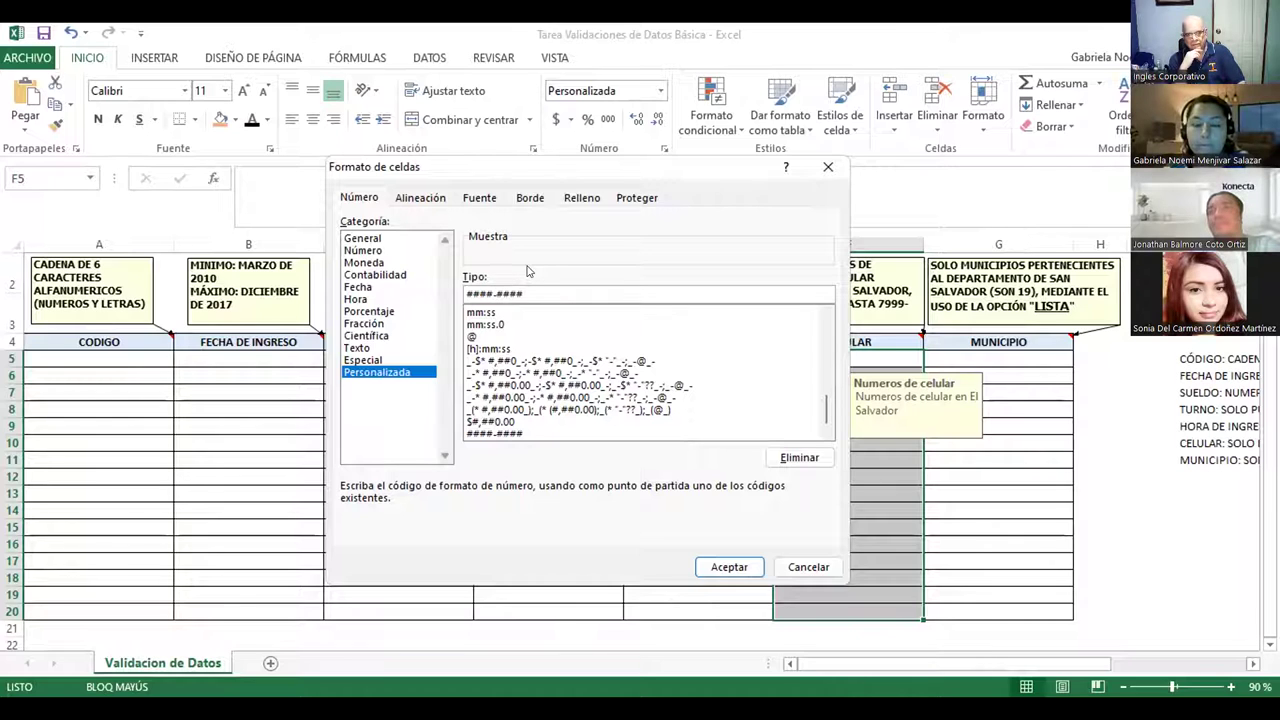
pyautogui.press('BackSpace')
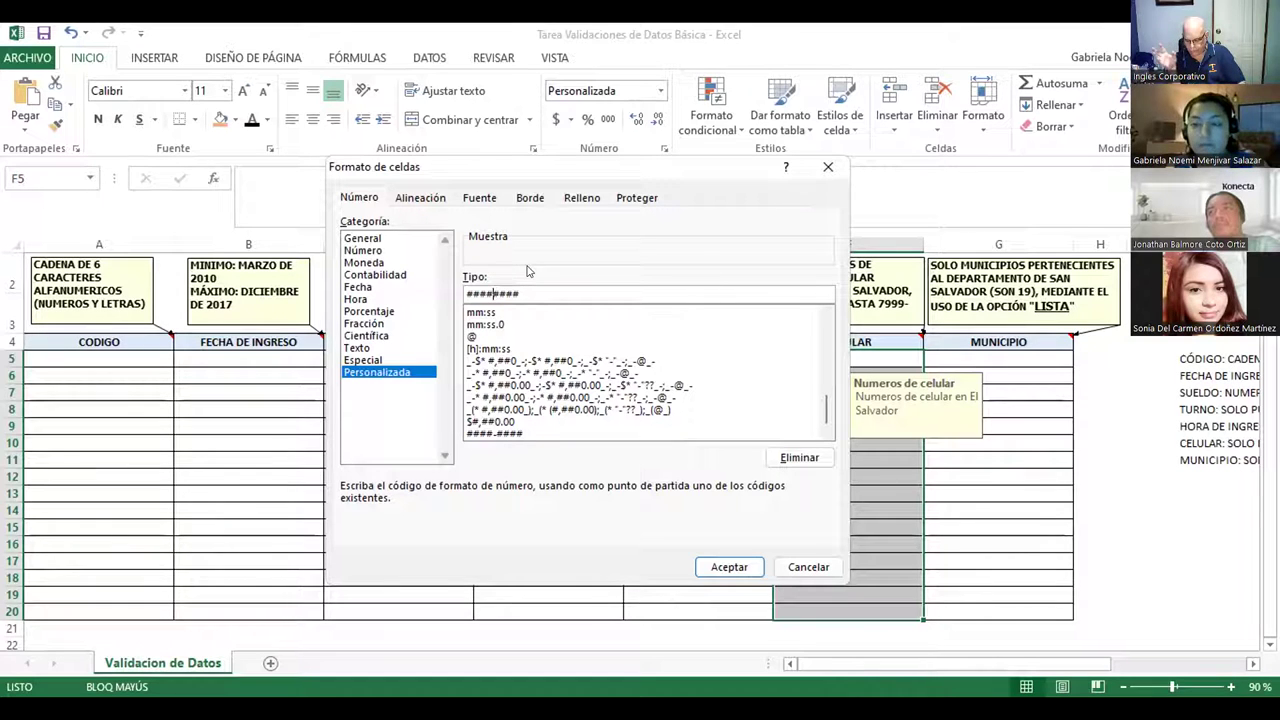
pyautogui.write('-')
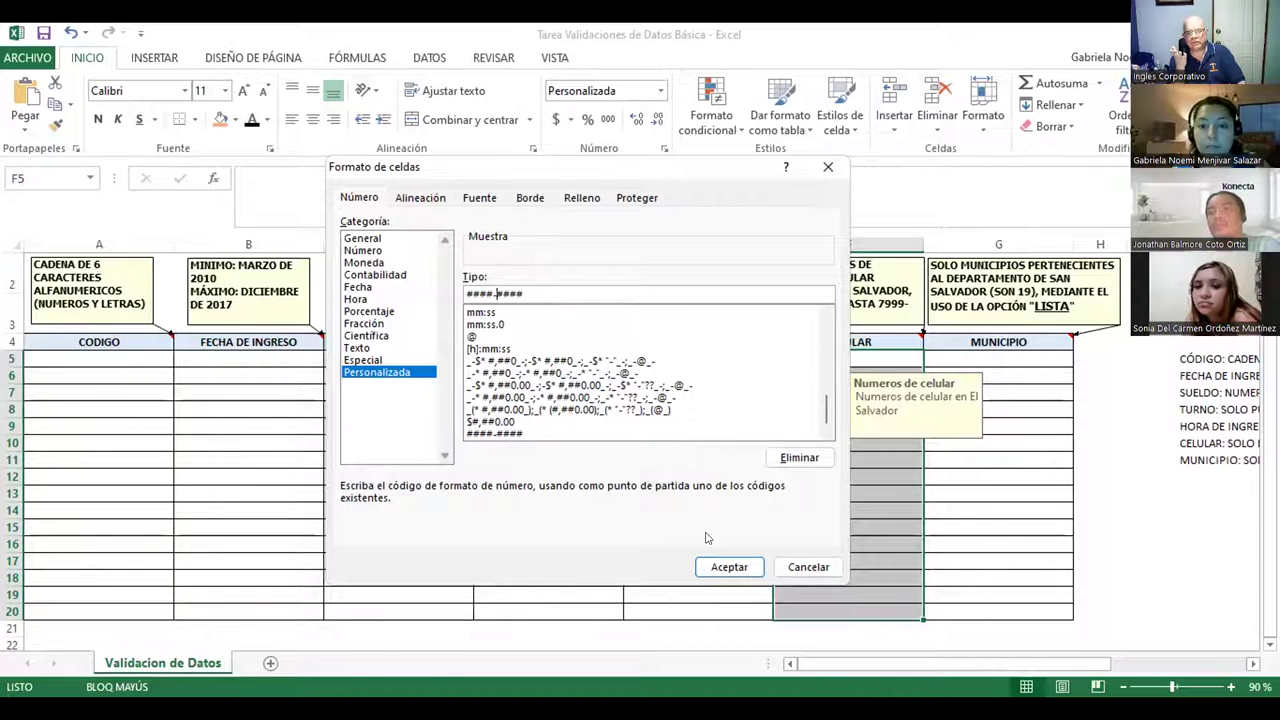
pyautogui.press('Return')
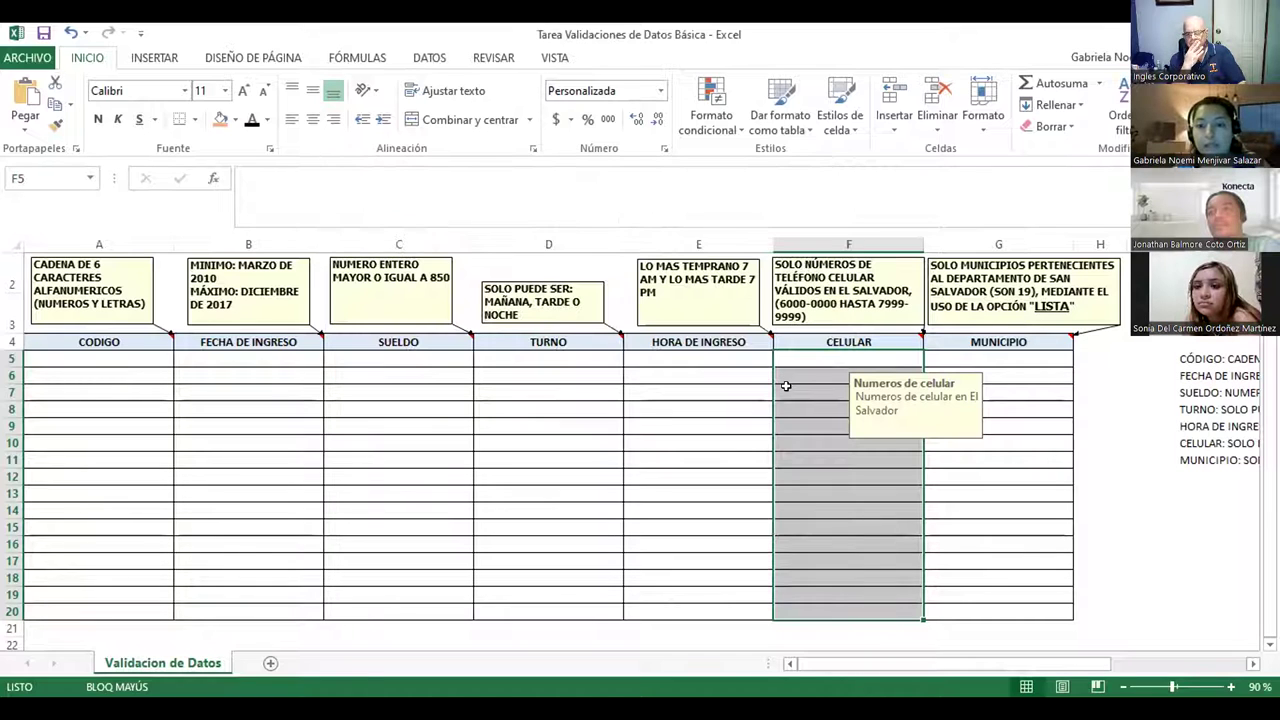
# - Try to enter the lowest allowed mobile number, written with its hyphen, in CELULAR cell F5
pyautogui.click(776, 358)
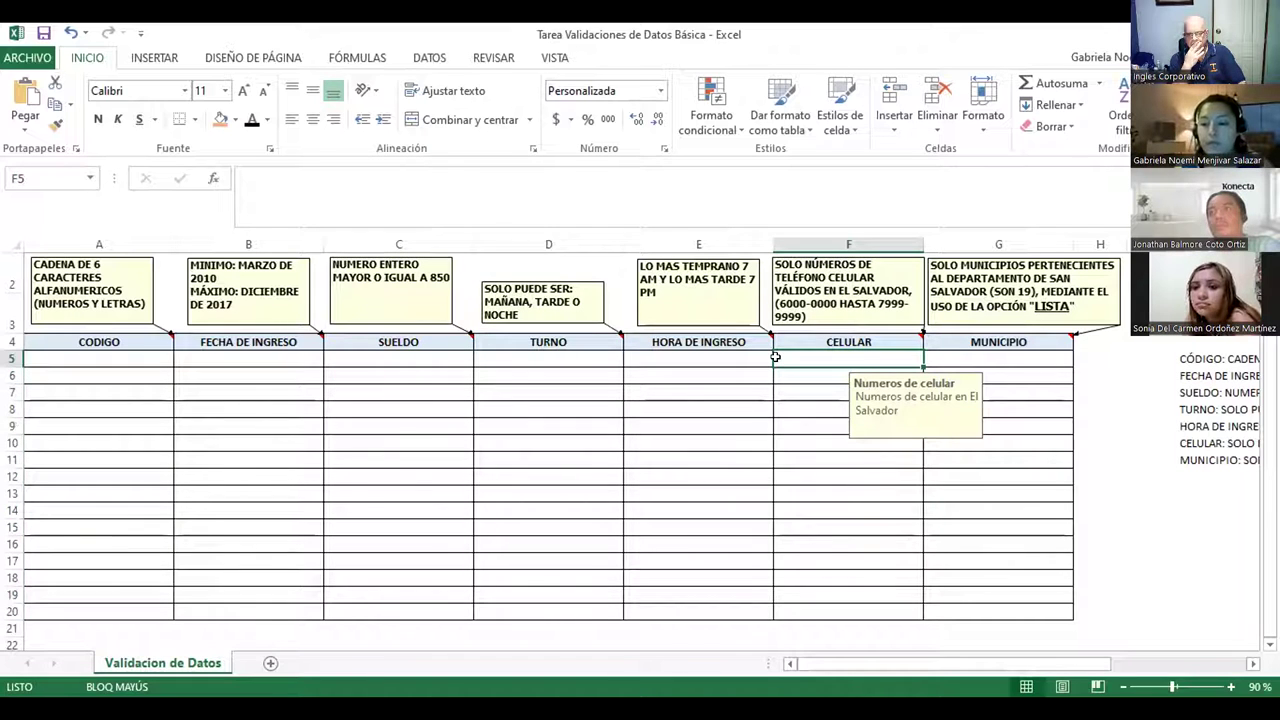
pyautogui.write('6000')
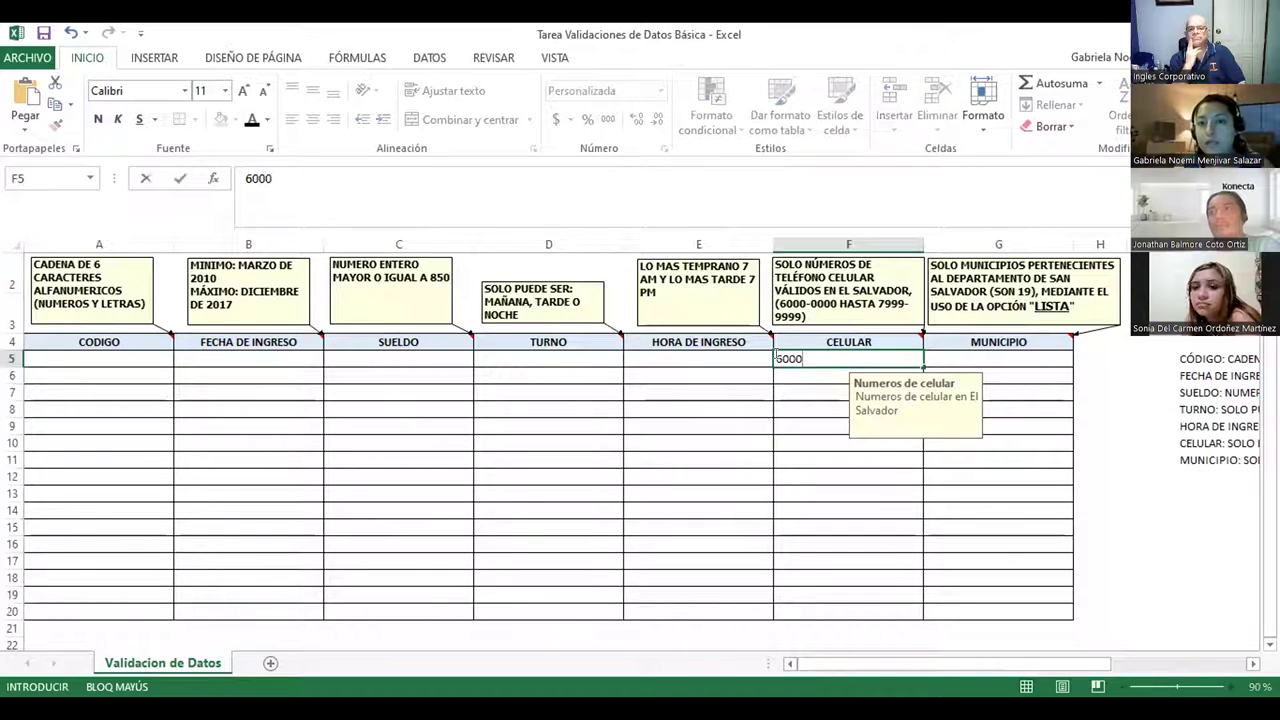
pyautogui.write('-0000')
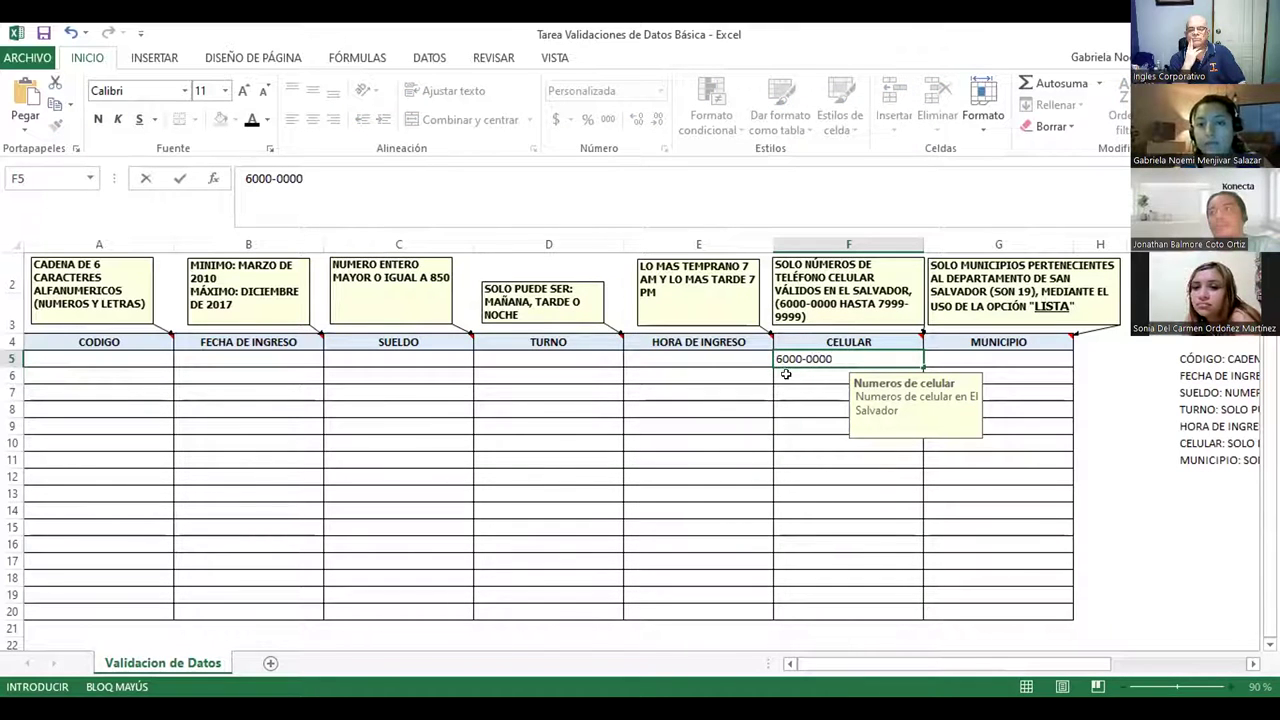
pyautogui.press('Return')
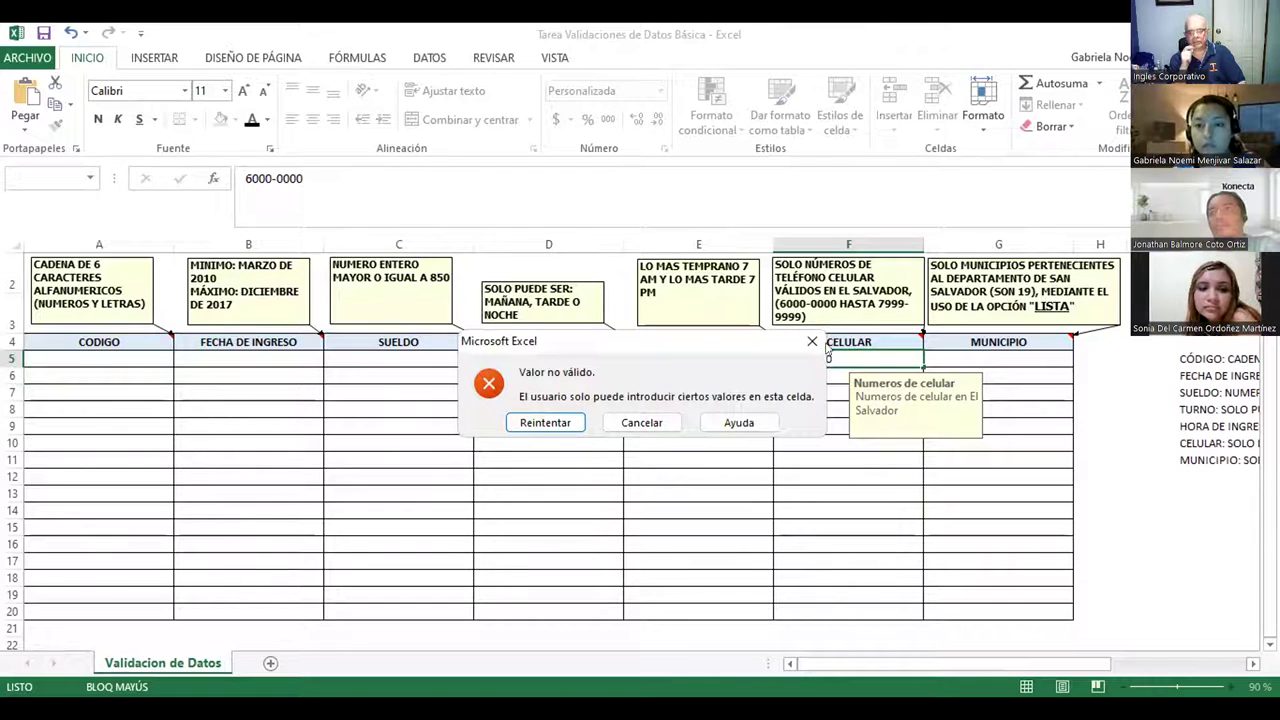
pyautogui.click(812, 342)
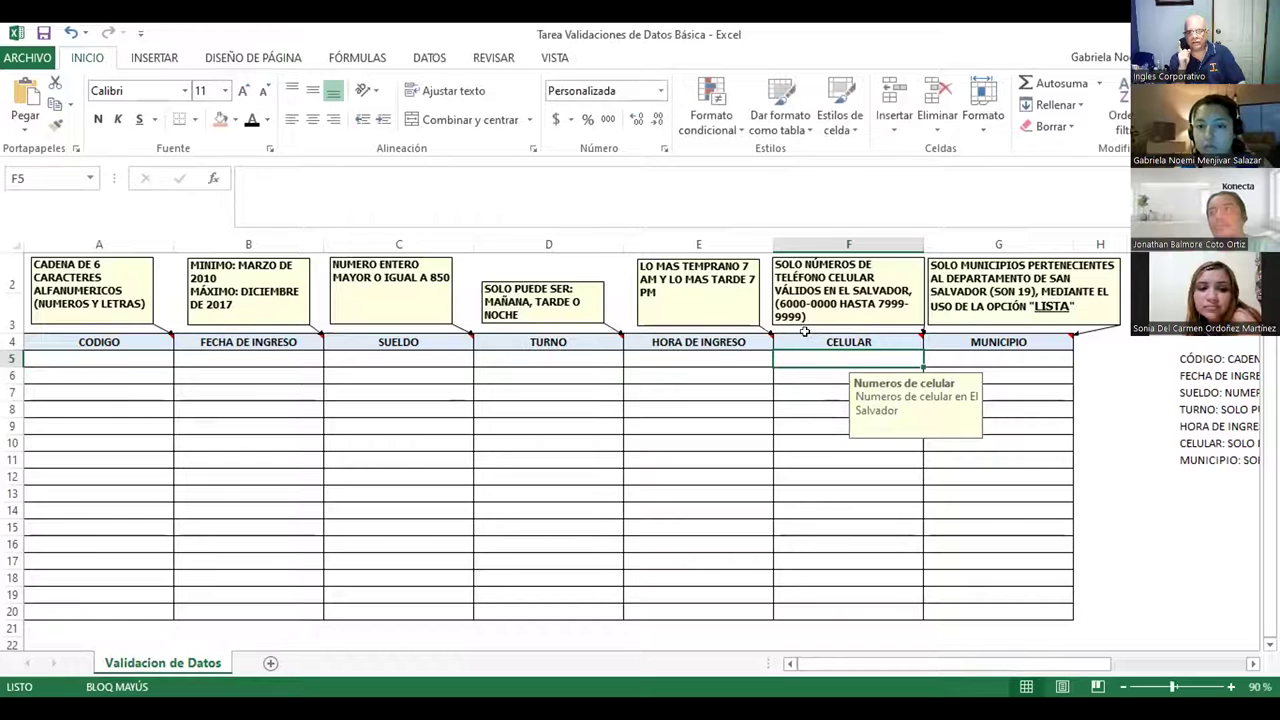
# - Enter the lowest allowed mobile number in F5 as eight digits without a hyphen to test the CELULAR rule and format
pyautogui.write('60000000')
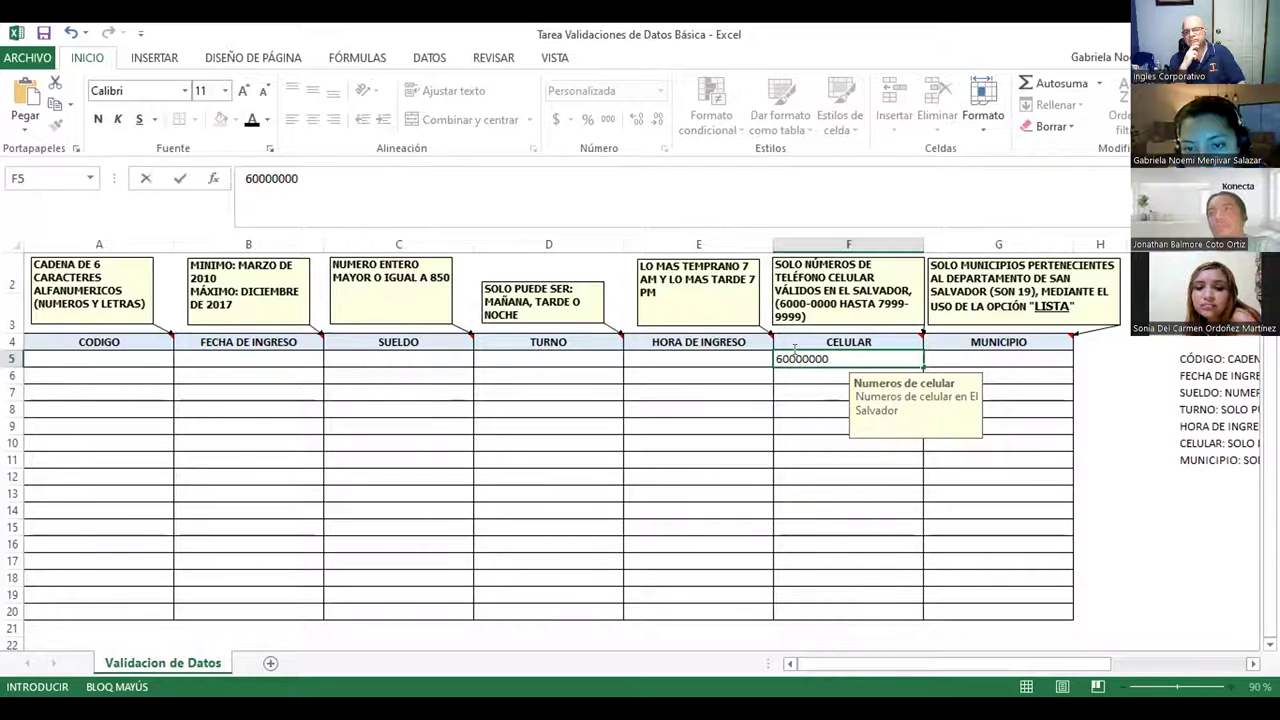
pyautogui.press('Return')
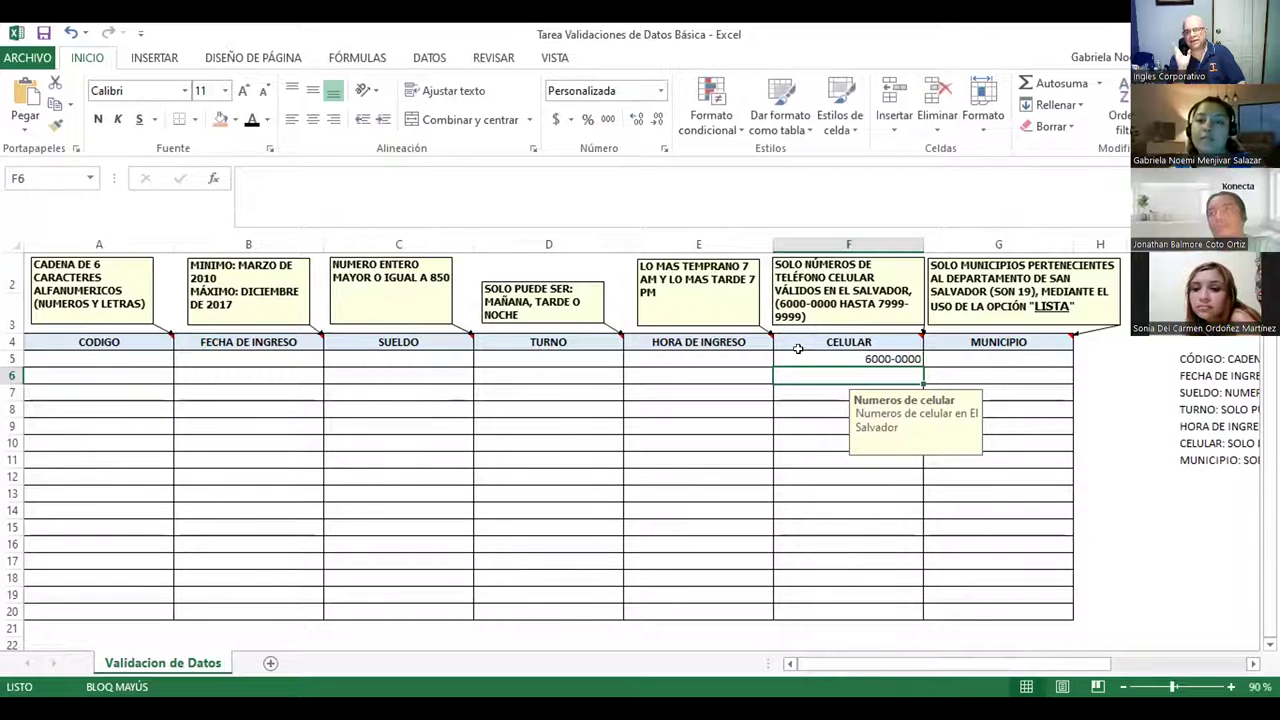
pyautogui.click(806, 356)
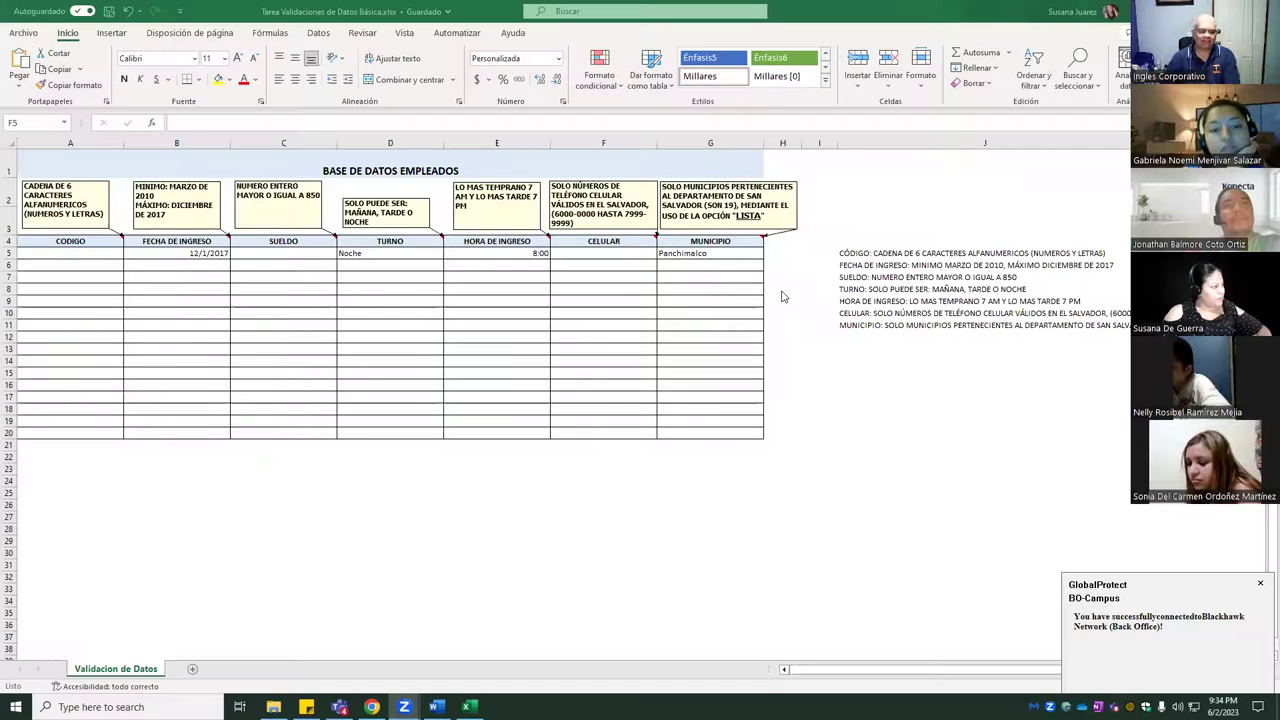
# - Review the list validation rule and its source of municipalities on the MUNICIPIO cells G5:G20
pyautogui.click(735, 254)
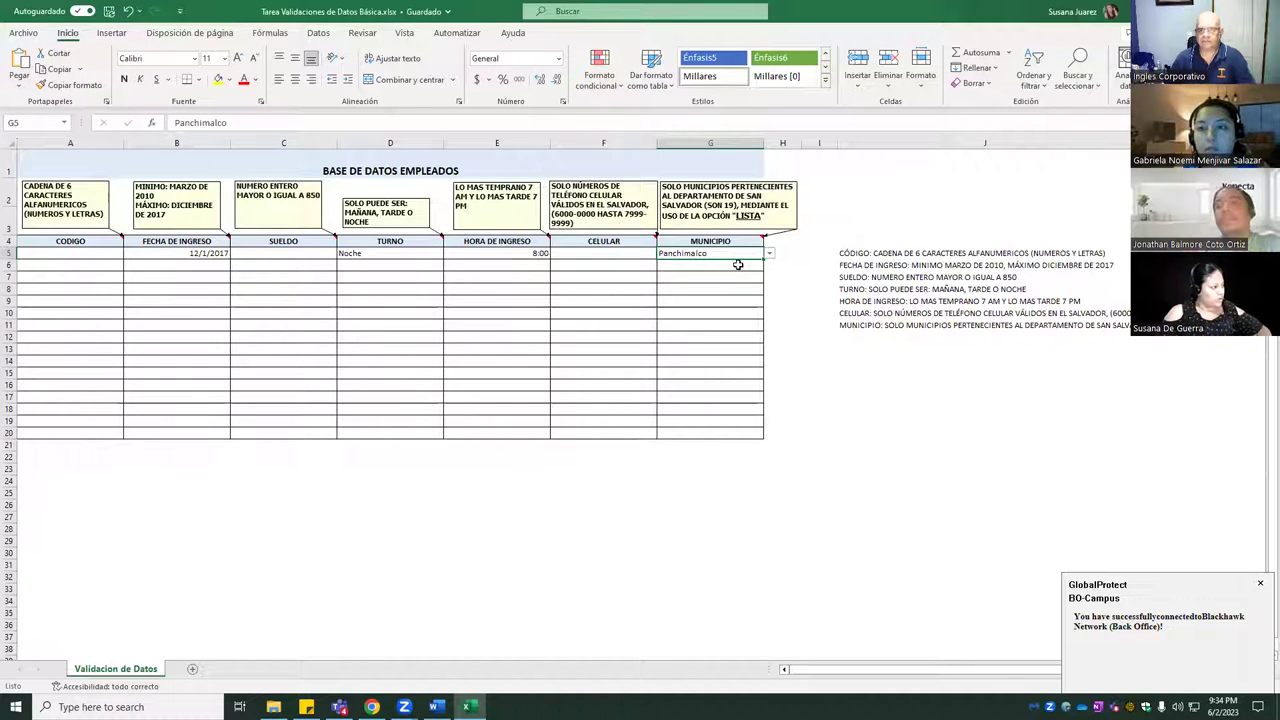
pyautogui.keyDown('shift'); pyautogui.click(730, 431); pyautogui.keyUp('shift')
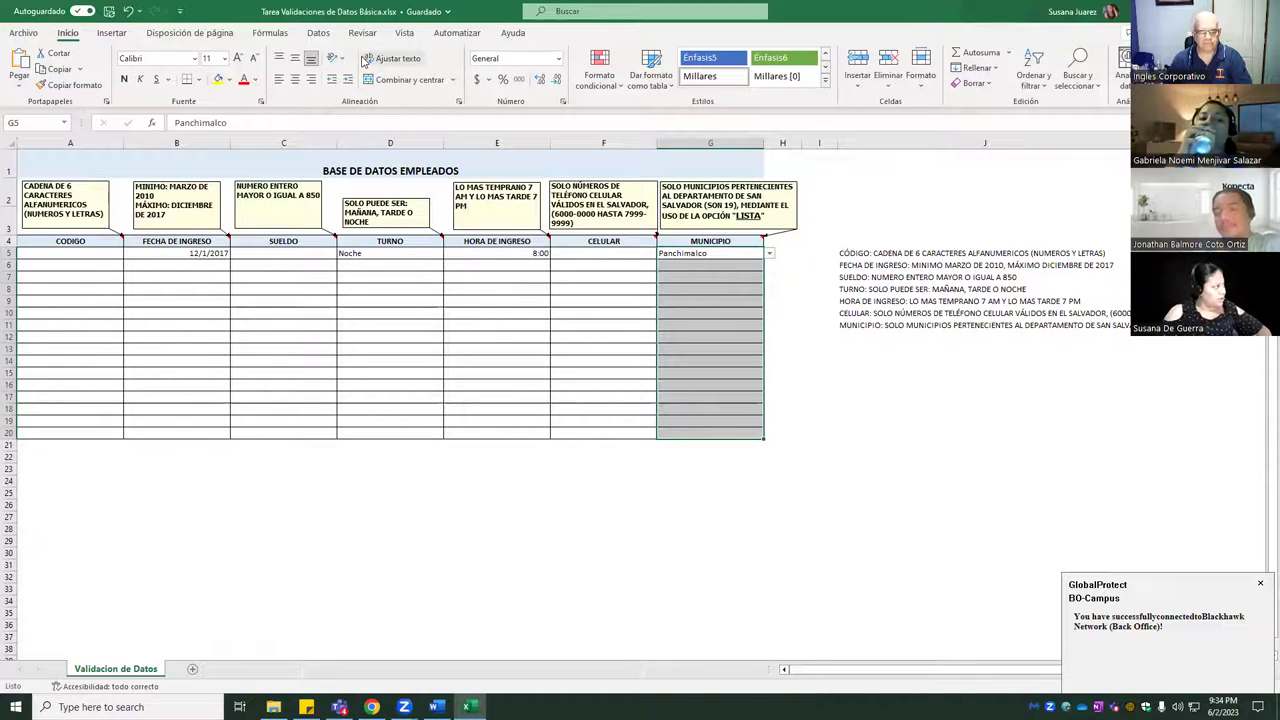
pyautogui.click(320, 33)
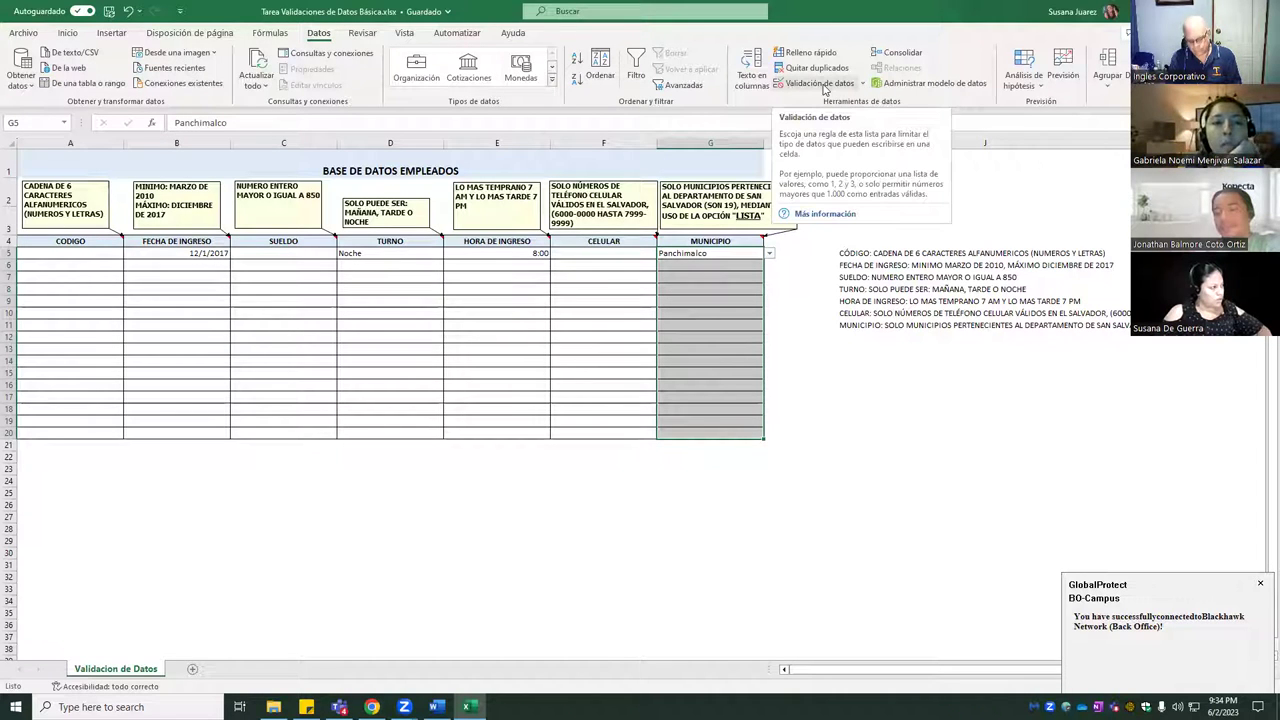
pyautogui.click(824, 88)
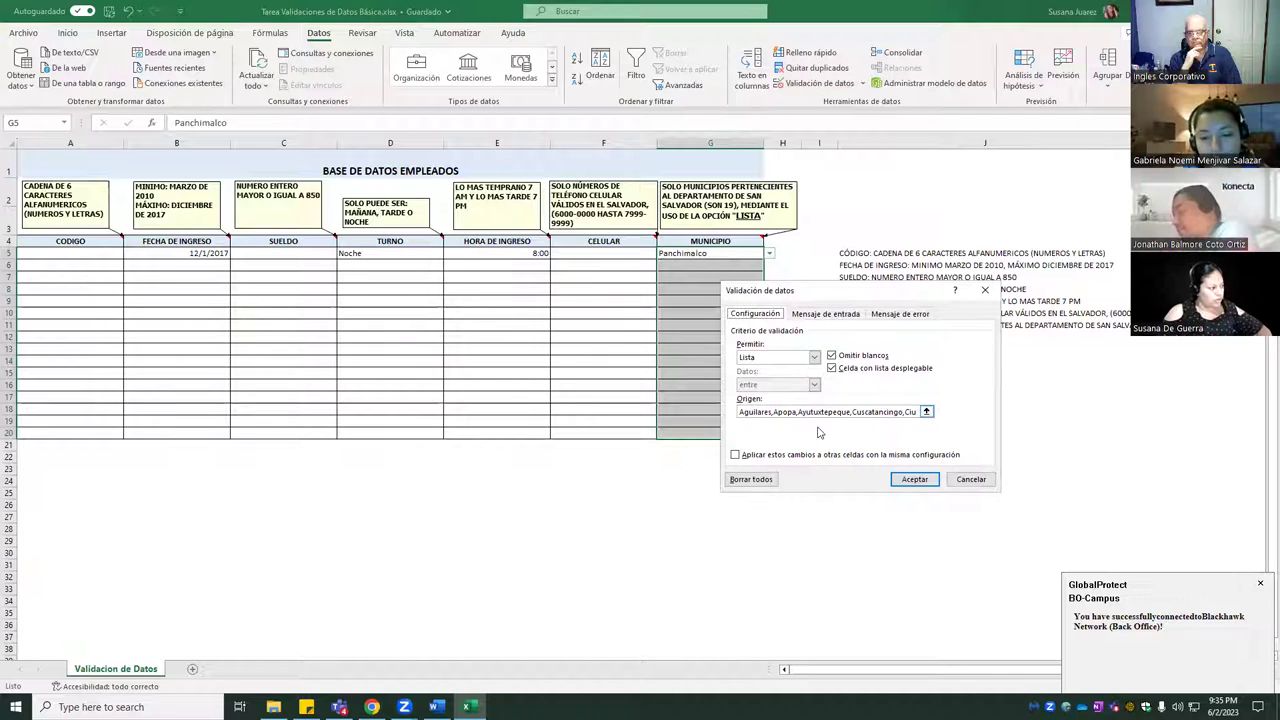
pyautogui.click(985, 290)
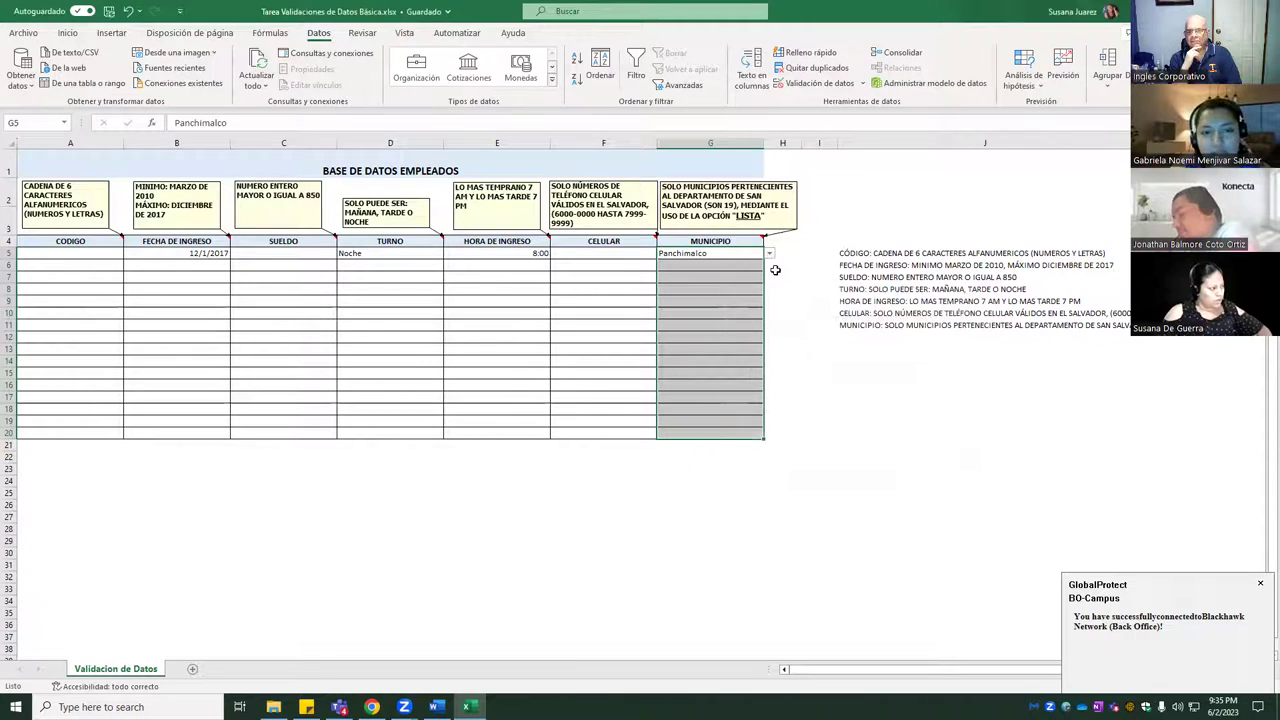
# - Test the MUNICIPIO list by choosing Aguilares for cell G5
pyautogui.click(769, 253)
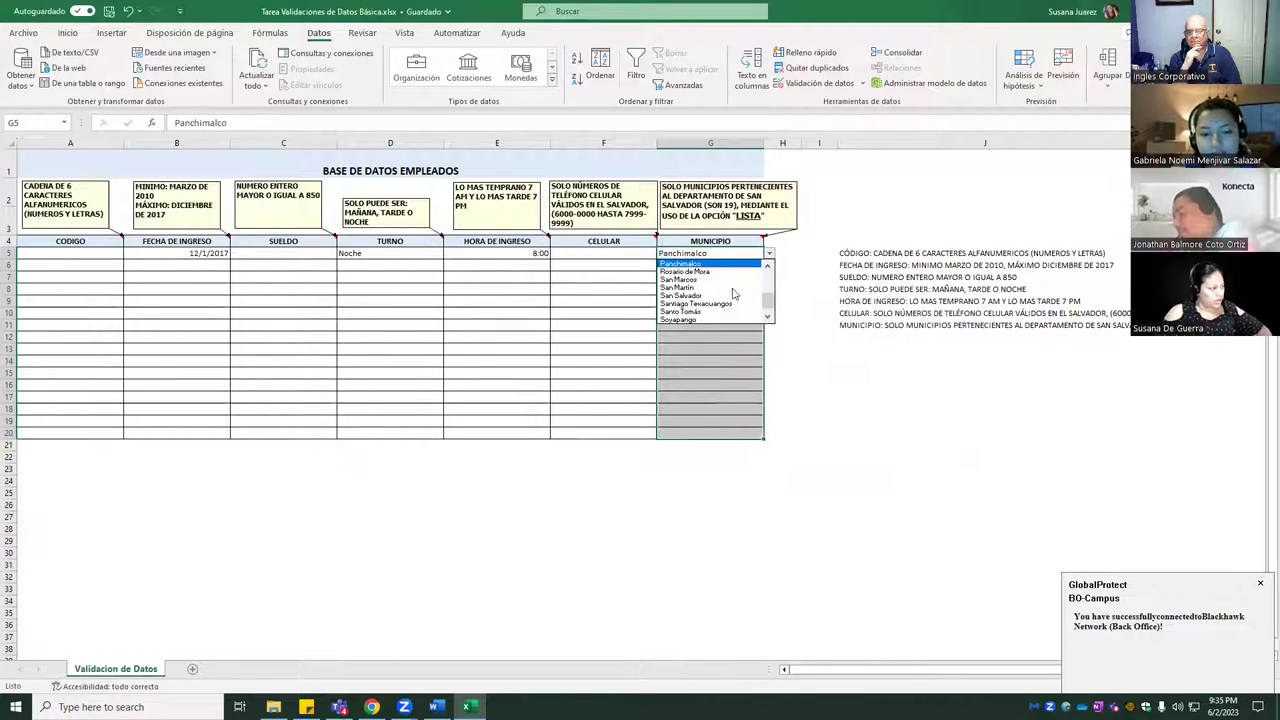
pyautogui.scroll(2, 768, 271)
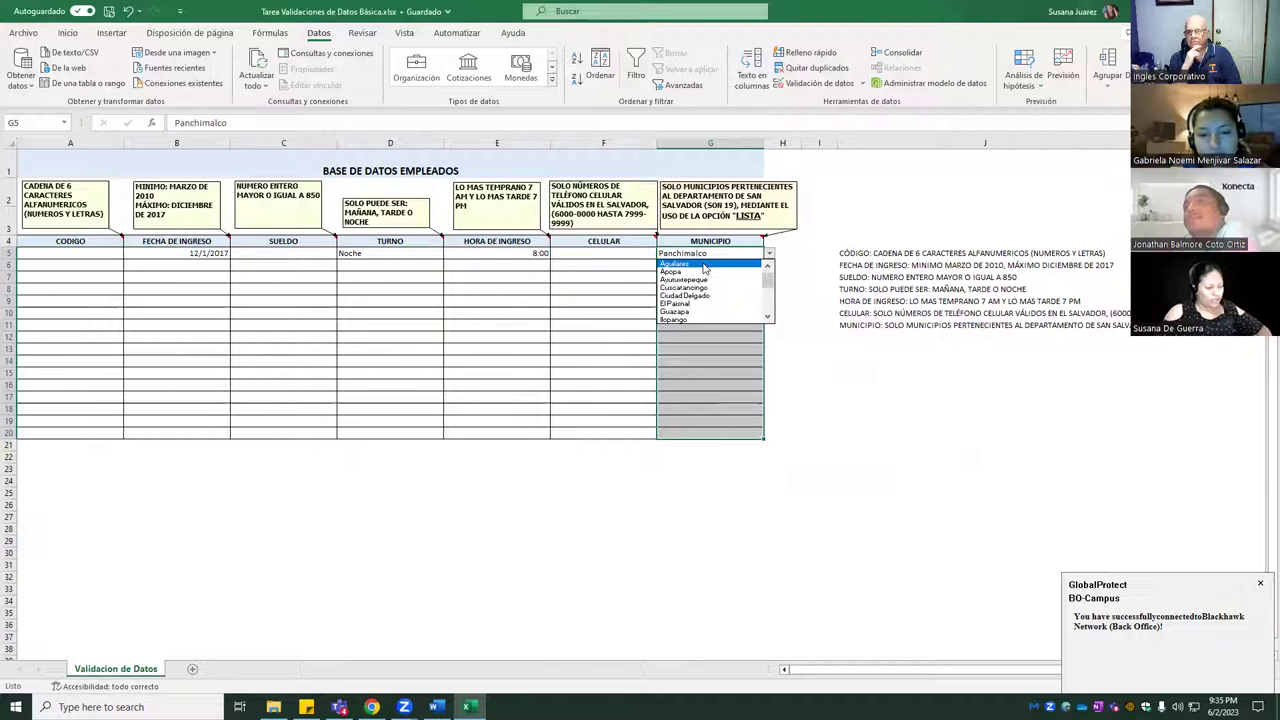
pyautogui.click(703, 264)
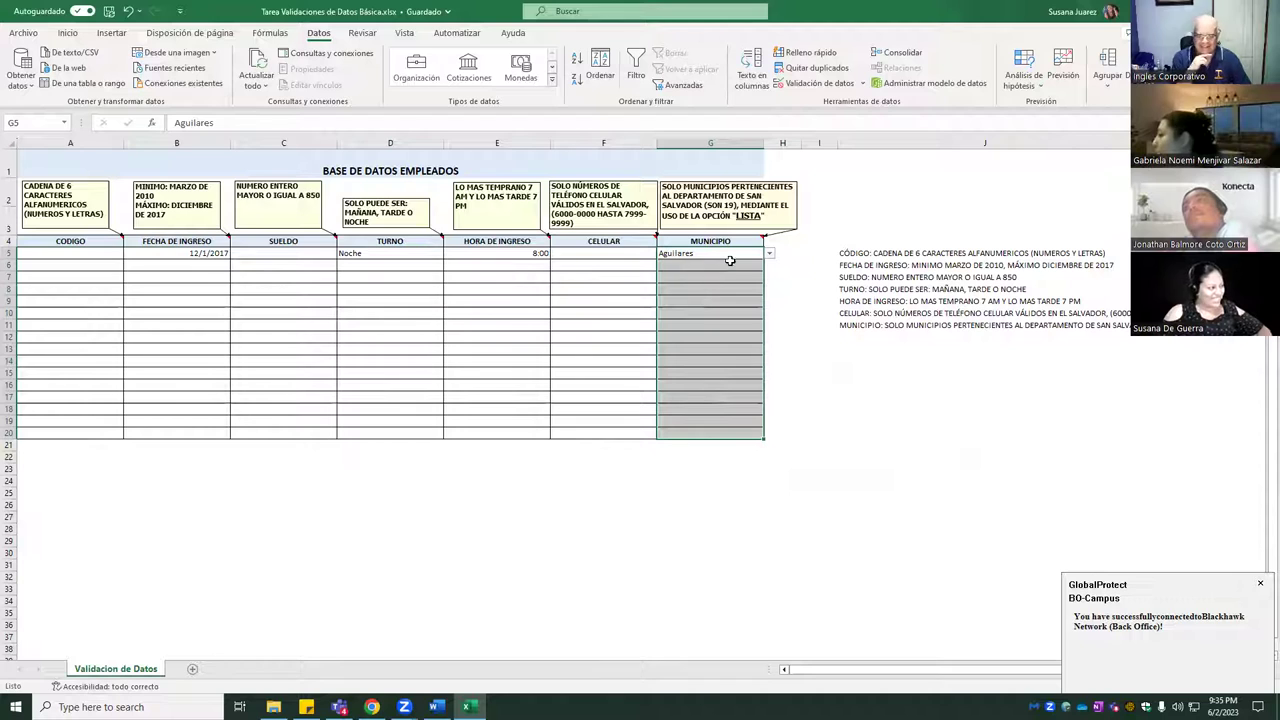
pyautogui.click(770, 279)
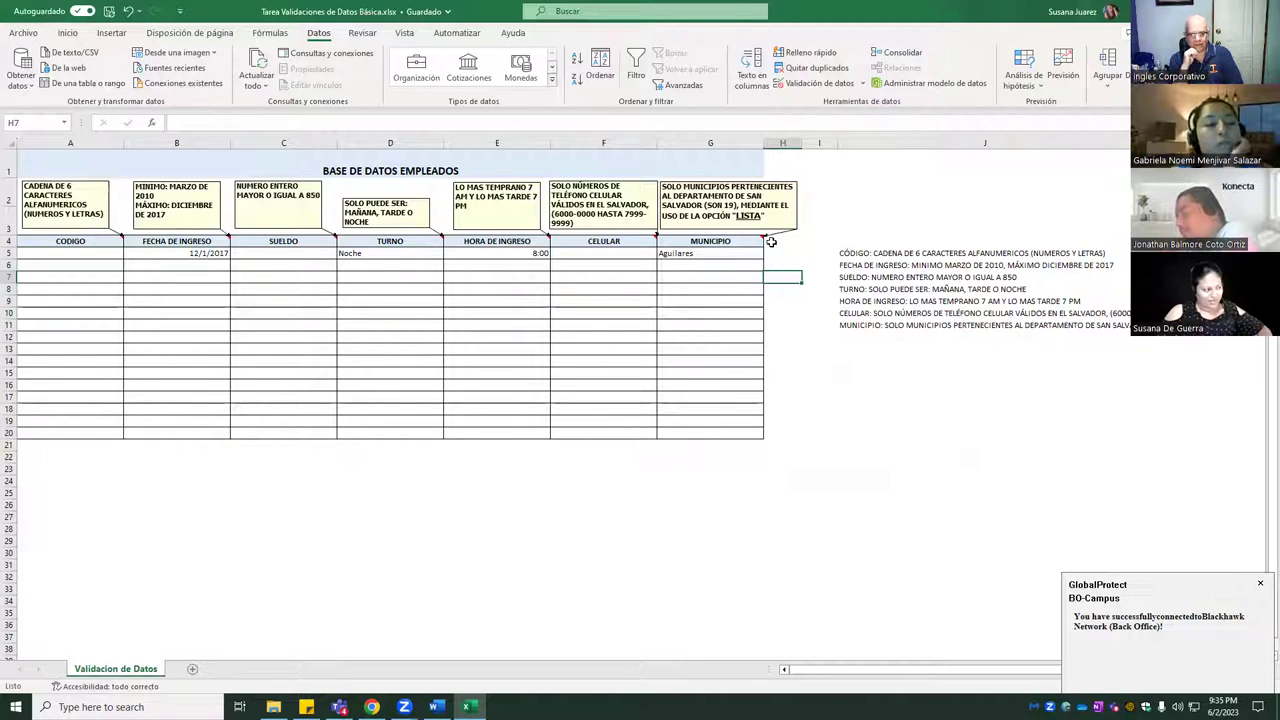
pyautogui.click(739, 254)
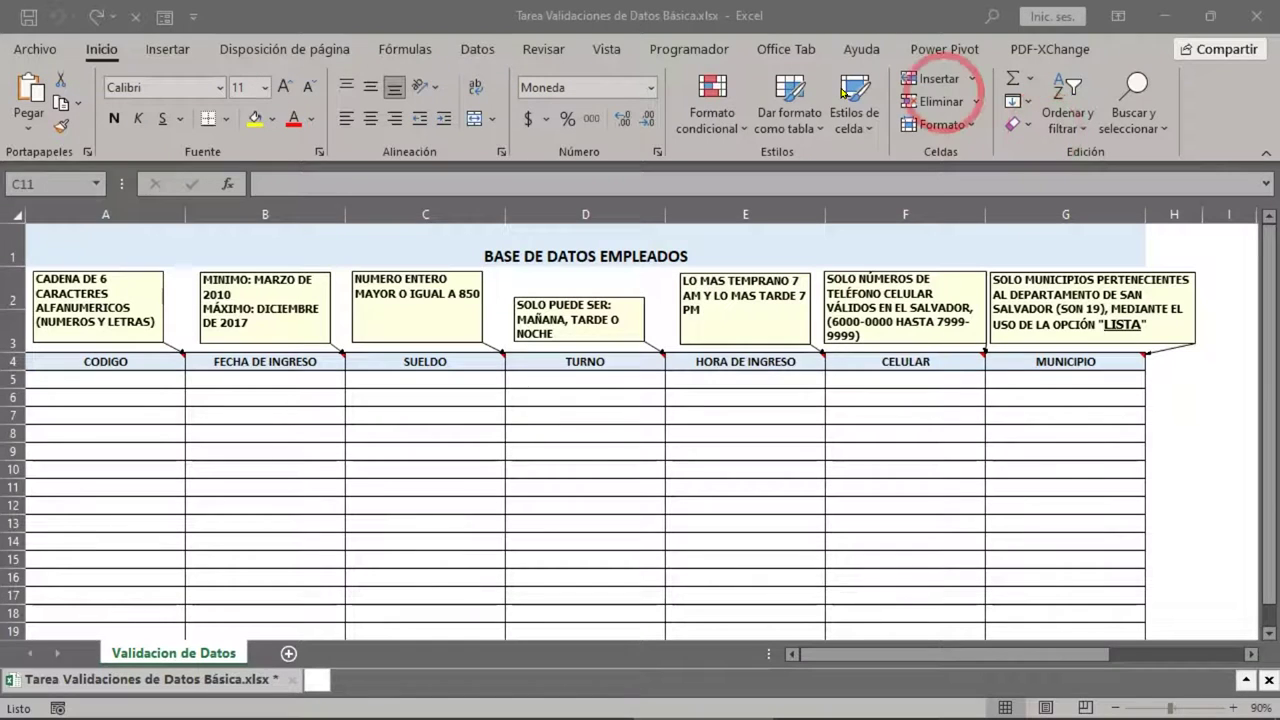
pyautogui.click(250, 380)
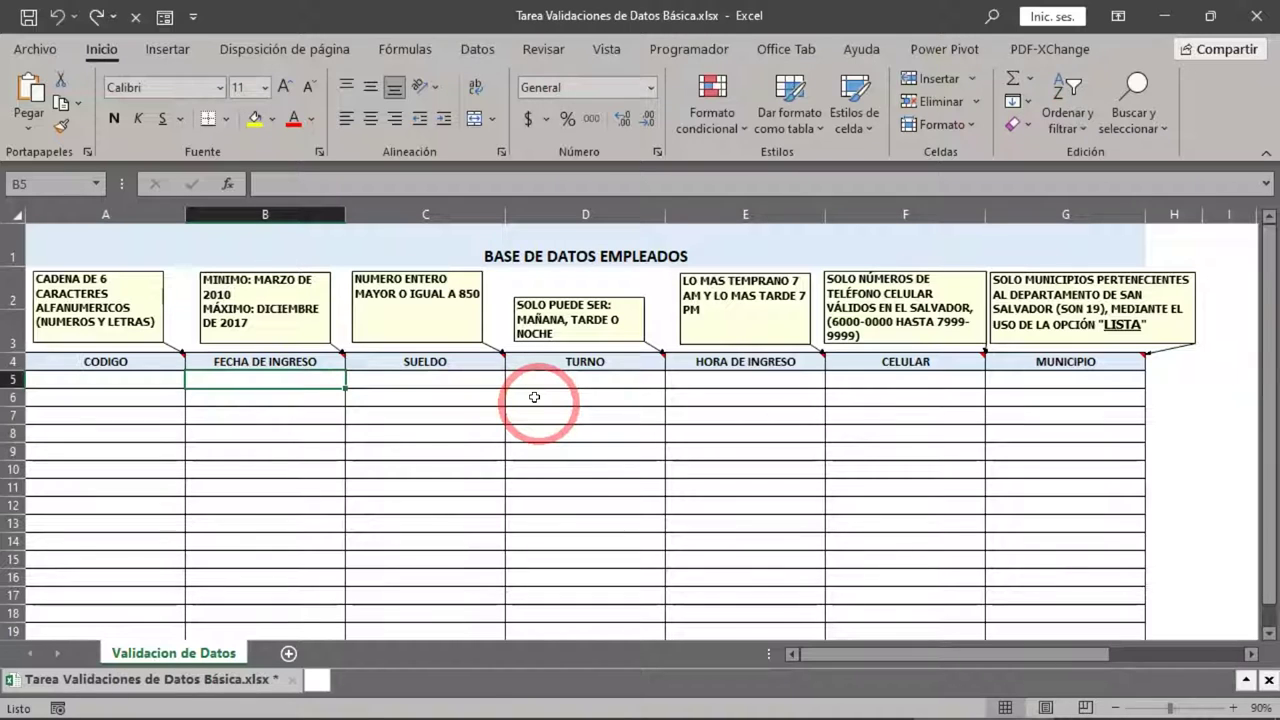
pyautogui.press('Right')
pyautogui.press('Right')
pyautogui.press('Right')
pyautogui.press('Left')
pyautogui.press('Left')
pyautogui.press('Left')
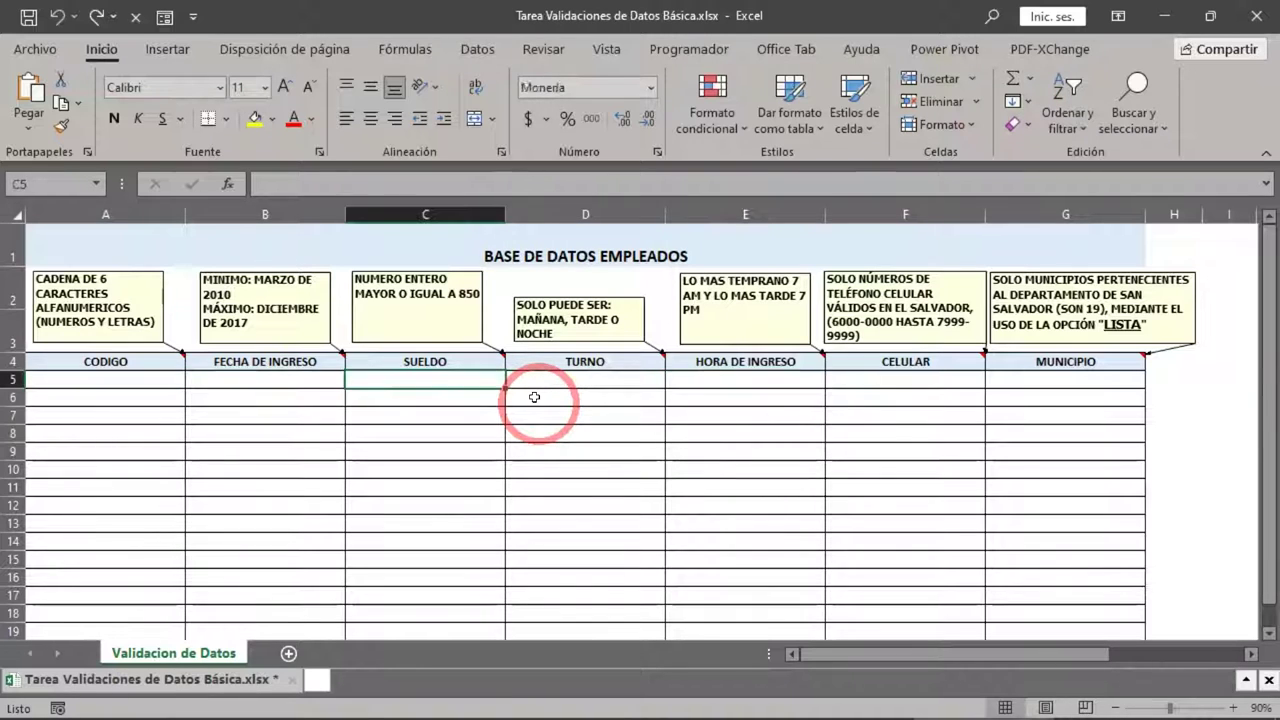
pyautogui.press('Down')
pyautogui.press('Down')
pyautogui.press('Down')
pyautogui.press('Right')
pyautogui.press('Right')
pyautogui.press('Left')
pyautogui.press('Left')
pyautogui.press('Right')
pyautogui.press('Left')
pyautogui.press('Right')
pyautogui.press('Right')
pyautogui.press('Right')
pyautogui.press('Right')
pyautogui.press('Left')
pyautogui.press('Left')
pyautogui.press('Left')
pyautogui.press('Left')
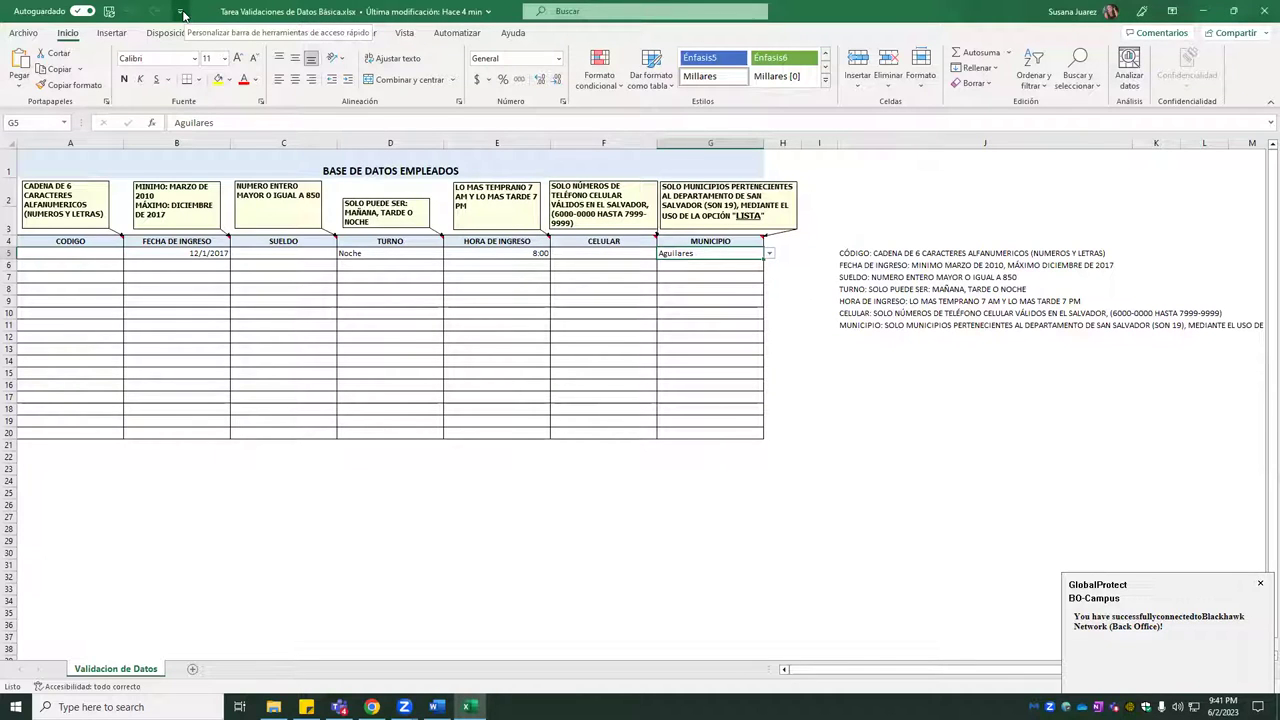
# - Add the Formulario command, found among all available commands, to the Quick Access Toolbar for all documents
pyautogui.click(181, 12)
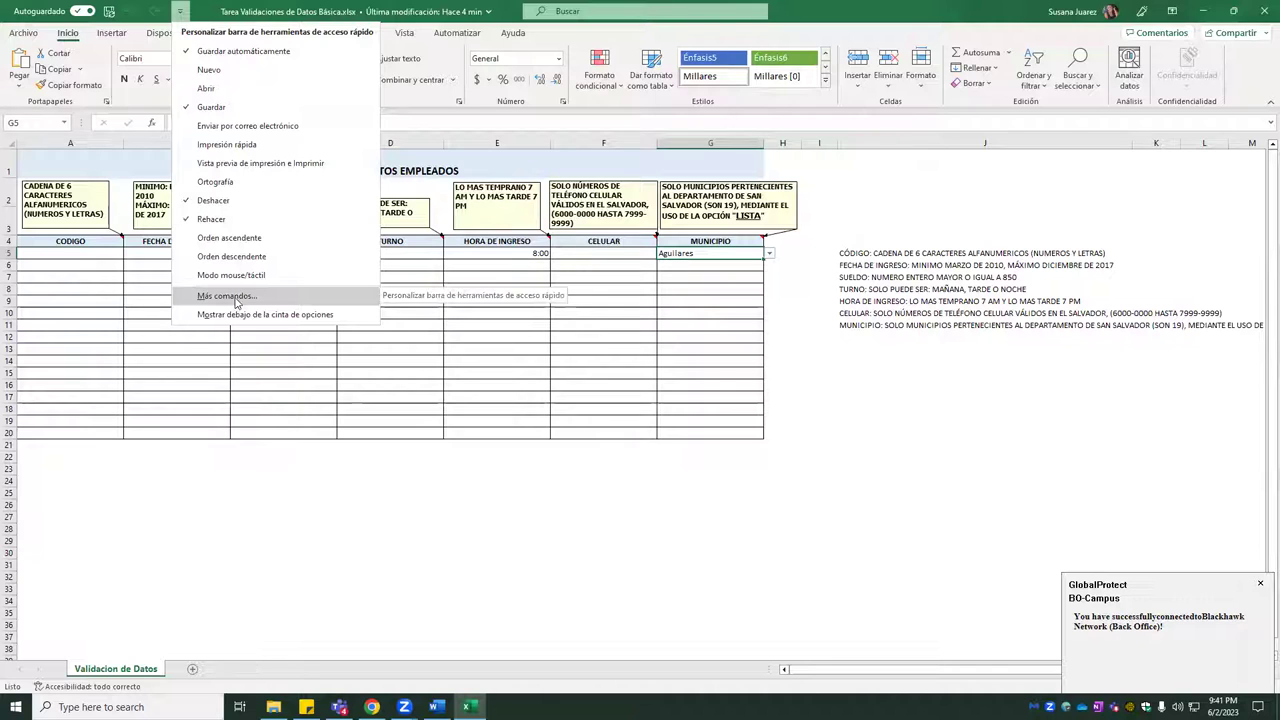
pyautogui.click(236, 301)
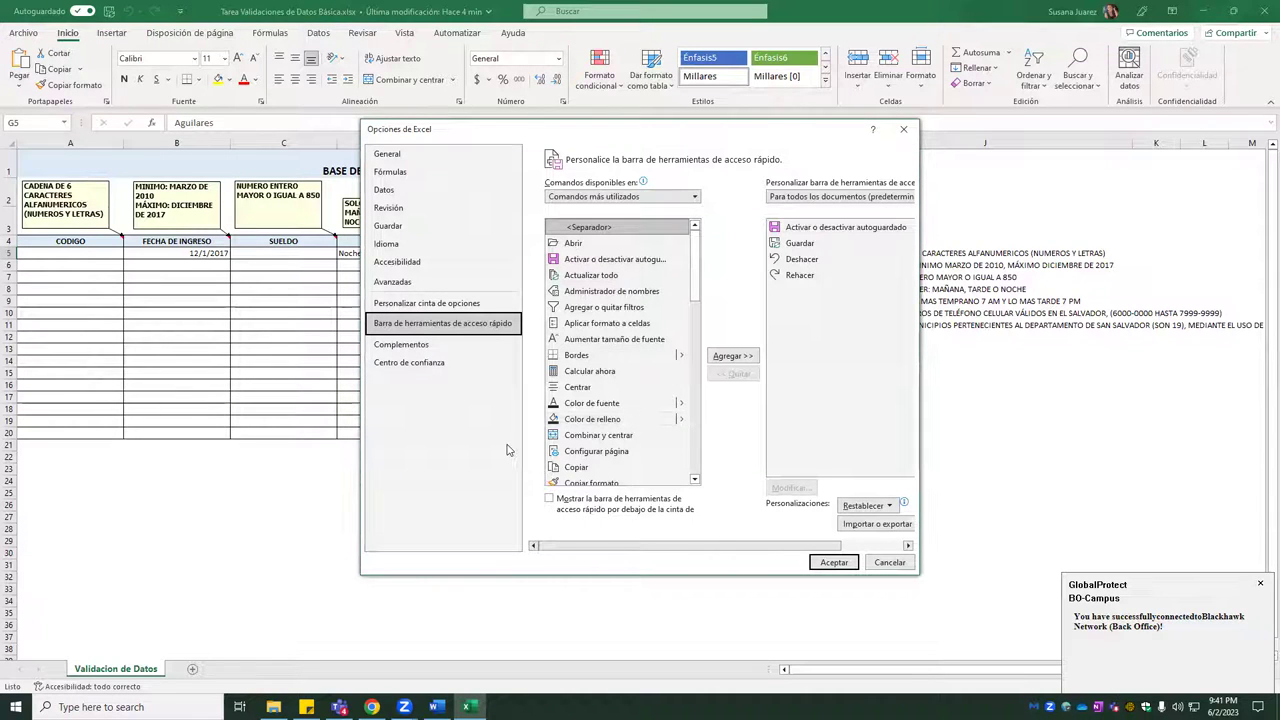
pyautogui.click(688, 198)
pyautogui.press('Escape')
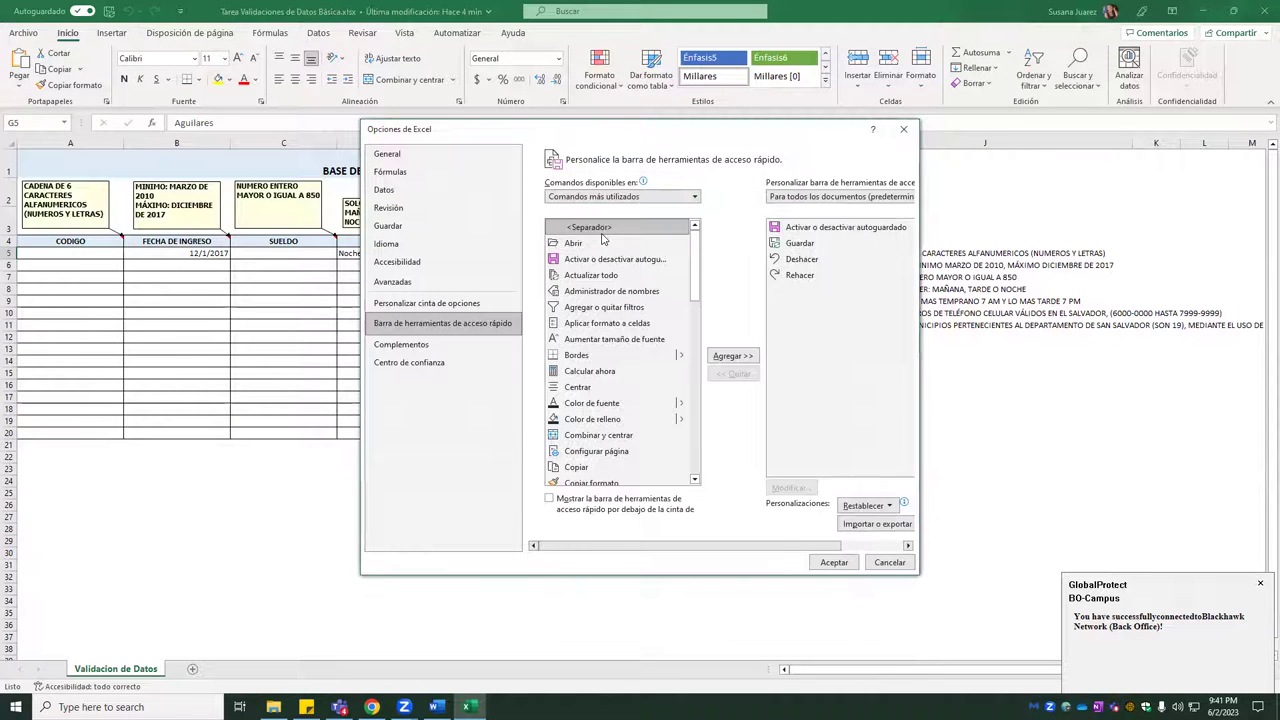
pyautogui.press('Down')
pyautogui.press('Down')
pyautogui.moveTo(694, 243); pyautogui.dragTo(700, 360)
pyautogui.scroll(8, 622, 370)
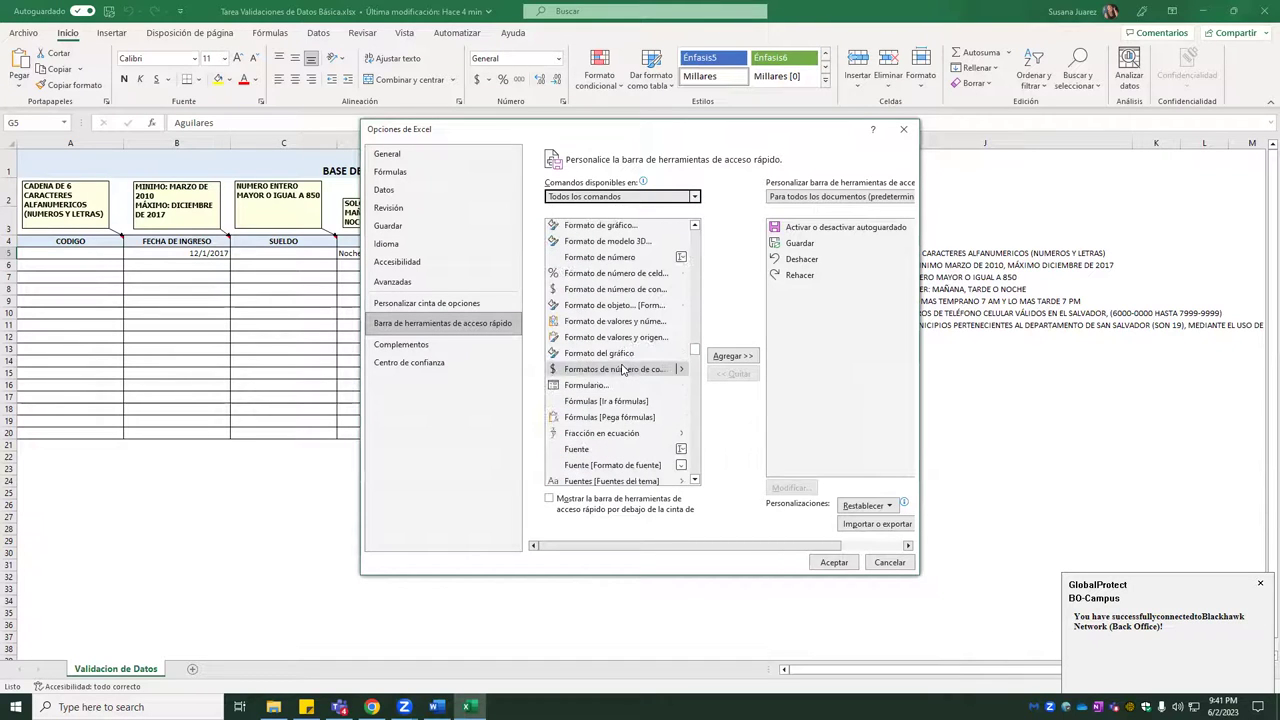
pyautogui.click(614, 386)
pyautogui.click(742, 358)
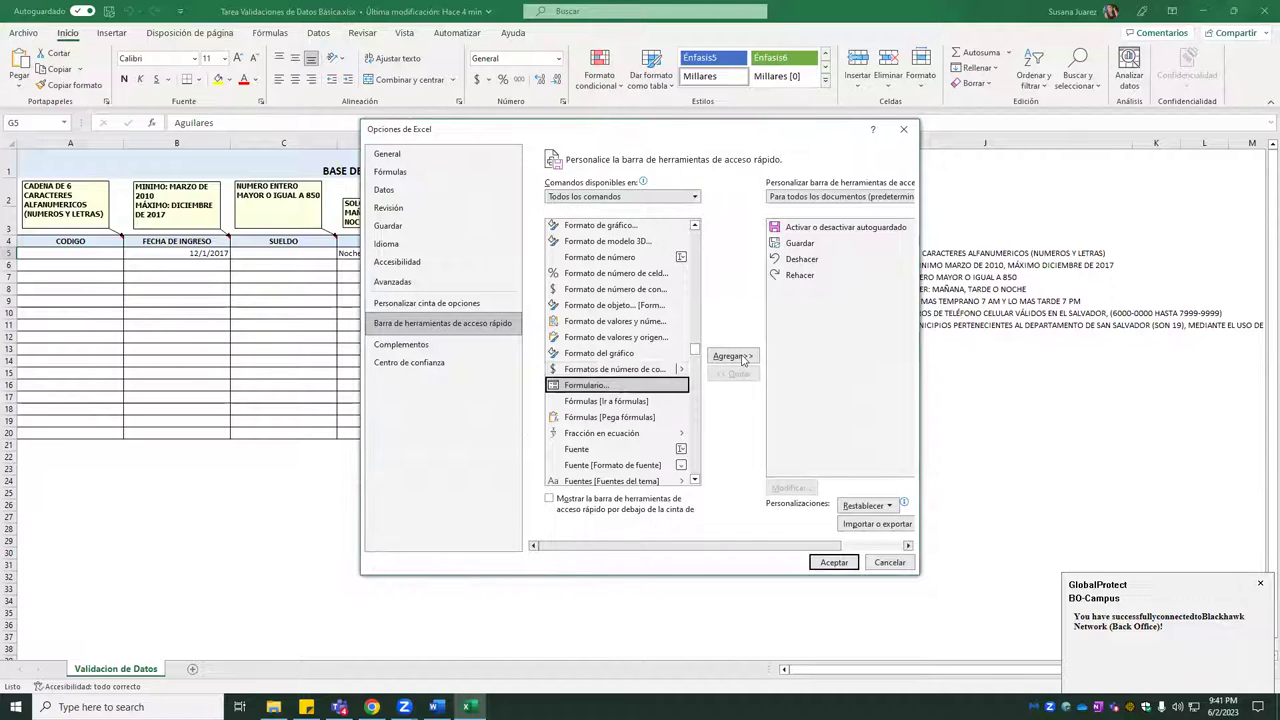
pyautogui.click(842, 562)
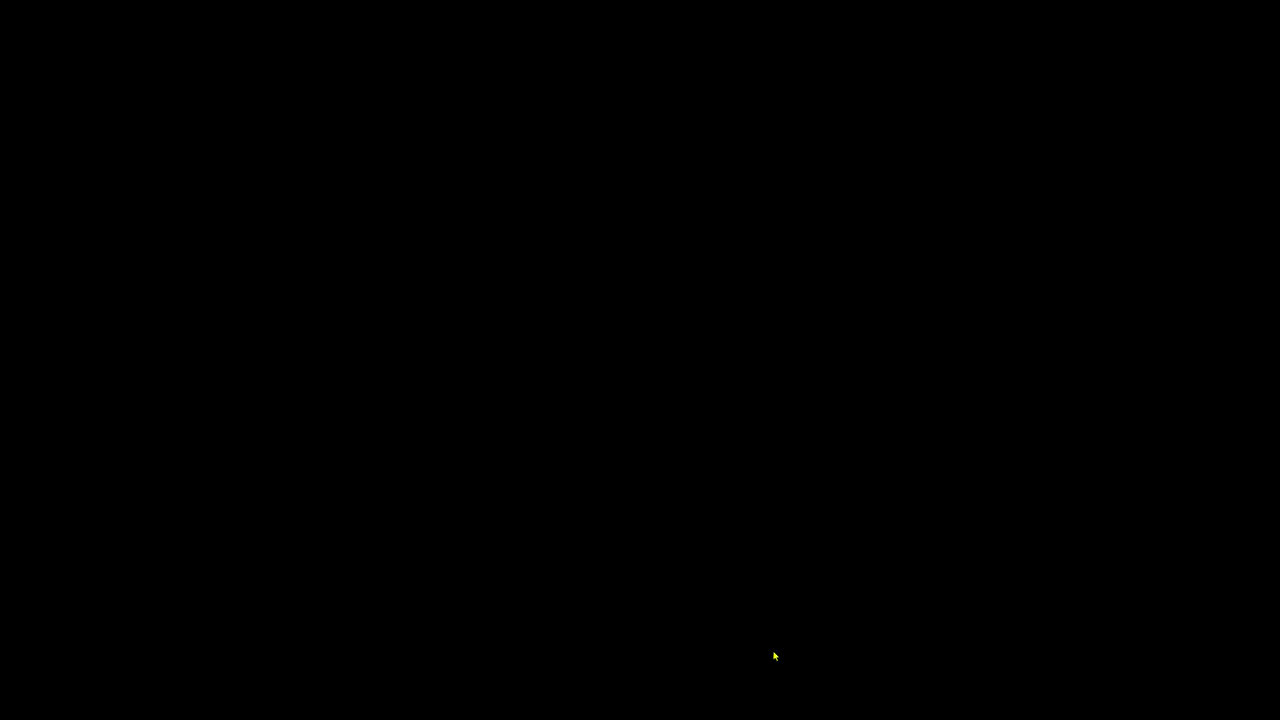
# - Reopen the Quick Access Toolbar customization settings with the full set of available commands
pyautogui.click(987, 612)
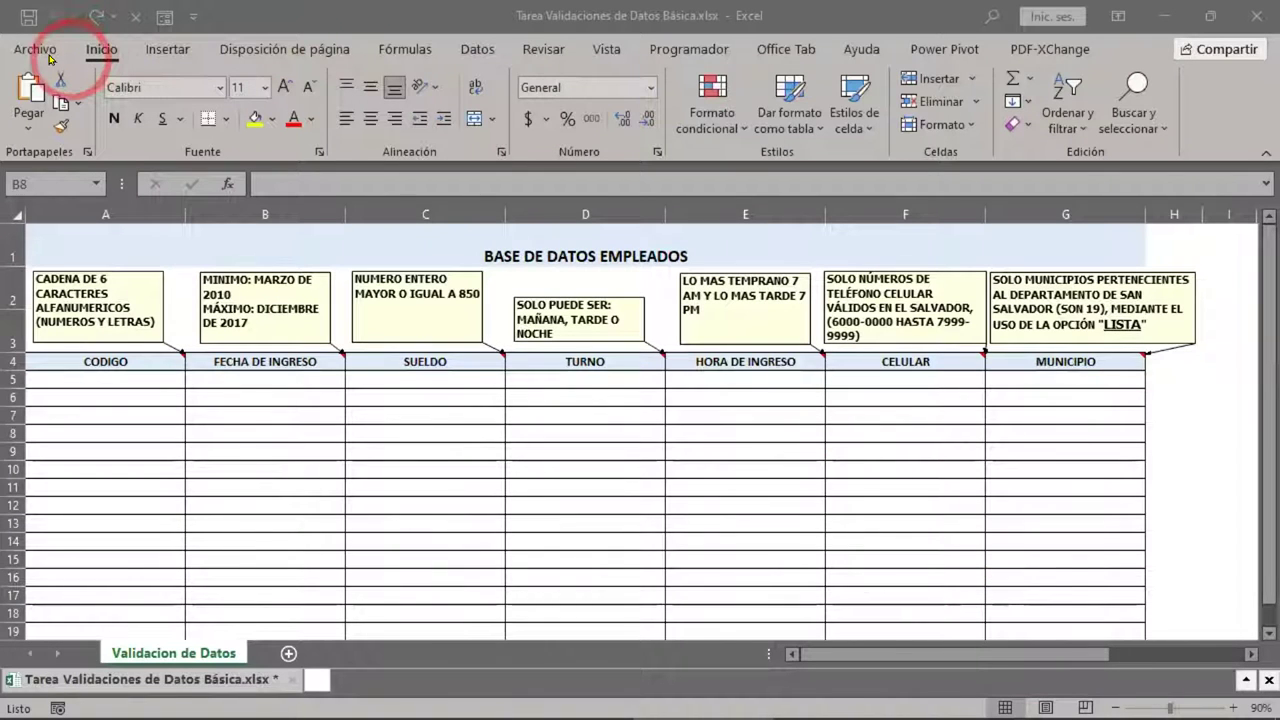
pyautogui.click(197, 18)
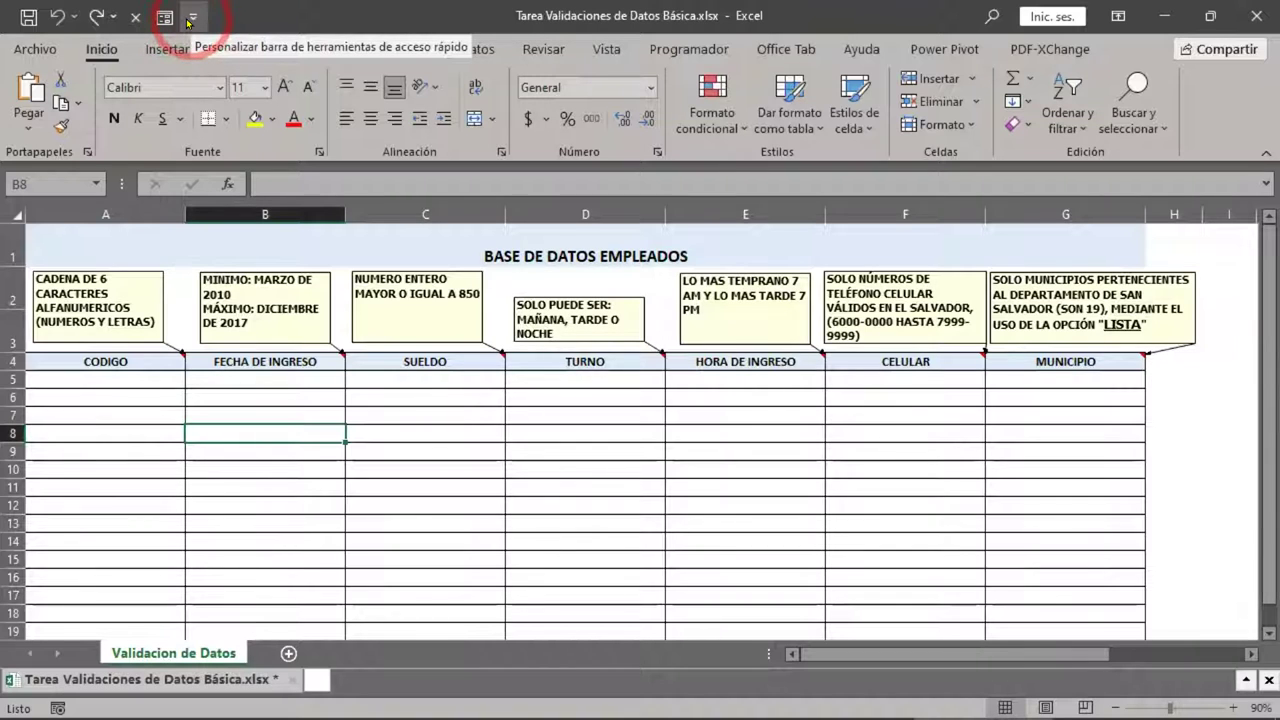
pyautogui.click(190, 19)
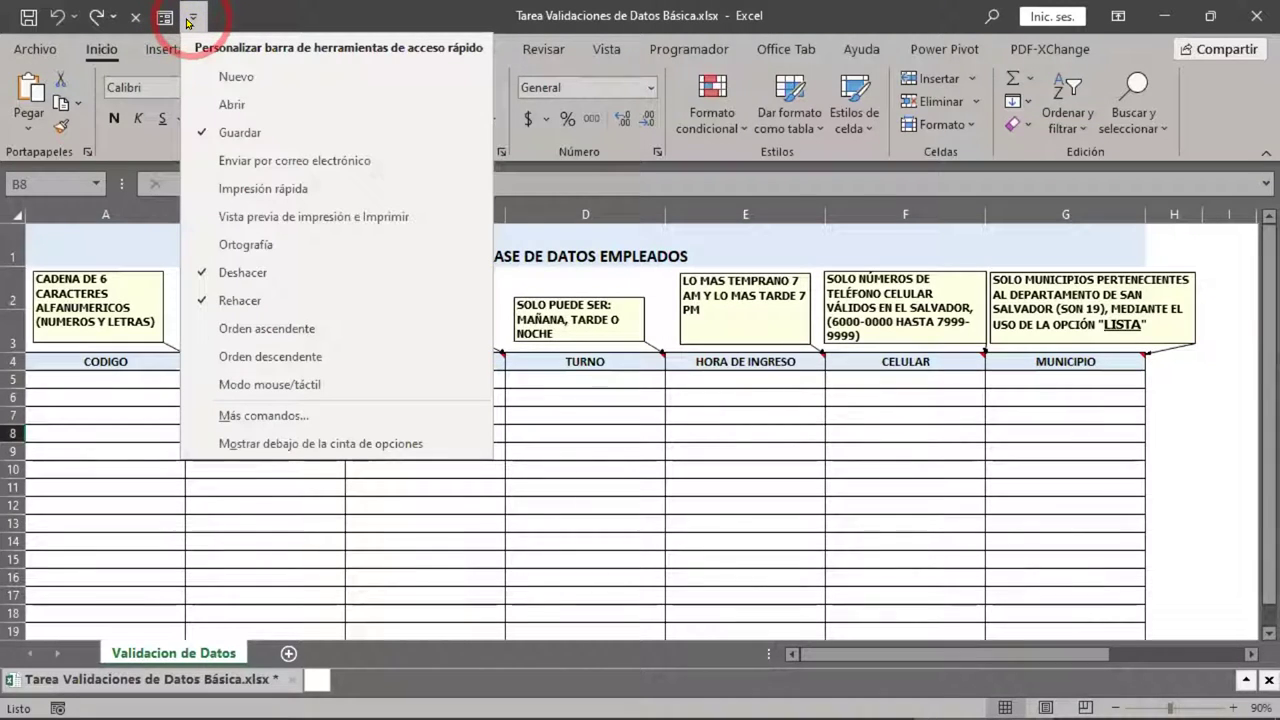
pyautogui.click(230, 418)
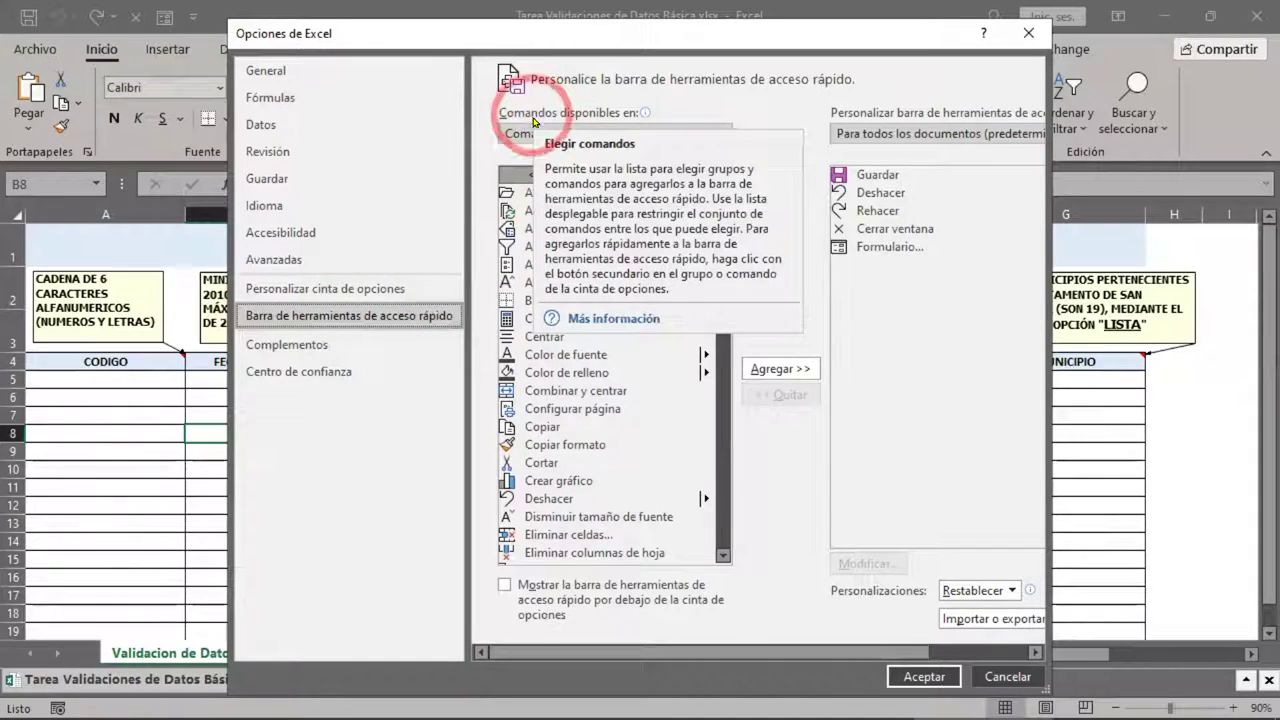
pyautogui.press('F1')
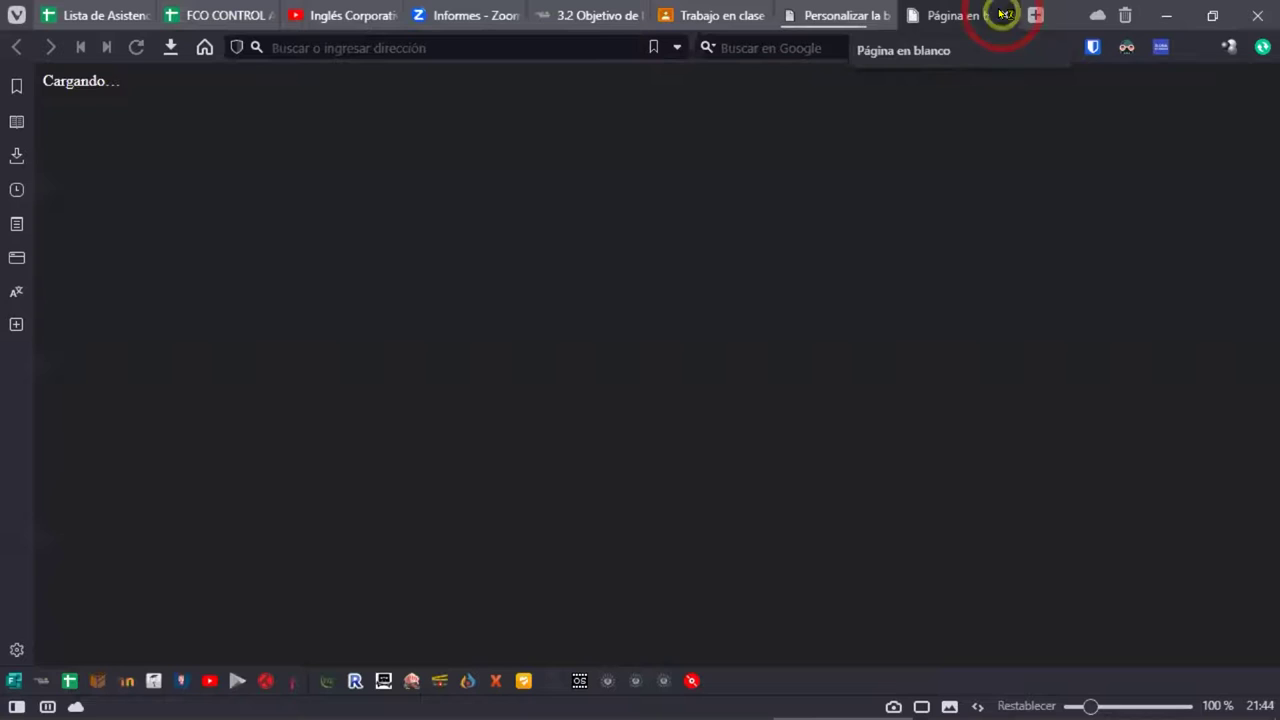
pyautogui.click(1002, 14)
pyautogui.click(1003, 14)
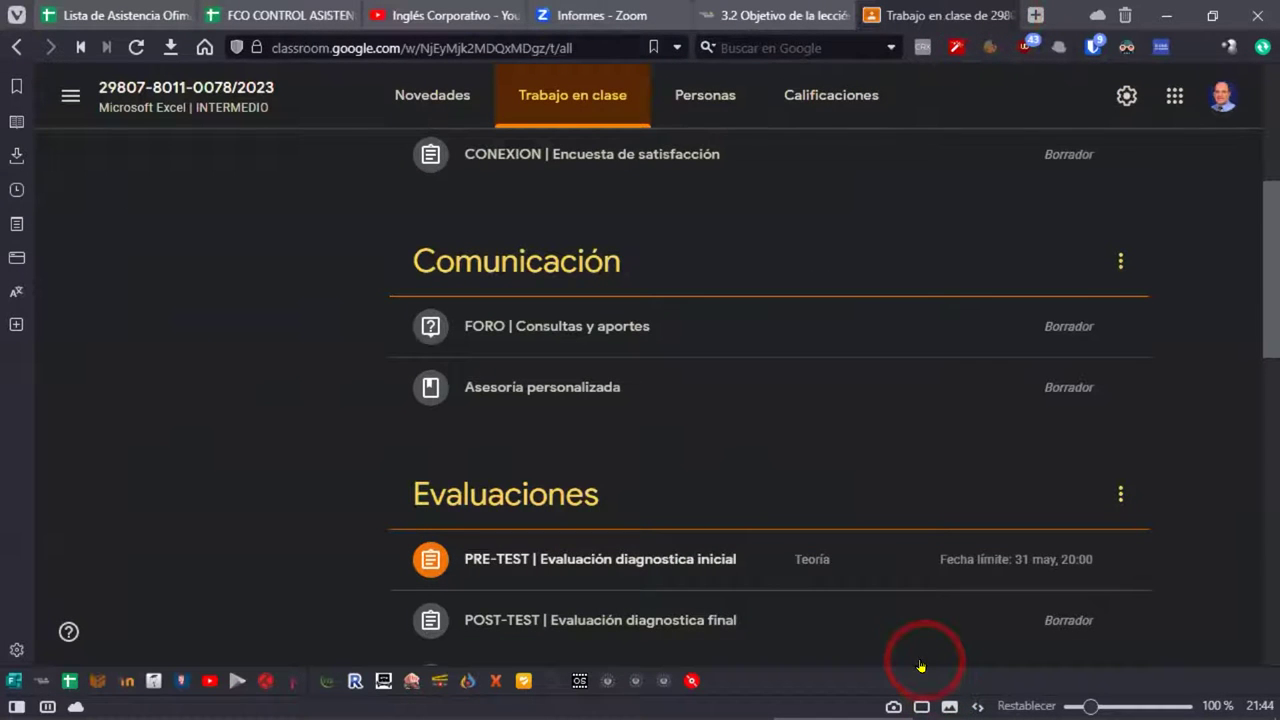
pyautogui.hotkey('alt', 'Tab')
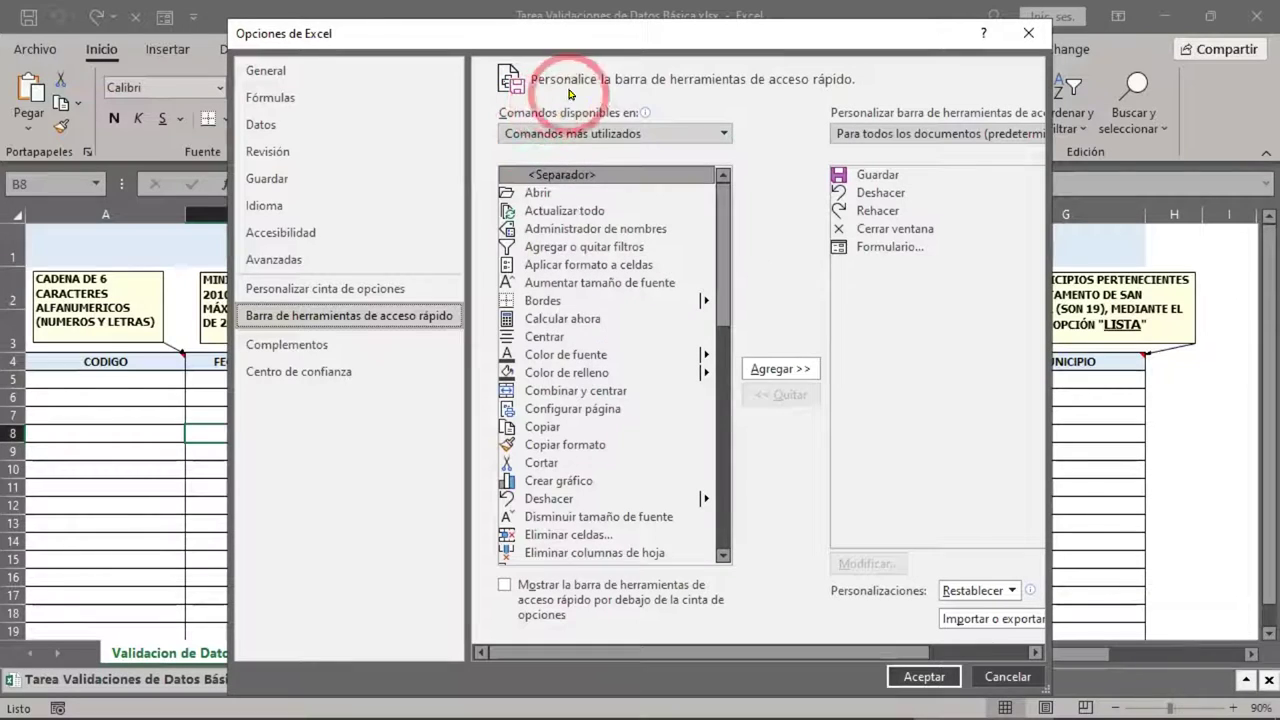
# - Locate the Formulario command under Todos los comandos, choose it for the Quick Access Toolbar, and accept the options
pyautogui.click(598, 134)
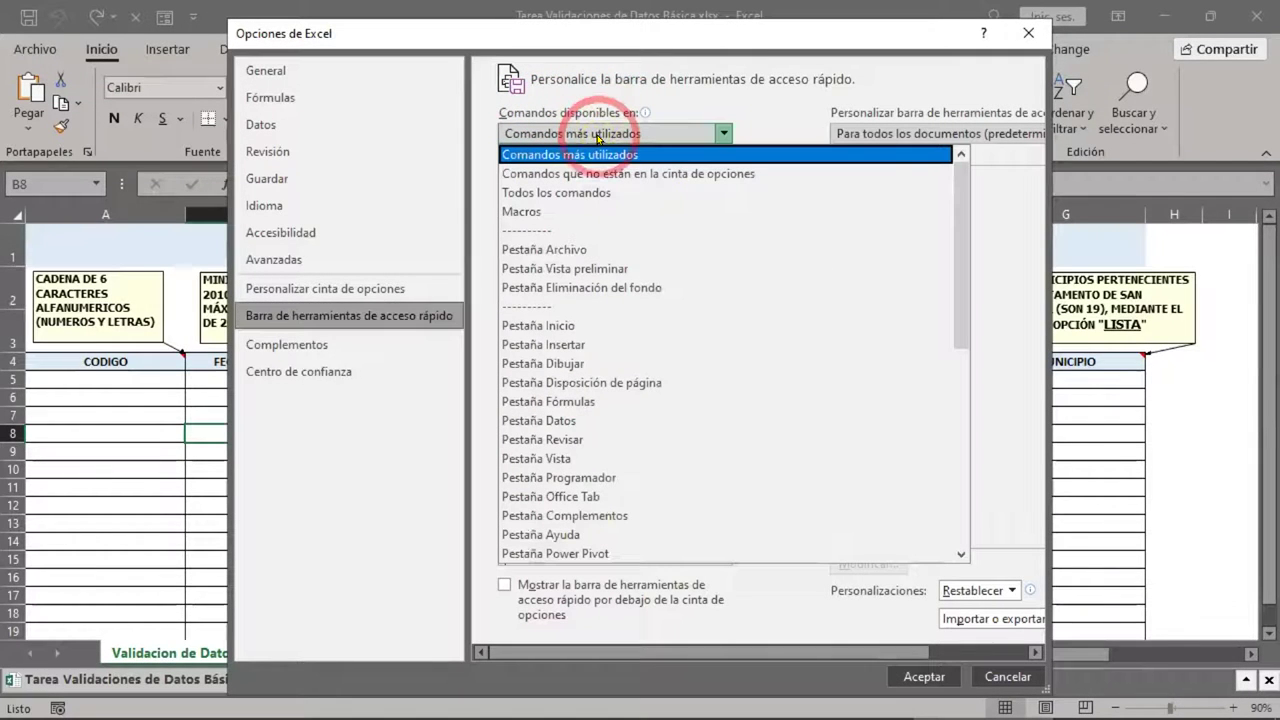
pyautogui.click(549, 192)
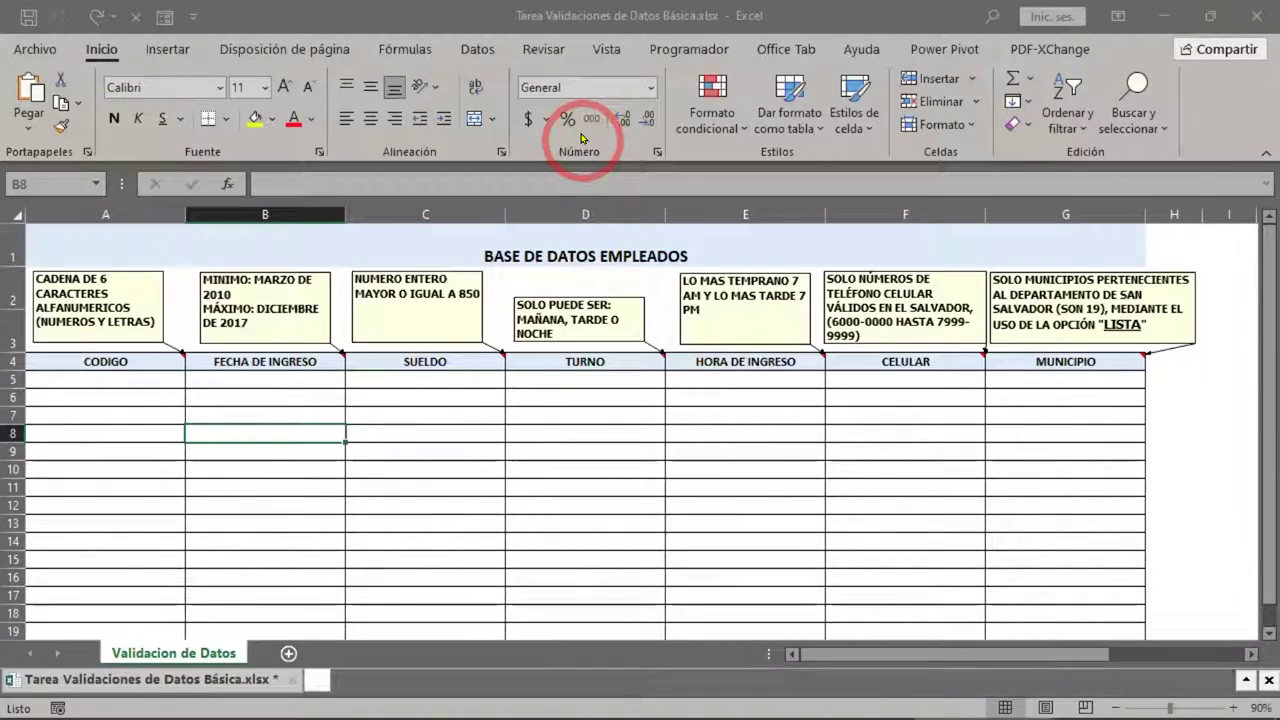
pyautogui.click(581, 135)
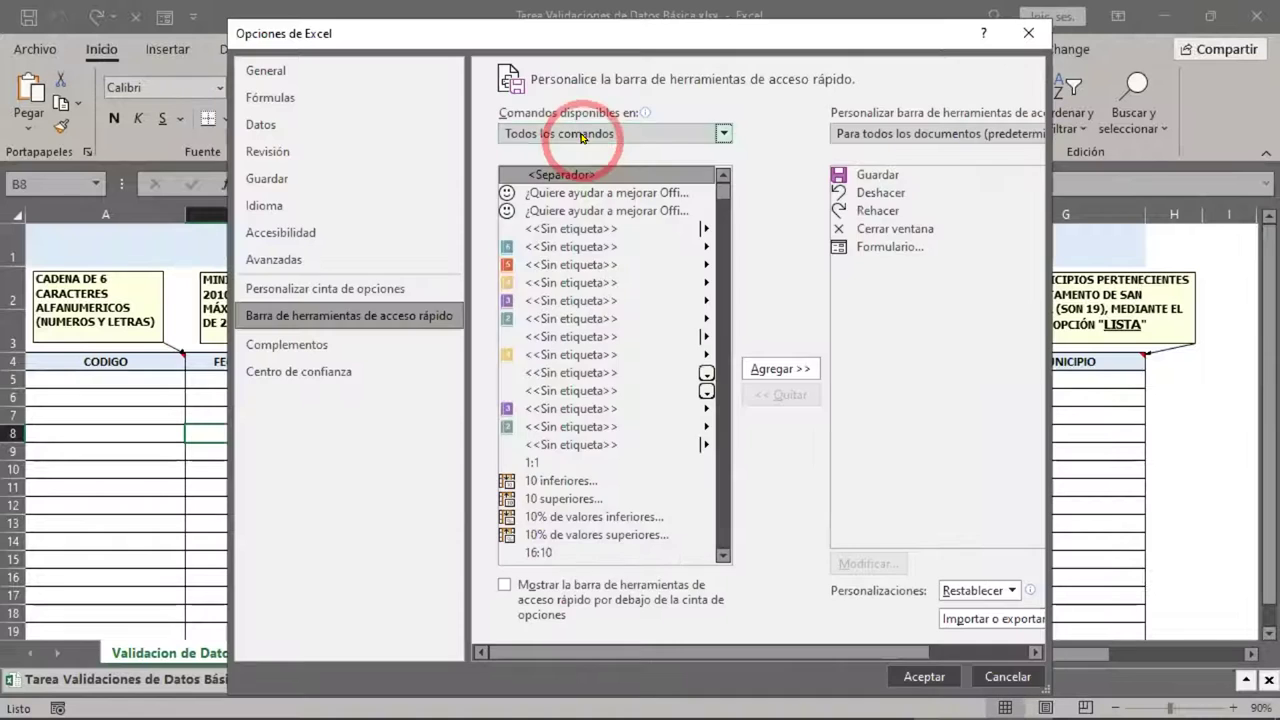
pyautogui.click(553, 200)
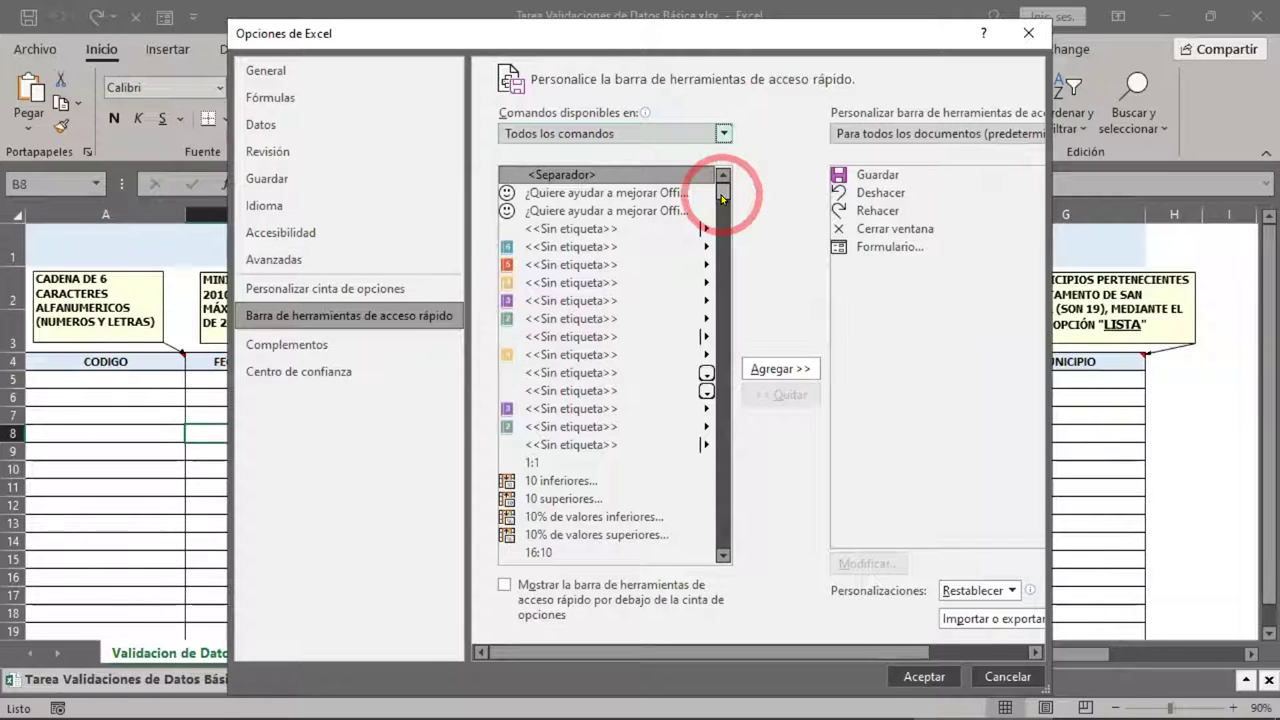
pyautogui.moveTo(722, 198); pyautogui.dragTo(723, 358)
pyautogui.scroll(-1, 645, 420)
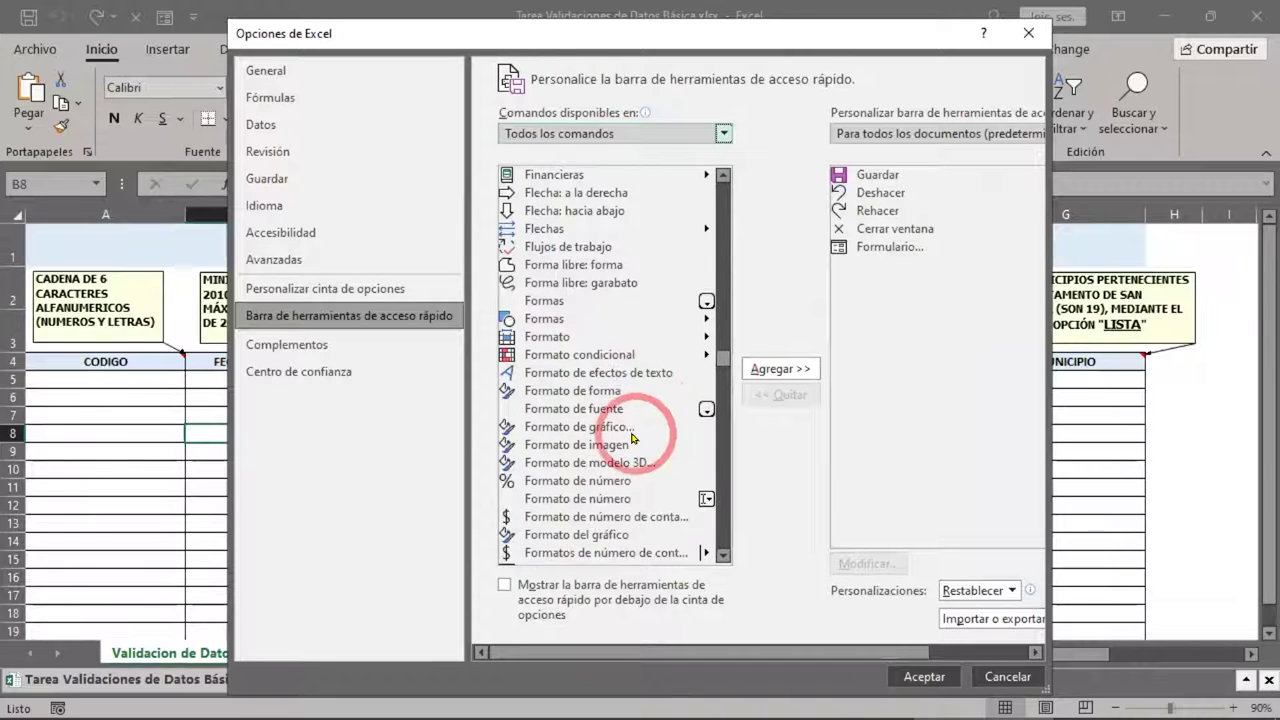
pyautogui.scroll(-5, 631, 437)
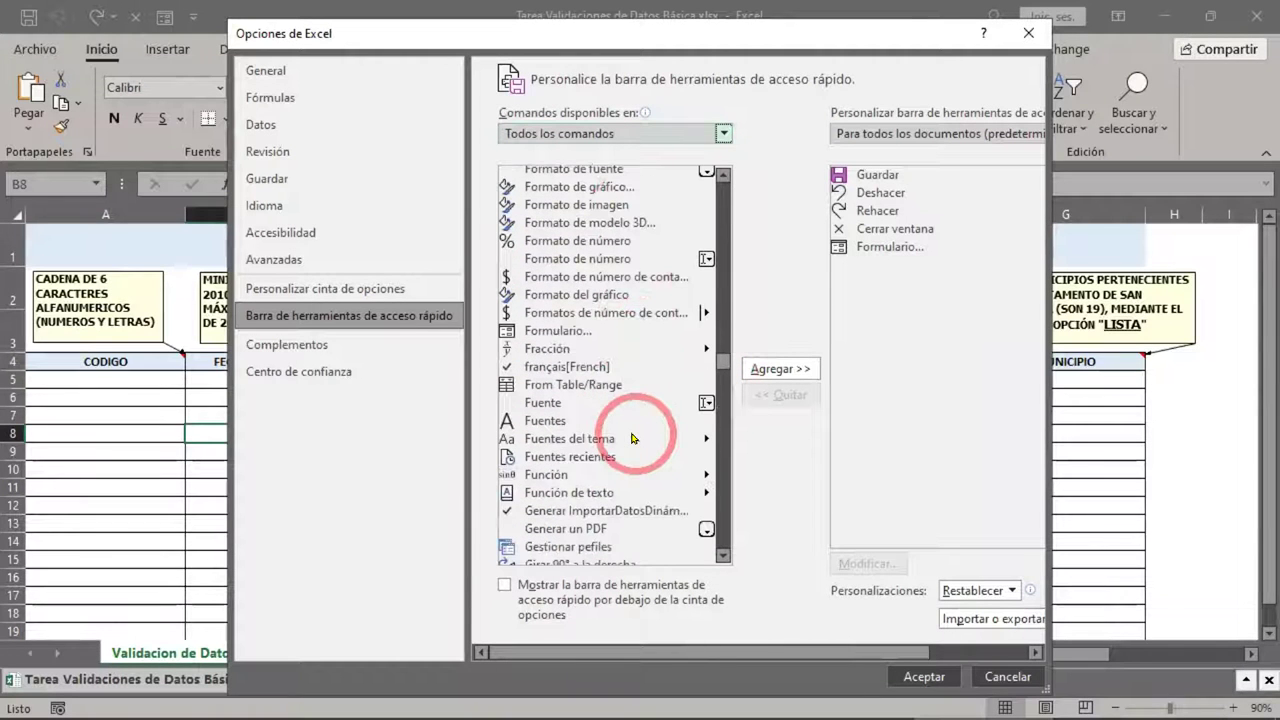
pyautogui.click(563, 330)
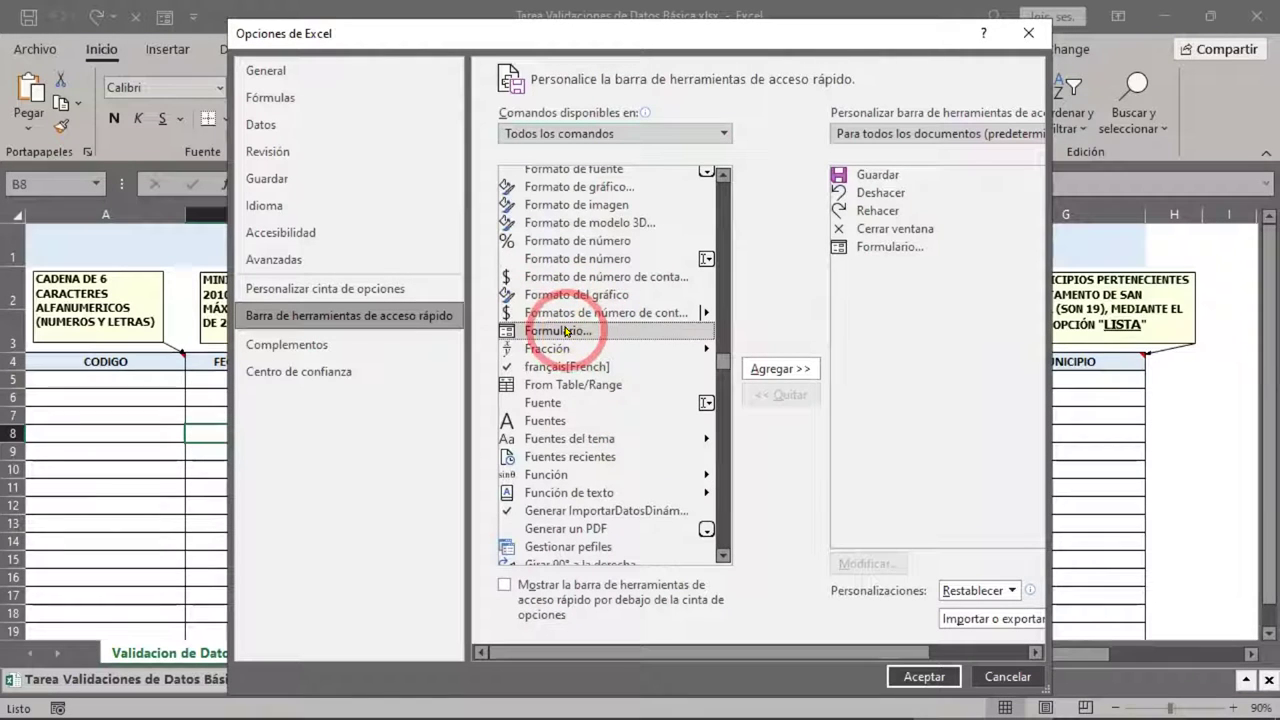
pyautogui.click(805, 370)
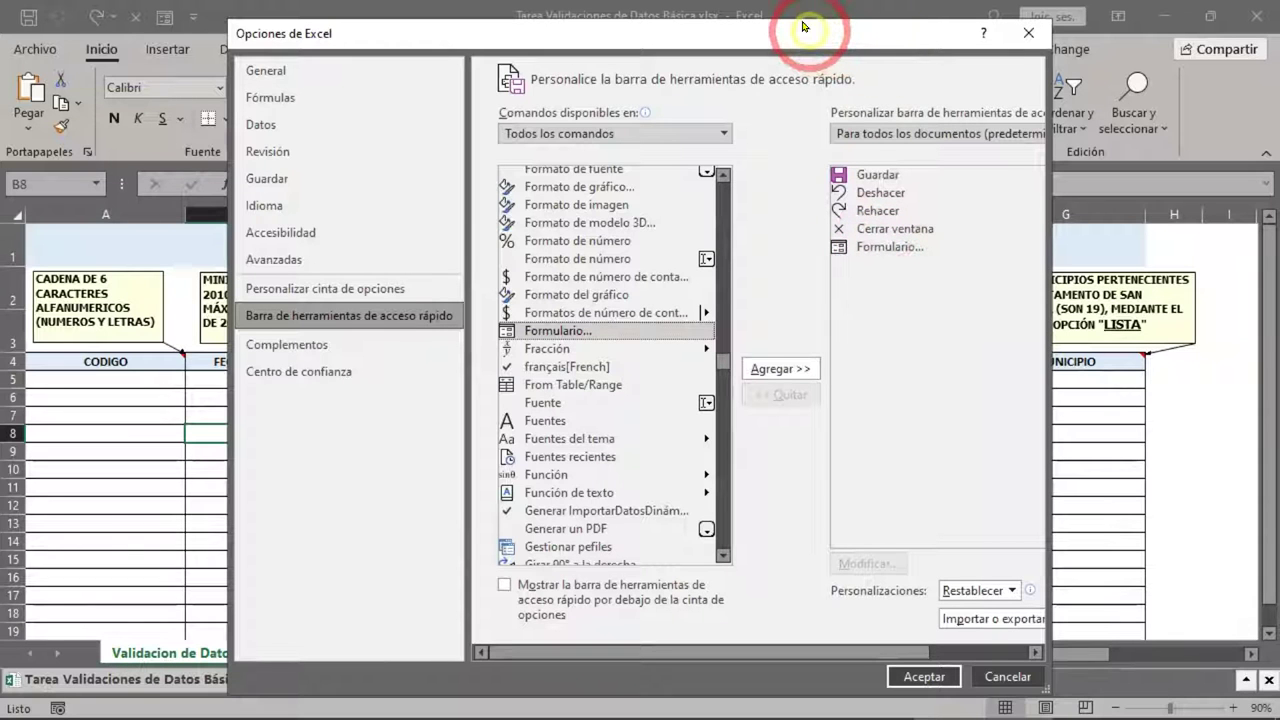
pyautogui.moveTo(803, 27); pyautogui.dragTo(787, 9)
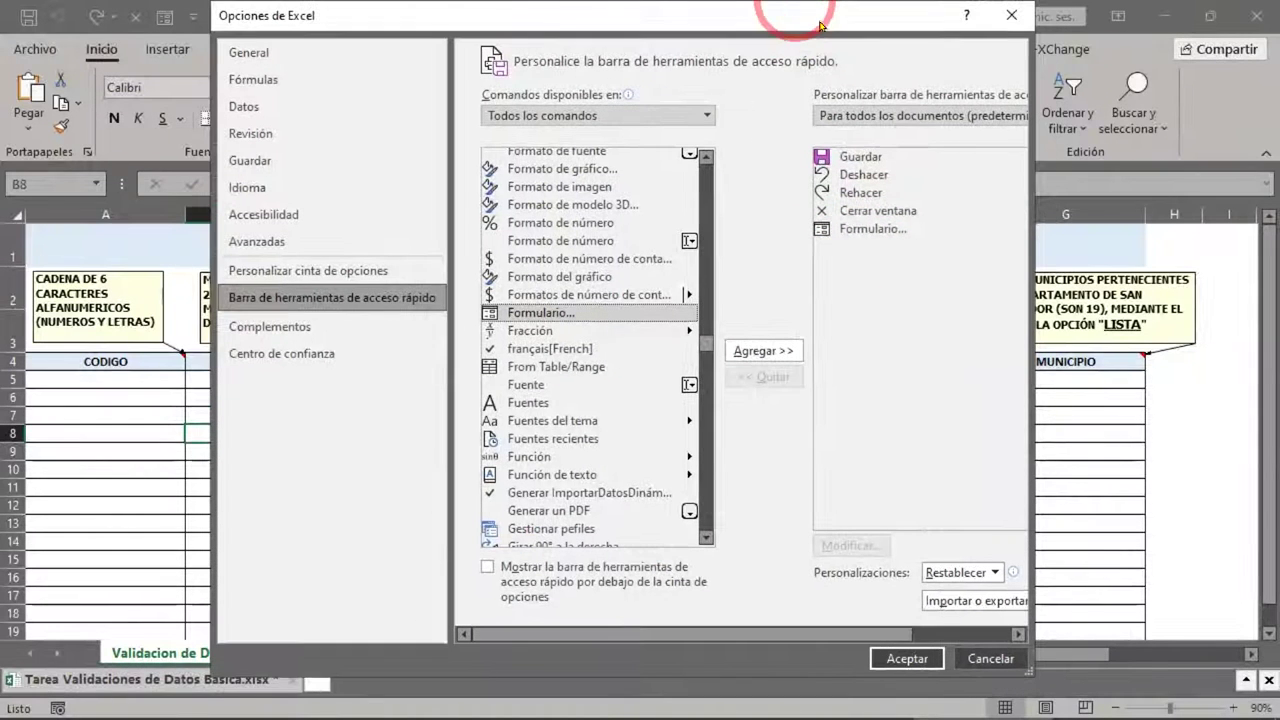
pyautogui.click(890, 652)
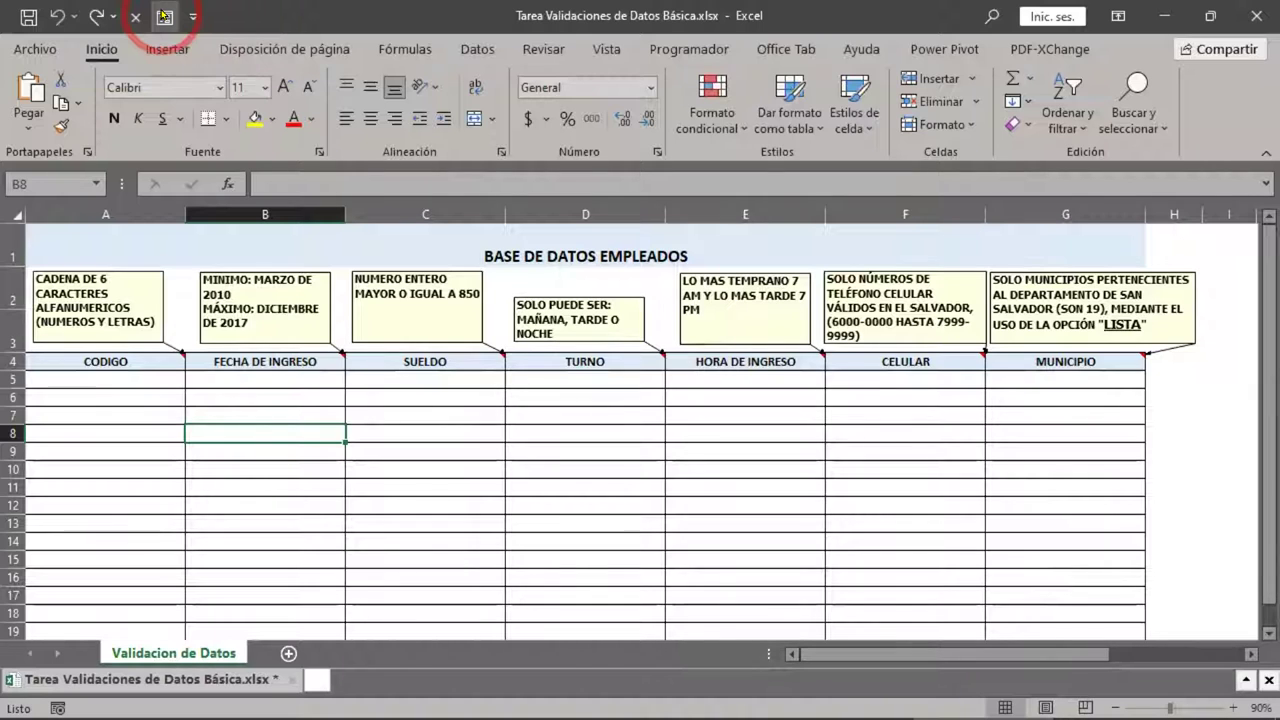
pyautogui.press('ctrl')
pyautogui.click(637, 425)
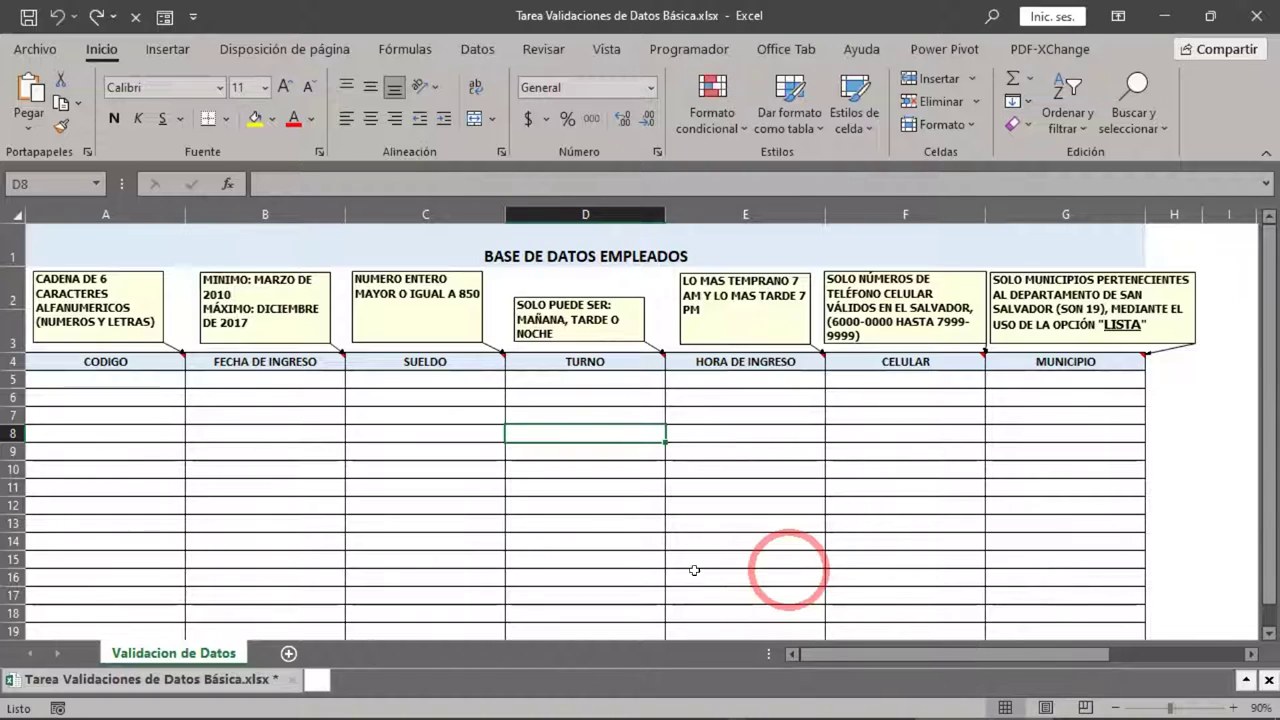
pyautogui.press('ctrl')
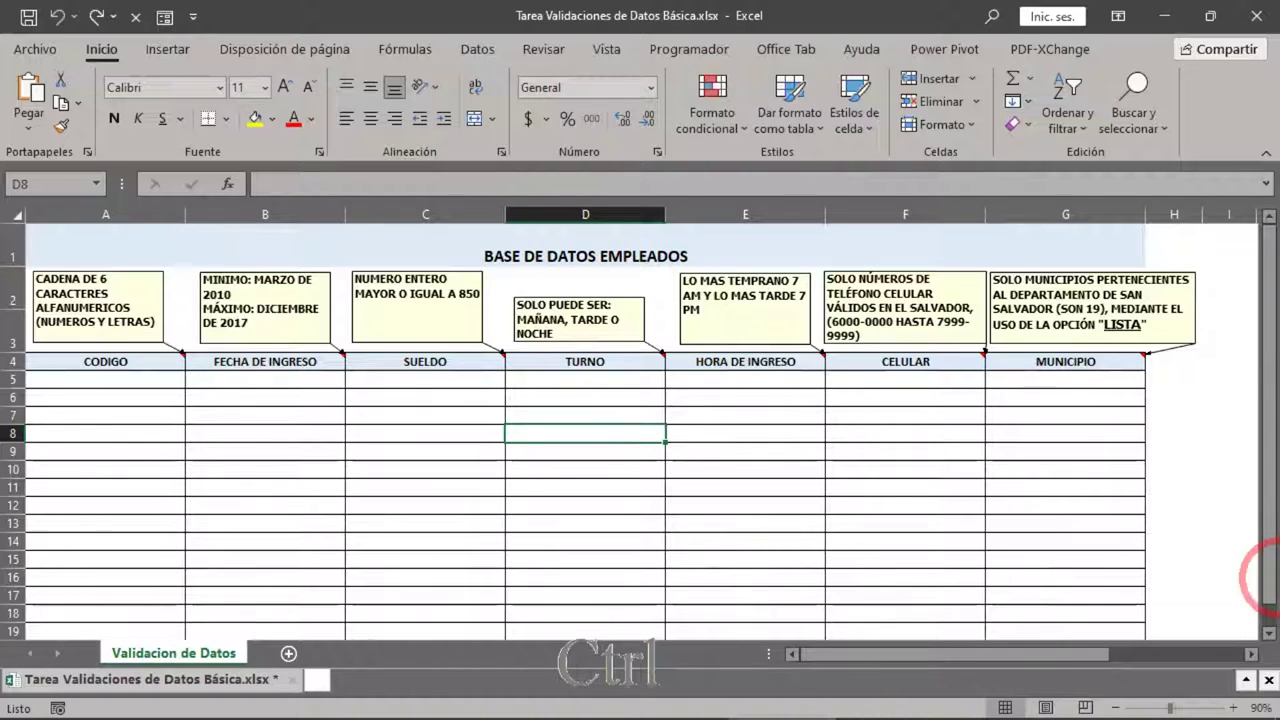
pyautogui.hotkey('alt', 'h')
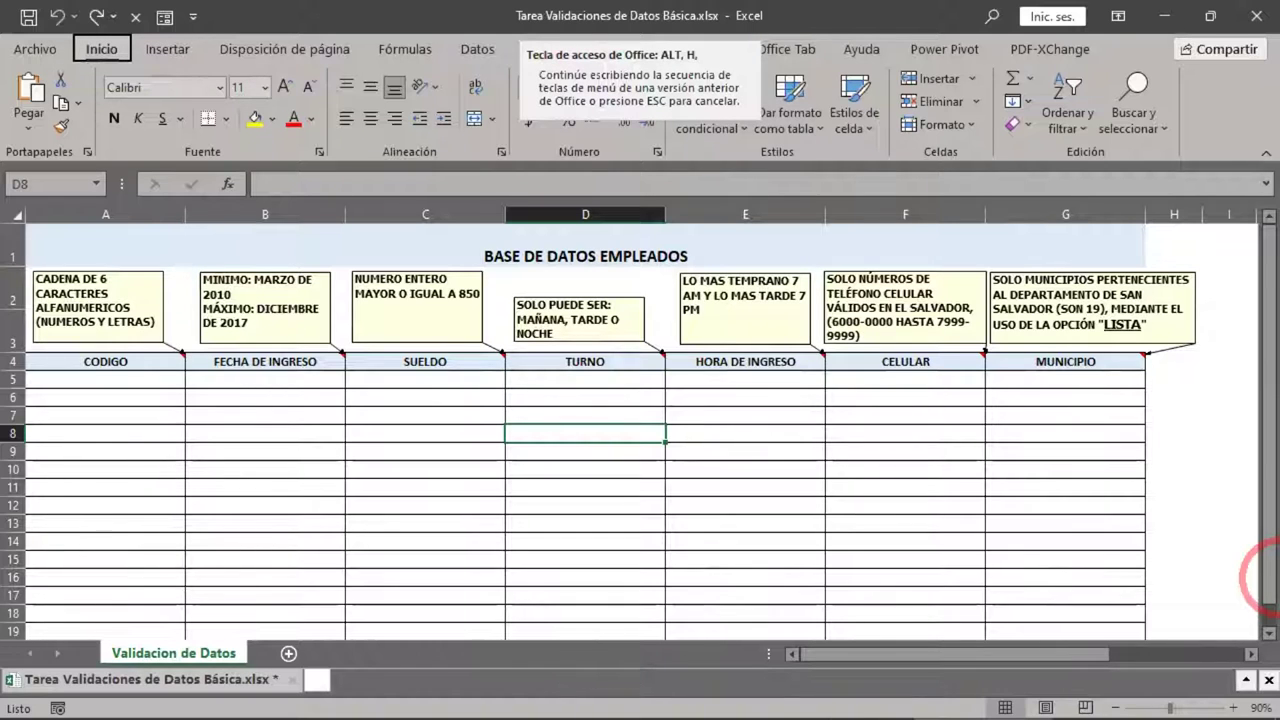
pyautogui.click(668, 433)
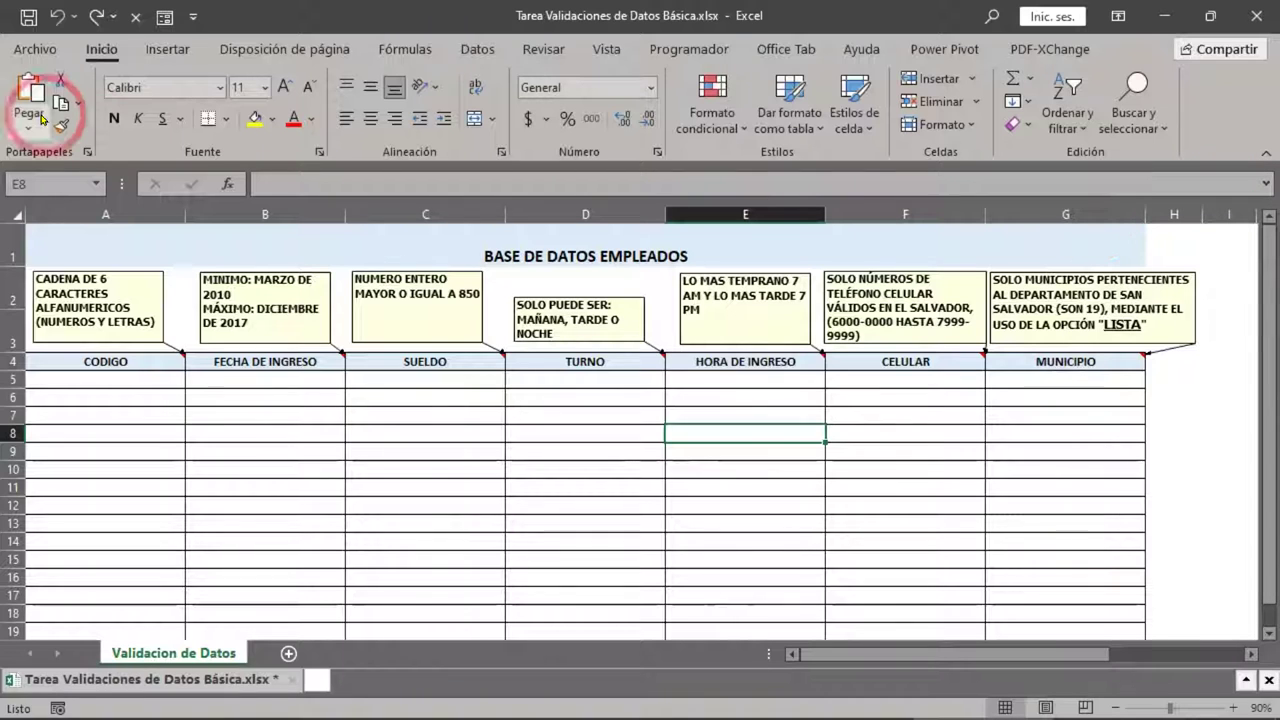
# - Open the general Excel options and go to the Quick Access Toolbar settings
pyautogui.click(25, 46)
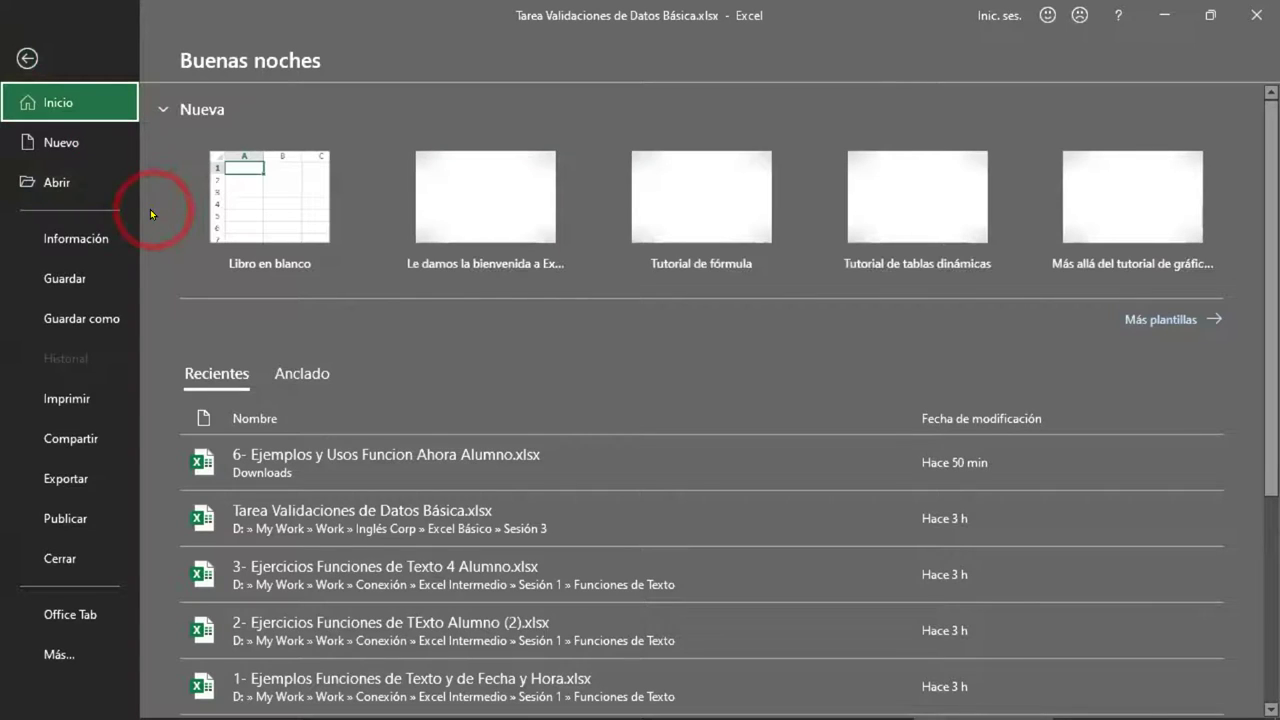
pyautogui.click(58, 650)
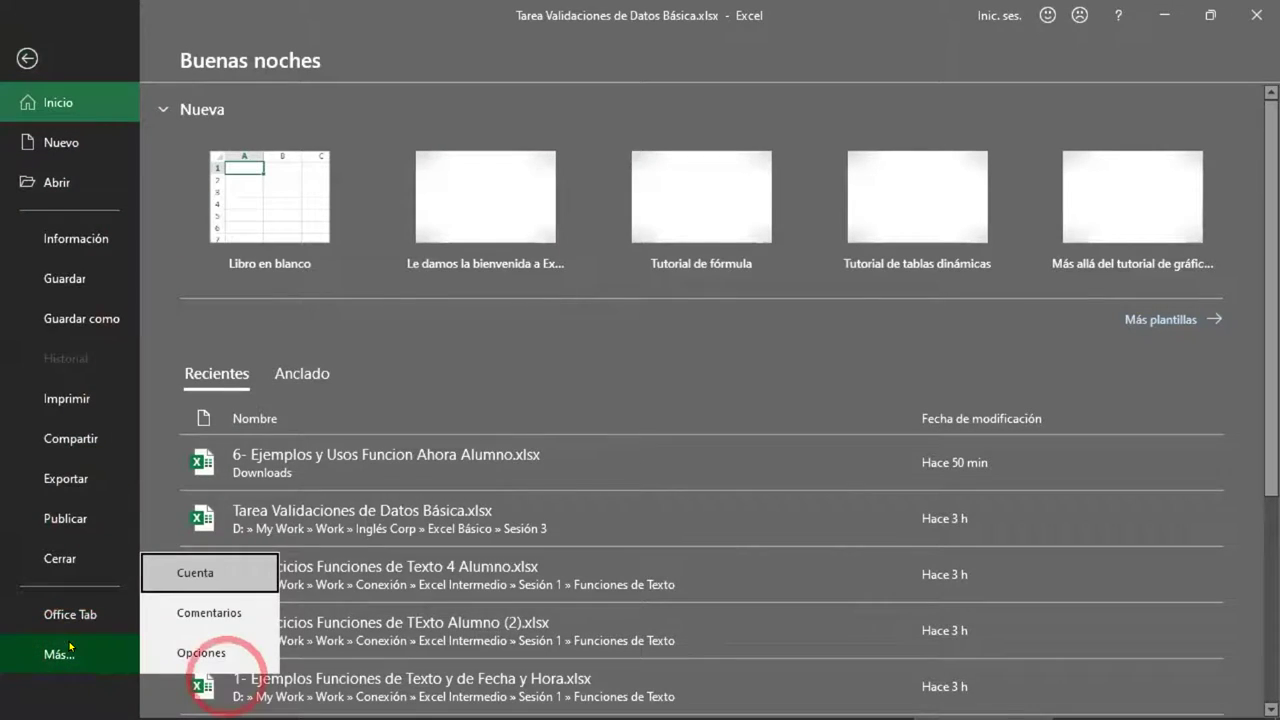
pyautogui.click(201, 652)
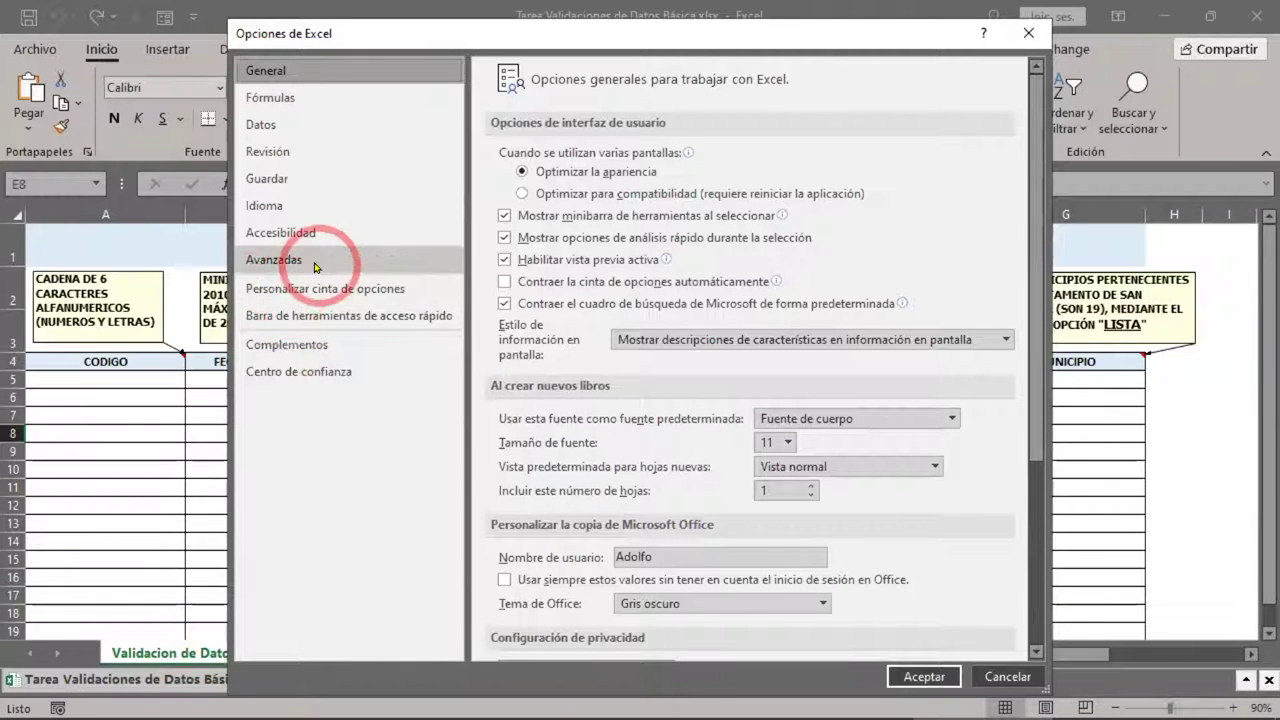
pyautogui.click(357, 316)
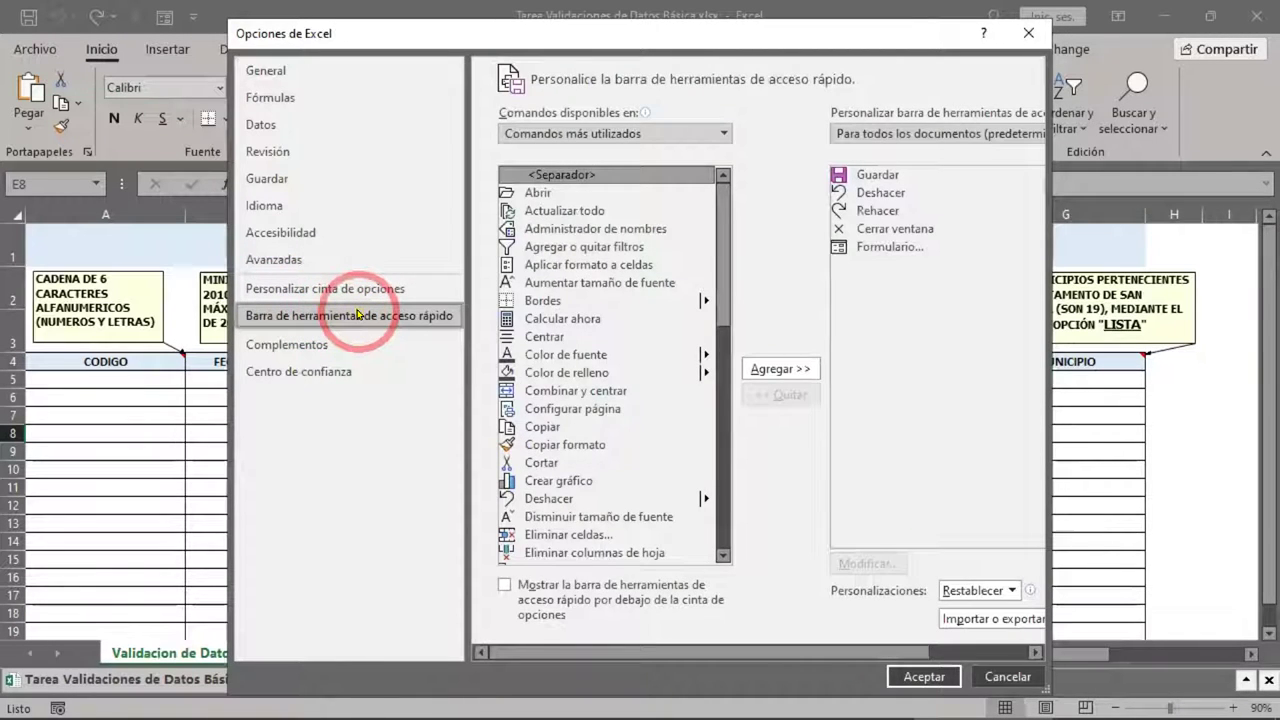
# - List all available commands, find and select Formulario for the Quick Access Toolbar, and accept the Excel options
pyautogui.click(600, 134)
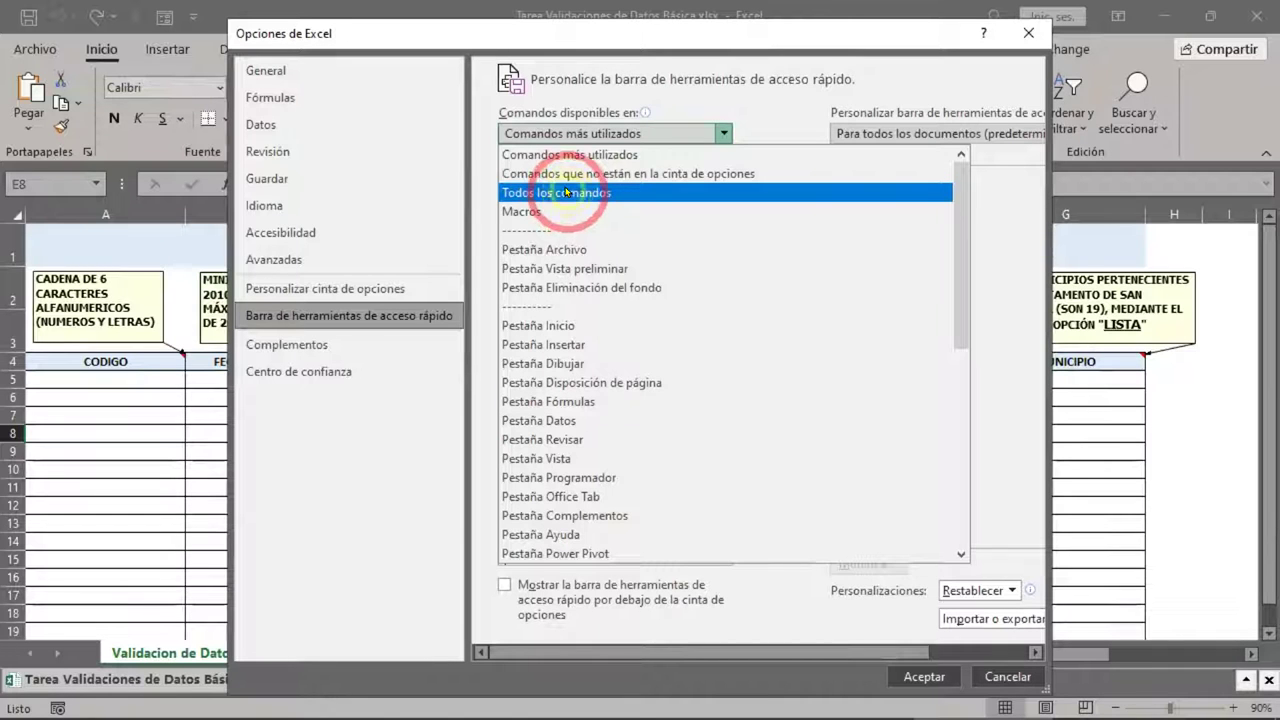
pyautogui.click(565, 199)
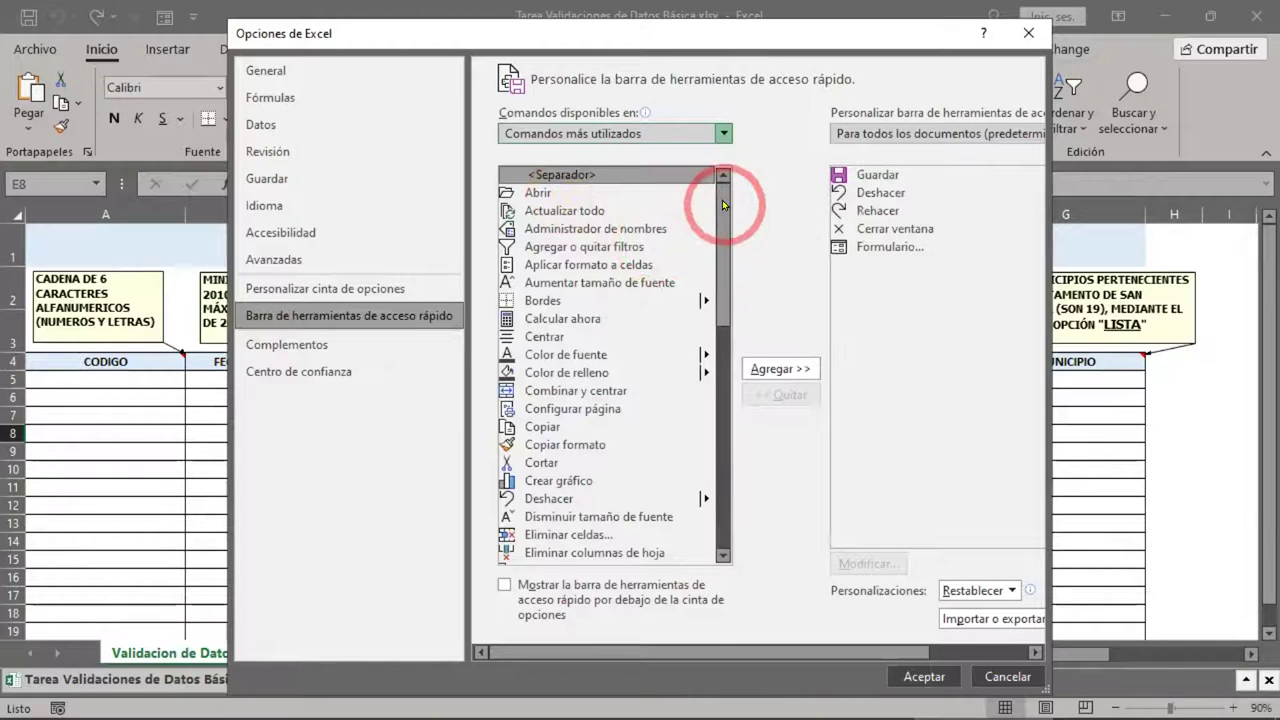
pyautogui.moveTo(723, 191); pyautogui.dragTo(728, 364)
pyautogui.scroll(4, 651, 375)
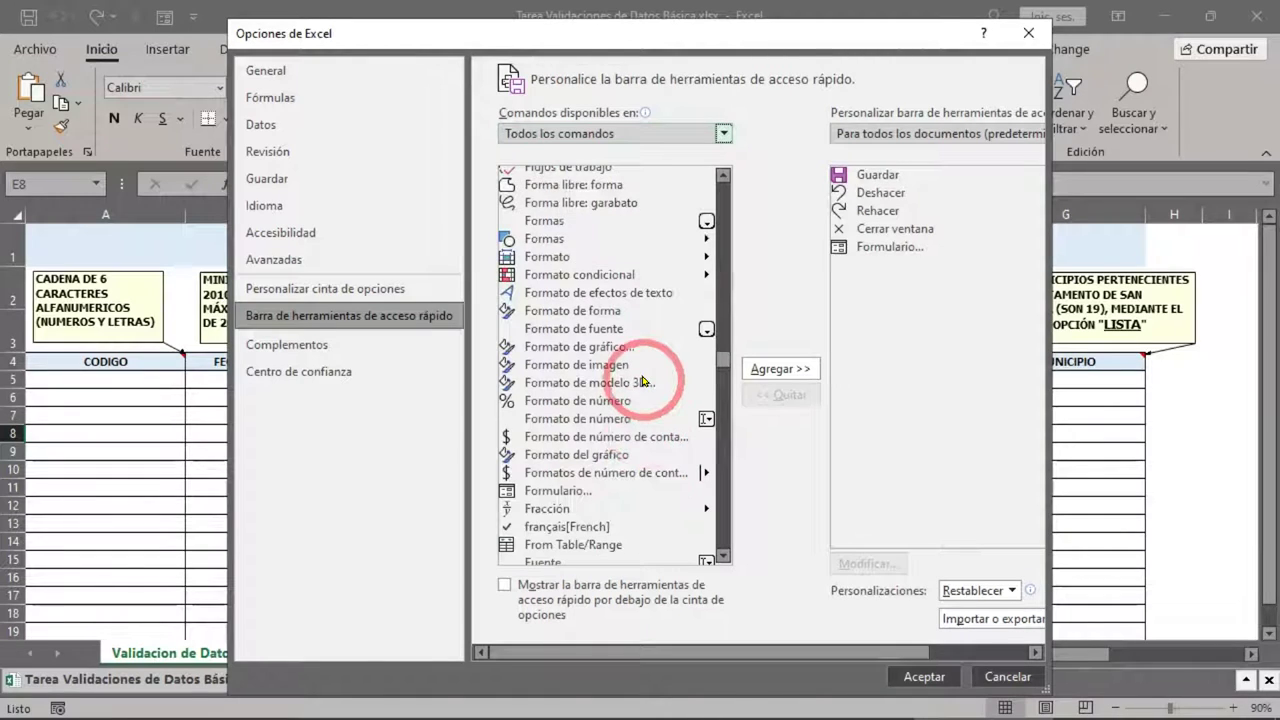
pyautogui.scroll(-2, 640, 385)
pyautogui.click(560, 394)
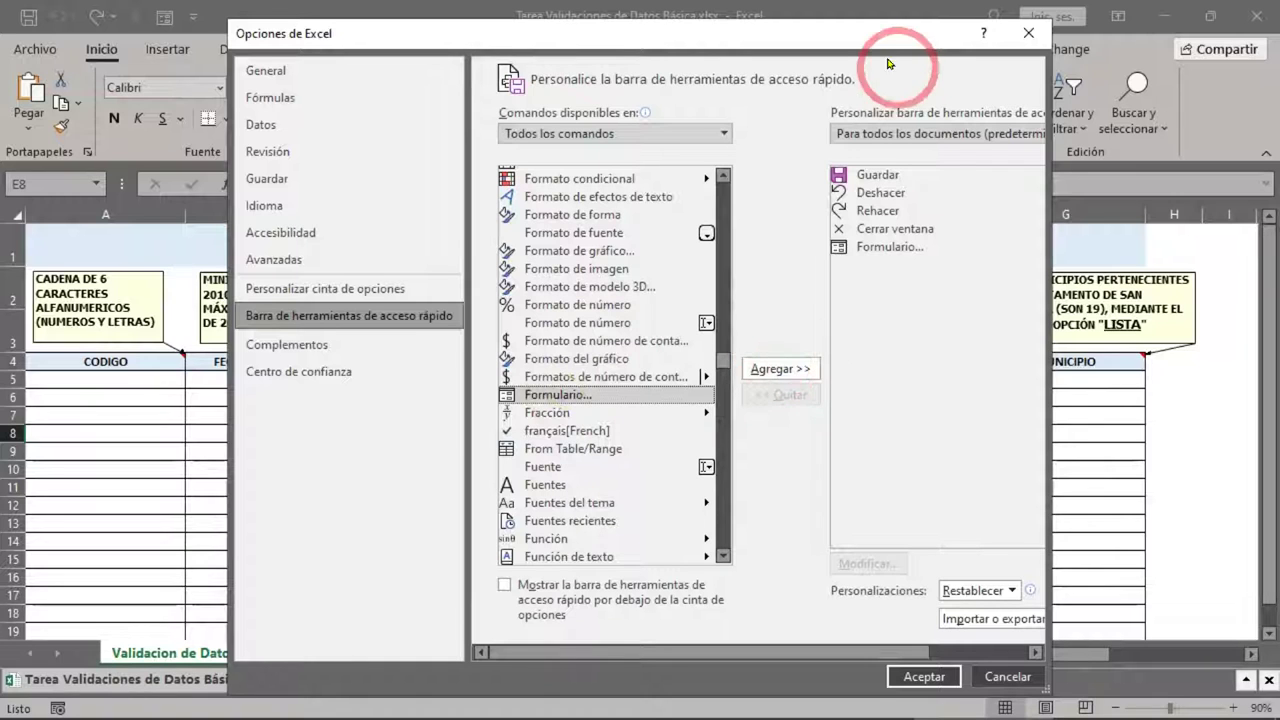
pyautogui.moveTo(857, 28); pyautogui.dragTo(809, 10)
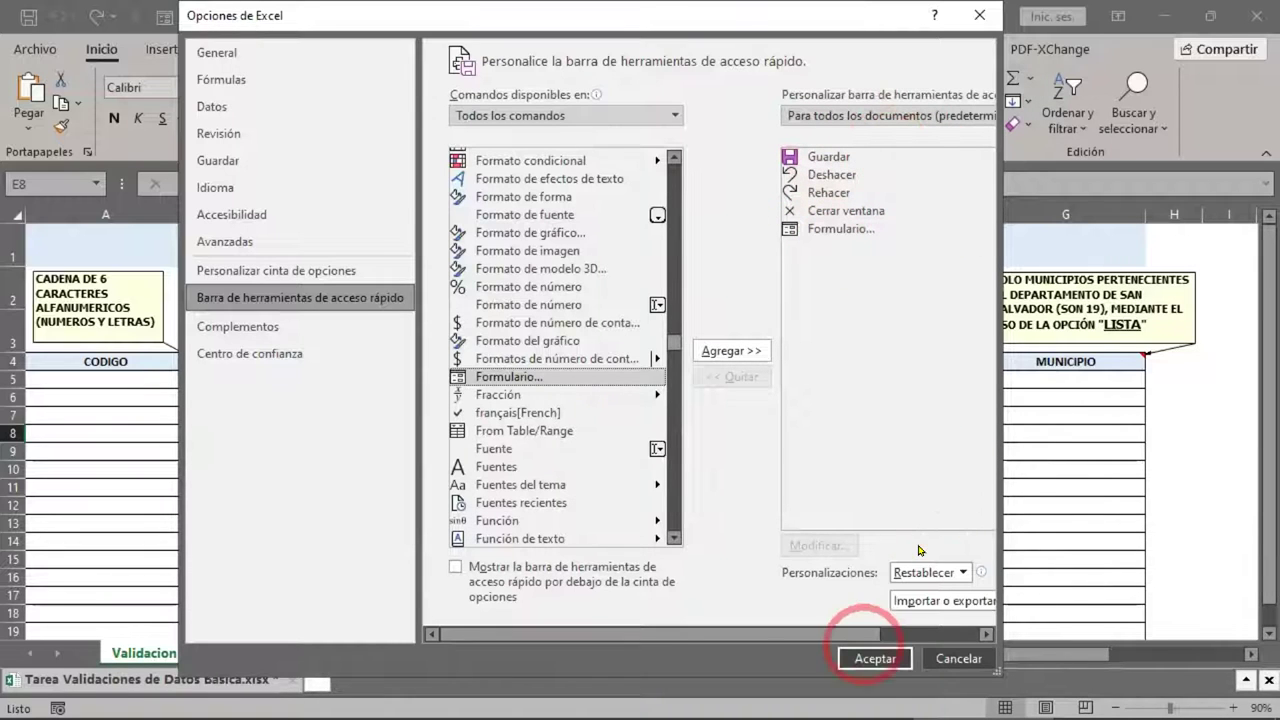
pyautogui.click(874, 658)
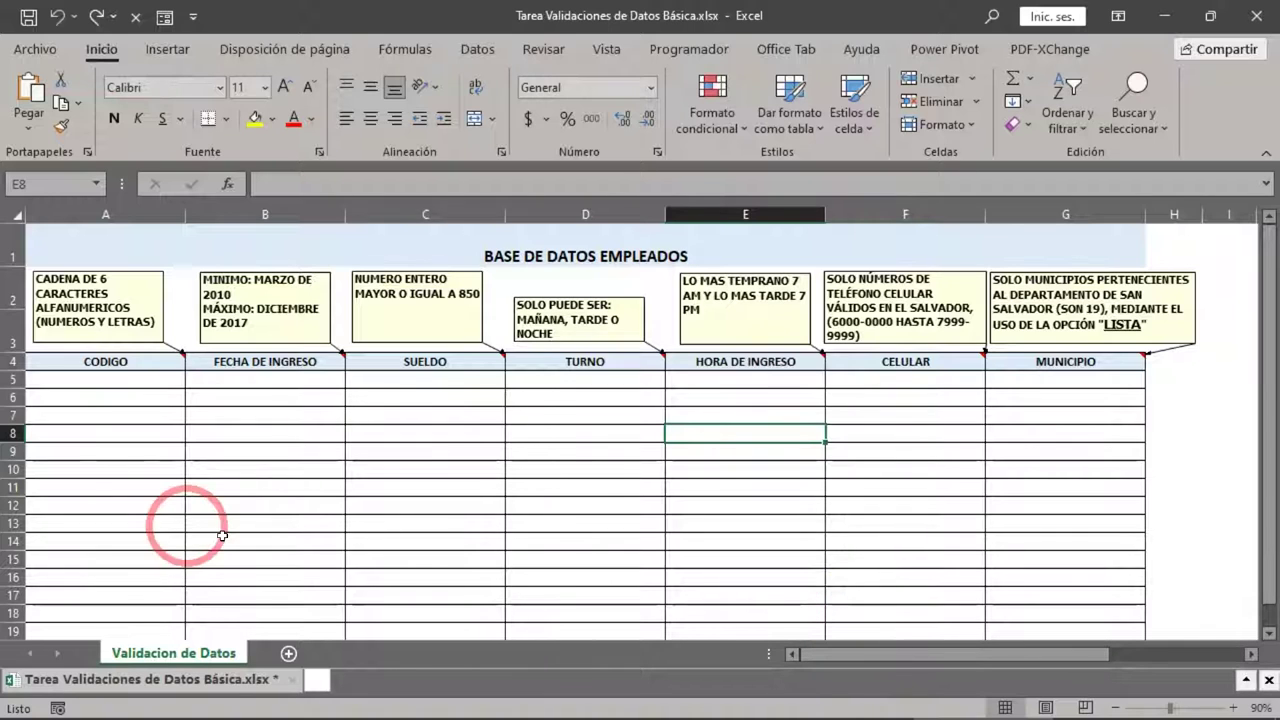
pyautogui.click(427, 396)
pyautogui.click(650, 412)
pyautogui.click(462, 504)
pyautogui.click(789, 571)
pyautogui.click(428, 458)
pyautogui.click(246, 489)
pyautogui.click(734, 453)
# - Try to open the data entry form using the Formulario command from the empty cell F13
pyautogui.click(910, 519)
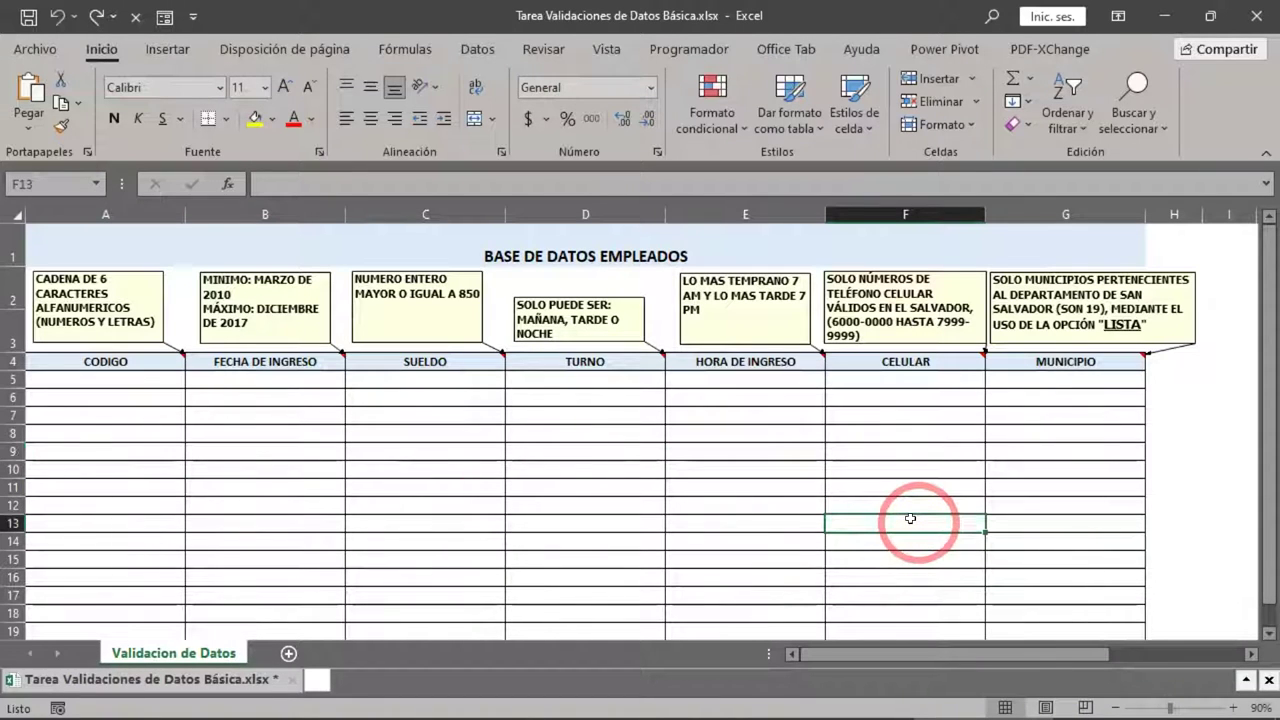
pyautogui.click(165, 18)
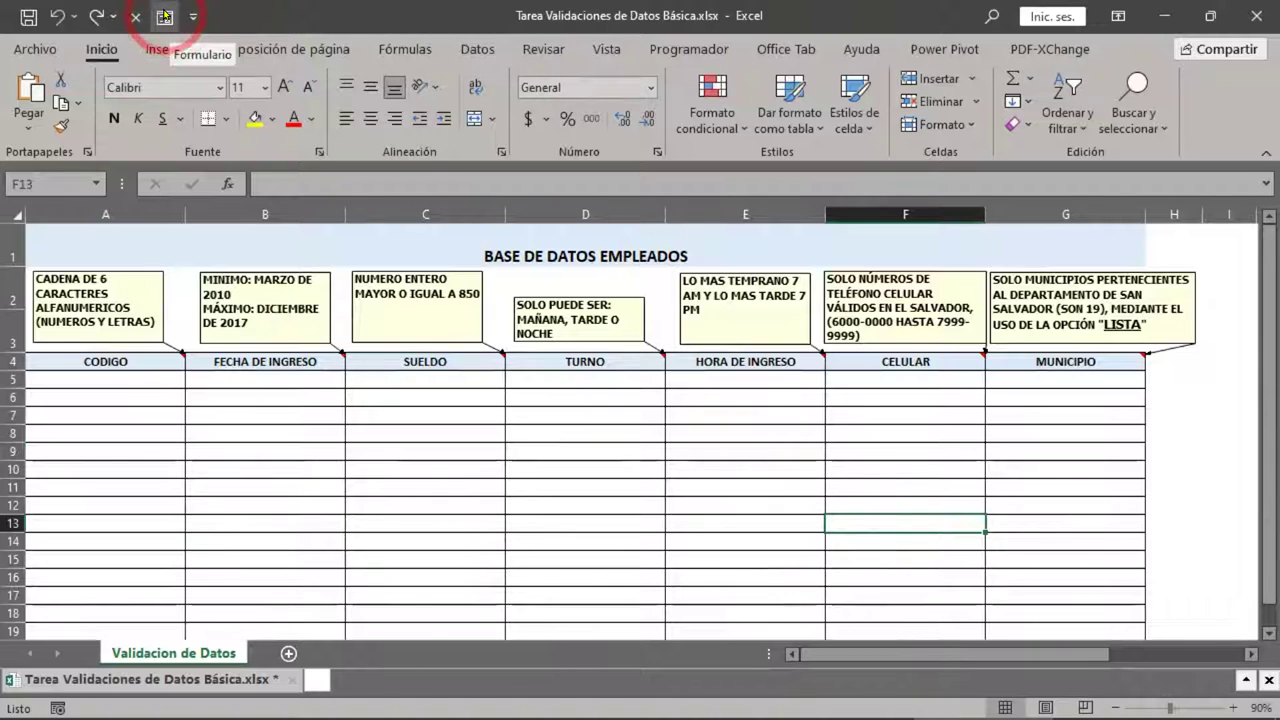
pyautogui.click(165, 18)
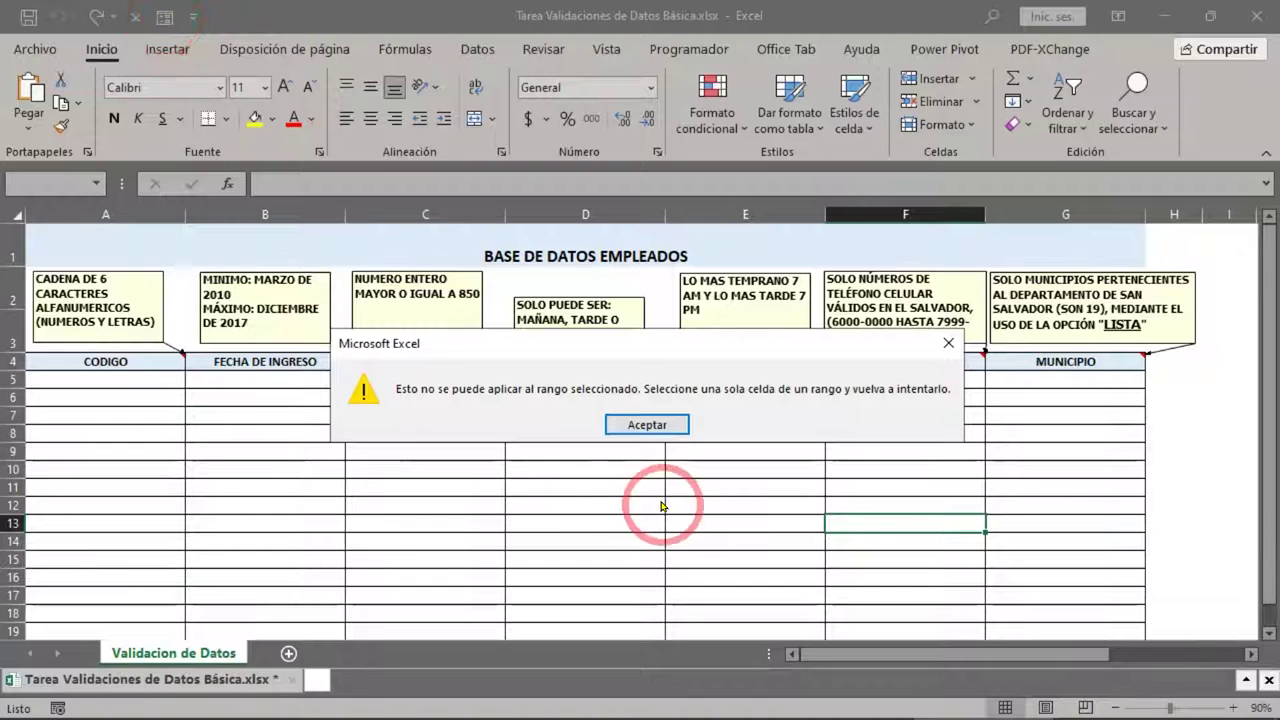
pyautogui.click(636, 423)
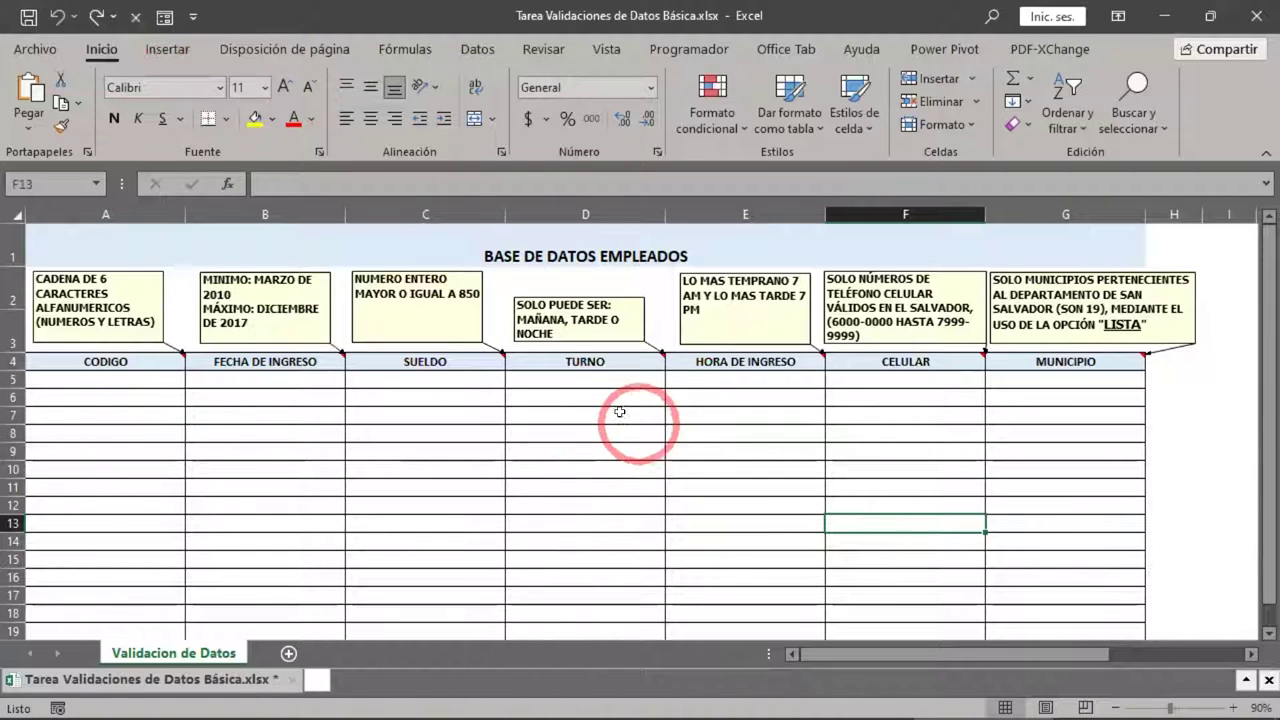
# - Try to open the data entry form with the Formulario command for the selected range A4:G20, and dismiss the message
pyautogui.click(298, 364)
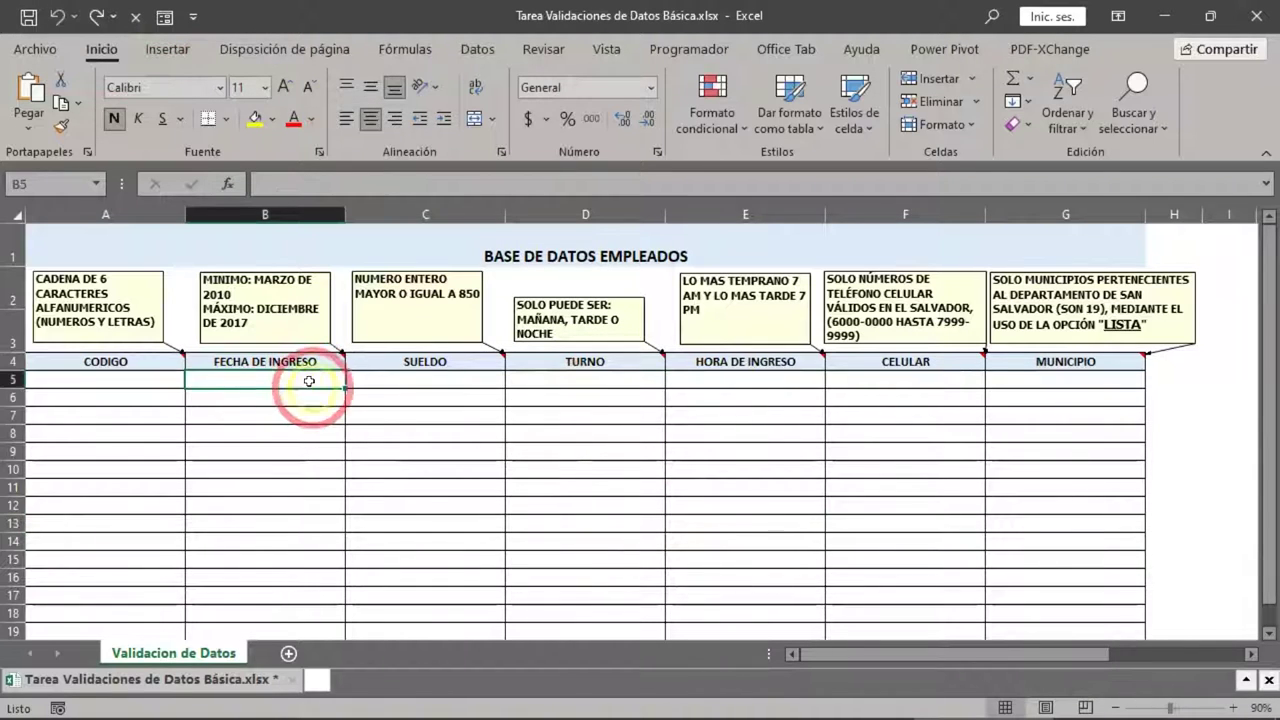
pyautogui.click(397, 477)
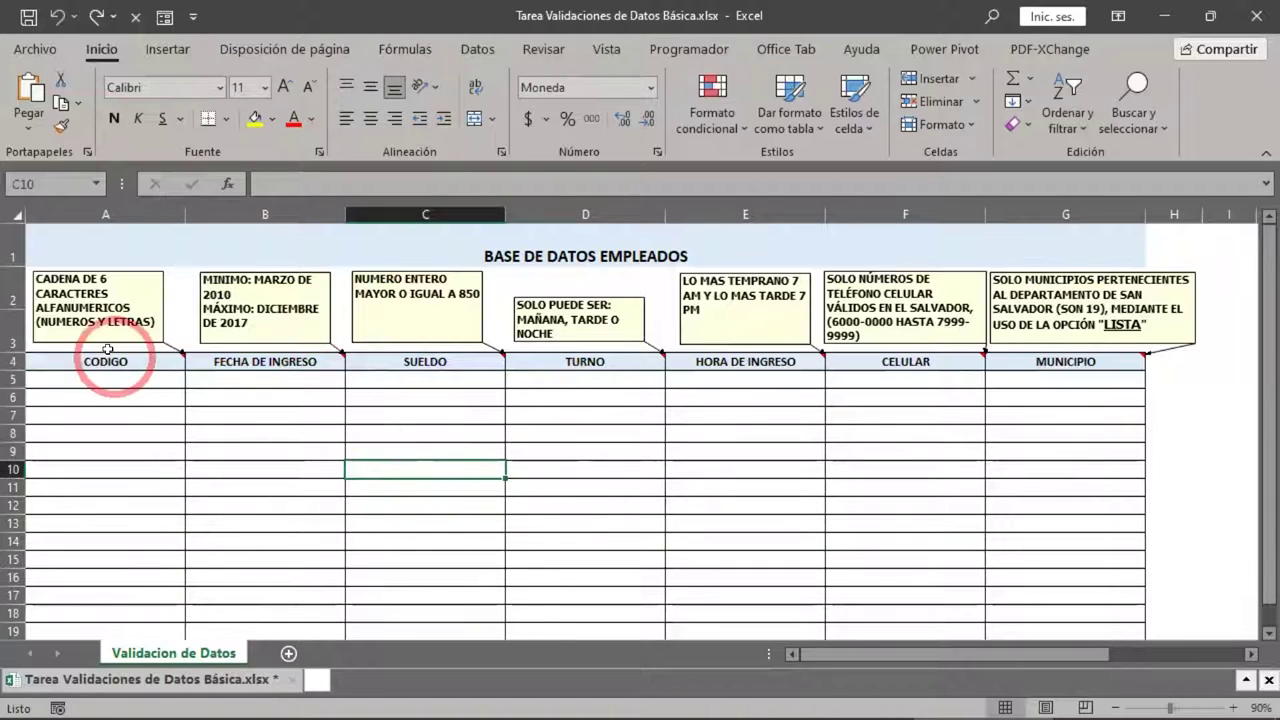
pyautogui.moveTo(103, 368); pyautogui.dragTo(1109, 552)
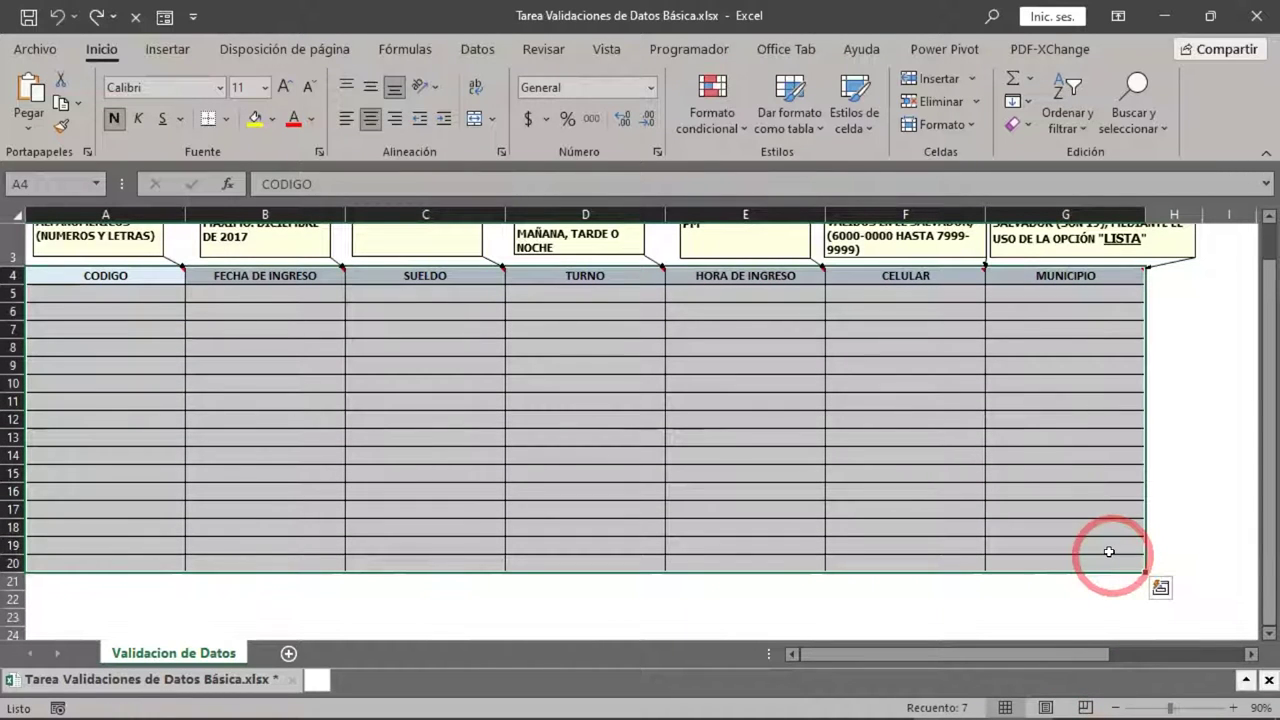
pyautogui.click(165, 18)
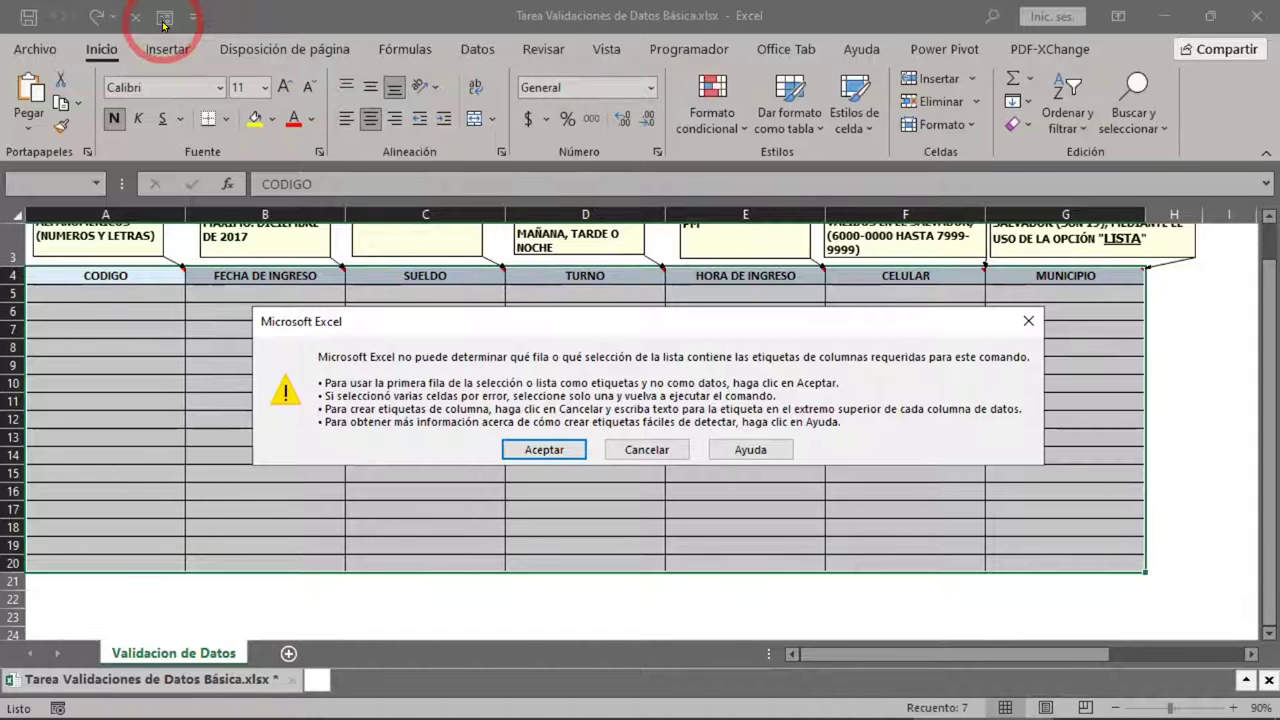
pyautogui.click(1028, 322)
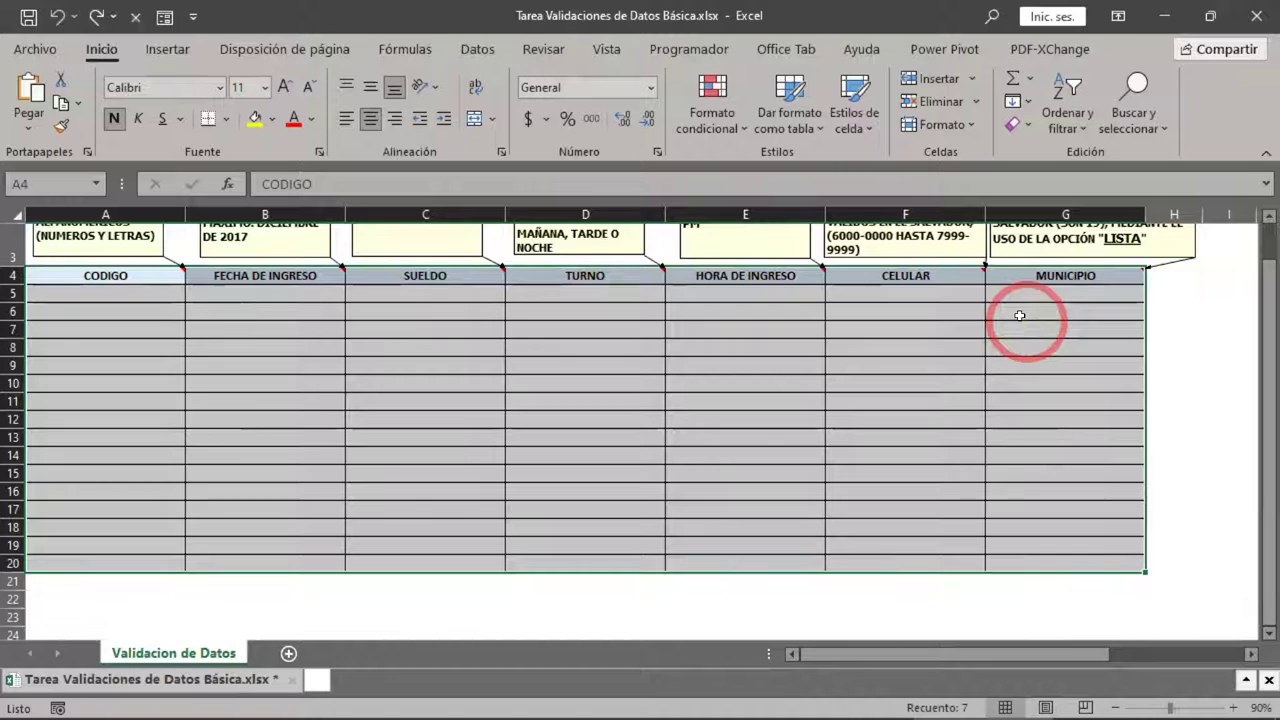
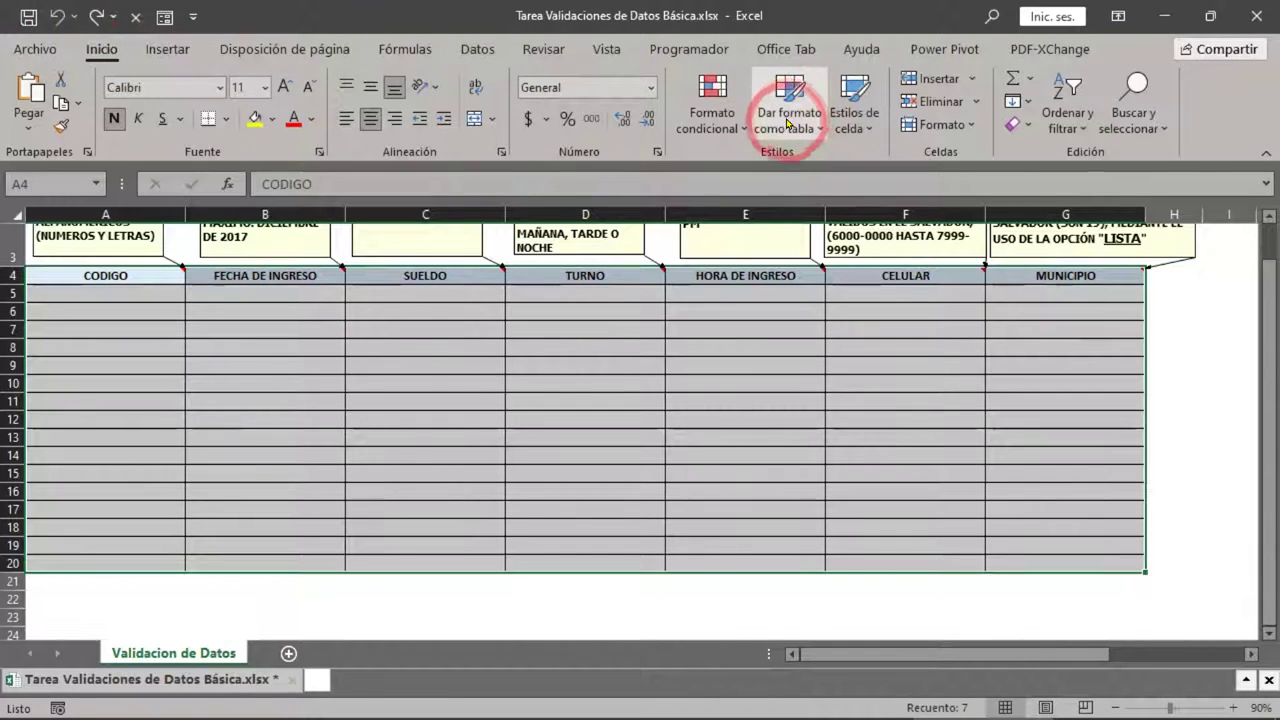
# - Format the range A4:G20 as a table with a blue Medio style, leaving "La tabla tiene encabezados" off
pyautogui.click(787, 125)
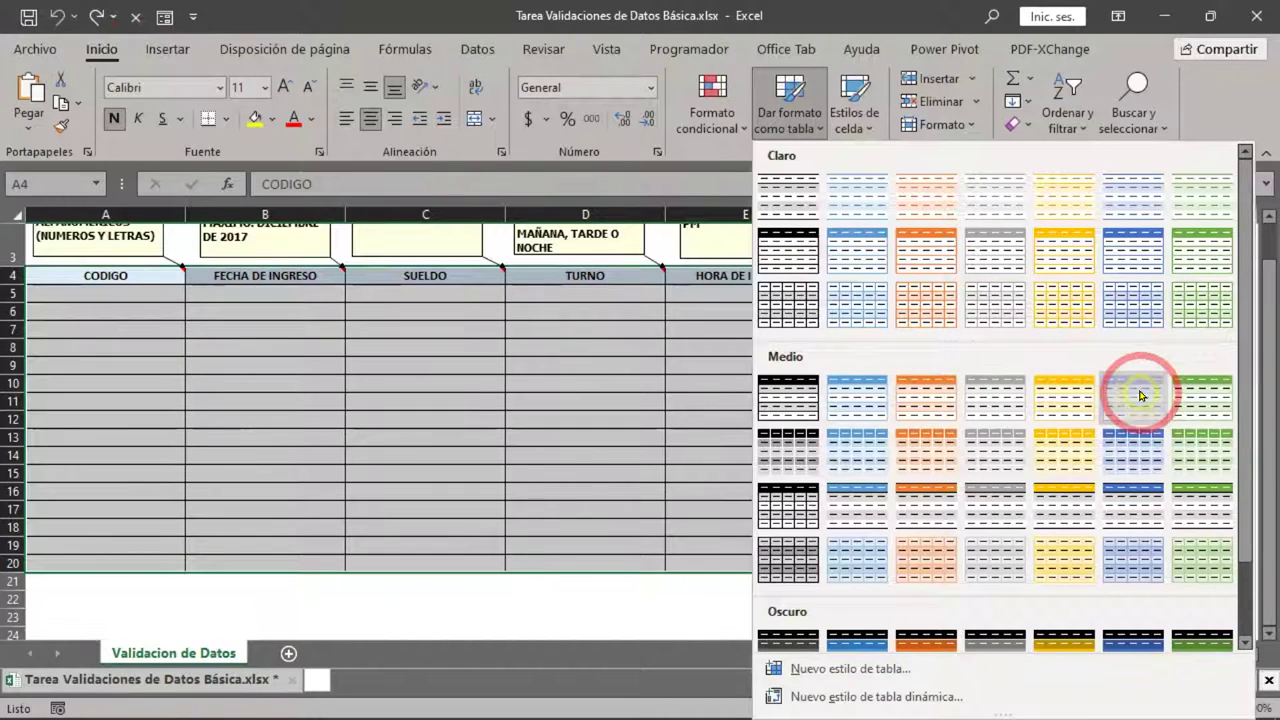
pyautogui.click(1138, 393)
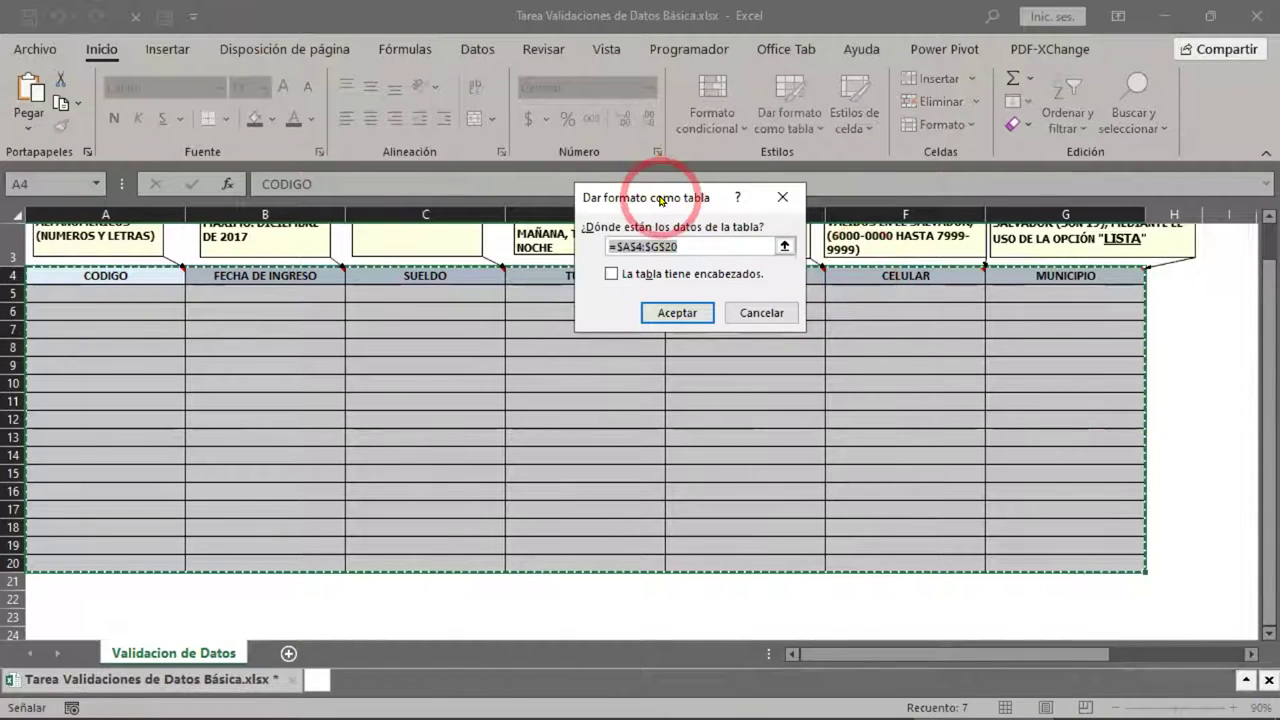
pyautogui.moveTo(657, 195); pyautogui.dragTo(557, 278)
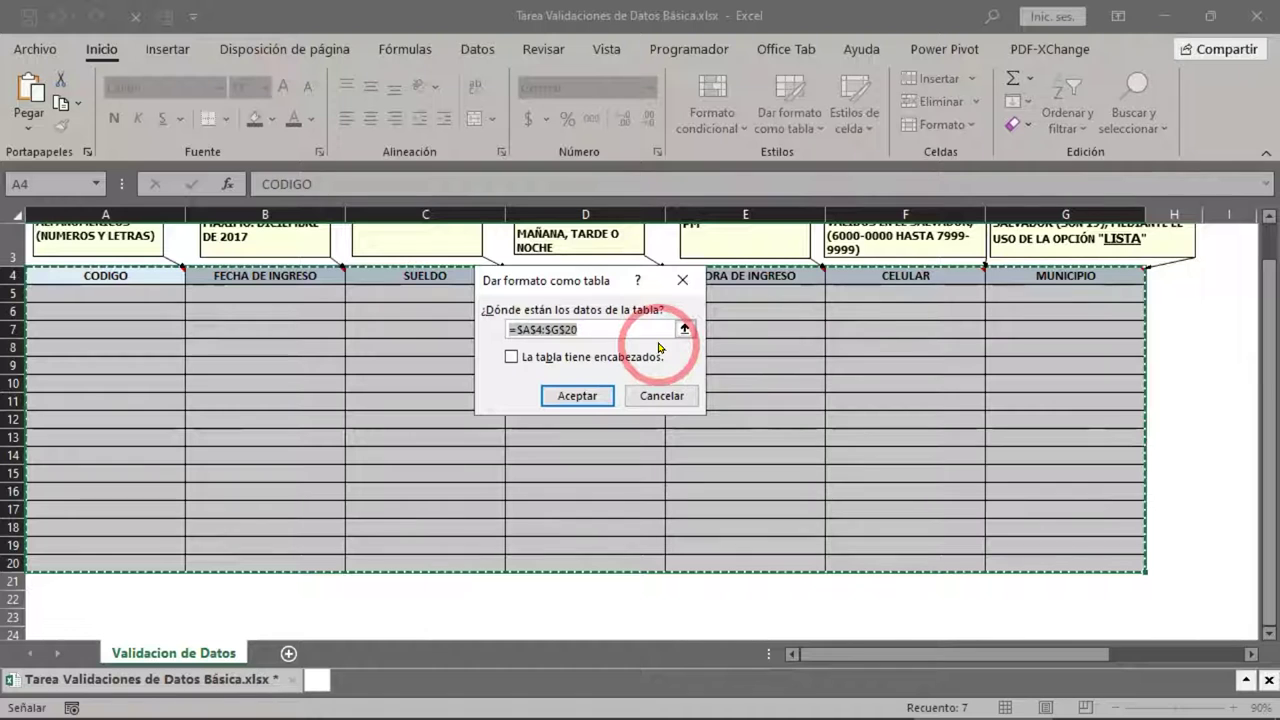
pyautogui.click(578, 395)
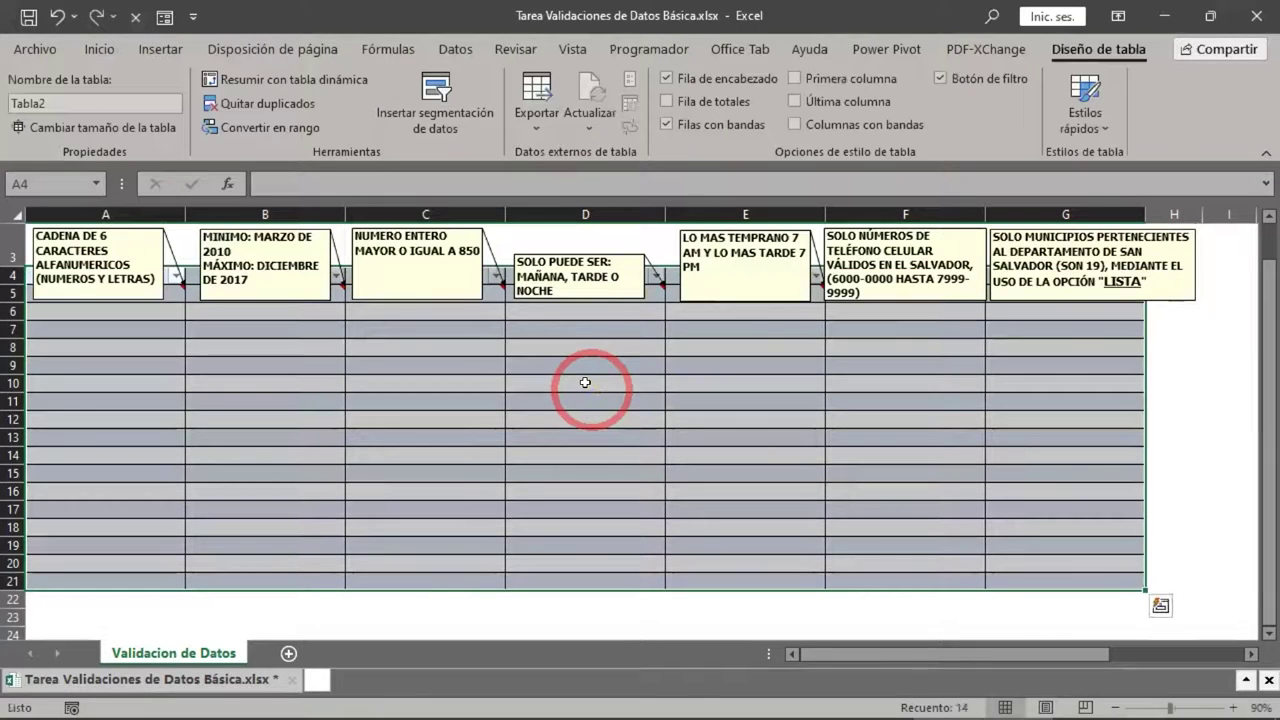
# - Move the seven cell notes from CODIGO to MUNICIPIO upward so they no longer cover the table's heading rows
pyautogui.scroll(1, 110, 424)
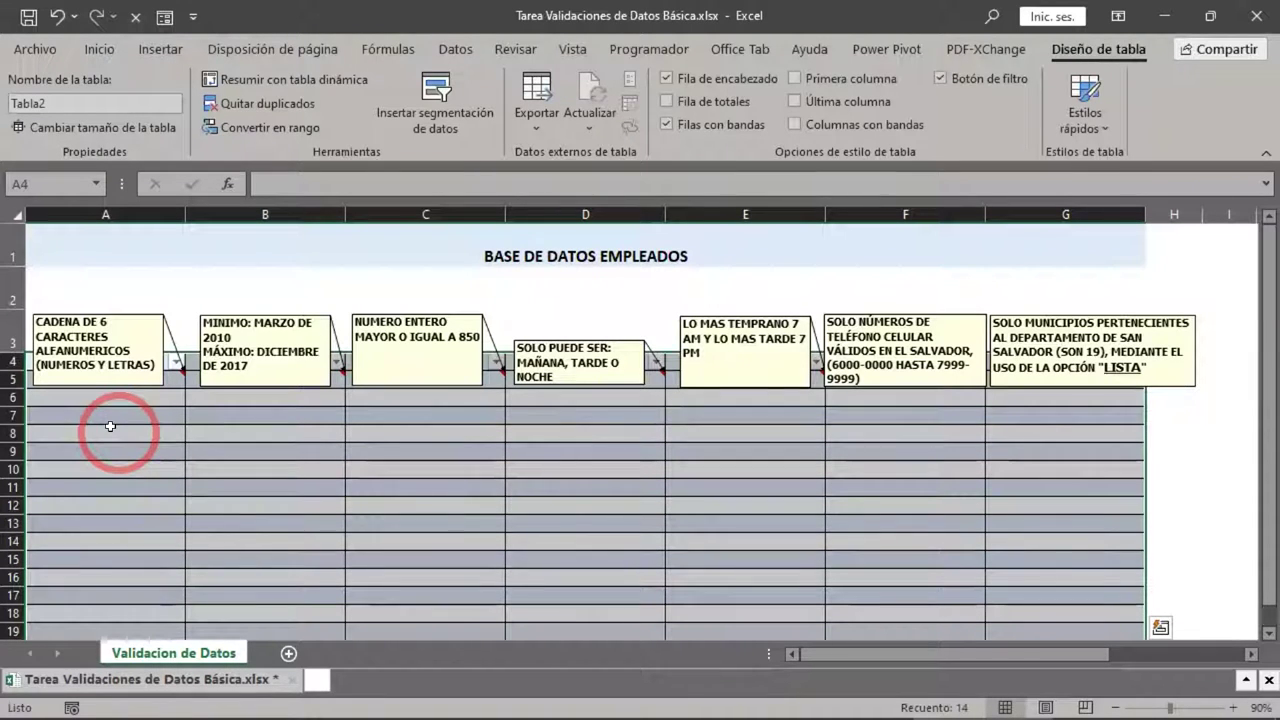
pyautogui.click(104, 311)
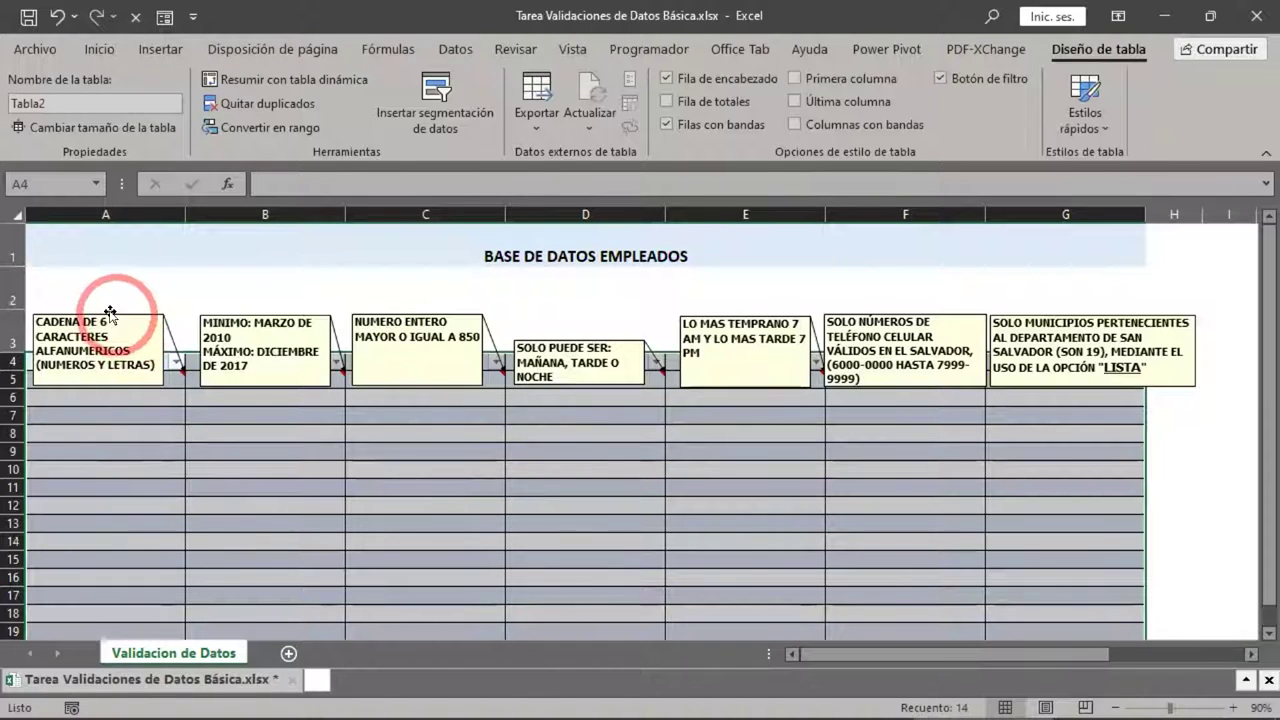
pyautogui.moveTo(104, 311); pyautogui.dragTo(101, 240)
pyautogui.moveTo(268, 316); pyautogui.dragTo(264, 243)
pyautogui.moveTo(429, 314); pyautogui.dragTo(423, 236)
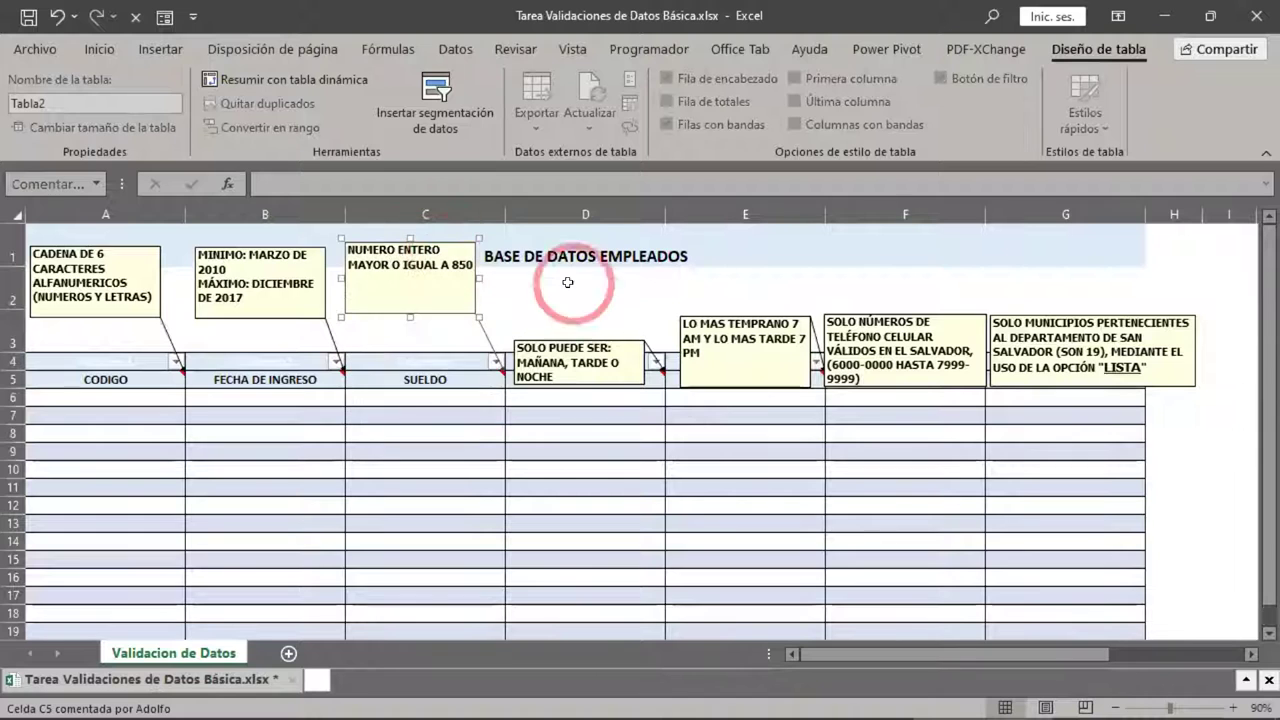
pyautogui.moveTo(602, 334); pyautogui.dragTo(594, 266)
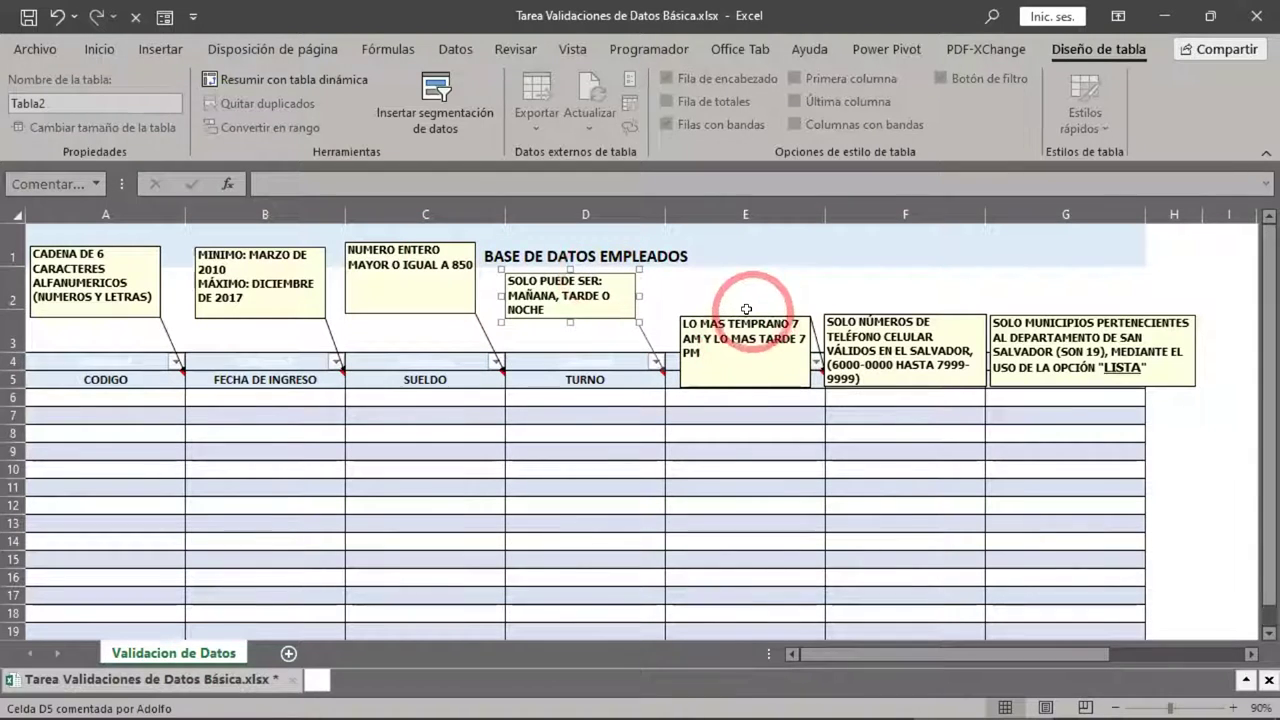
pyautogui.moveTo(748, 313); pyautogui.dragTo(752, 264)
pyautogui.click(902, 308)
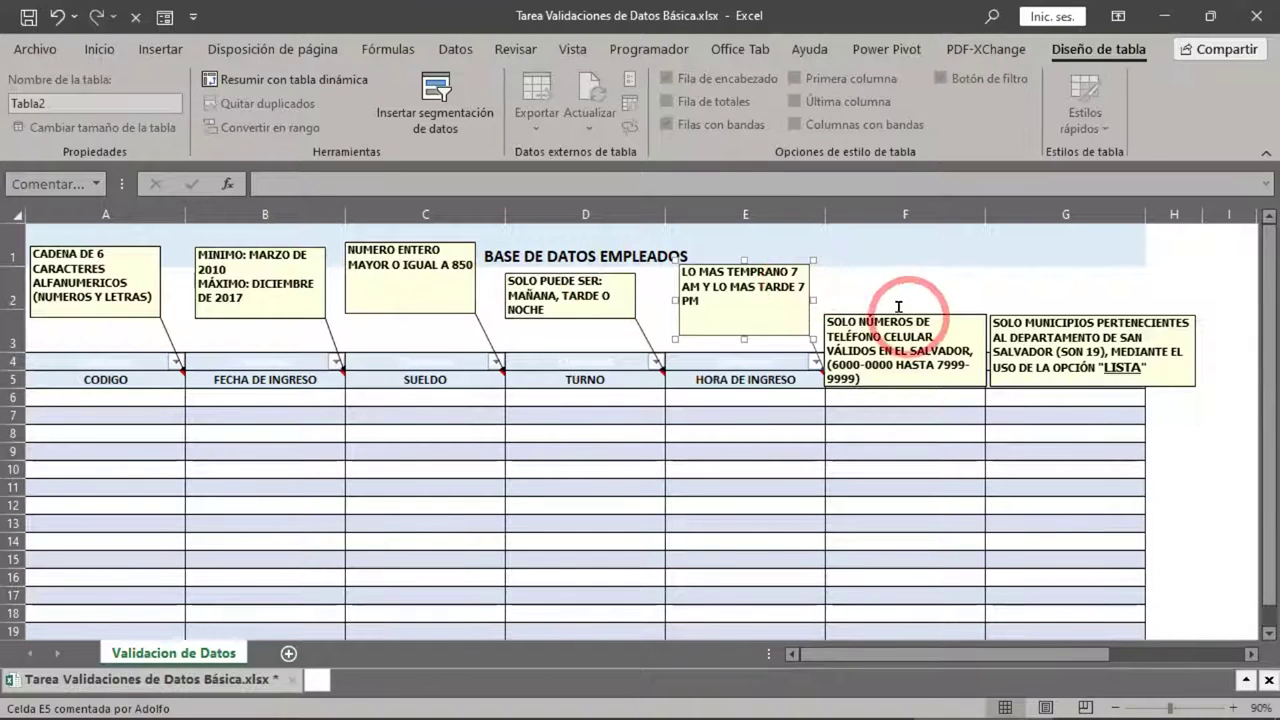
pyautogui.moveTo(904, 311); pyautogui.dragTo(904, 252)
pyautogui.moveTo(1082, 302); pyautogui.dragTo(1094, 250)
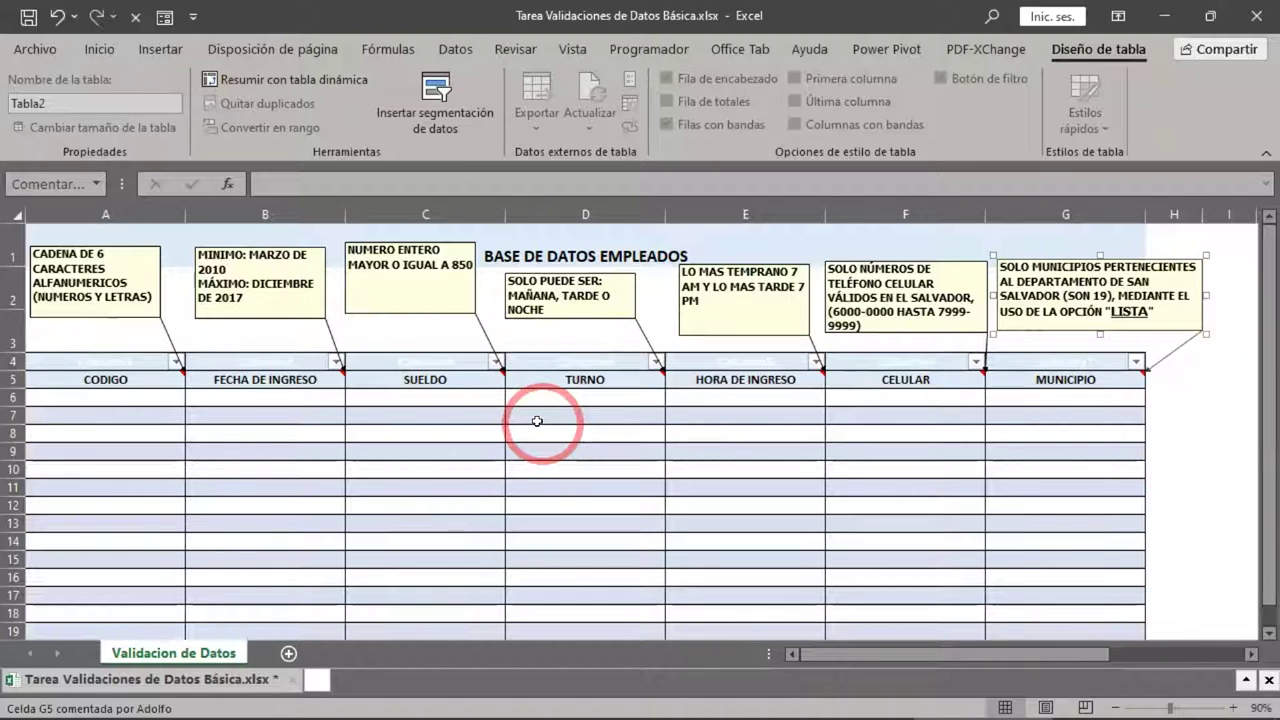
# - Open the data entry form from the table cell C7, examine its field labels and record values, and close it
pyautogui.click(487, 412)
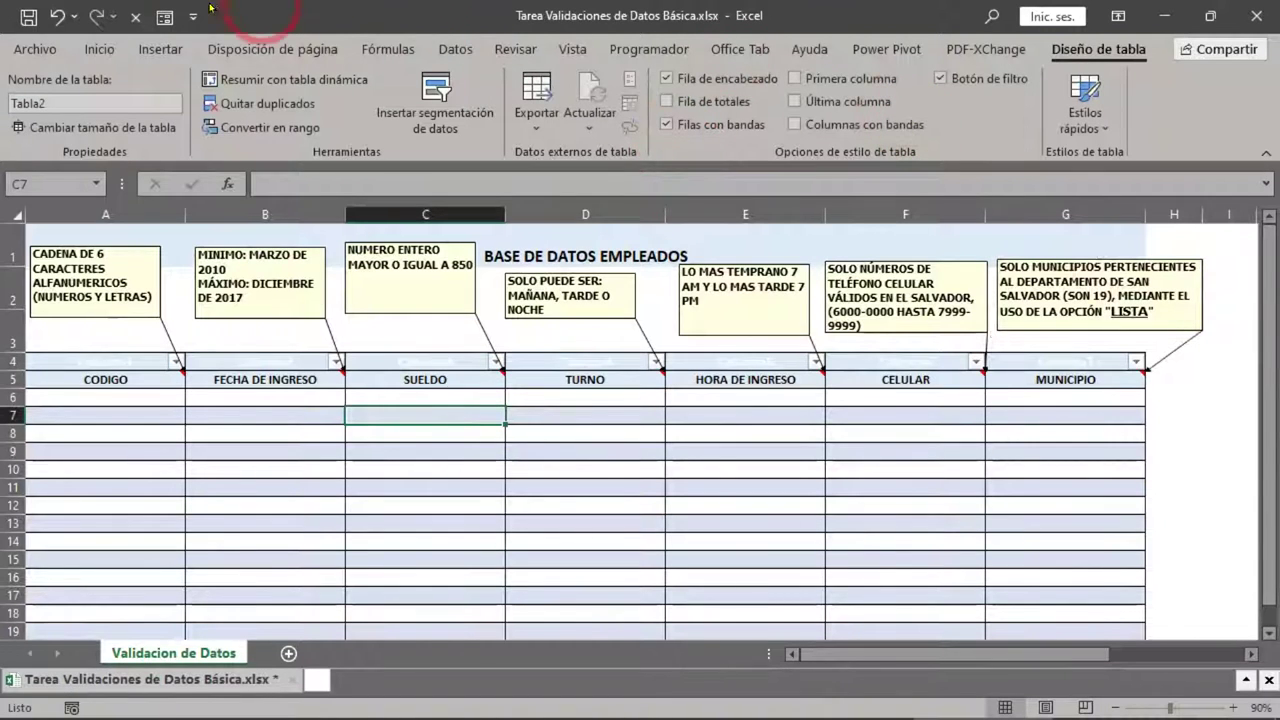
pyautogui.click(165, 17)
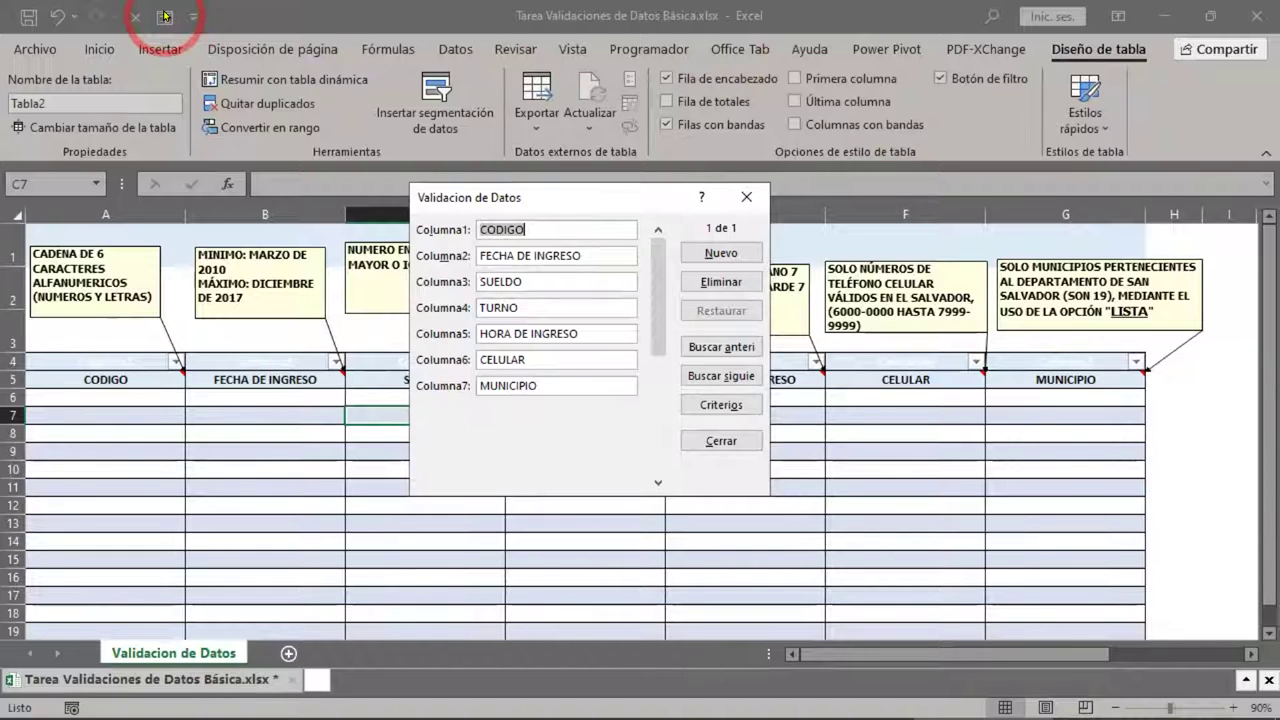
pyautogui.click(438, 234)
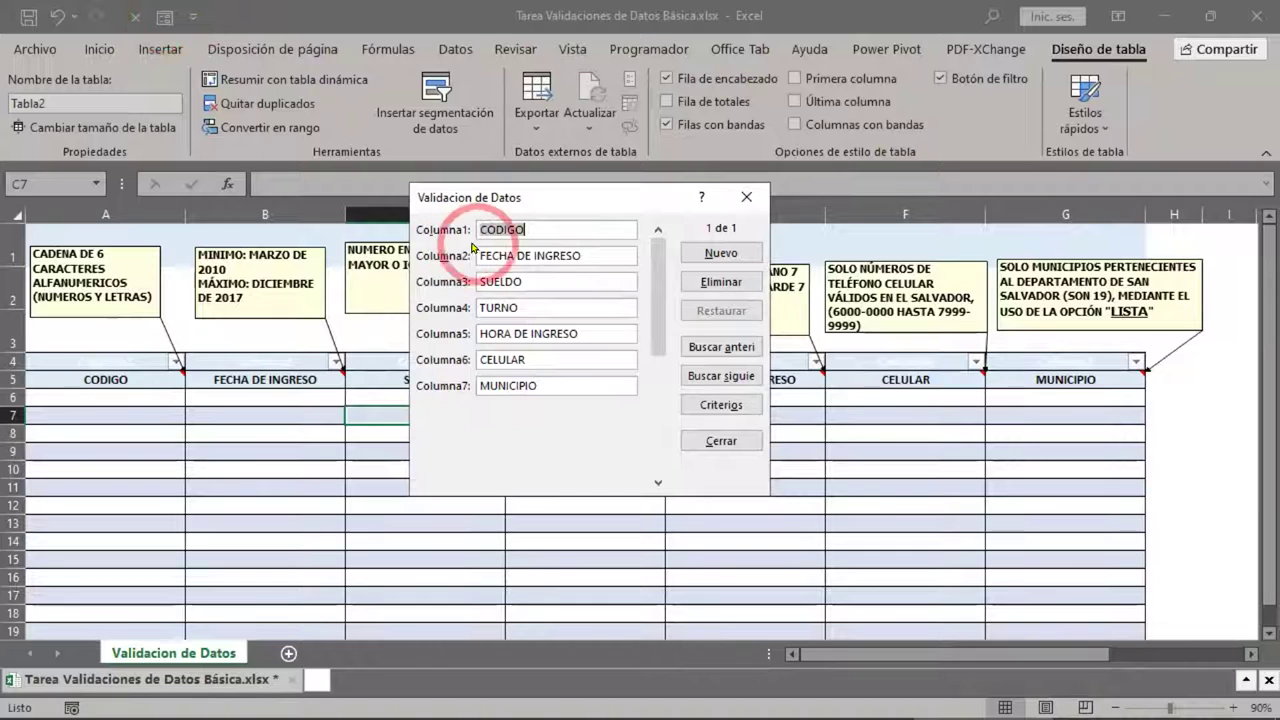
pyautogui.click(439, 238)
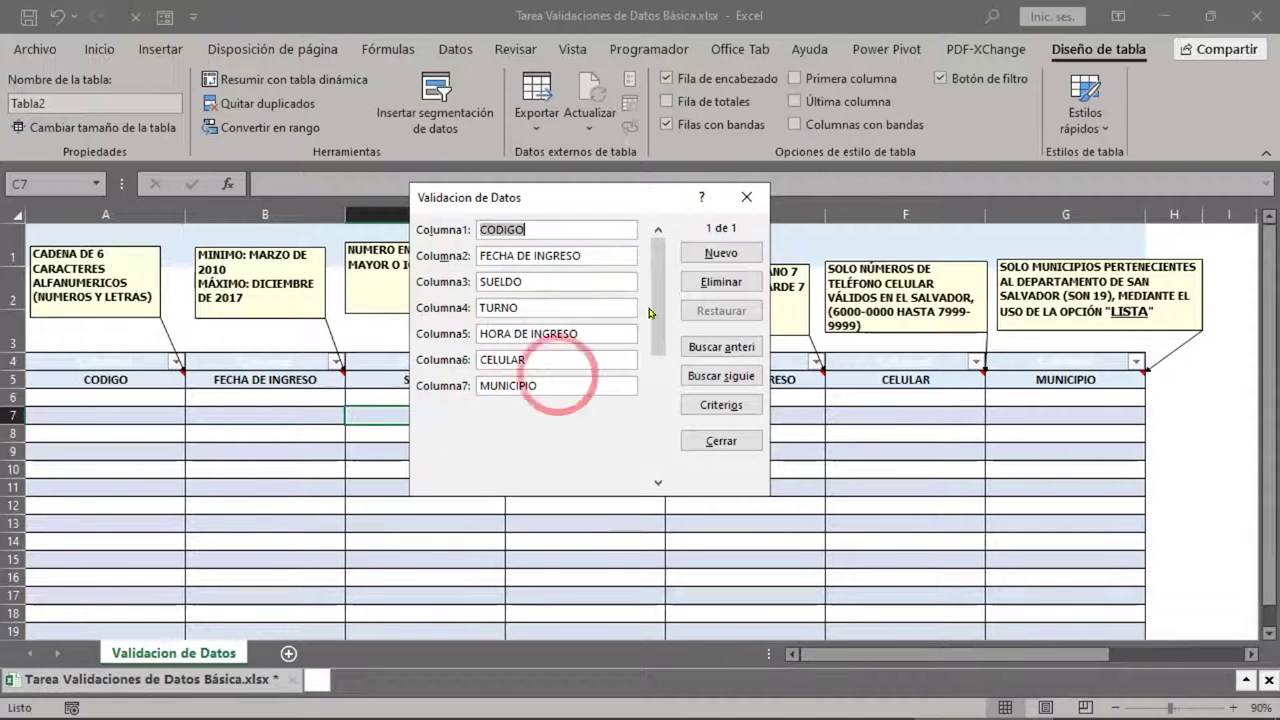
pyautogui.click(746, 198)
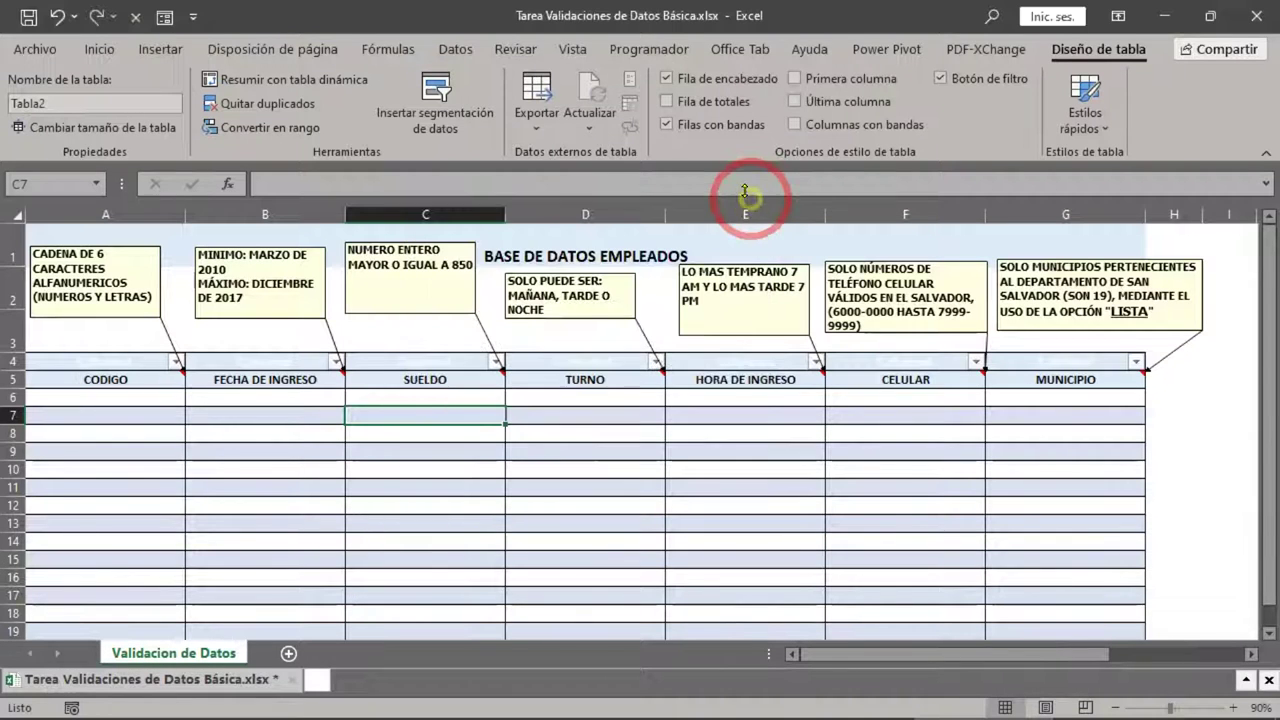
pyautogui.click(13, 361)
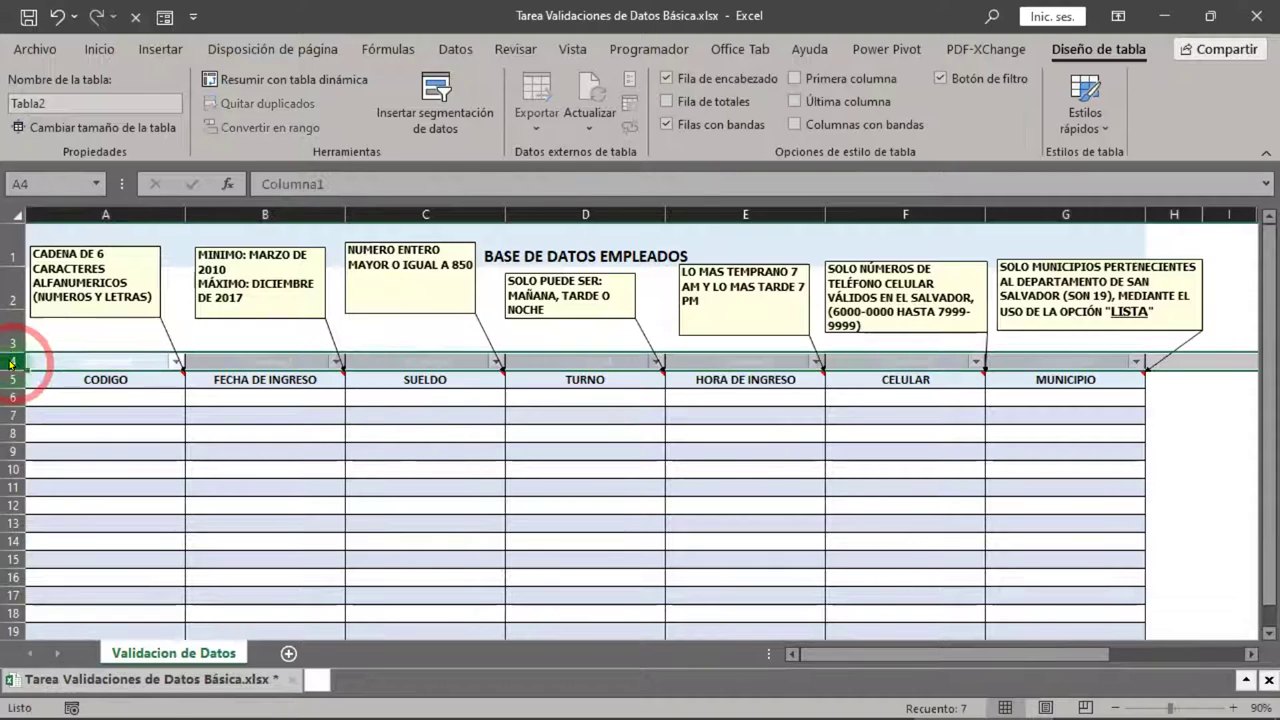
pyautogui.rightClick(11, 361)
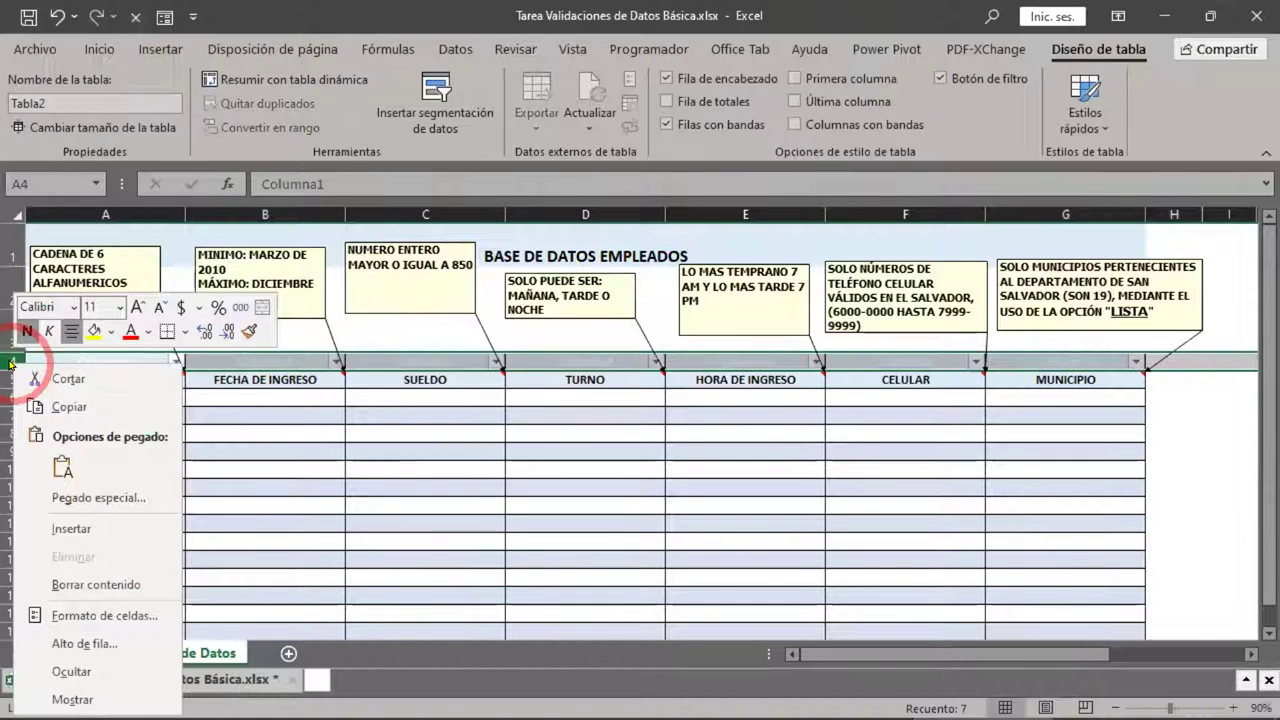
pyautogui.click(360, 485)
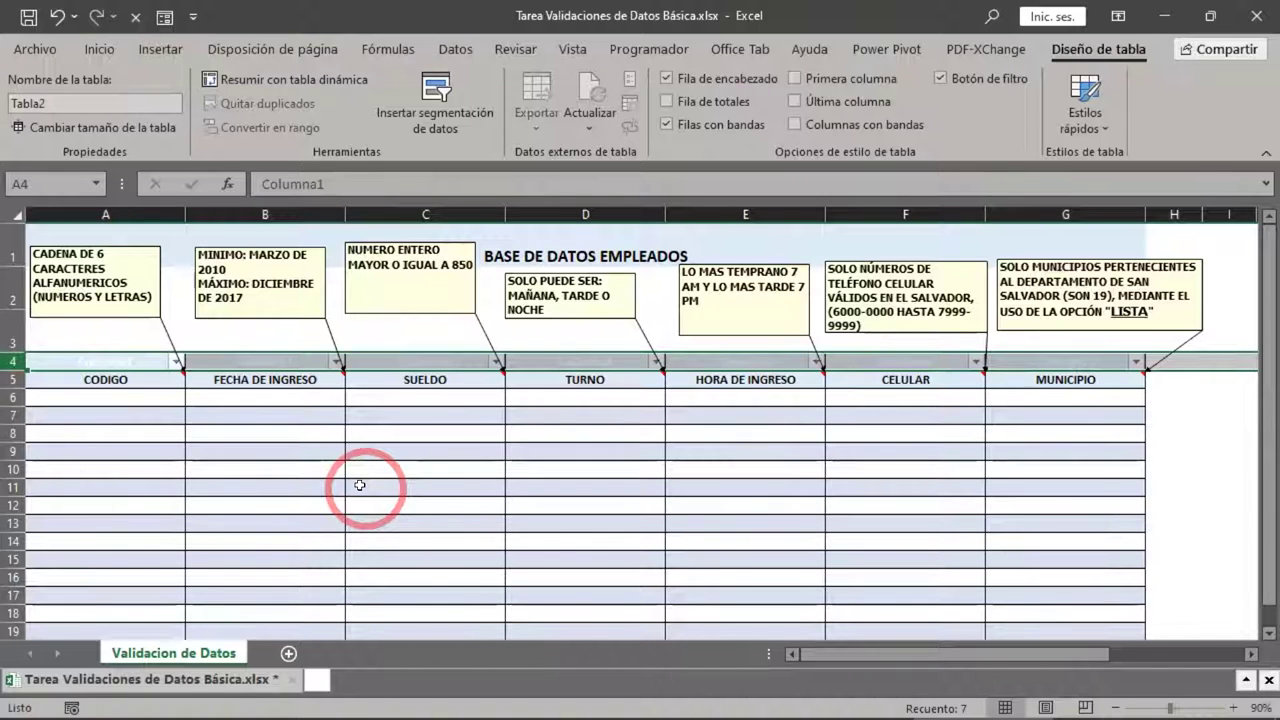
# - Undo the moves of the notes and the table formatting of the employee range
pyautogui.click(57, 16)
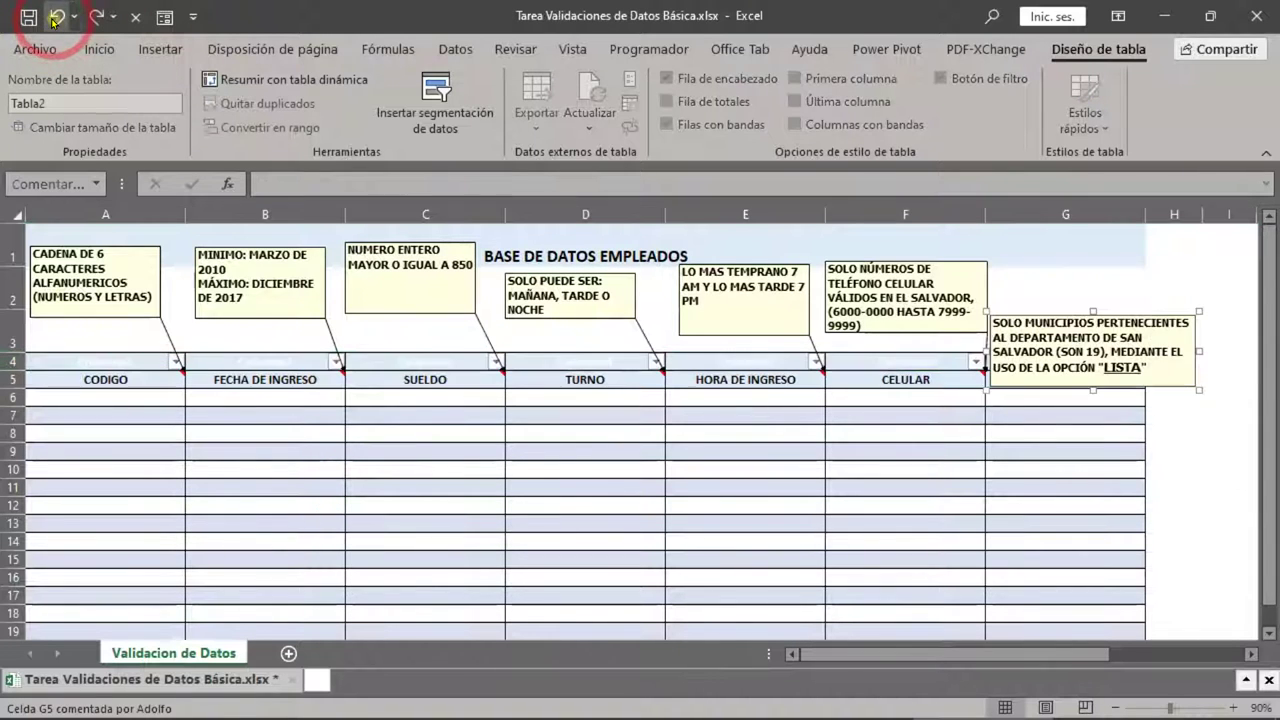
pyautogui.click(57, 16)
pyautogui.click(57, 16)
pyautogui.click(57, 16)
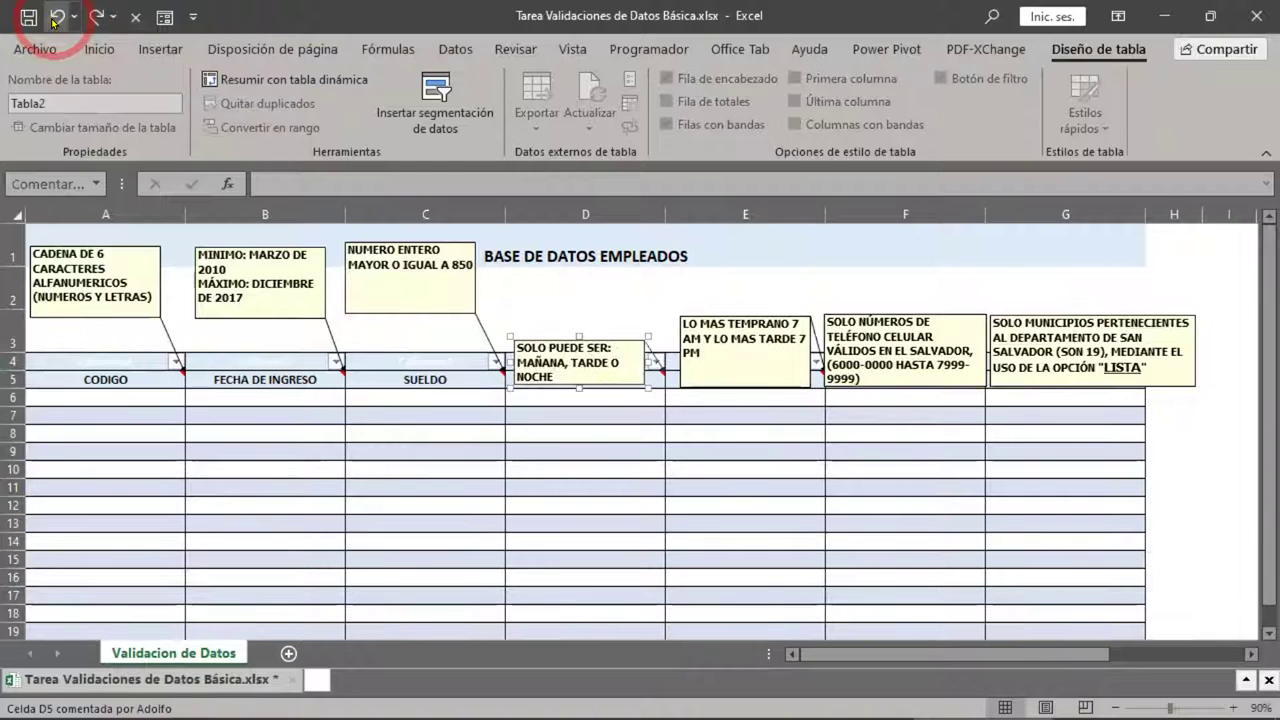
pyautogui.click(57, 16)
pyautogui.click(57, 16)
pyautogui.click(57, 16)
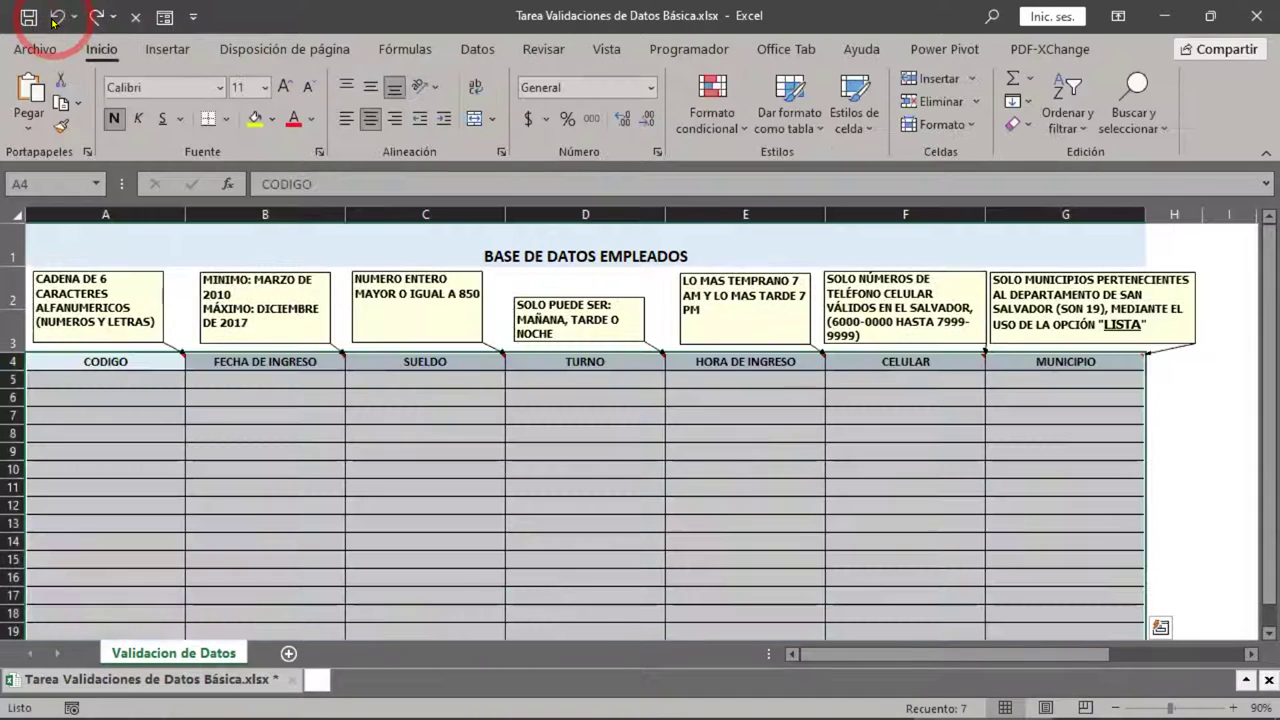
pyautogui.click(359, 441)
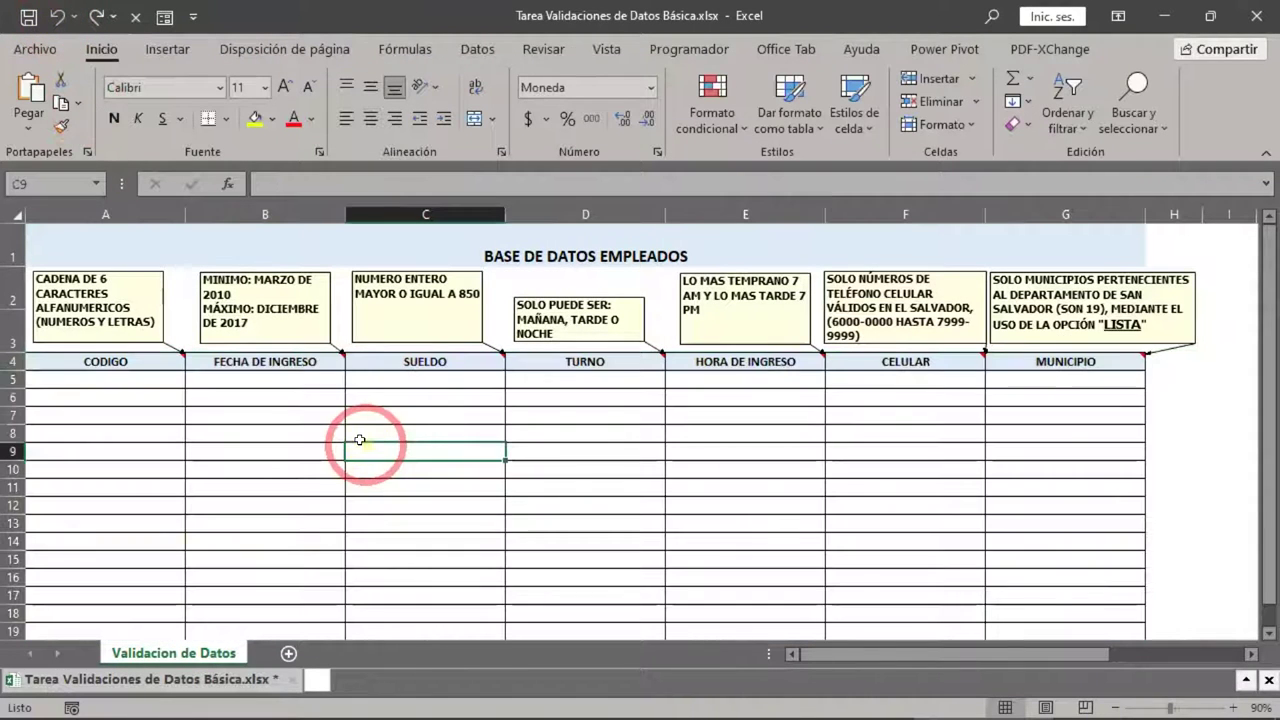
# - Move the CODIGO note upward so it no longer covers cell A3
pyautogui.click(10, 322)
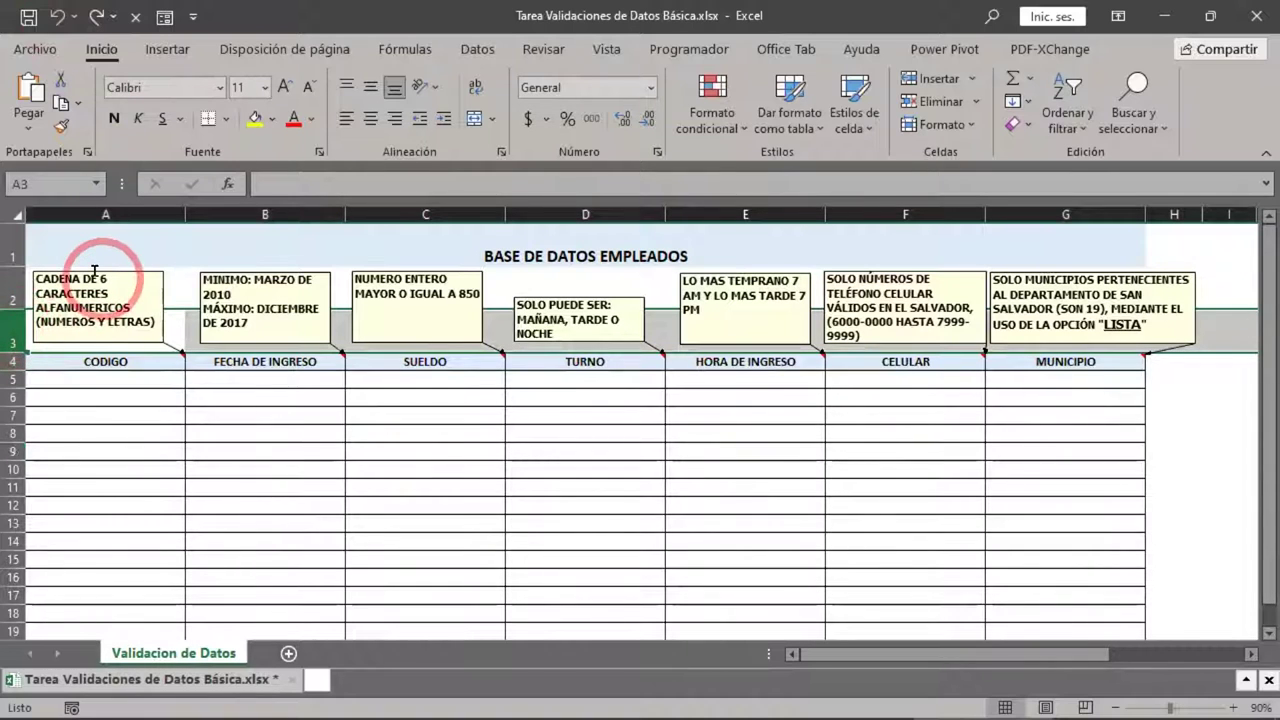
pyautogui.moveTo(96, 266); pyautogui.dragTo(112, 229)
pyautogui.click(112, 323)
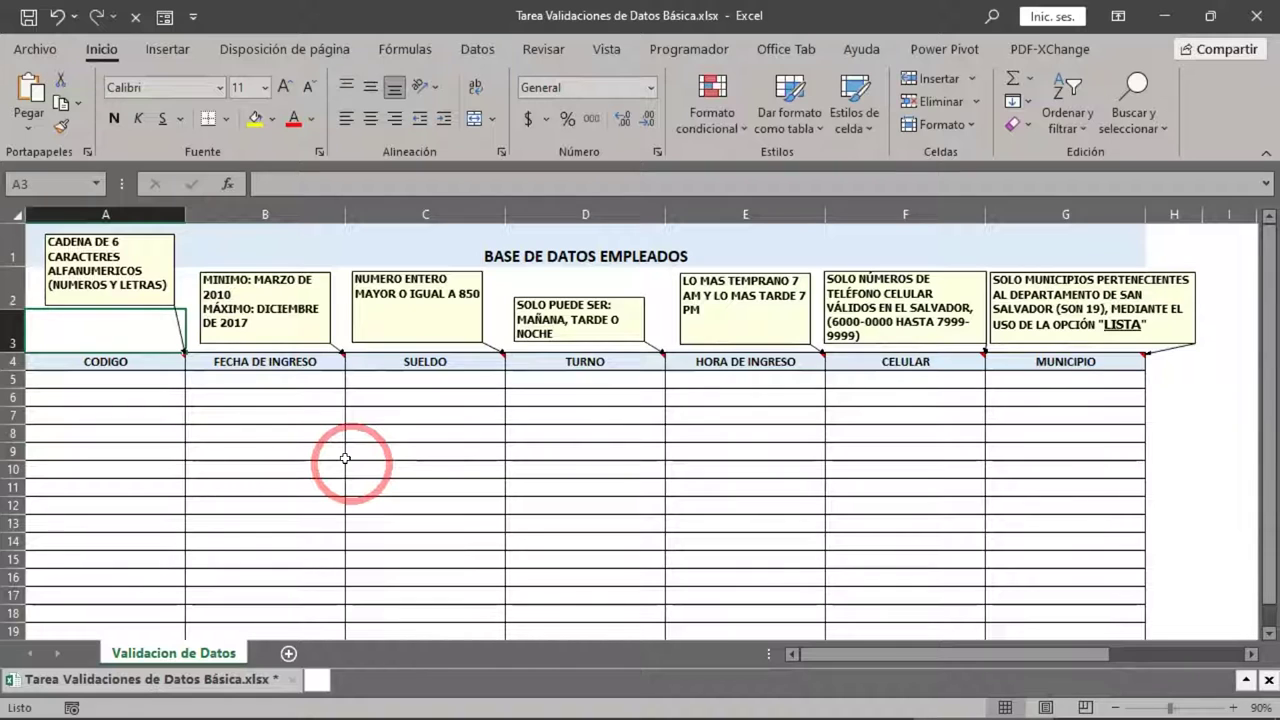
# - Delete the empty rows 2 and 3 between the title and the column headings
pyautogui.moveTo(9, 290); pyautogui.dragTo(5, 333)
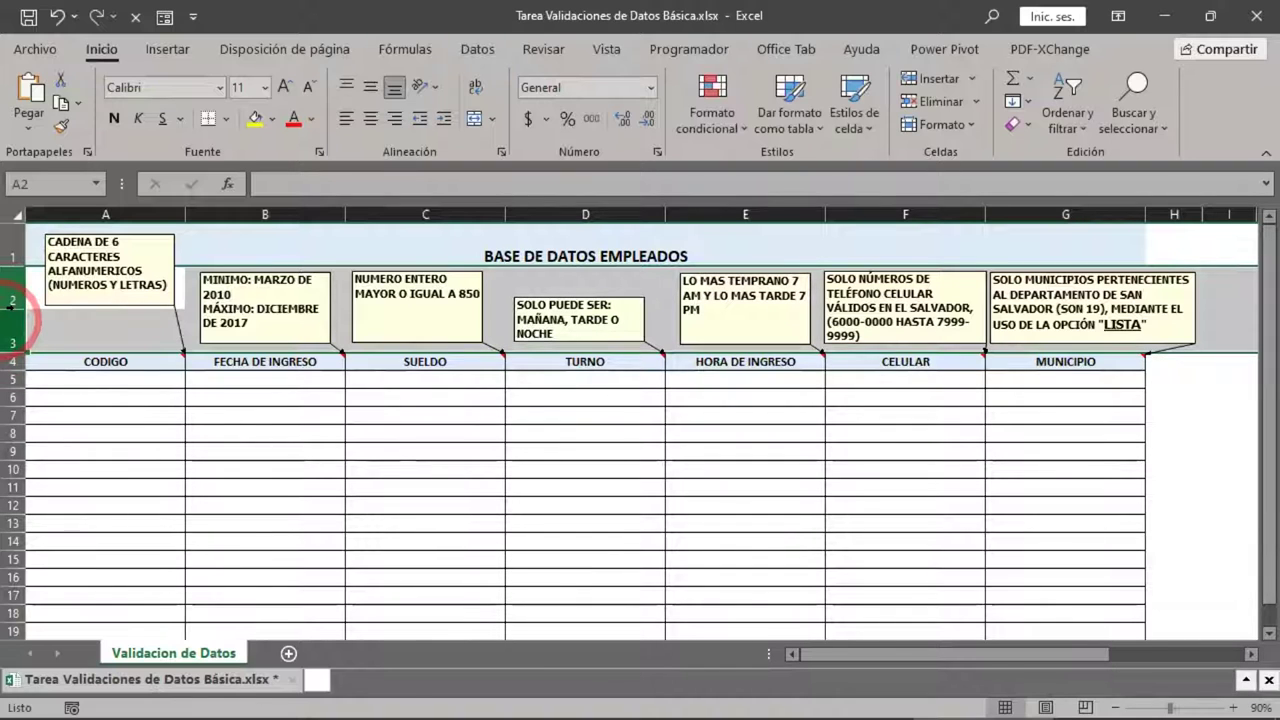
pyautogui.rightClick(10, 283)
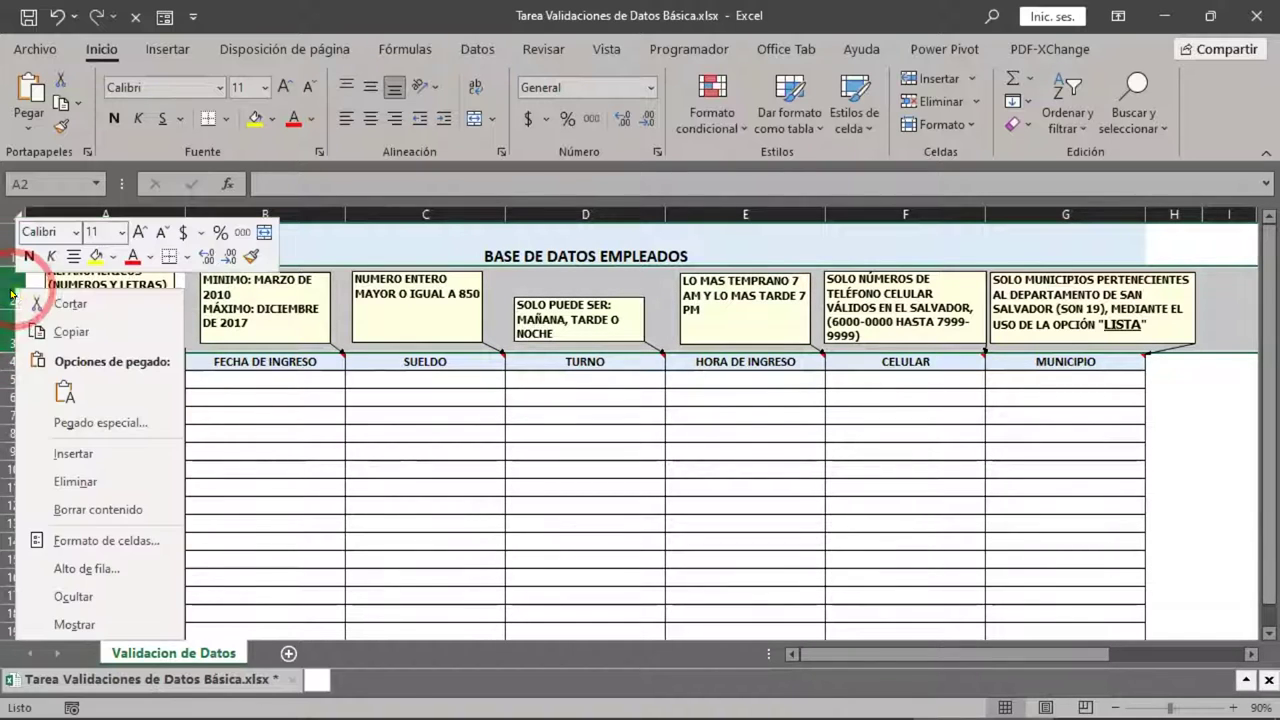
pyautogui.click(72, 481)
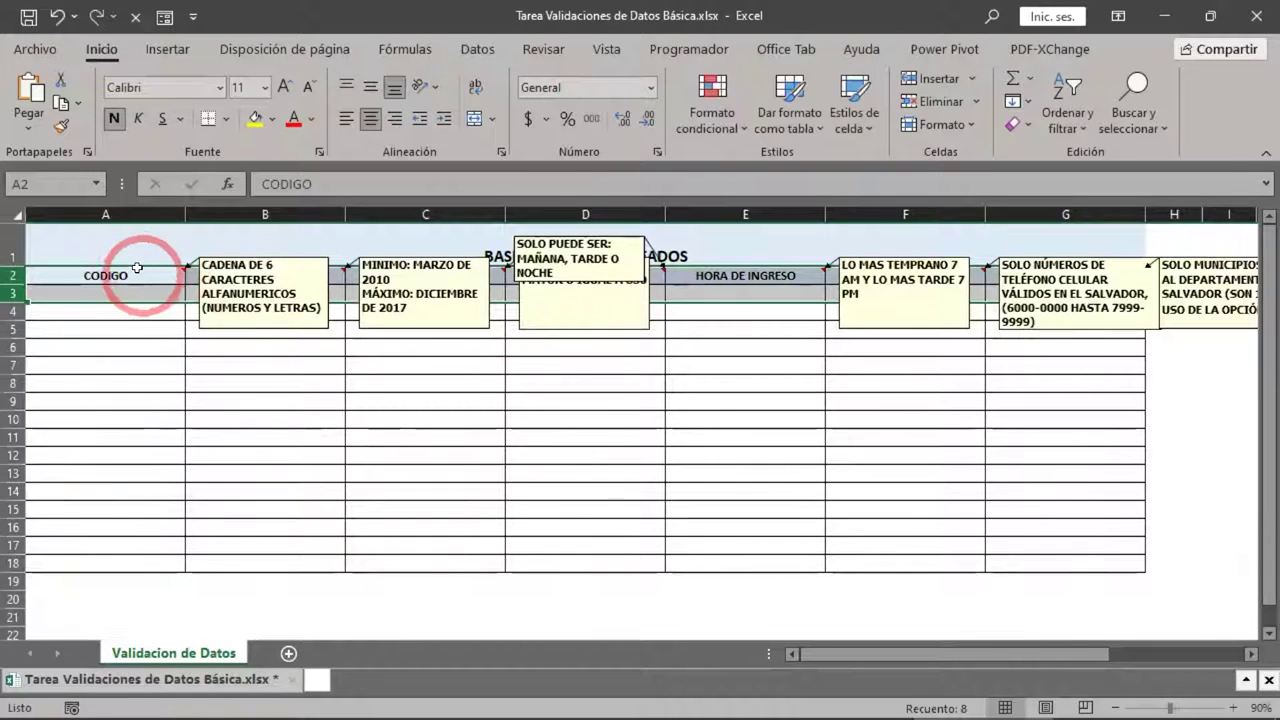
# - Try to open the data entry form for the range A2:G18, starting at the column headings
pyautogui.moveTo(137, 277); pyautogui.dragTo(1078, 557)
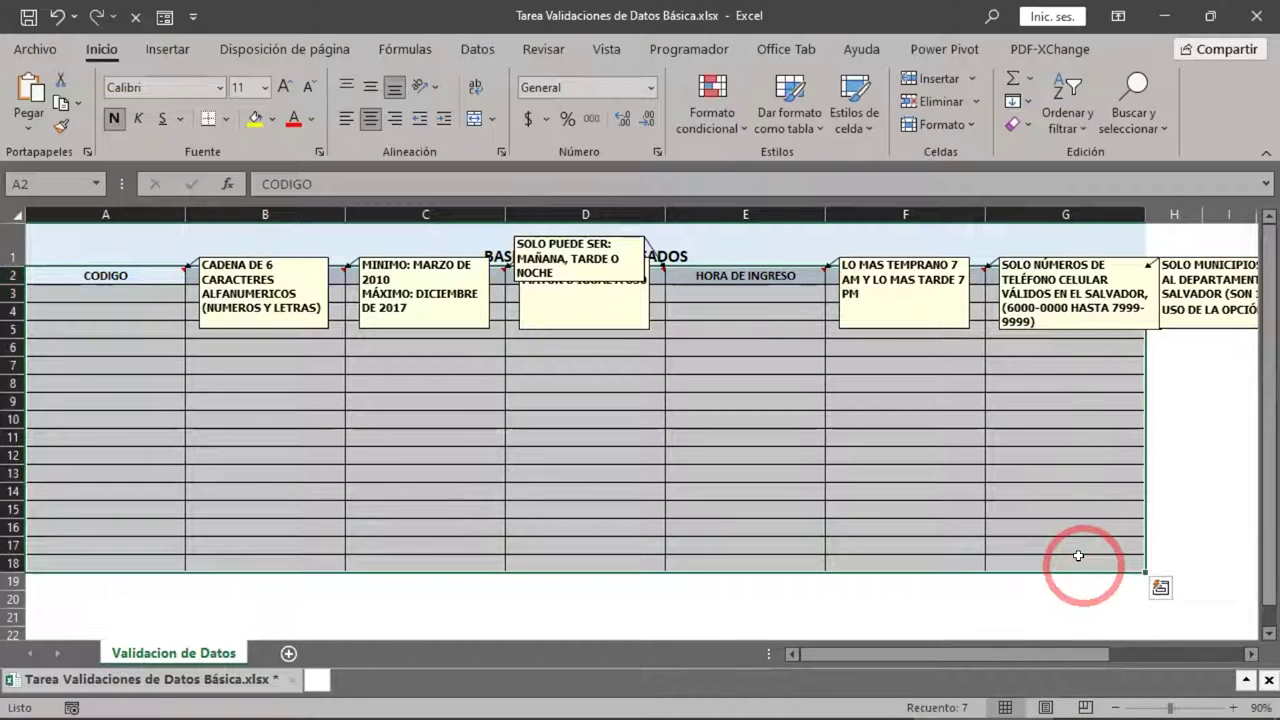
pyautogui.click(164, 17)
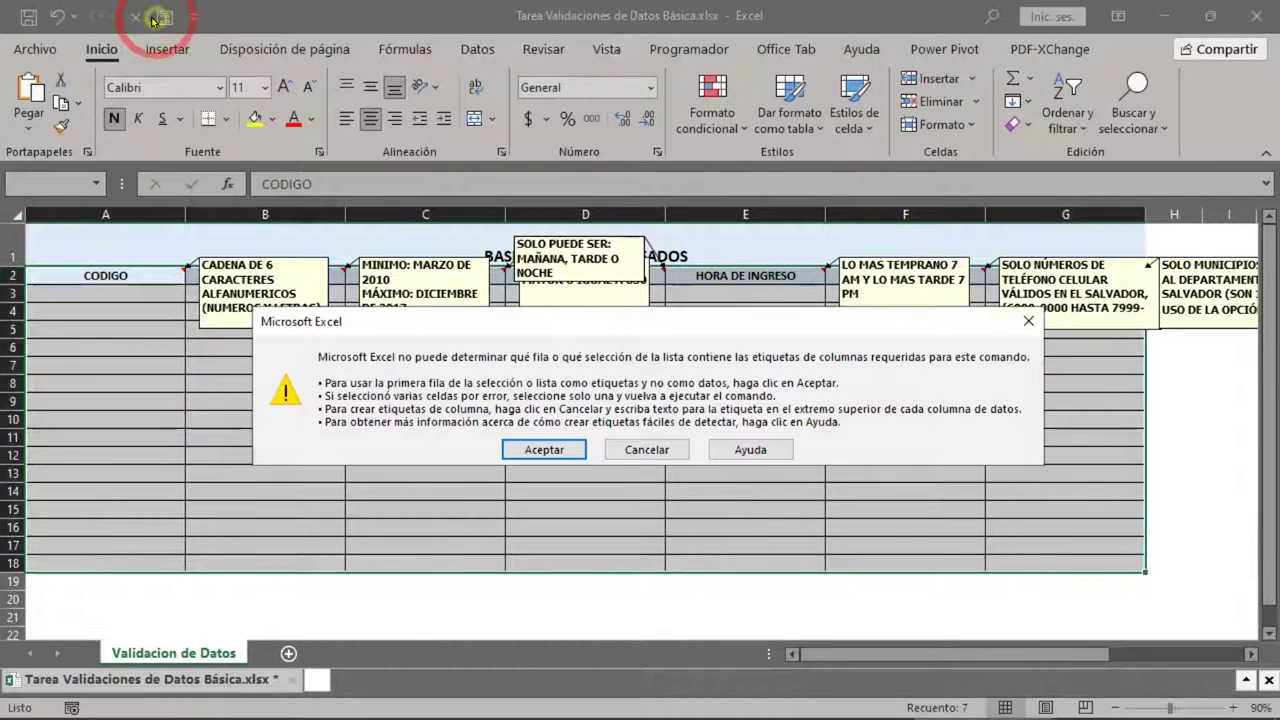
pyautogui.click(1028, 321)
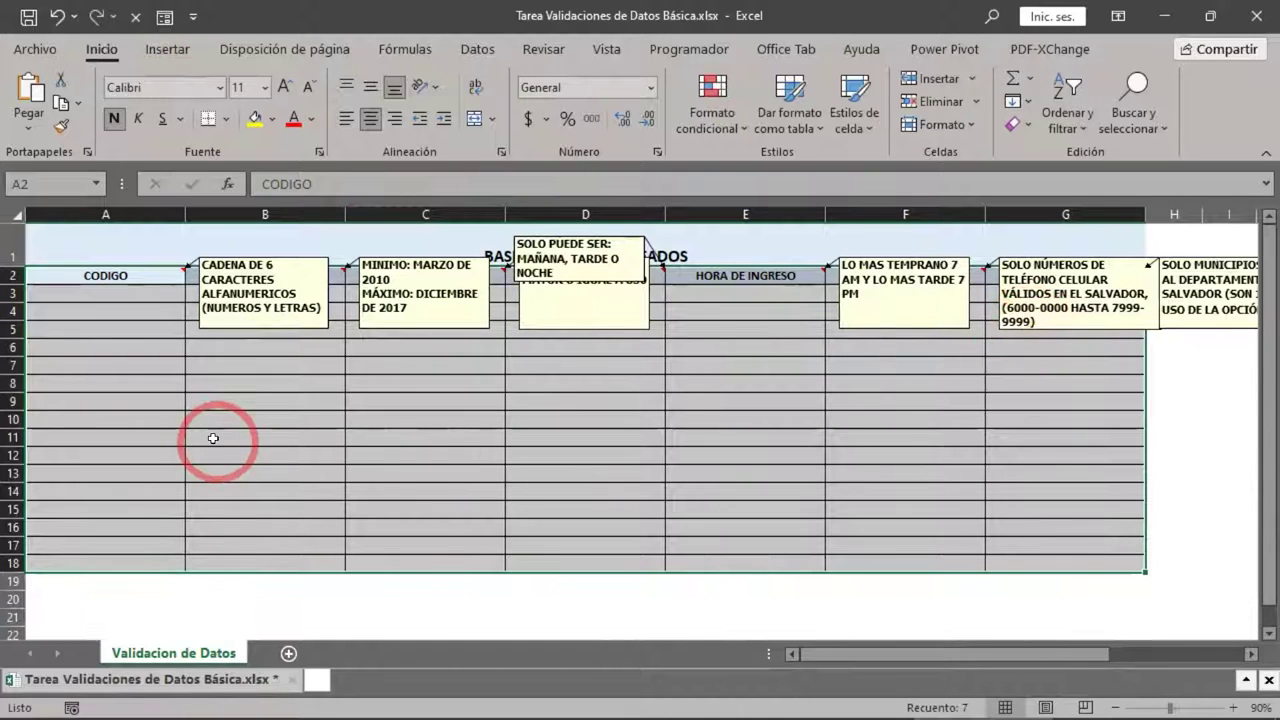
# - Delete the title row BASE DE DATOS EMPLEADOS above the column headings
pyautogui.click(104, 245)
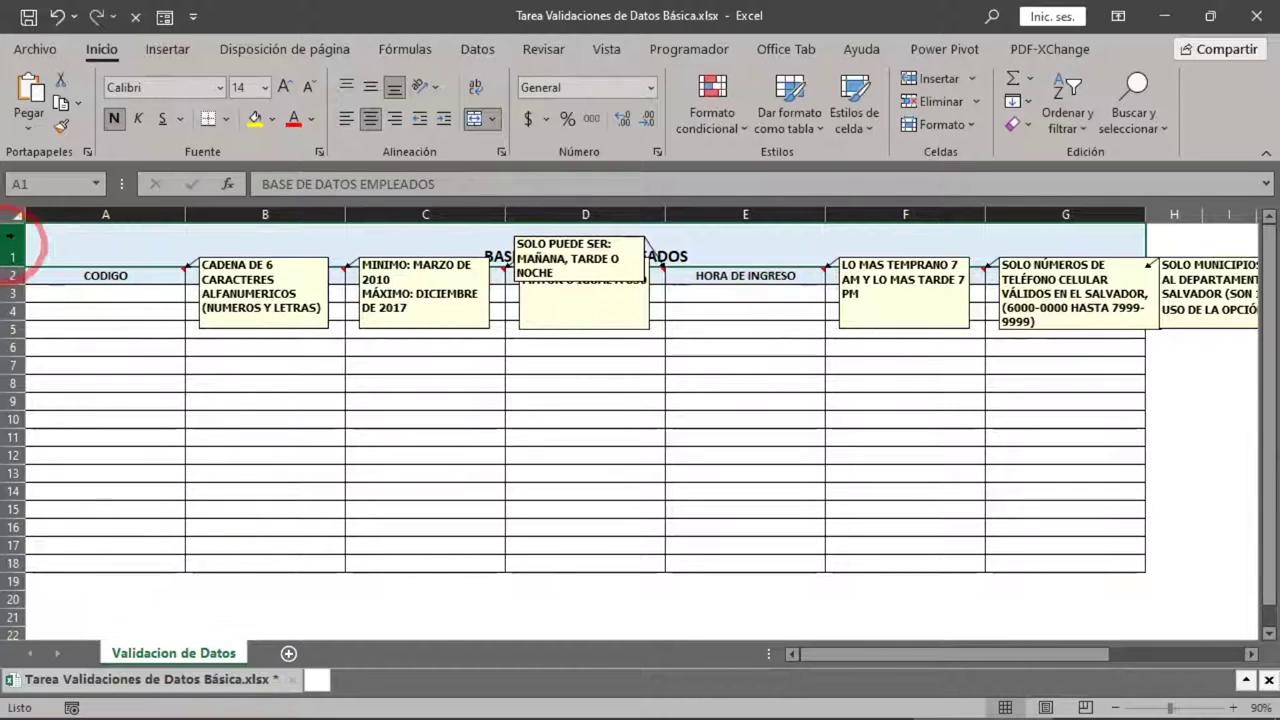
pyautogui.rightClick(11, 238)
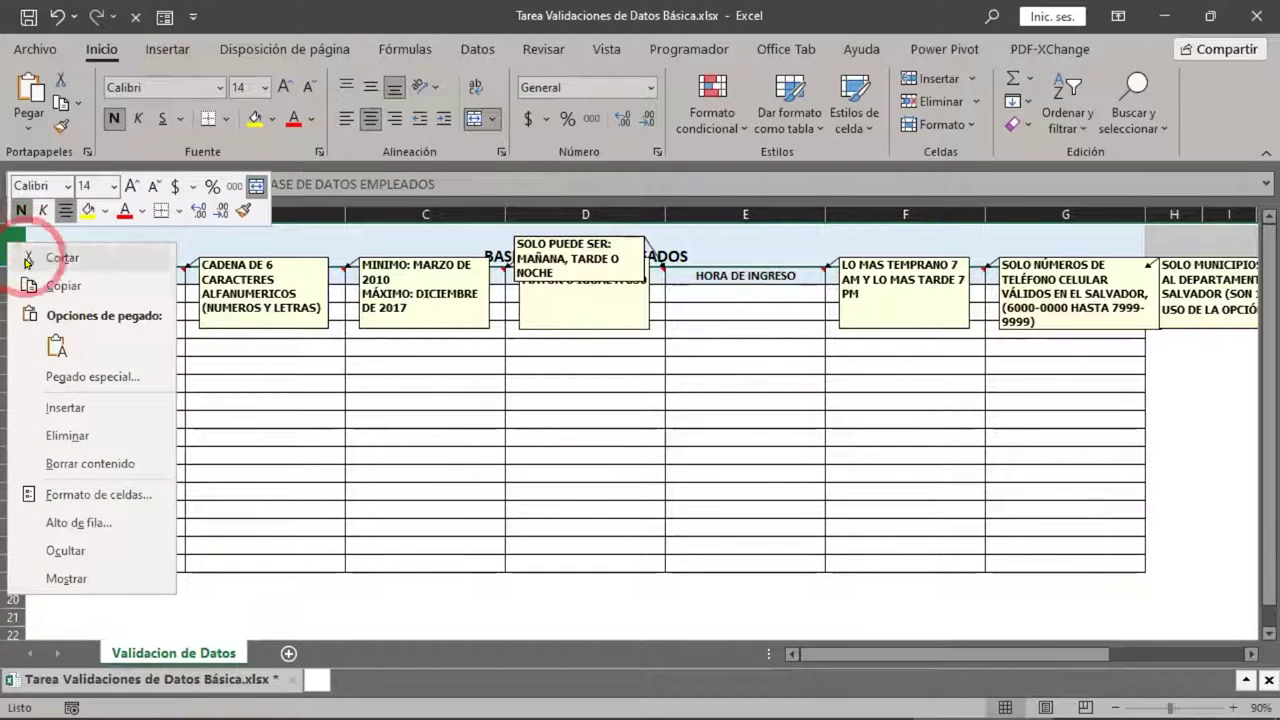
pyautogui.click(63, 434)
pyautogui.click(88, 410)
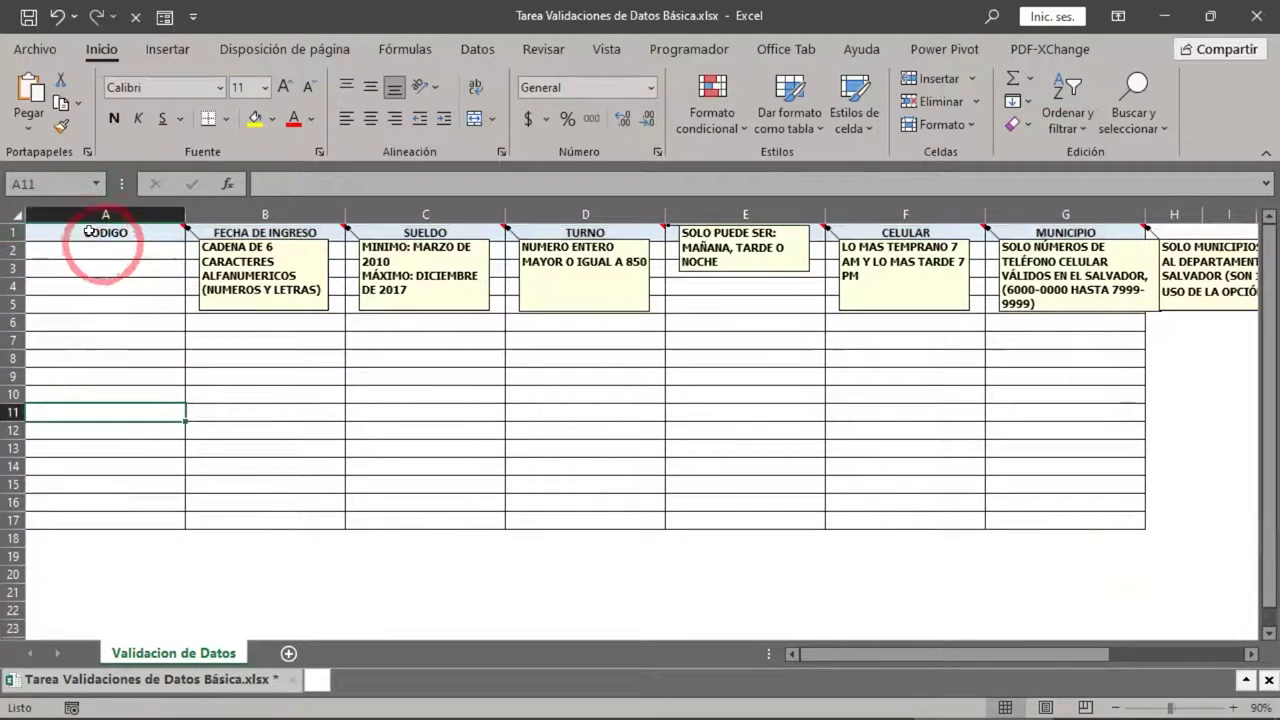
# - Try to open the data entry form for the range A1:G17 with the column headings in the first row
pyautogui.moveTo(88, 231); pyautogui.dragTo(1086, 511)
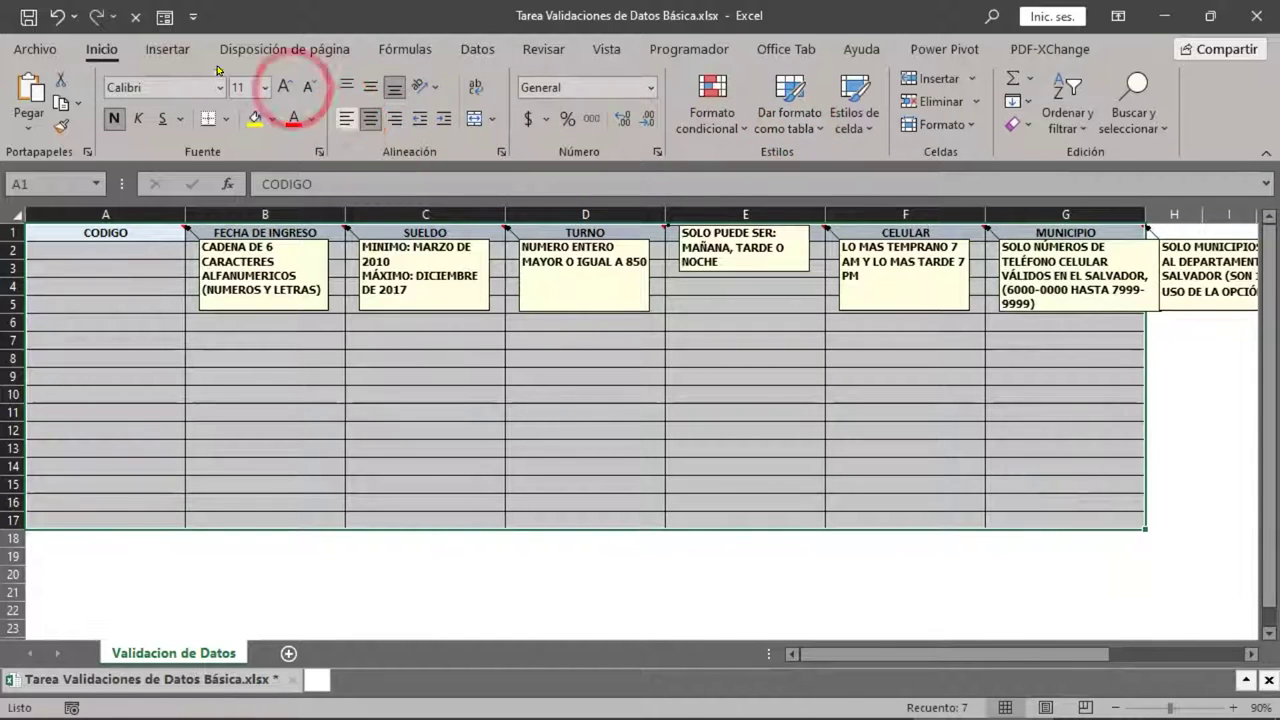
pyautogui.click(163, 16)
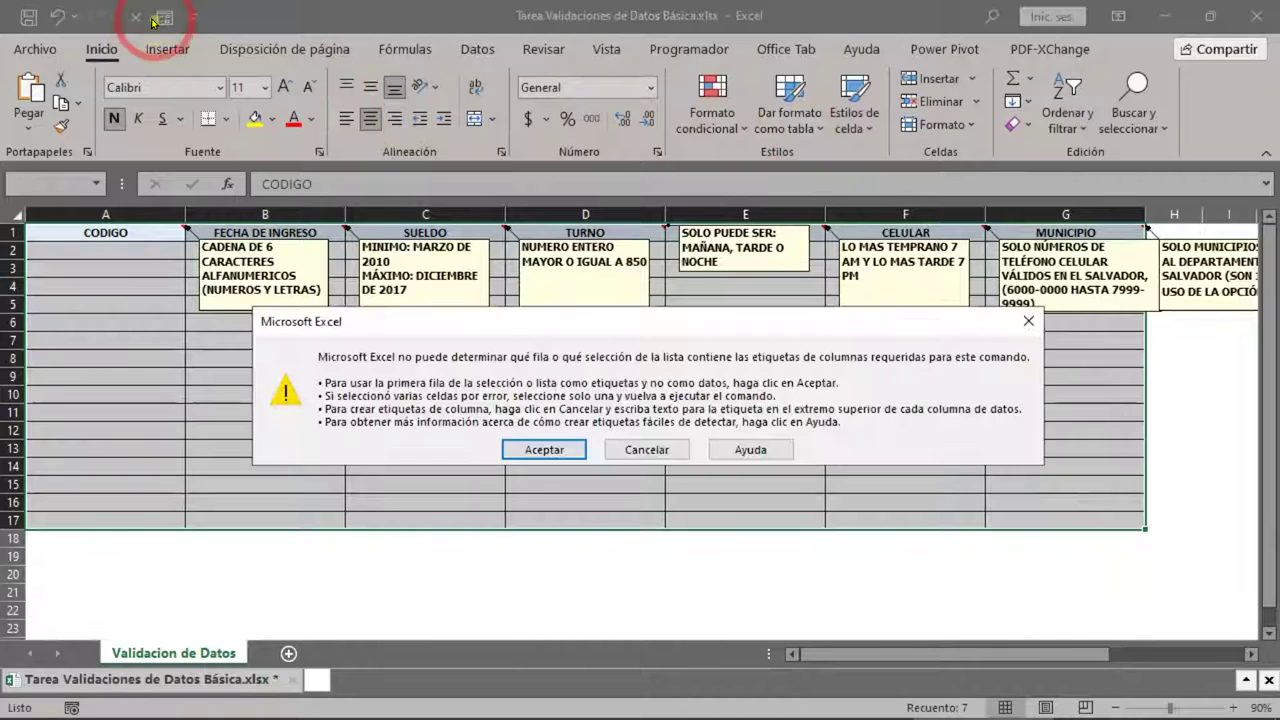
pyautogui.click(1024, 320)
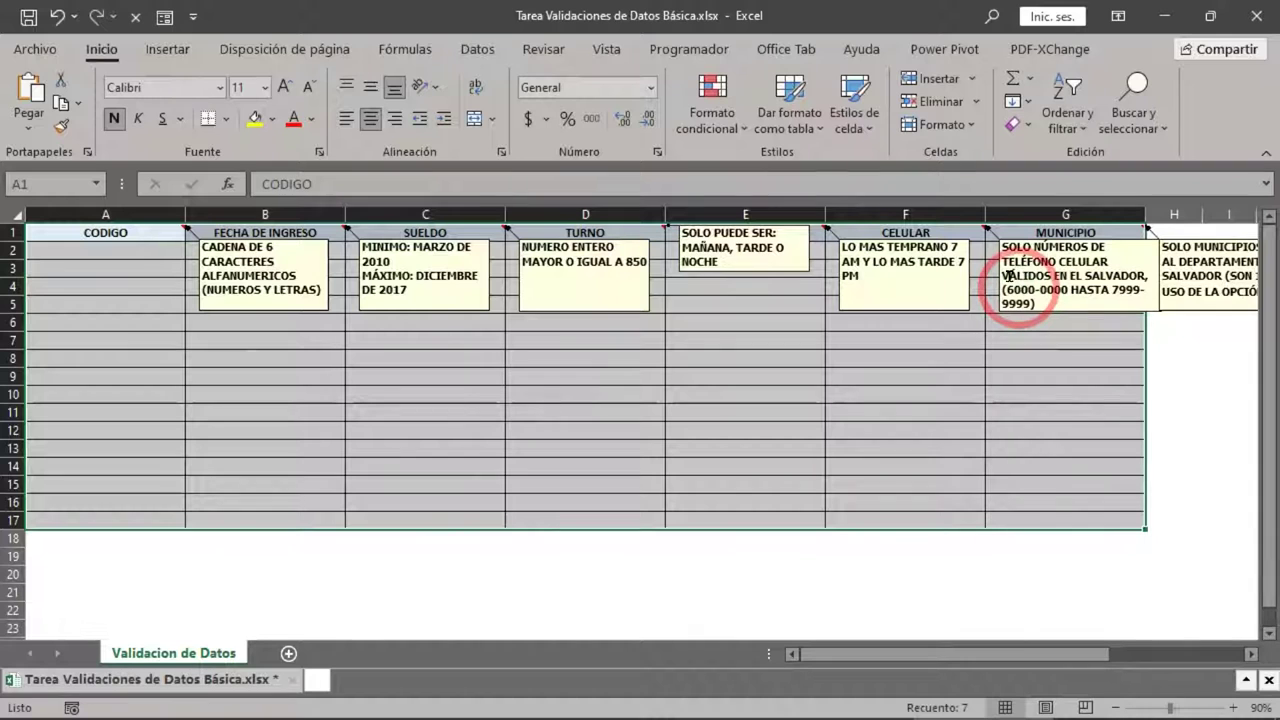
# - Undo the deletion of the title row and of the two empty rows between the title and the column headings
pyautogui.click(57, 17)
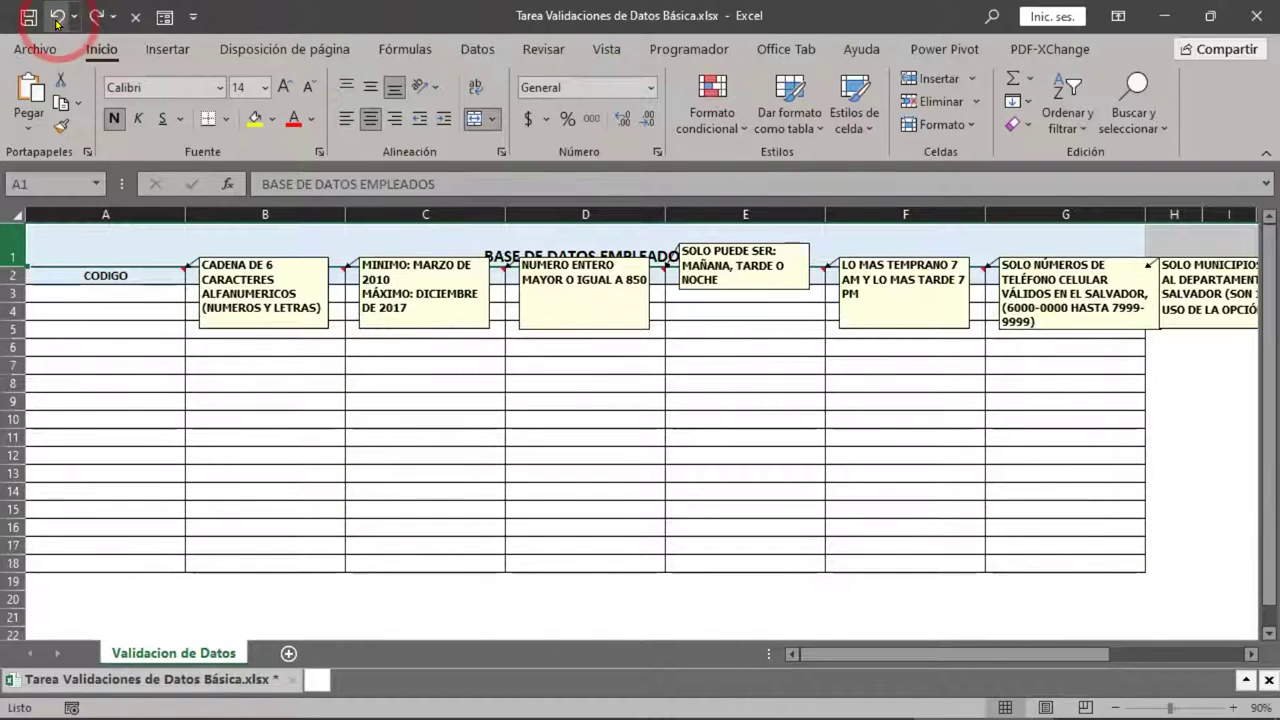
pyautogui.click(57, 17)
pyautogui.click(150, 358)
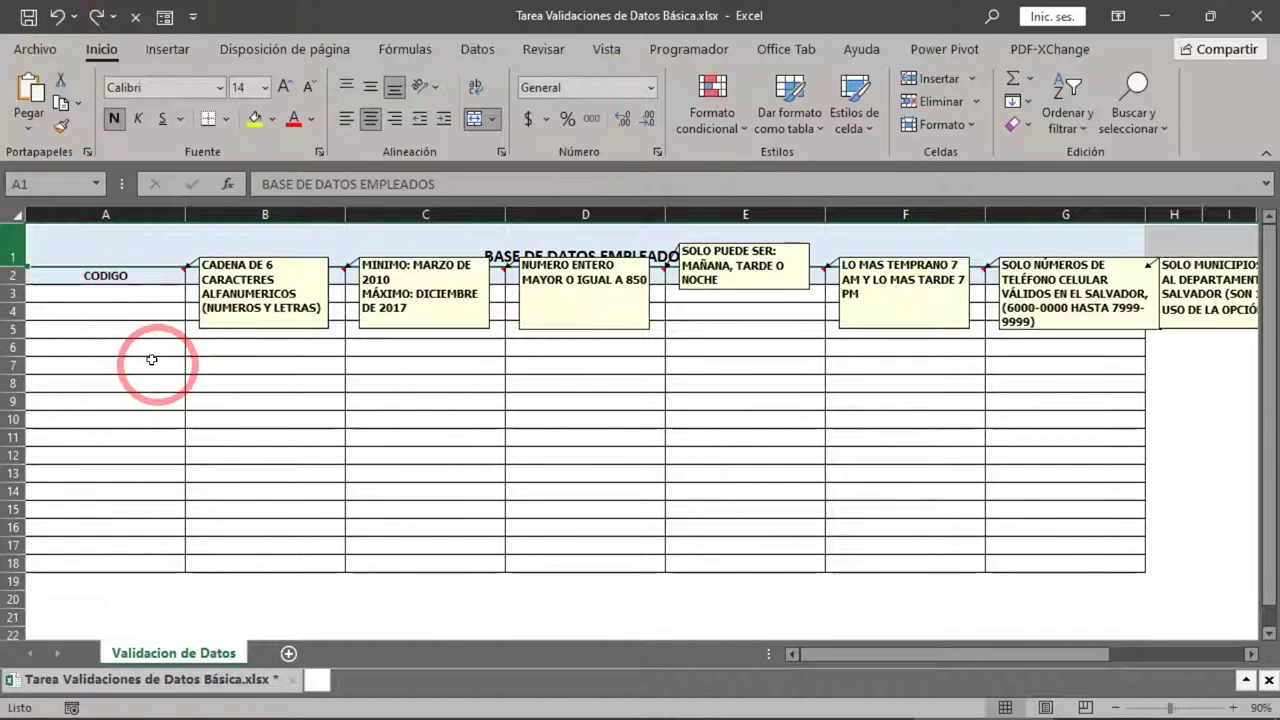
pyautogui.click(57, 17)
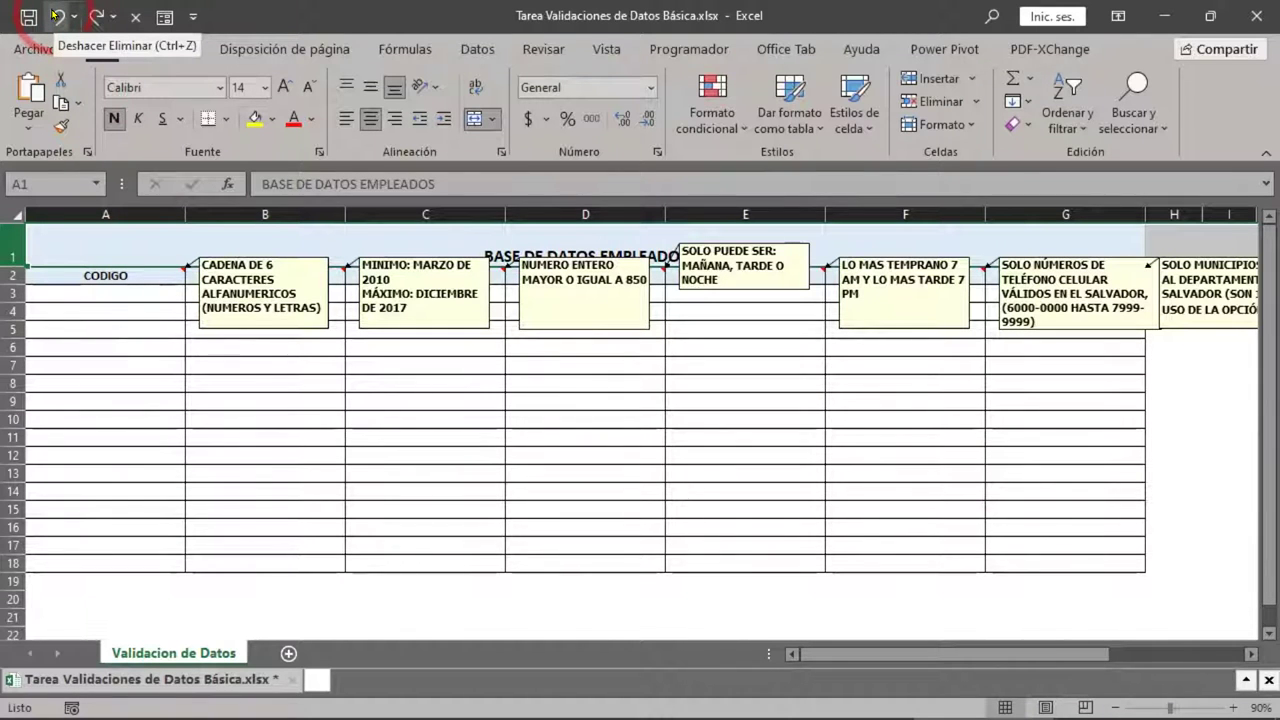
pyautogui.click(57, 17)
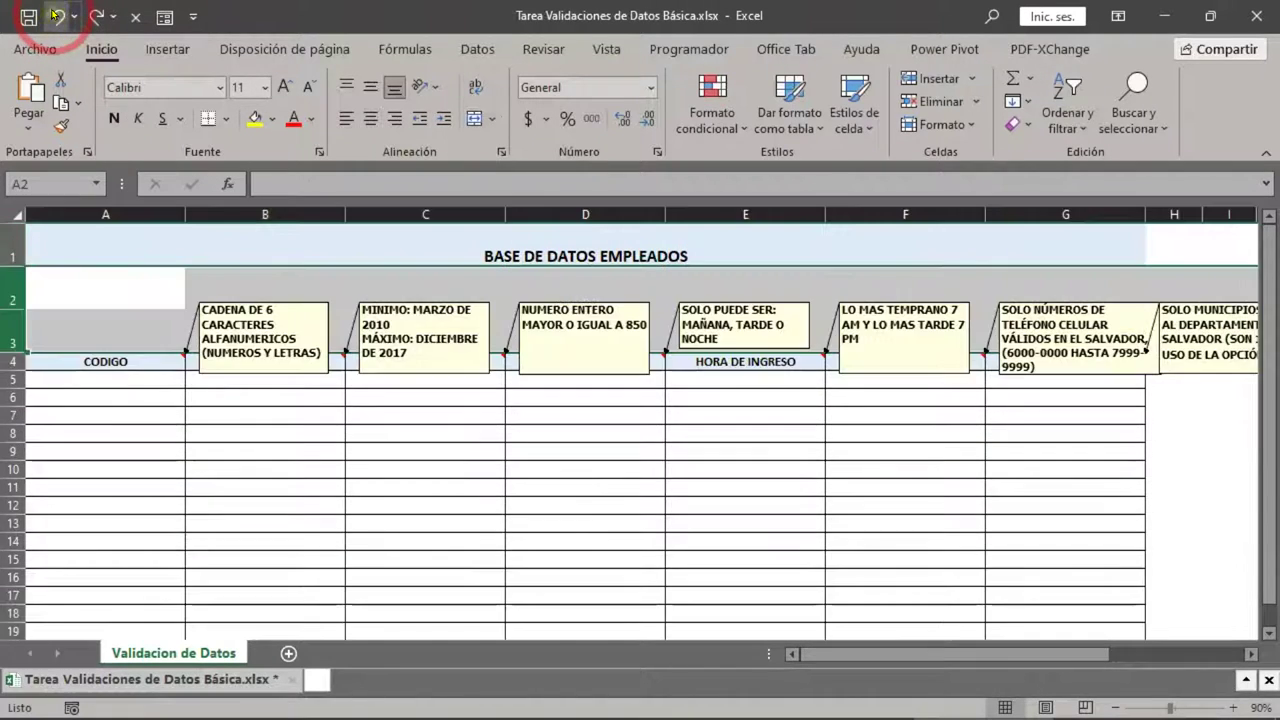
pyautogui.click(124, 286)
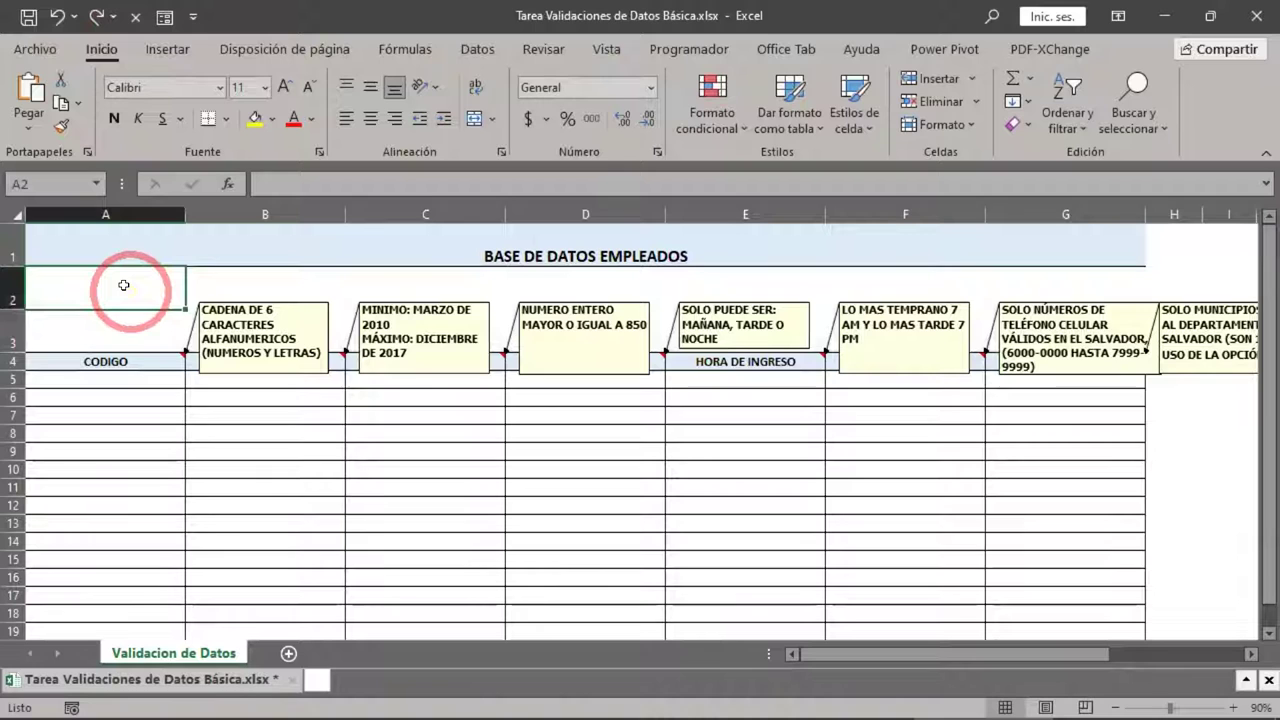
pyautogui.click(98, 19)
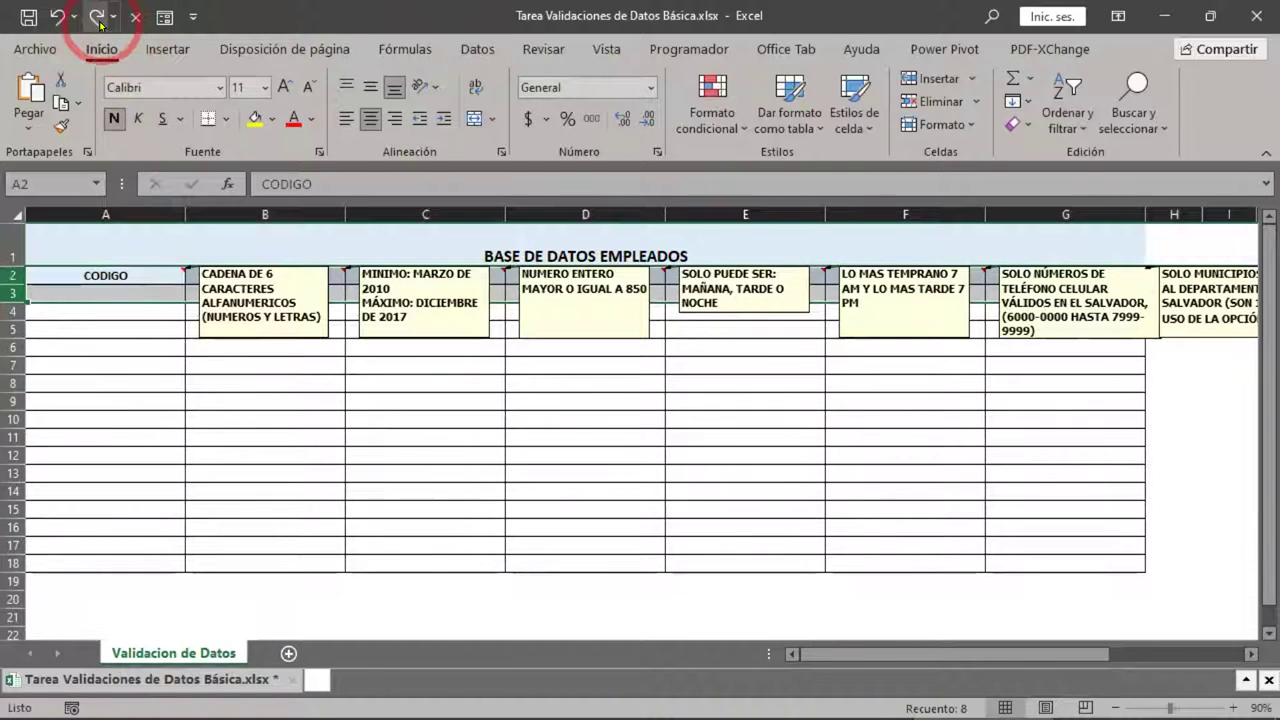
pyautogui.click(57, 17)
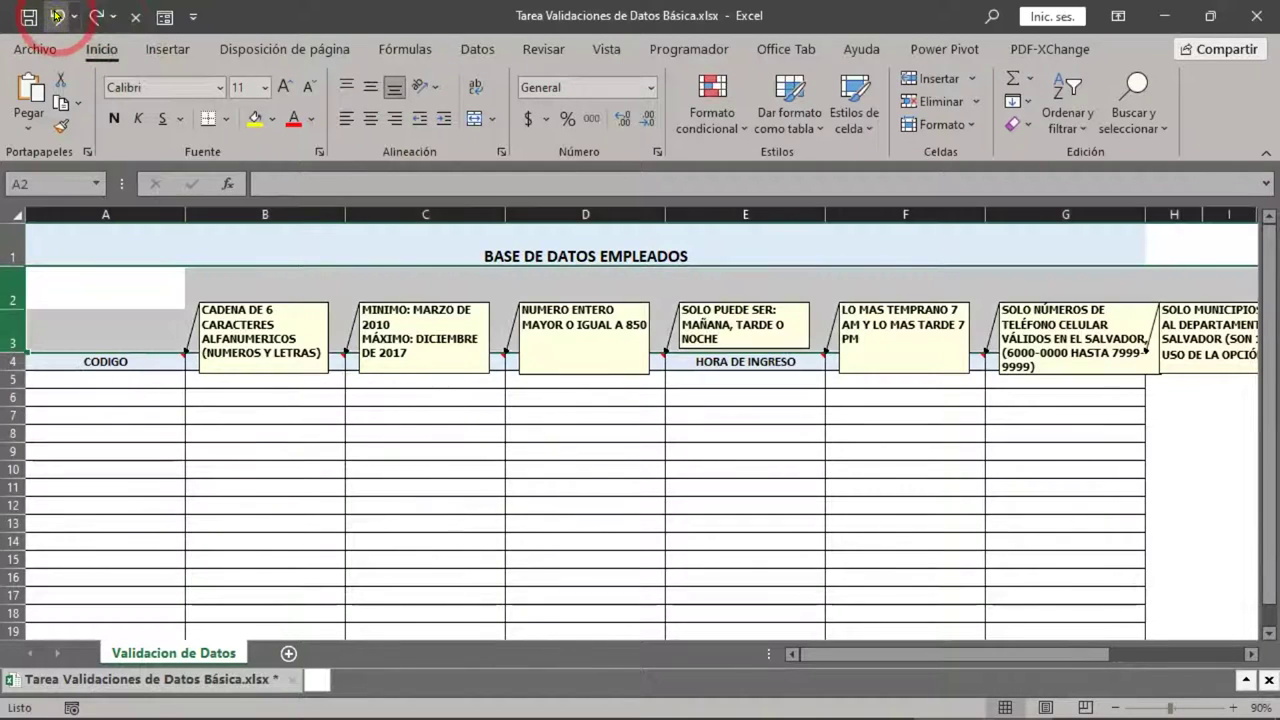
# - Undo the last move of the CODIGO note so it sits above its column heading again
pyautogui.click(57, 17)
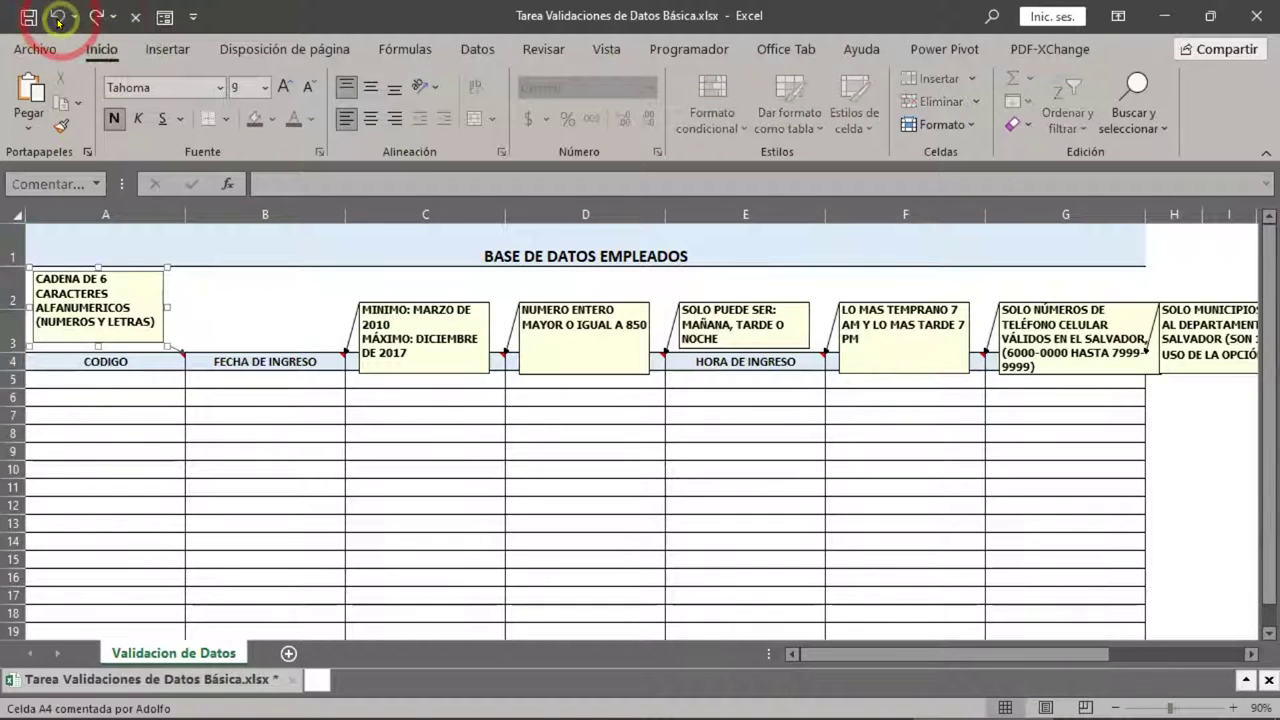
pyautogui.click(58, 20)
pyautogui.click(57, 17)
pyautogui.click(57, 18)
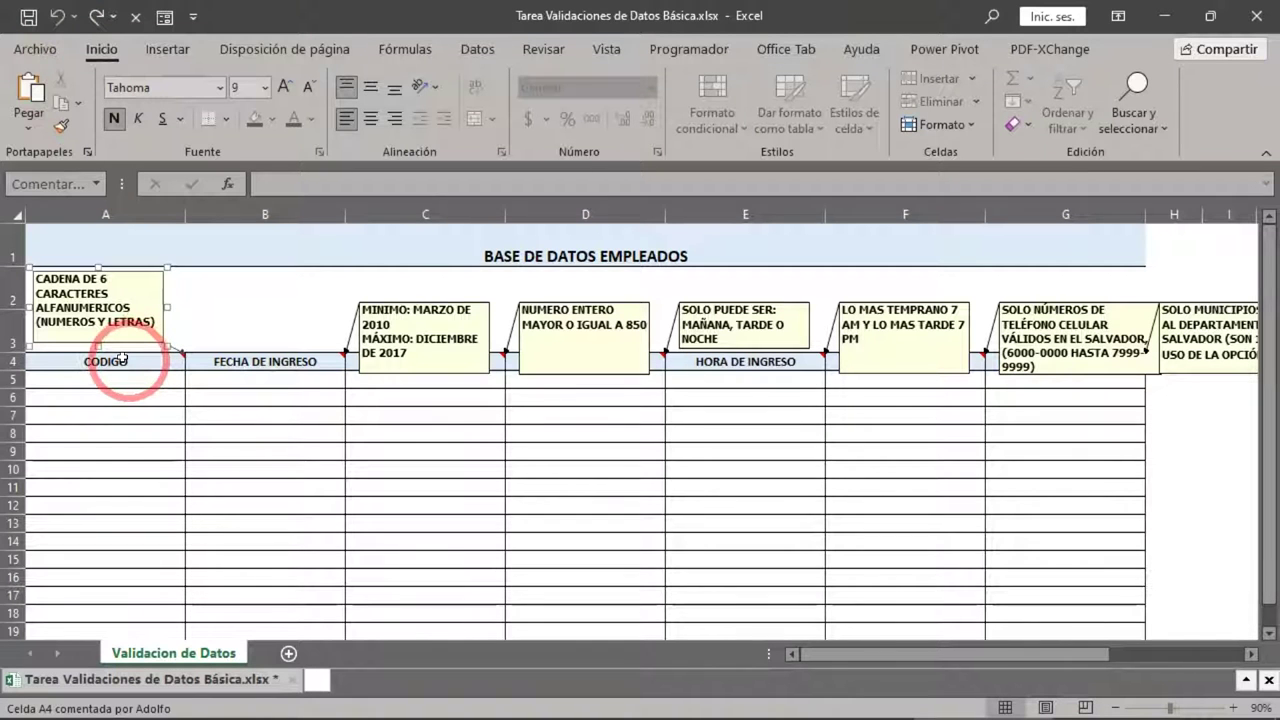
# - Format the range A4:G20 as a table in a blue medium style, without marking that it has headers
pyautogui.moveTo(122, 357); pyautogui.dragTo(1095, 551)
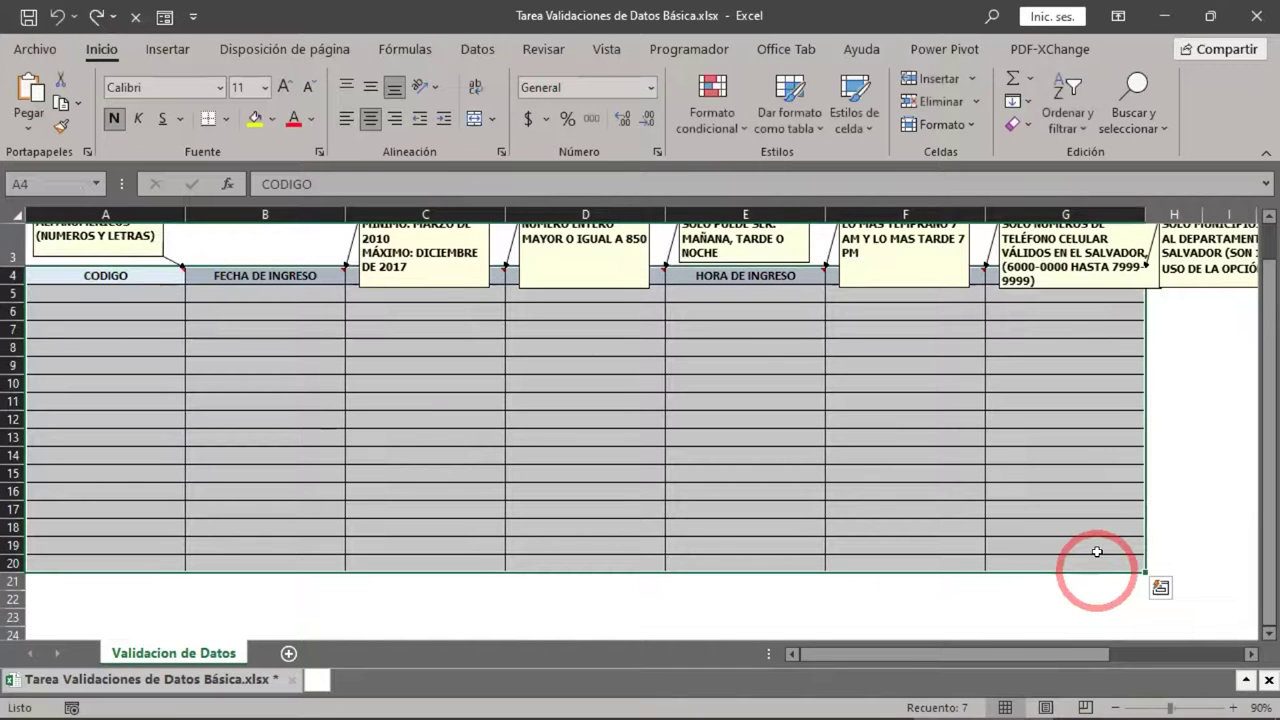
pyautogui.click(792, 108)
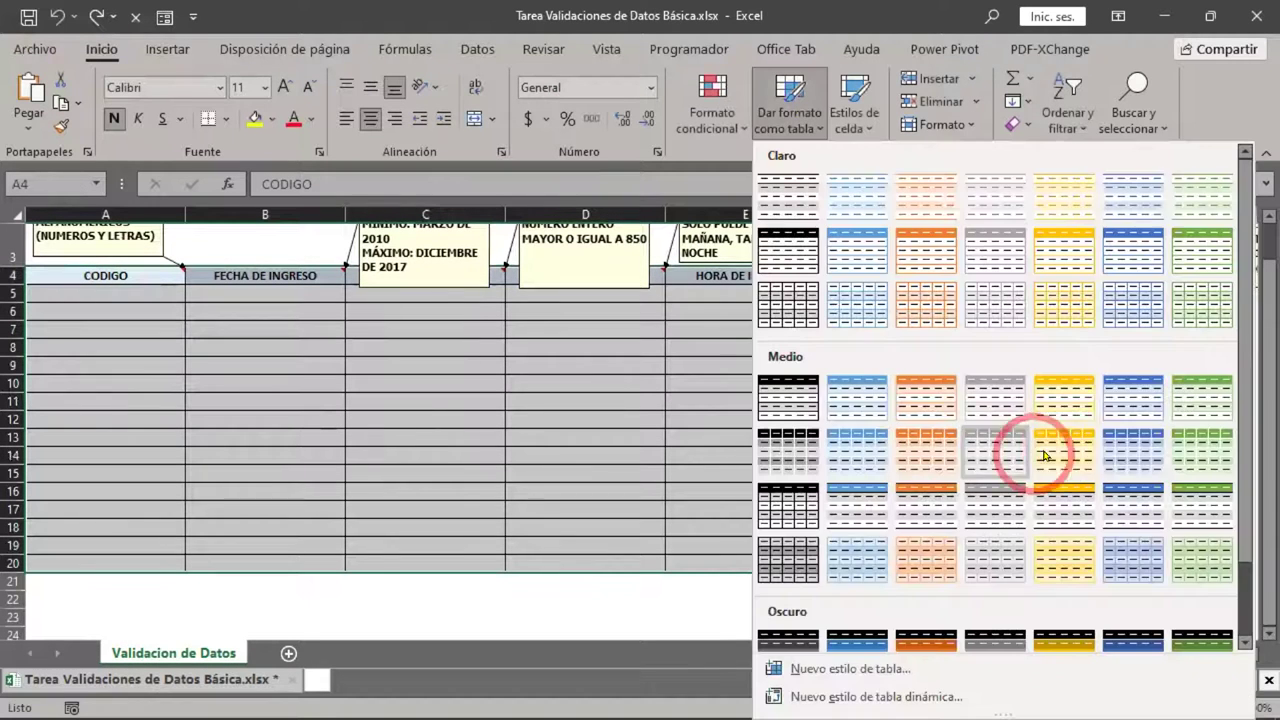
pyautogui.click(1129, 409)
pyautogui.click(552, 396)
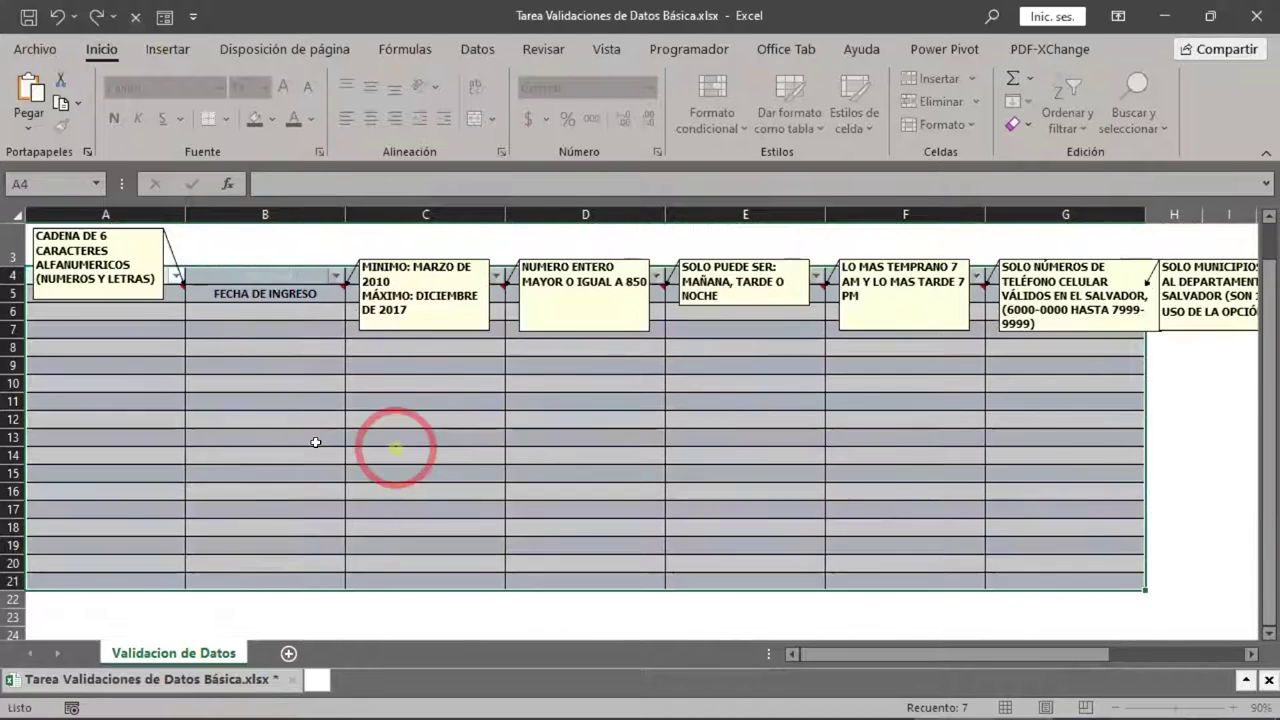
pyautogui.scroll(1, 314, 443)
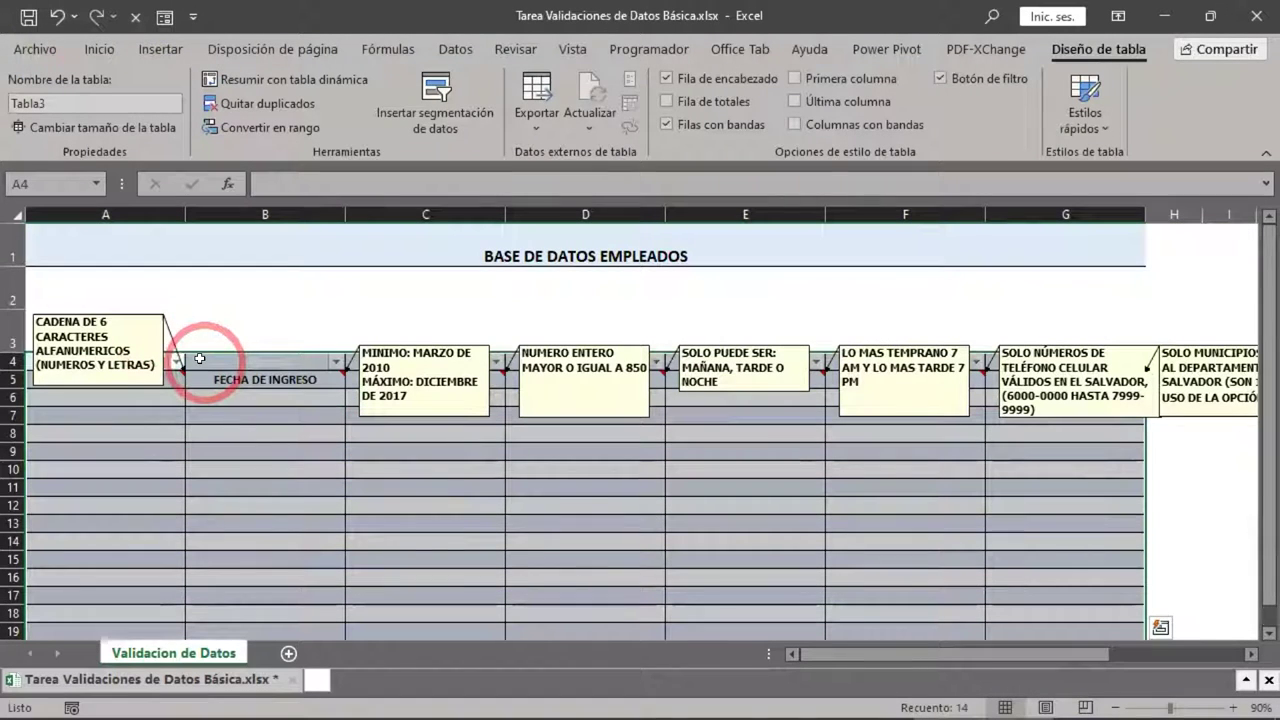
# - Move the CODIGO, FECHA DE INGRESO and SUELDO notes up above the table's header row
pyautogui.moveTo(126, 303); pyautogui.dragTo(138, 244)
pyautogui.moveTo(466, 345); pyautogui.dragTo(454, 263)
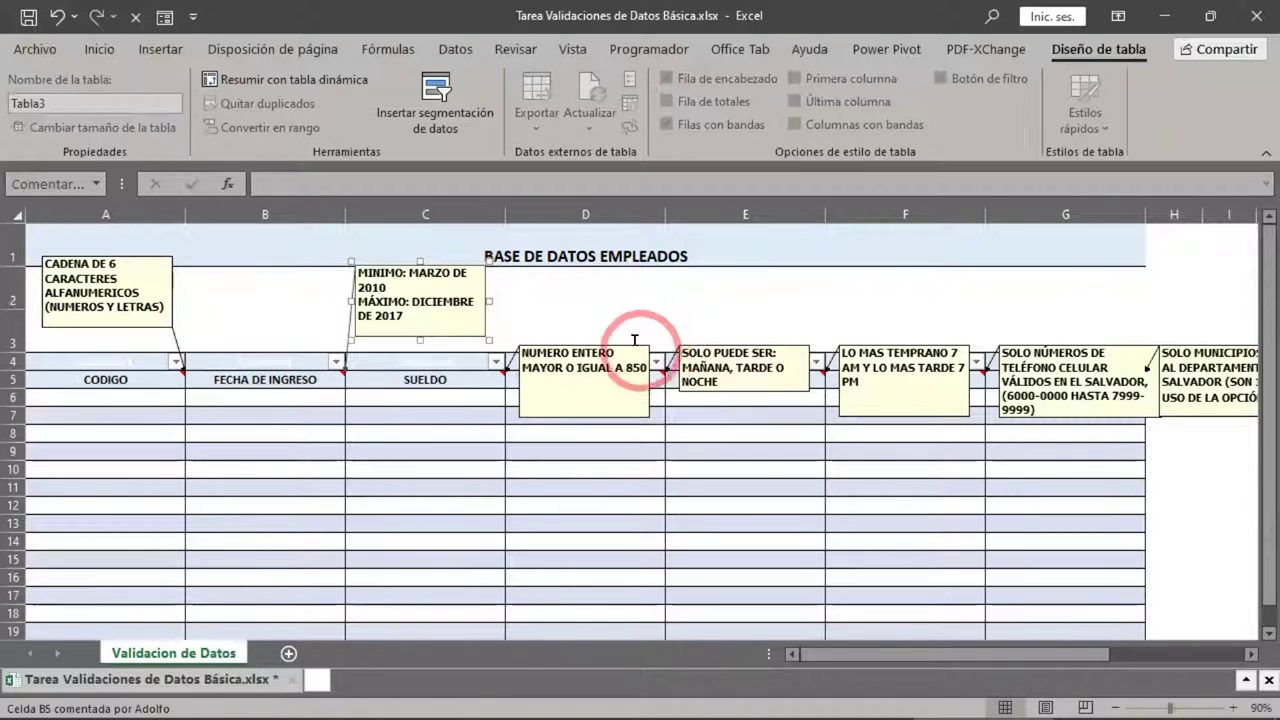
pyautogui.moveTo(622, 344); pyautogui.dragTo(615, 265)
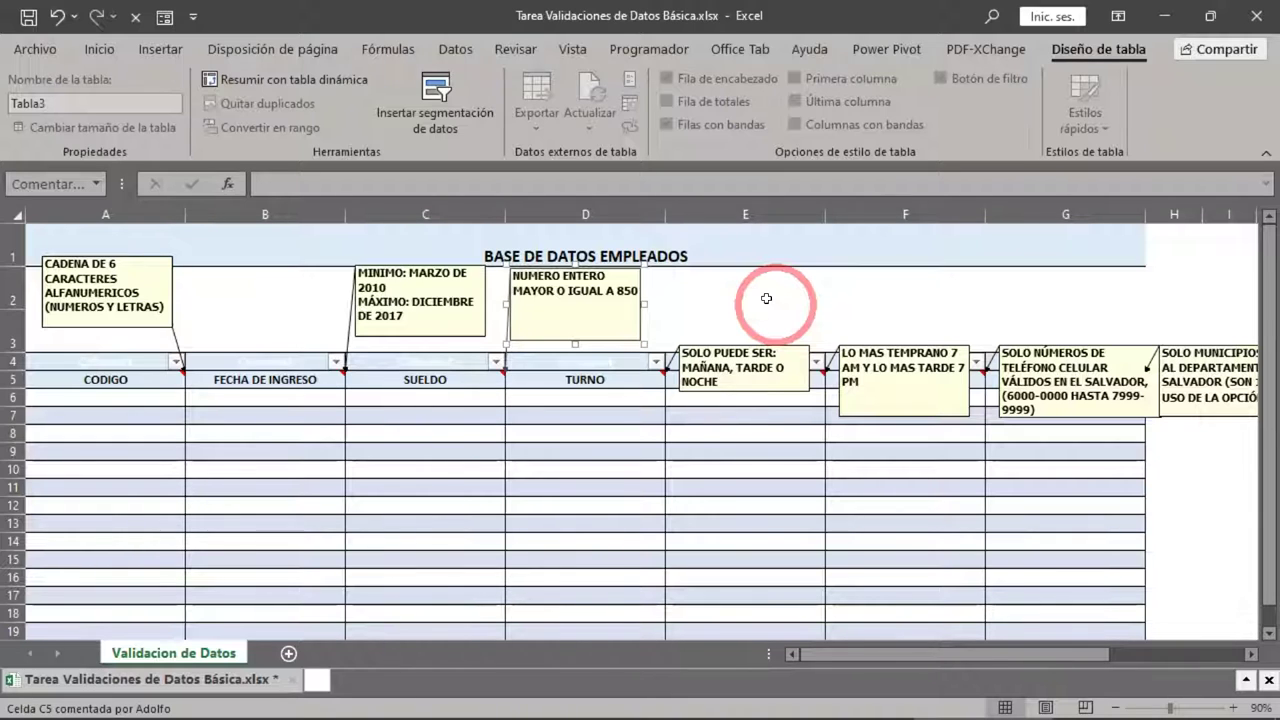
# - Undo the three note moves and the table formatting of the employee range
pyautogui.click(55, 15)
pyautogui.click(55, 15)
pyautogui.click(55, 15)
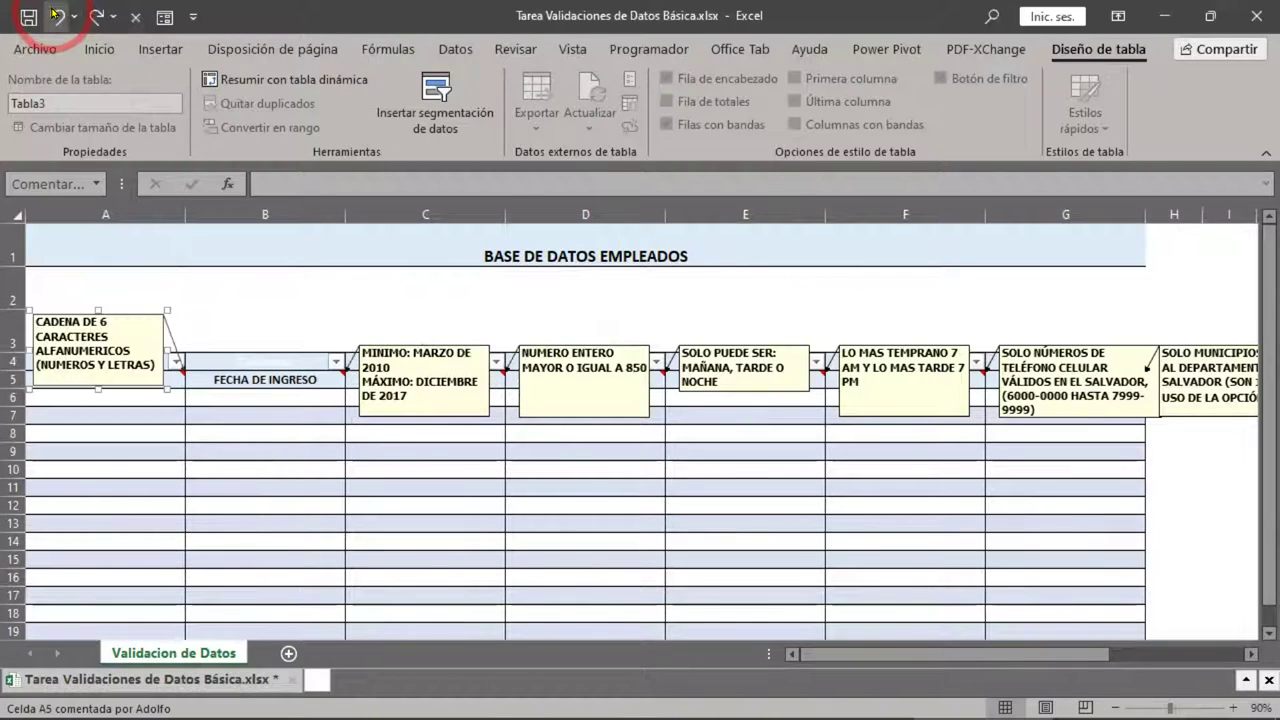
pyautogui.click(55, 15)
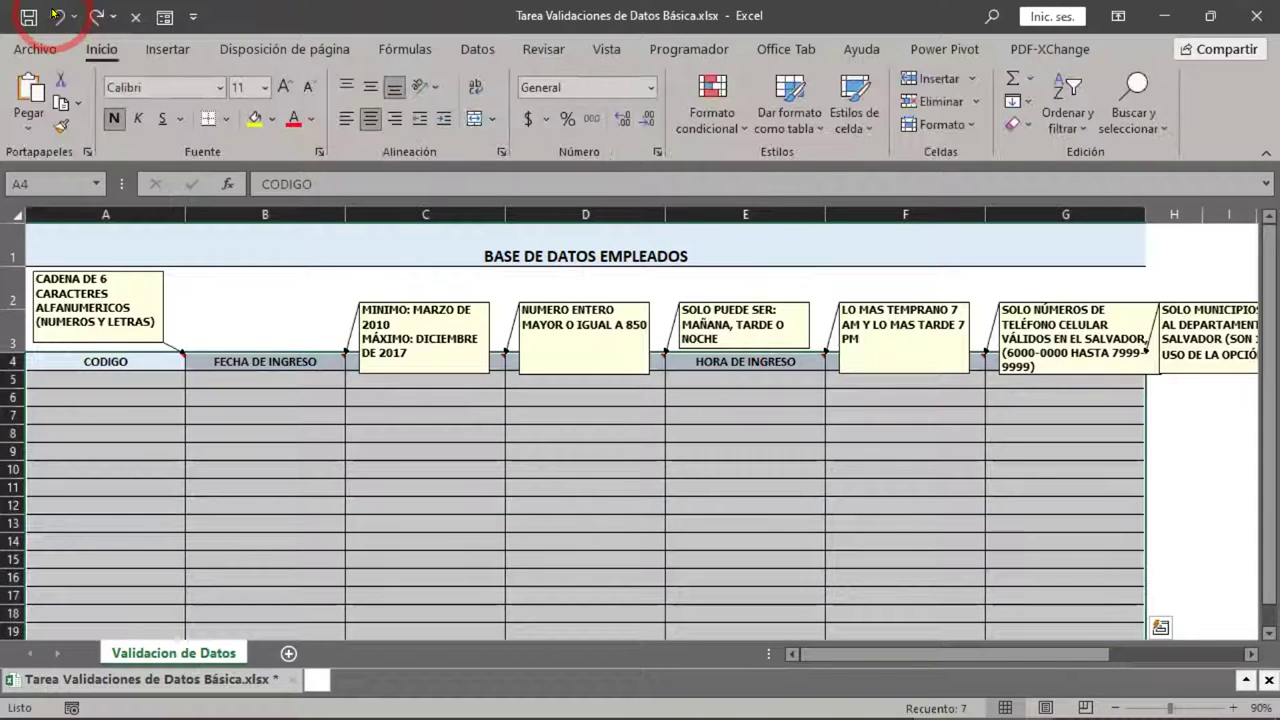
pyautogui.click(183, 443)
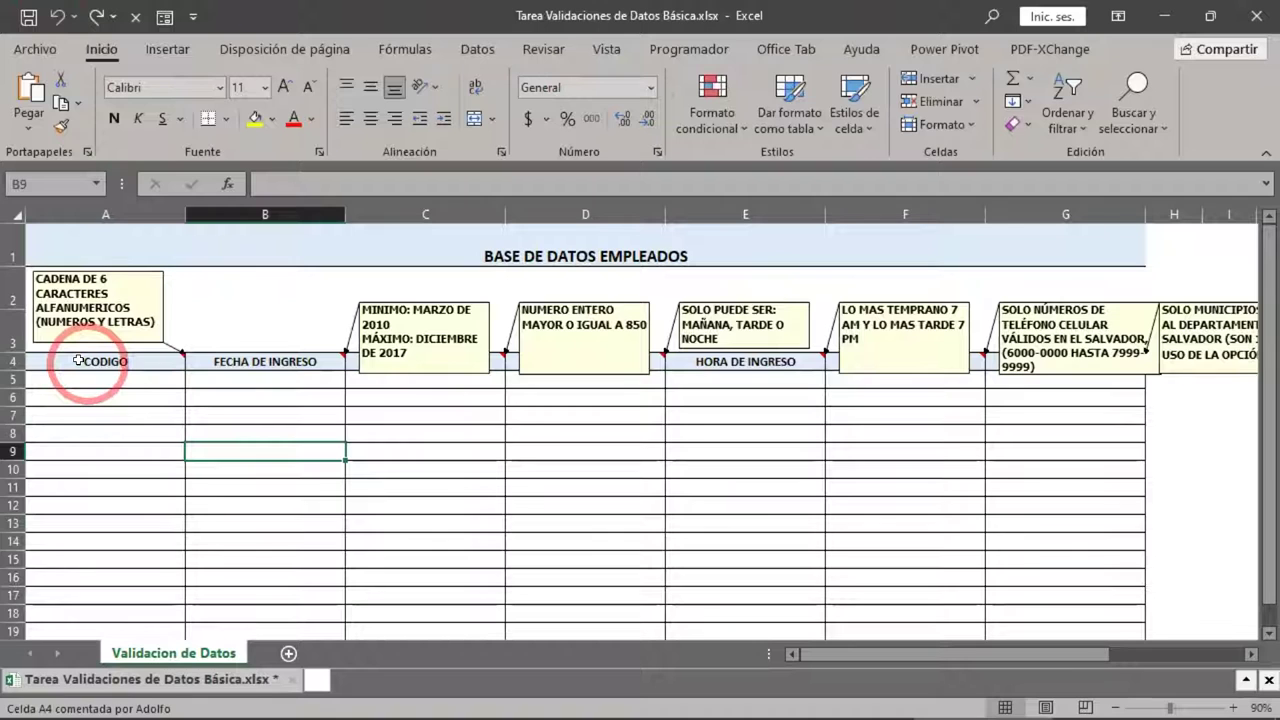
# - Format the range A4:G20 as a table in a blue medium style, with the option that the table has headers enabled
pyautogui.moveTo(79, 360); pyautogui.dragTo(1080, 511)
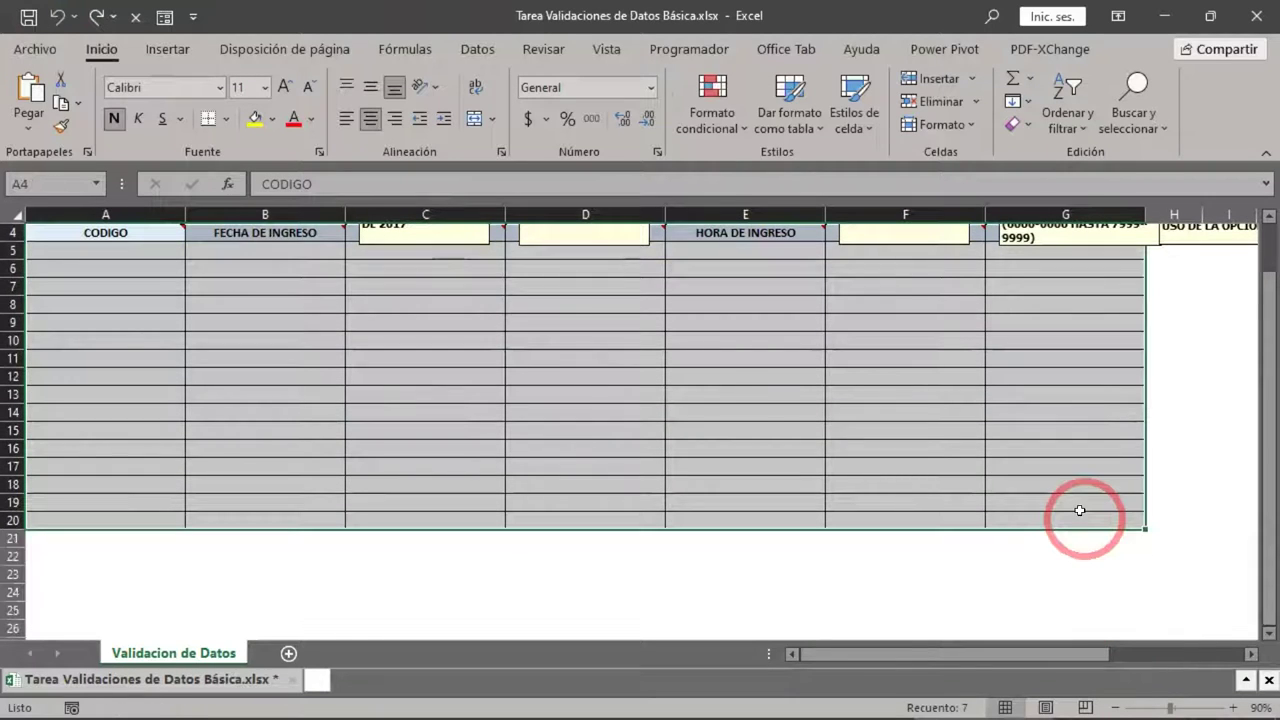
pyautogui.scroll(1, 714, 413)
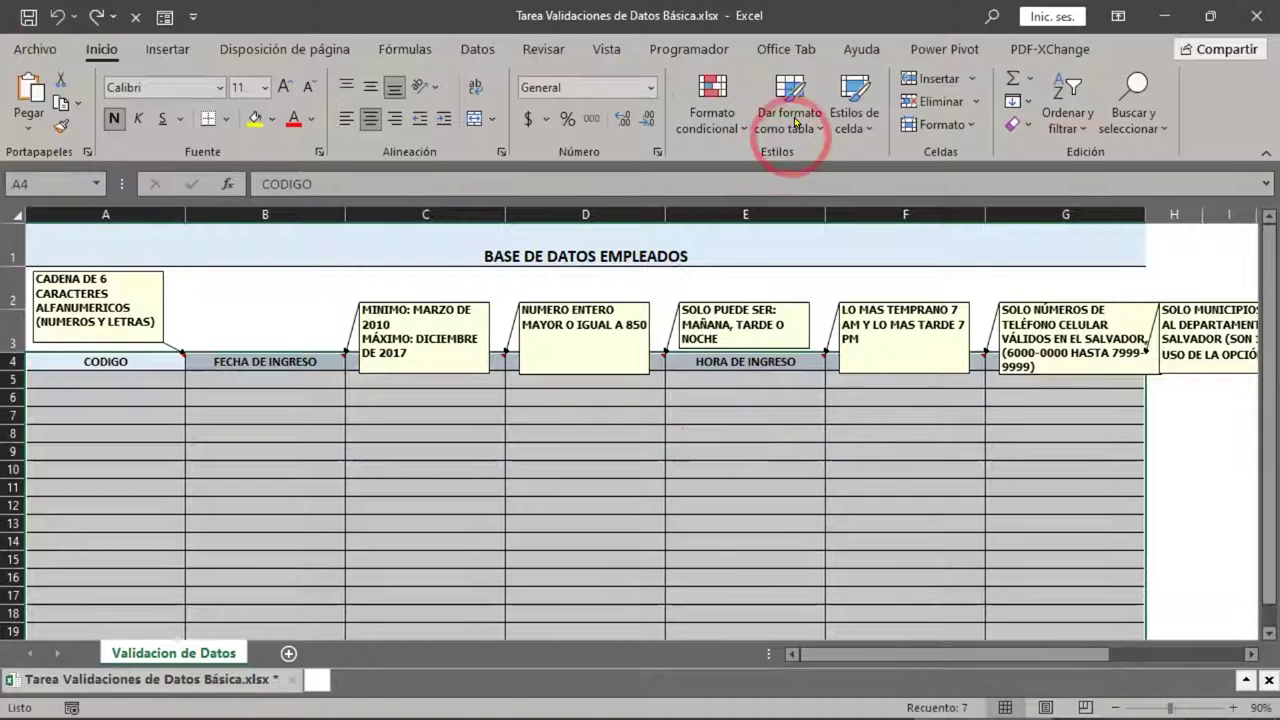
pyautogui.click(789, 95)
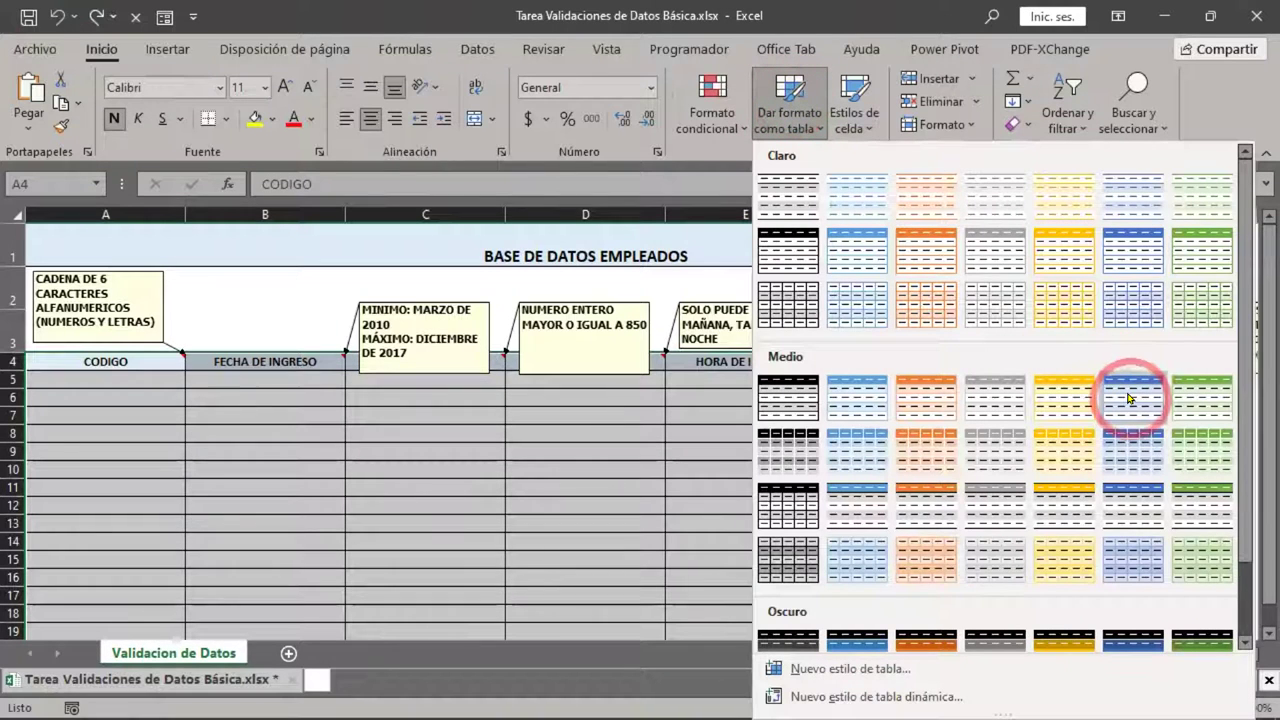
pyautogui.click(1127, 393)
pyautogui.click(598, 392)
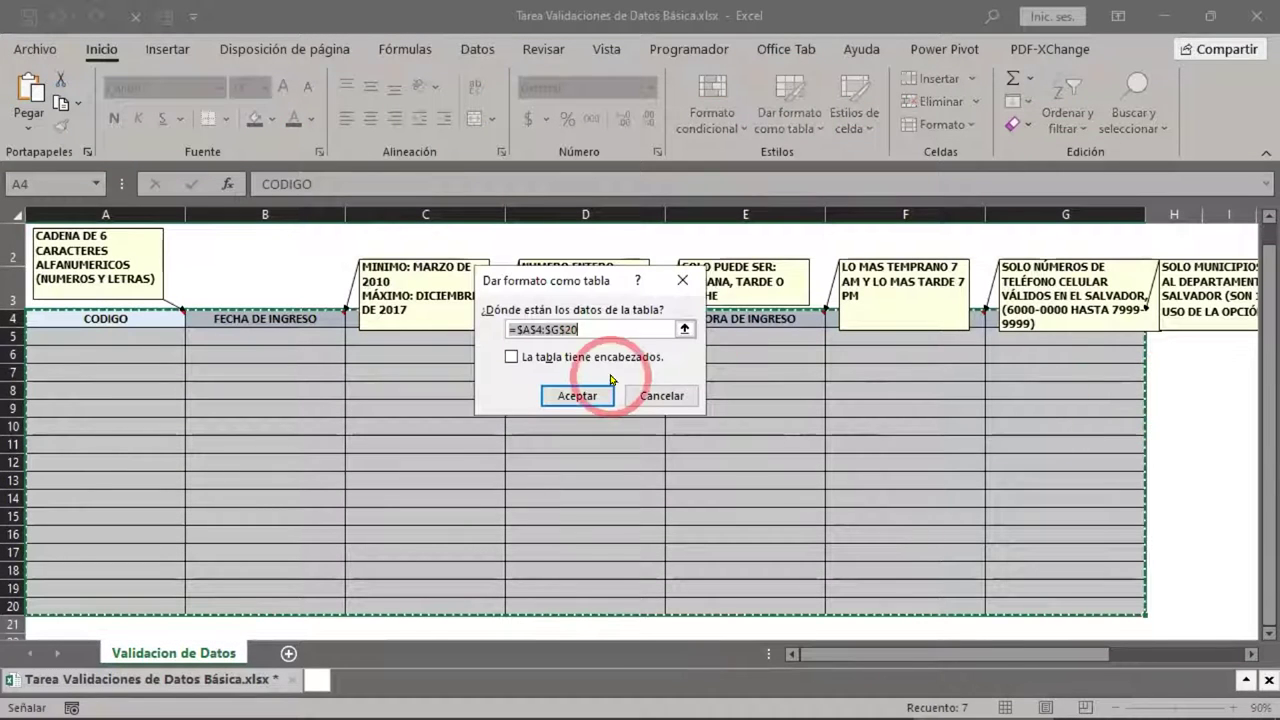
pyautogui.click(550, 360)
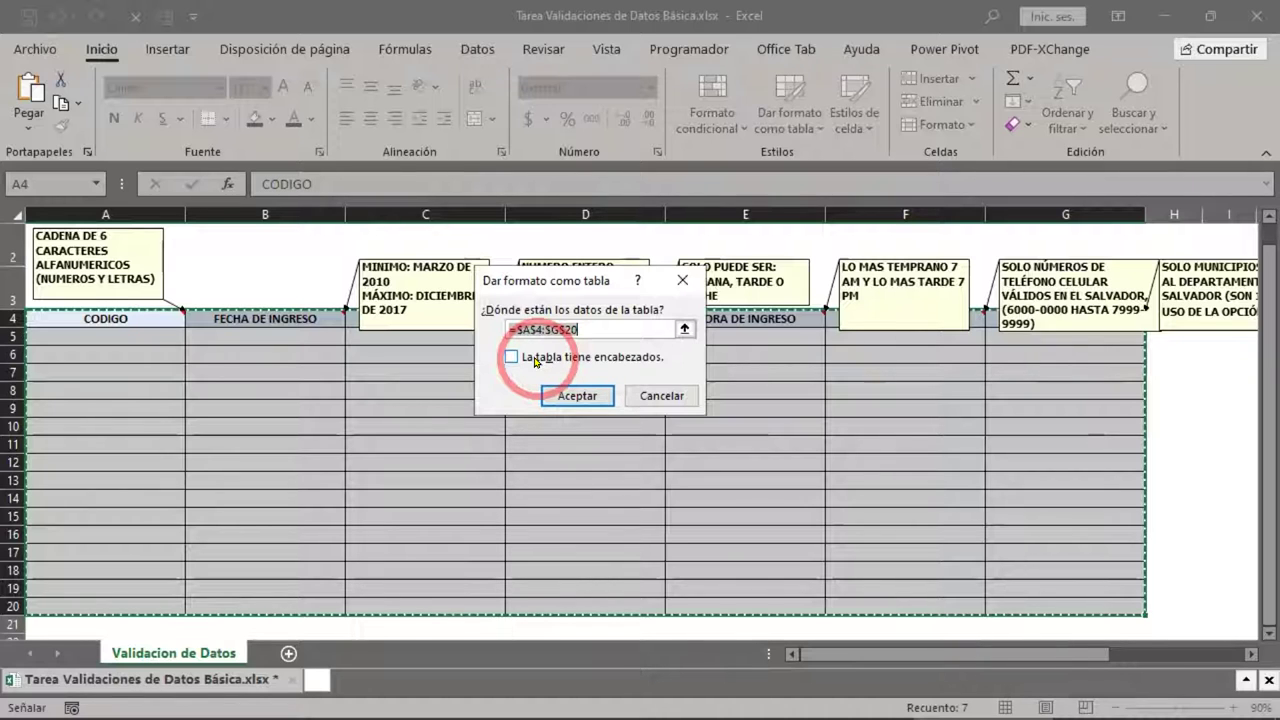
pyautogui.click(536, 361)
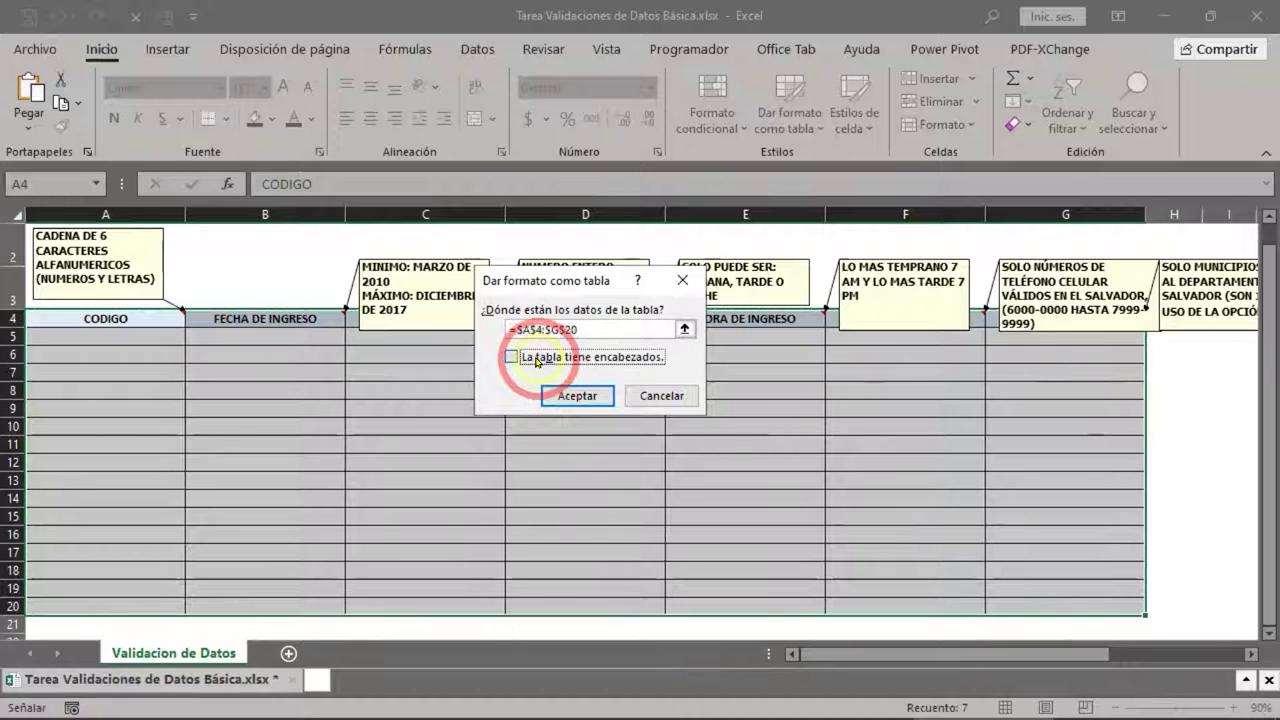
pyautogui.click(555, 392)
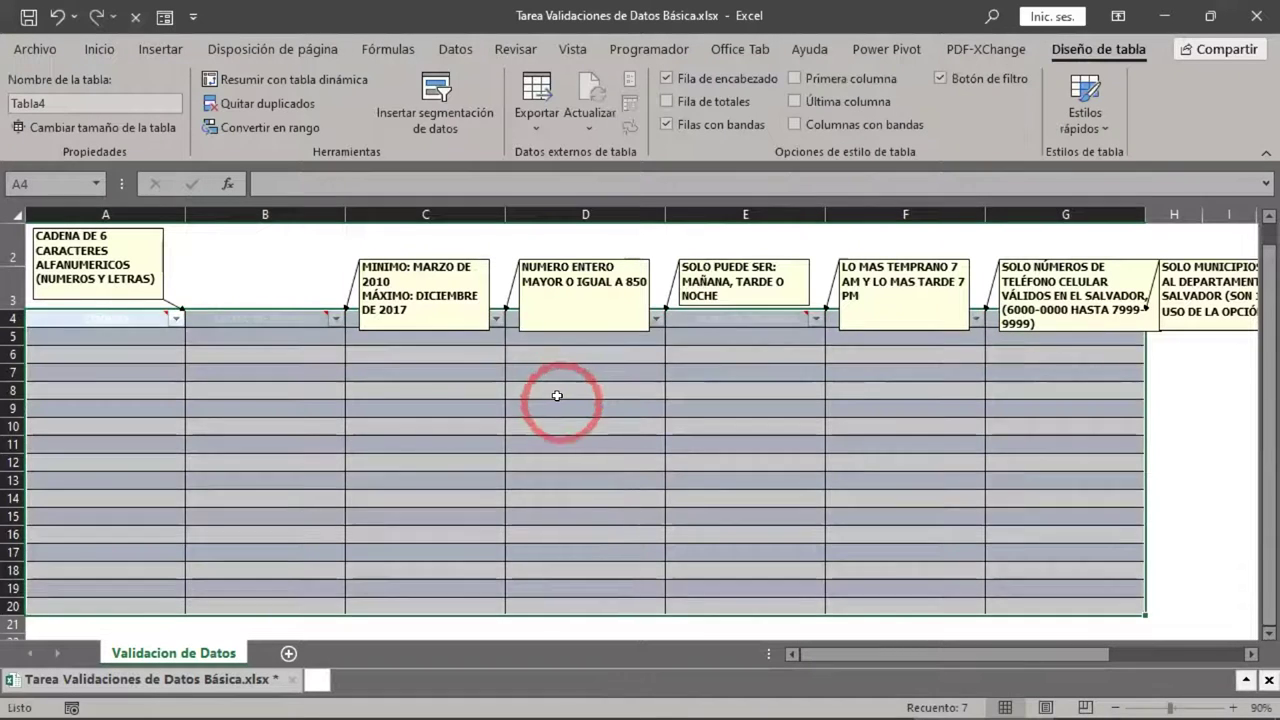
pyautogui.click(558, 397)
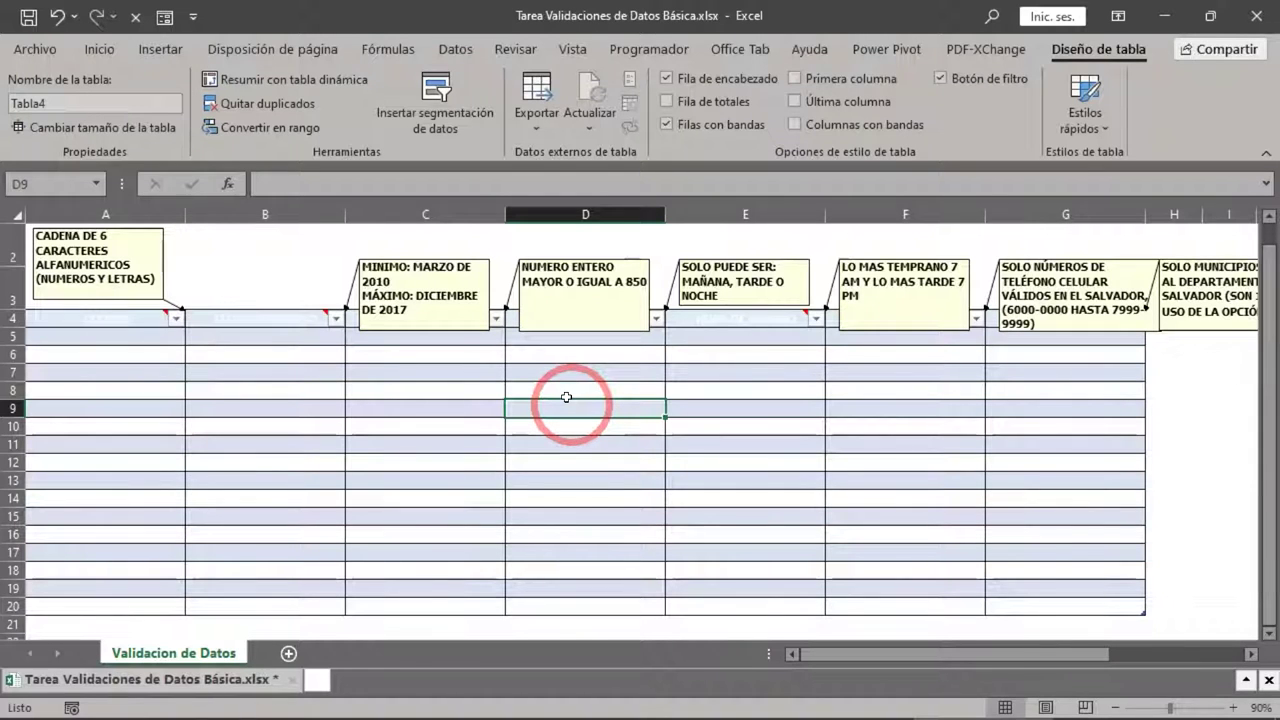
# - Move the FECHA DE INGRESO, SUELDO, TURNO, HORA DE INGRESO, CELULAR and MUNICIPIO notes up above the table's header row
pyautogui.click(425, 251)
pyautogui.moveTo(425, 251)
pyautogui.mouseDown()
pyautogui.moveTo(420, 209)
pyautogui.moveTo(408, 263)
pyautogui.mouseUp()
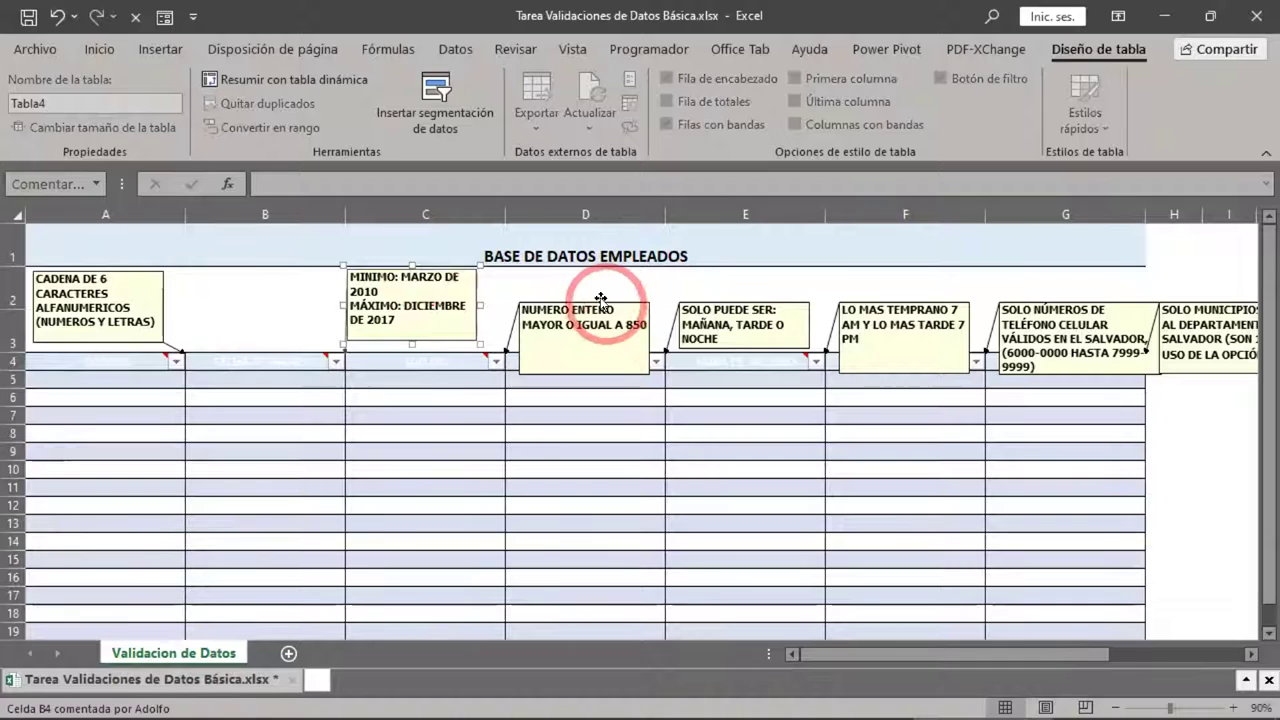
pyautogui.click(600, 298)
pyautogui.moveTo(602, 297); pyautogui.dragTo(585, 258)
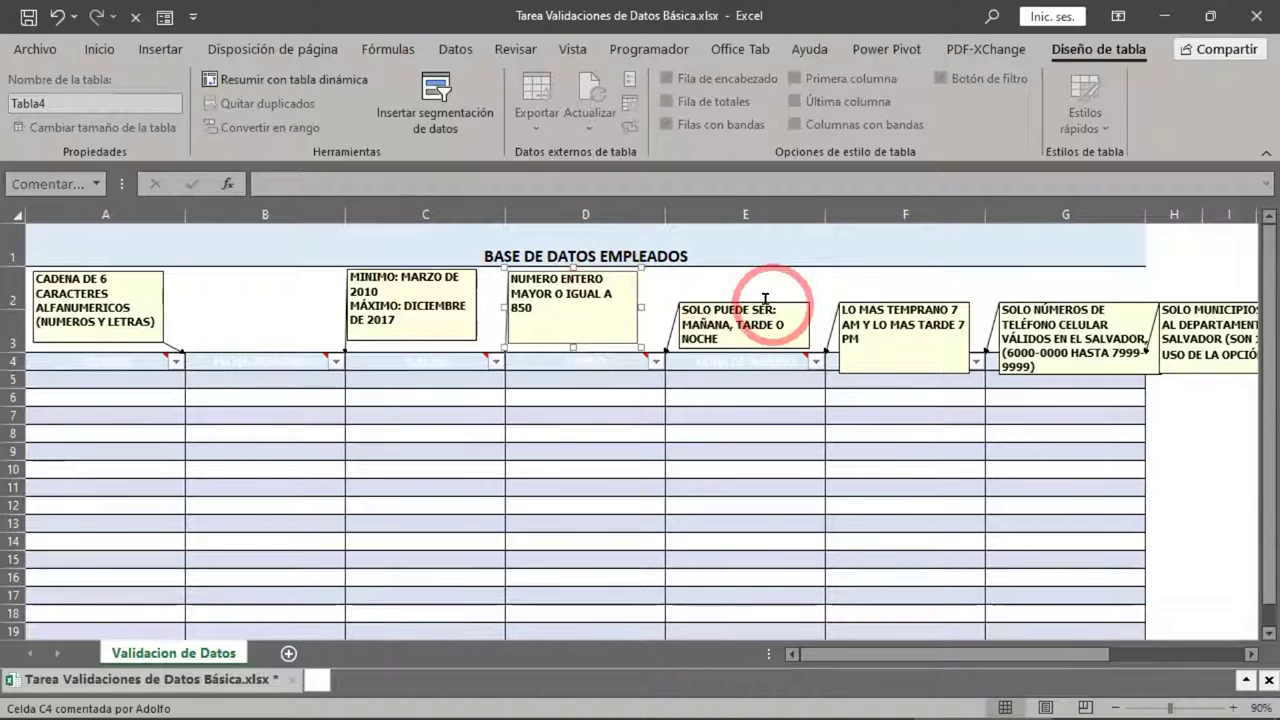
pyautogui.moveTo(766, 291); pyautogui.dragTo(758, 264)
pyautogui.moveTo(925, 296); pyautogui.dragTo(920, 265)
pyautogui.moveTo(1064, 294); pyautogui.dragTo(1048, 254)
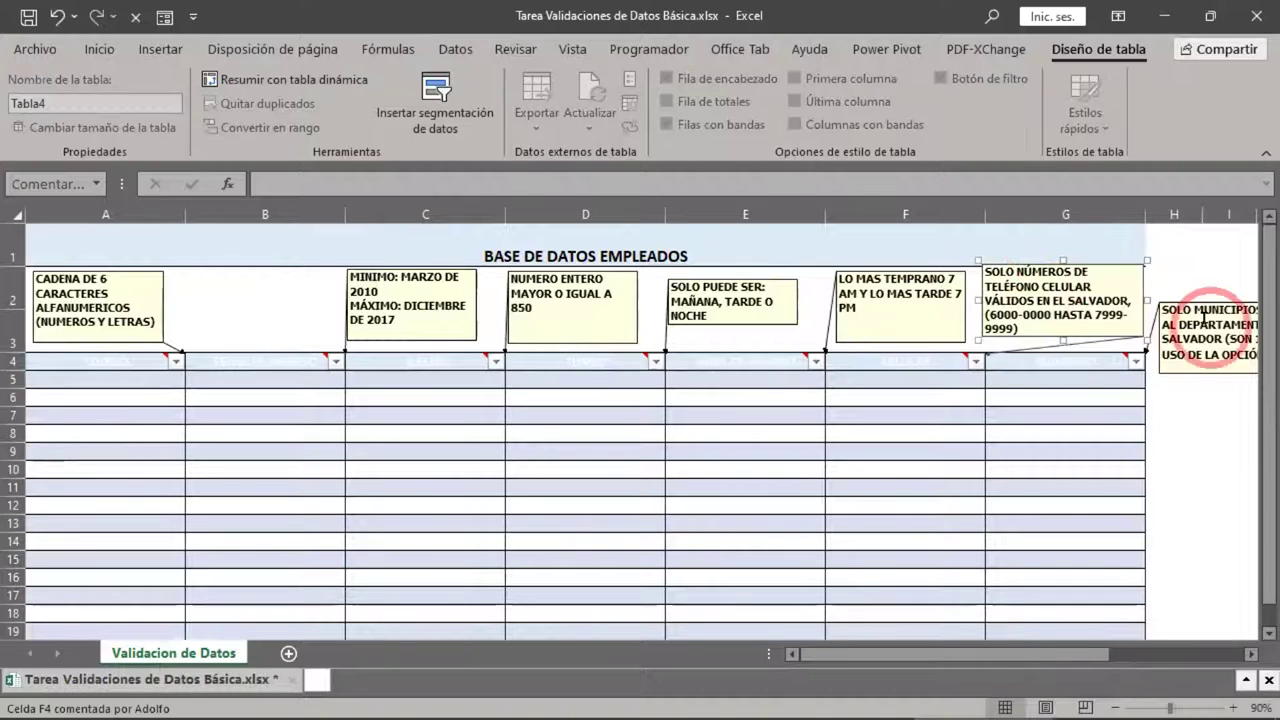
pyautogui.moveTo(1192, 288); pyautogui.dragTo(1195, 262)
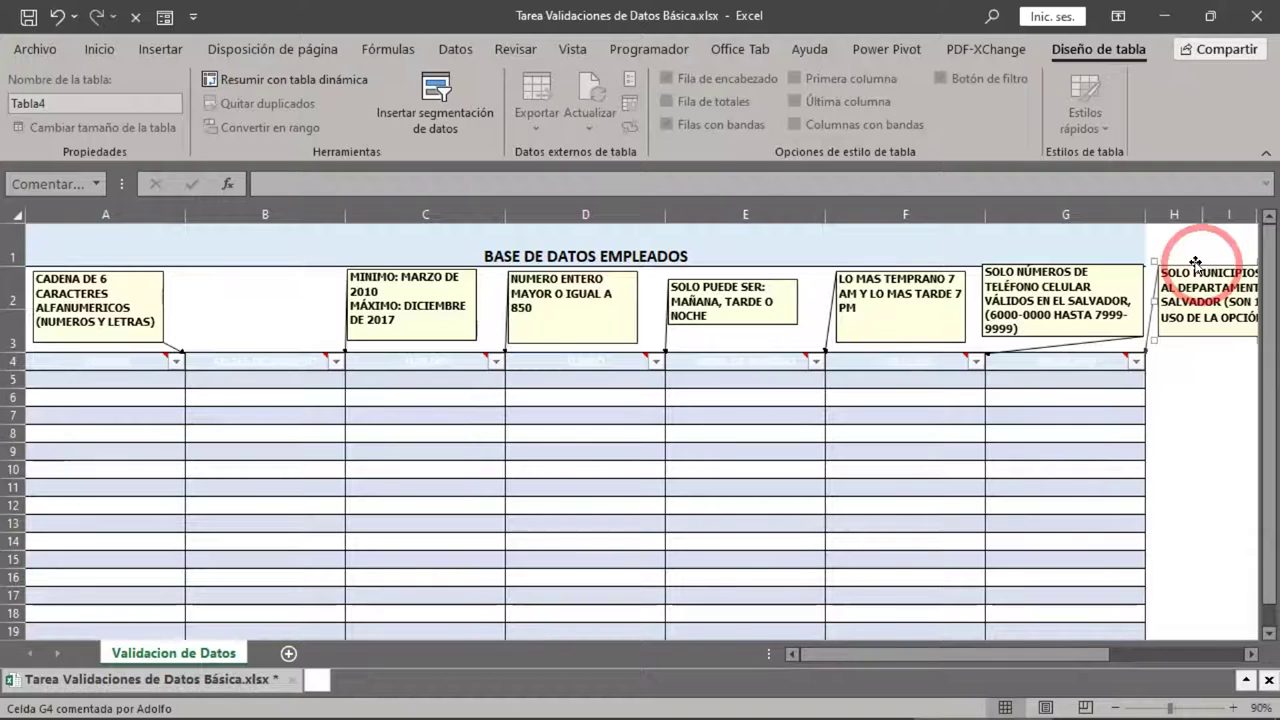
# - Open the data entry form for the table and add a new record with only a zero-padded 5 as CODIGO
pyautogui.moveTo(1150, 705)
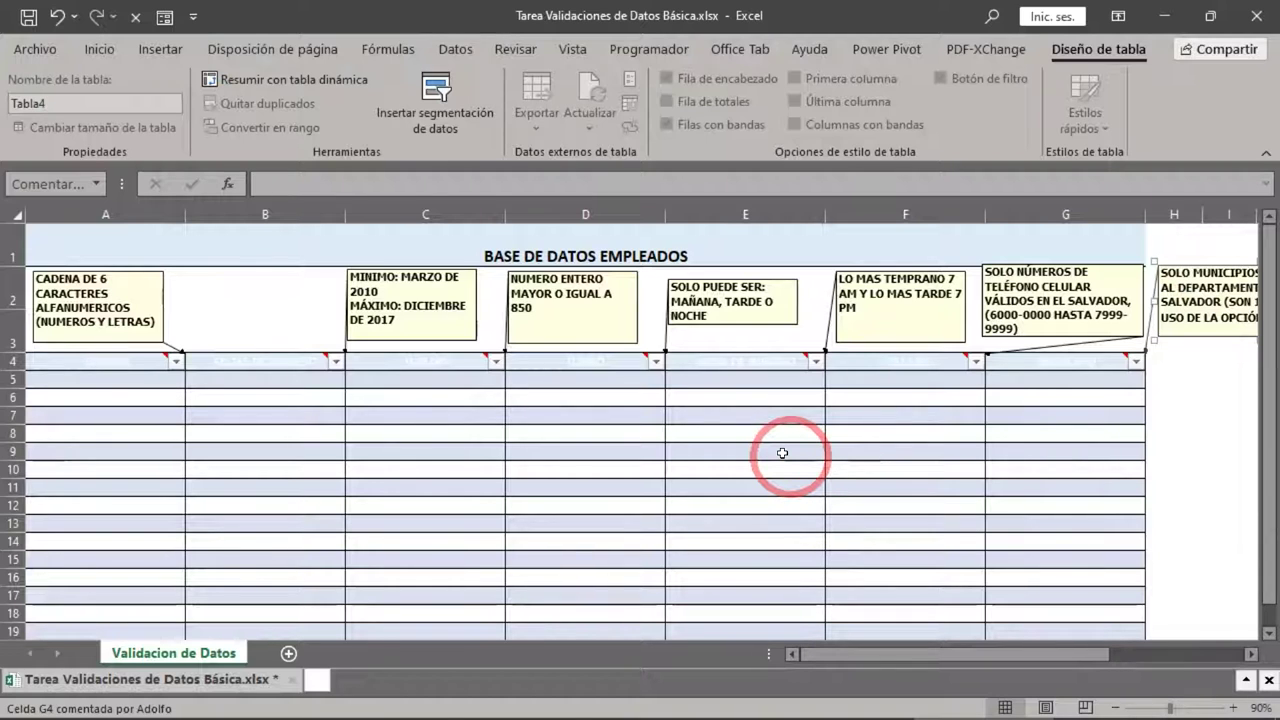
pyautogui.click(545, 195)
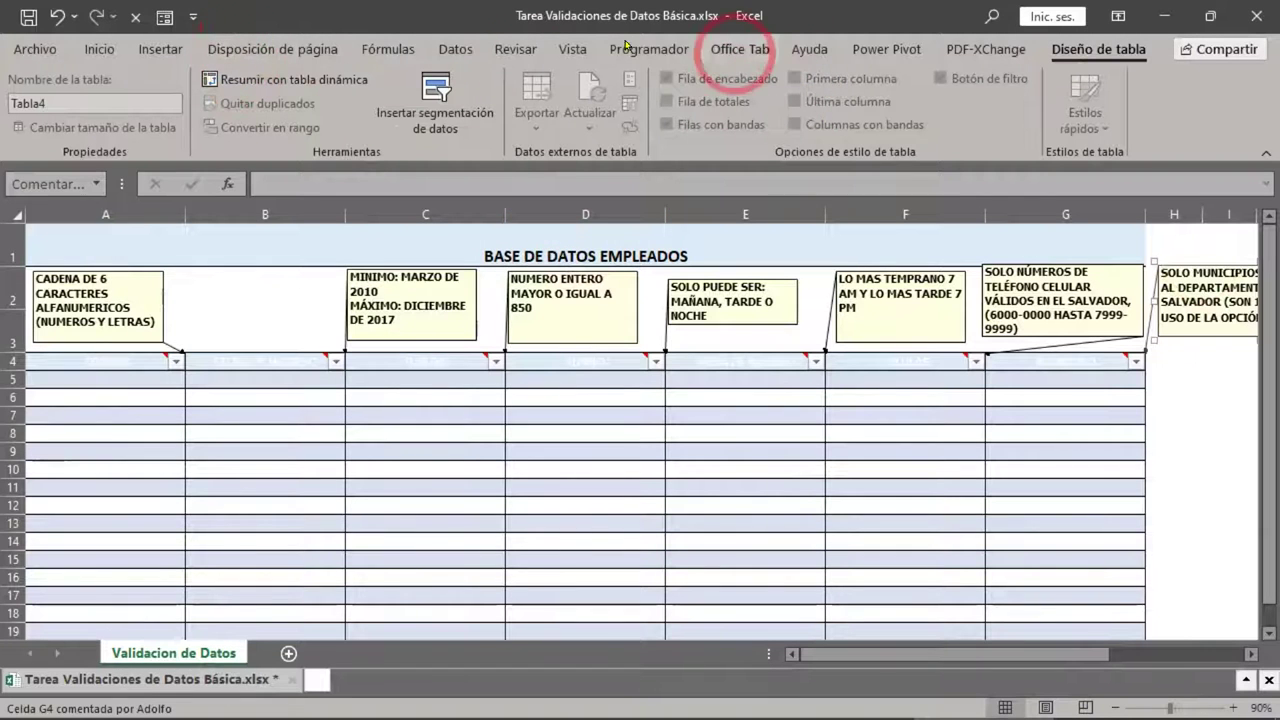
pyautogui.click(166, 20)
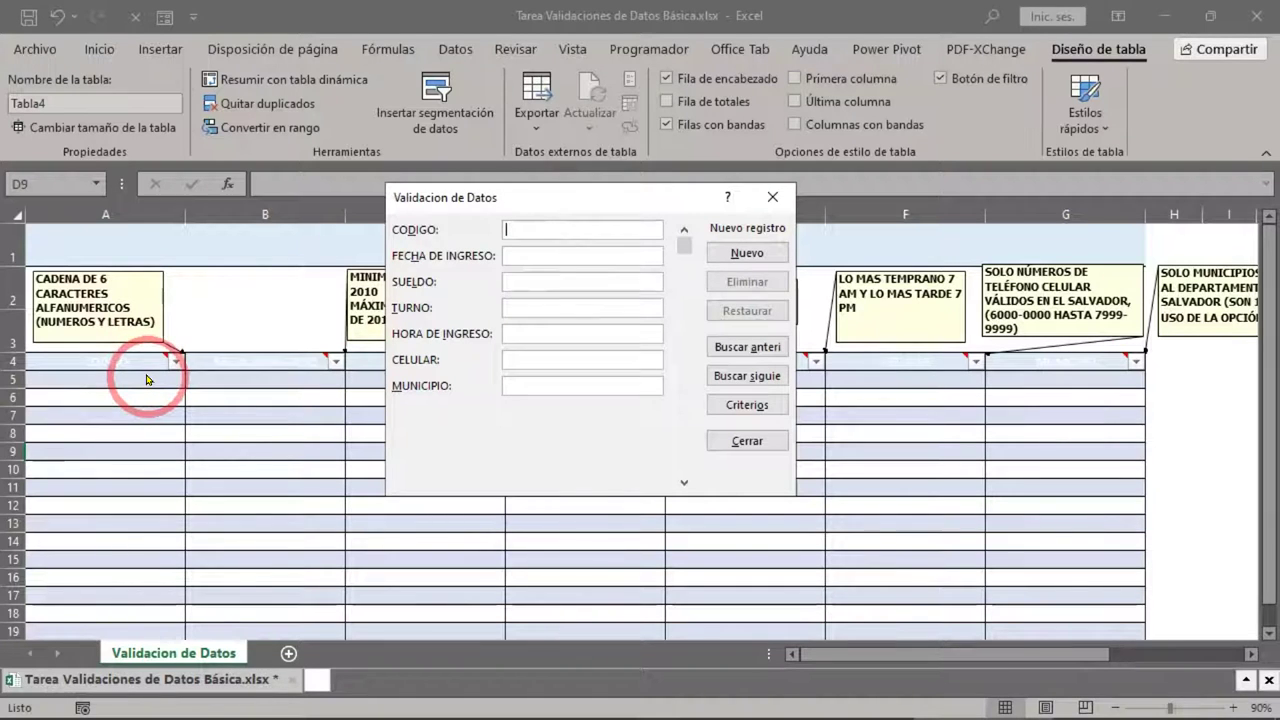
pyautogui.write('0000')
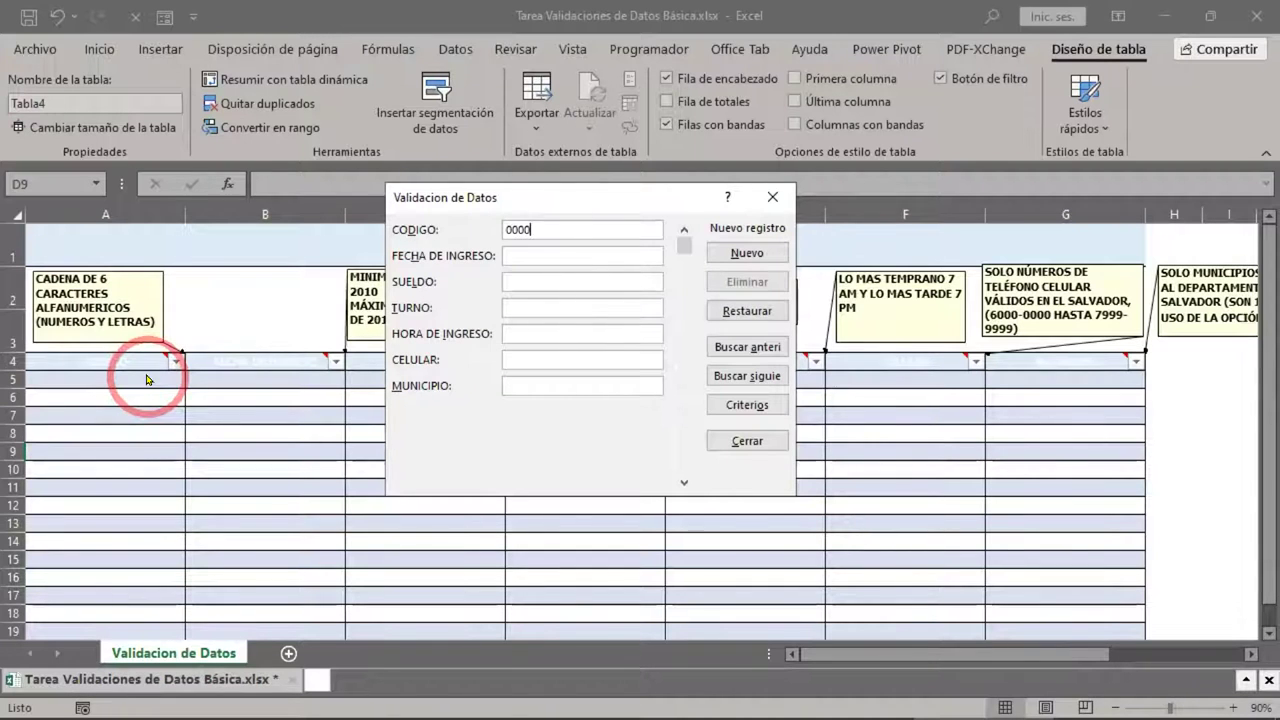
pyautogui.press('Return')
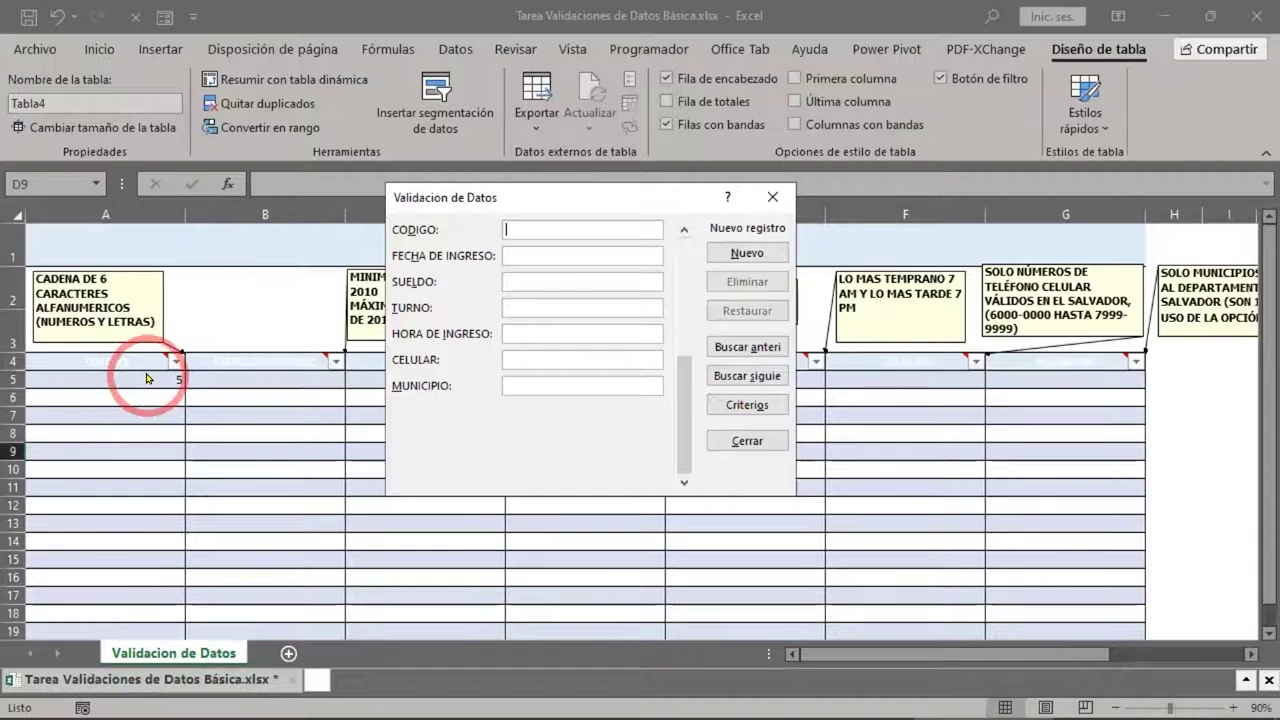
# - Return to the first record in the form and enter 02/02/2023 as FECHA DE INGRESO
pyautogui.click(684, 231)
pyautogui.click(545, 255)
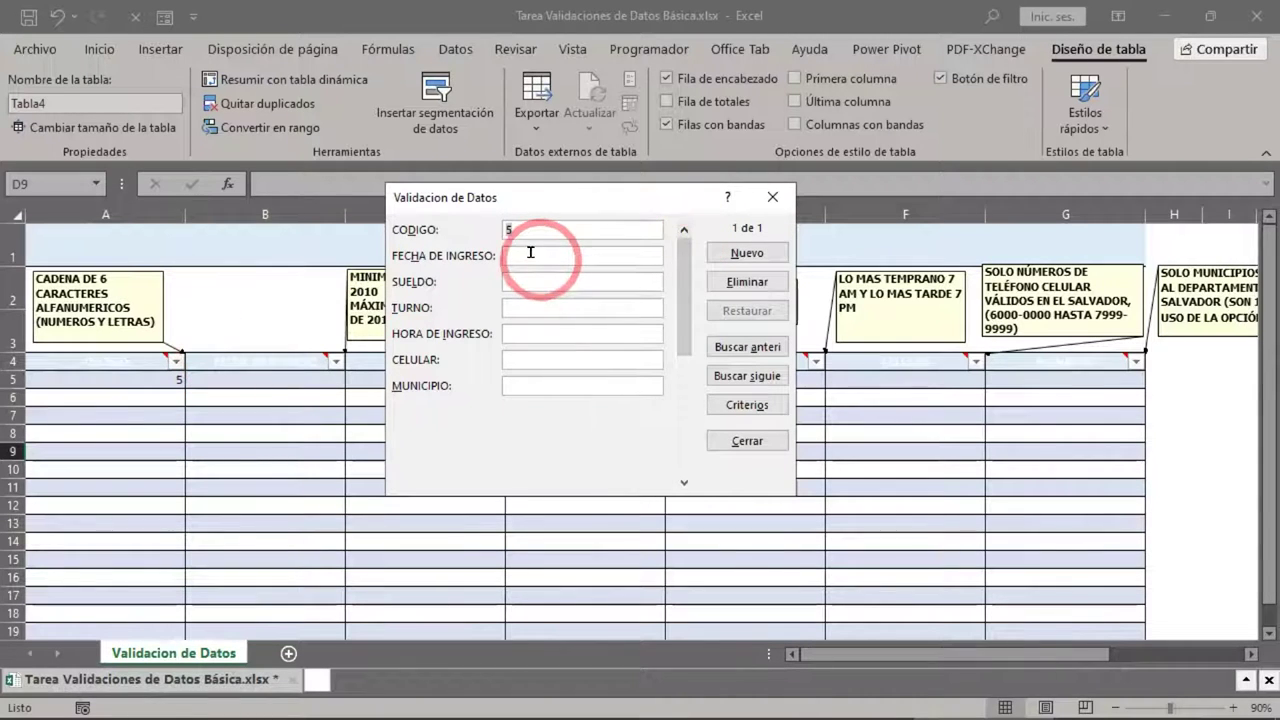
pyautogui.click(825, 293)
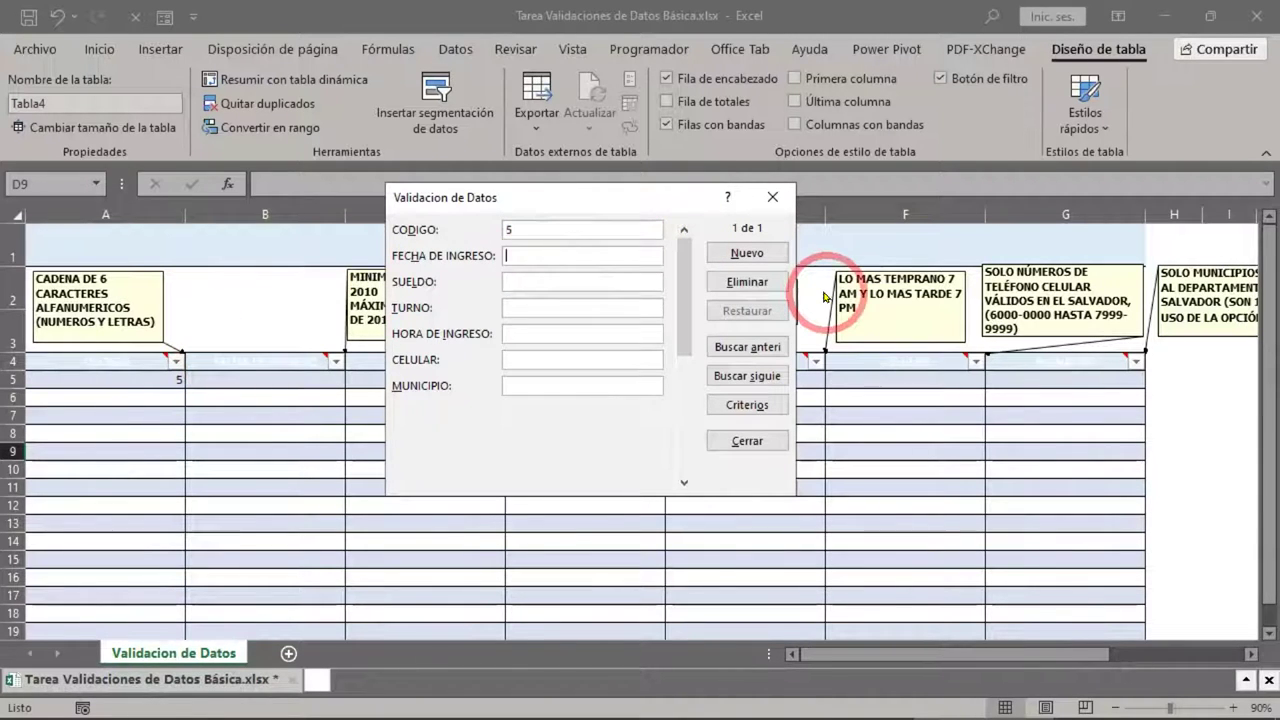
pyautogui.write('02')
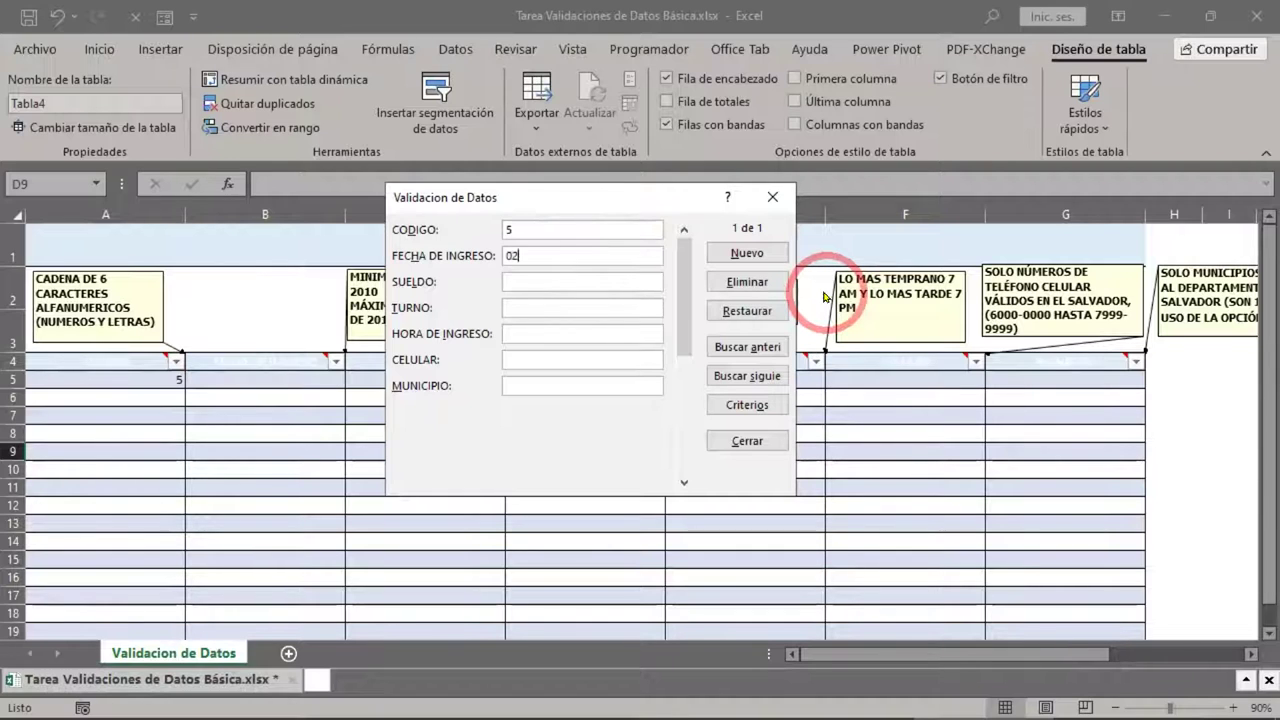
pyautogui.write('/02/2023')
pyautogui.press('Tab')
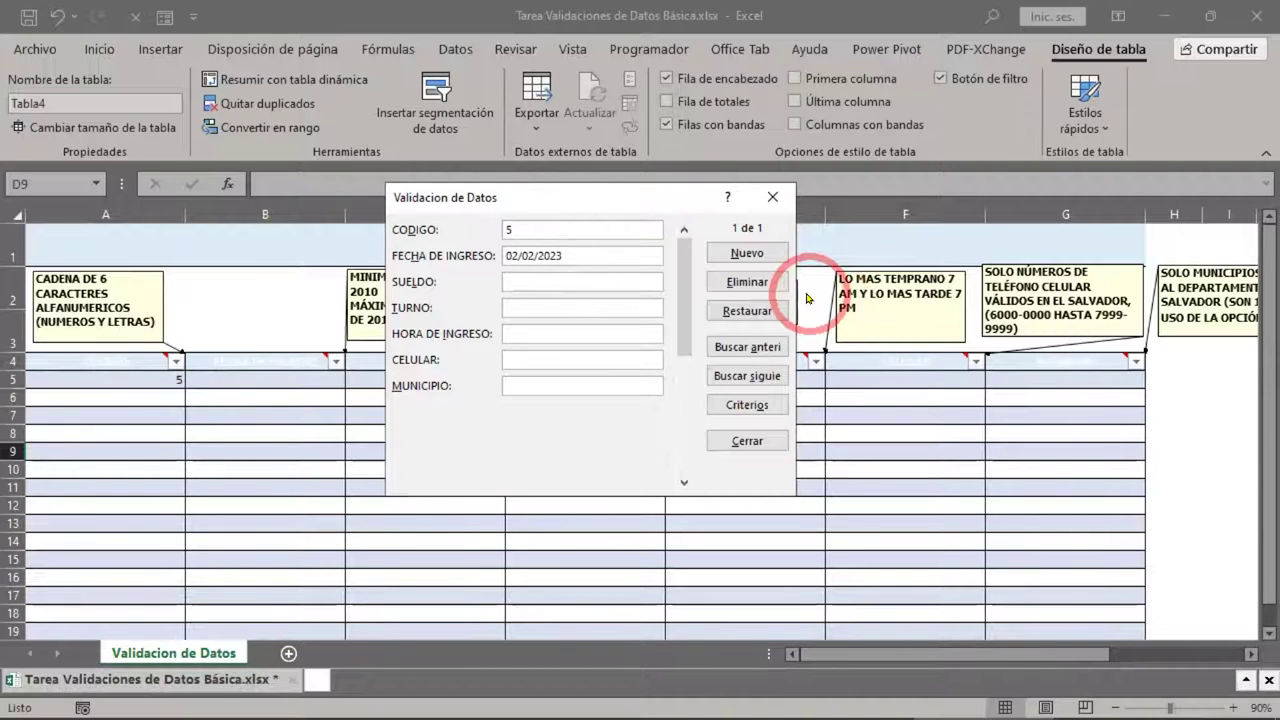
# - Fill in the record's SUELDO with 1200, TURNO with AM and HORA DE INGRESO with 12:00
pyautogui.write('1200')
pyautogui.press('Tab')
pyautogui.write('AM')
pyautogui.press('Tab')
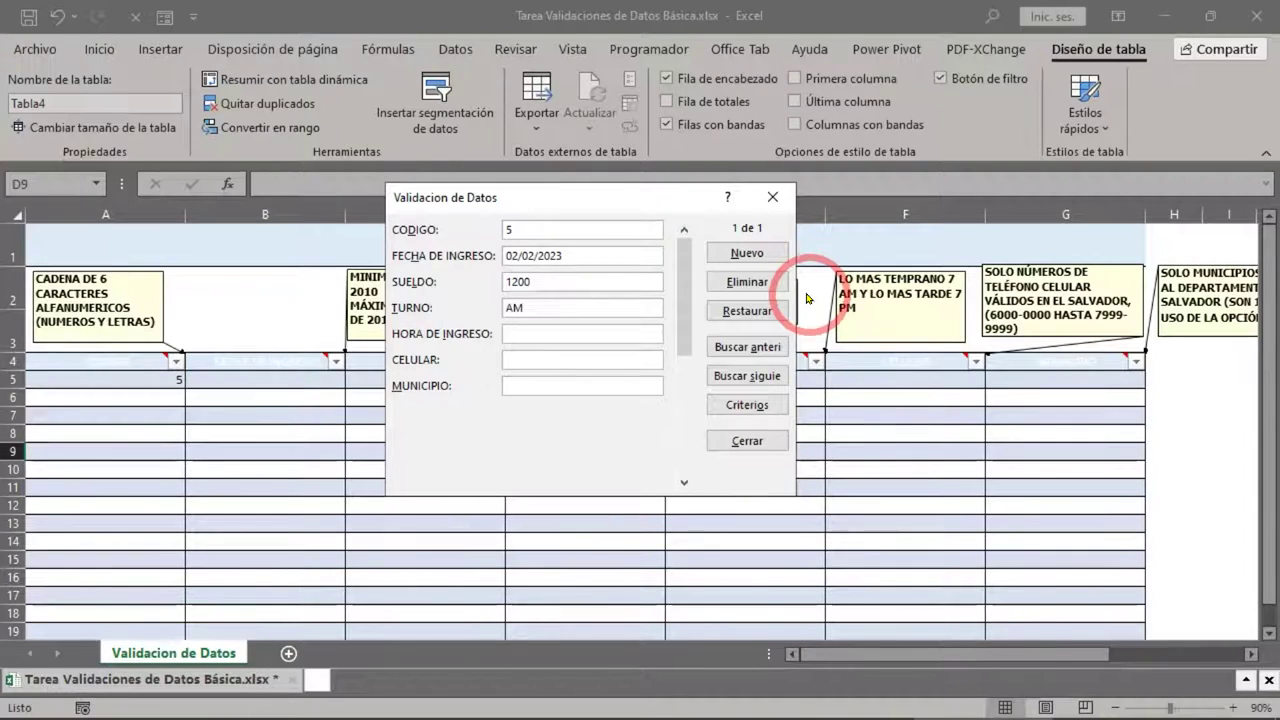
pyautogui.write('12:00')
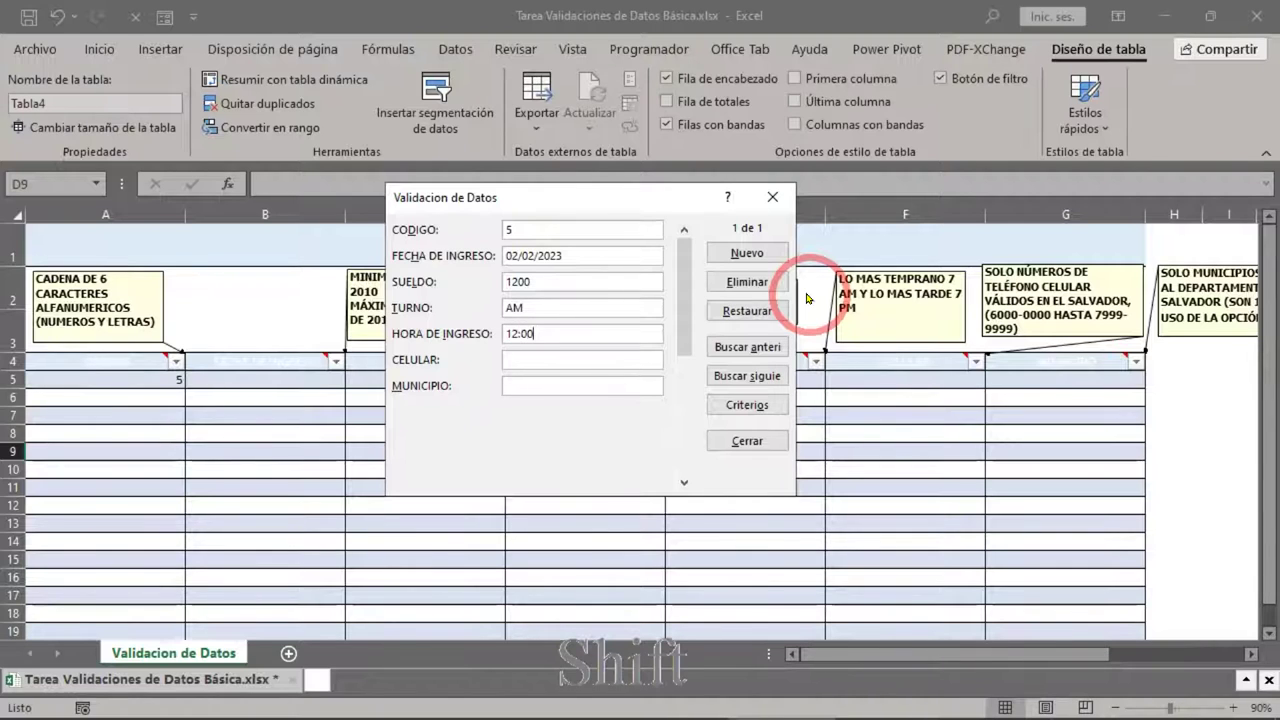
pyautogui.press('Tab')
# - Complete the record with a mobile number in CELULAR and San Salvador in MUNICIPIO, save it, and reposition the form to check row 5
pyautogui.write('77777777')
pyautogui.press('Tab')
pyautogui.write('sAN sALVADOR')
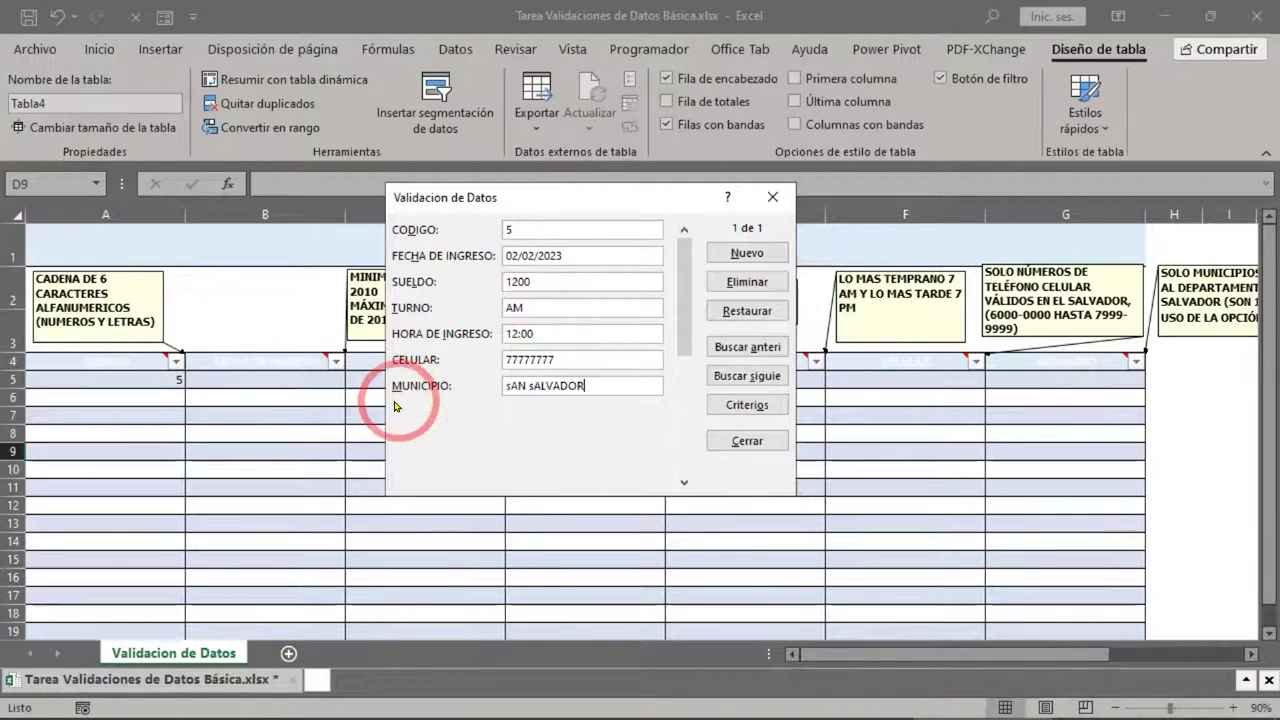
pyautogui.moveTo(511, 386); pyautogui.dragTo(468, 378)
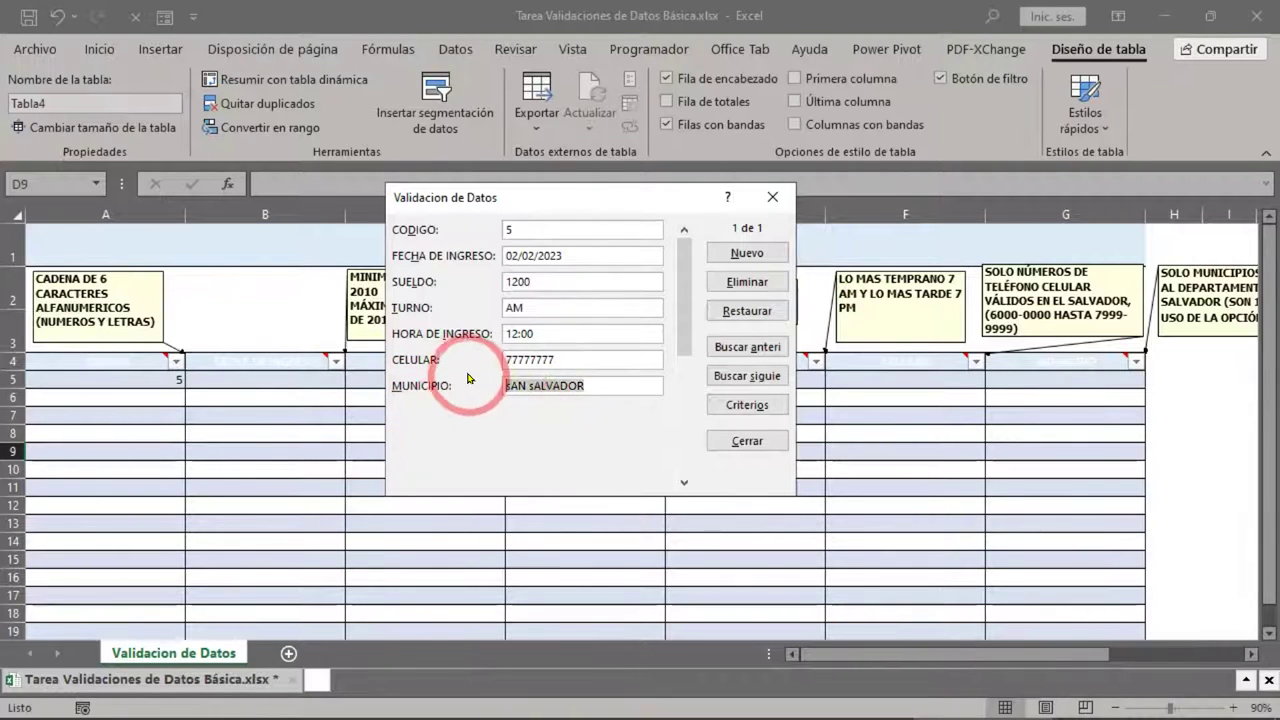
pyautogui.press('BackSpace')
pyautogui.write('San Salvador')
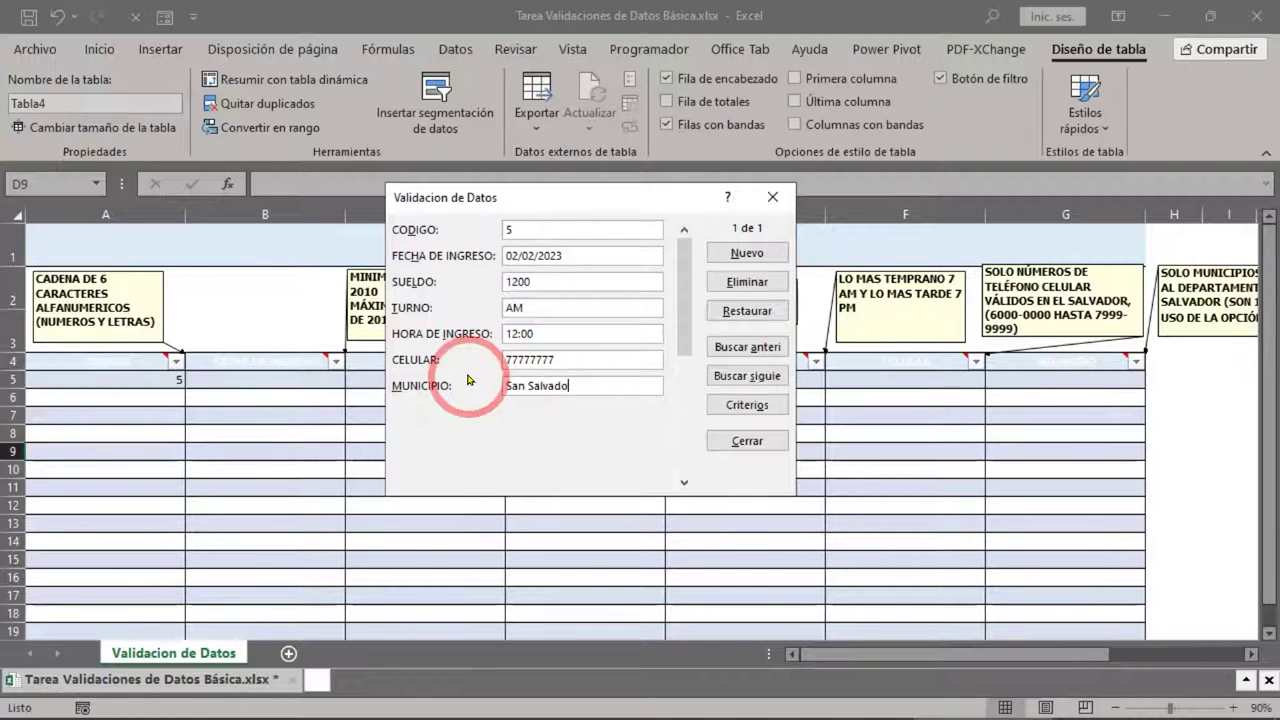
pyautogui.click(737, 253)
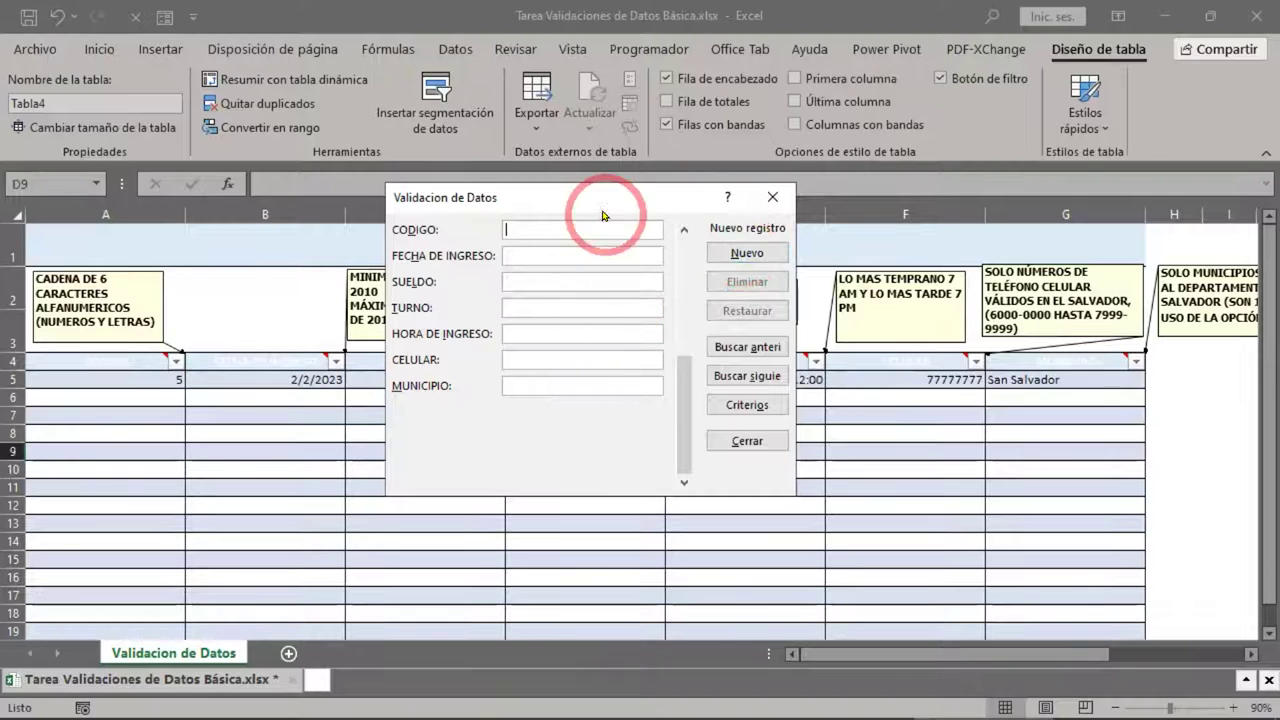
pyautogui.moveTo(607, 204); pyautogui.dragTo(1066, 36)
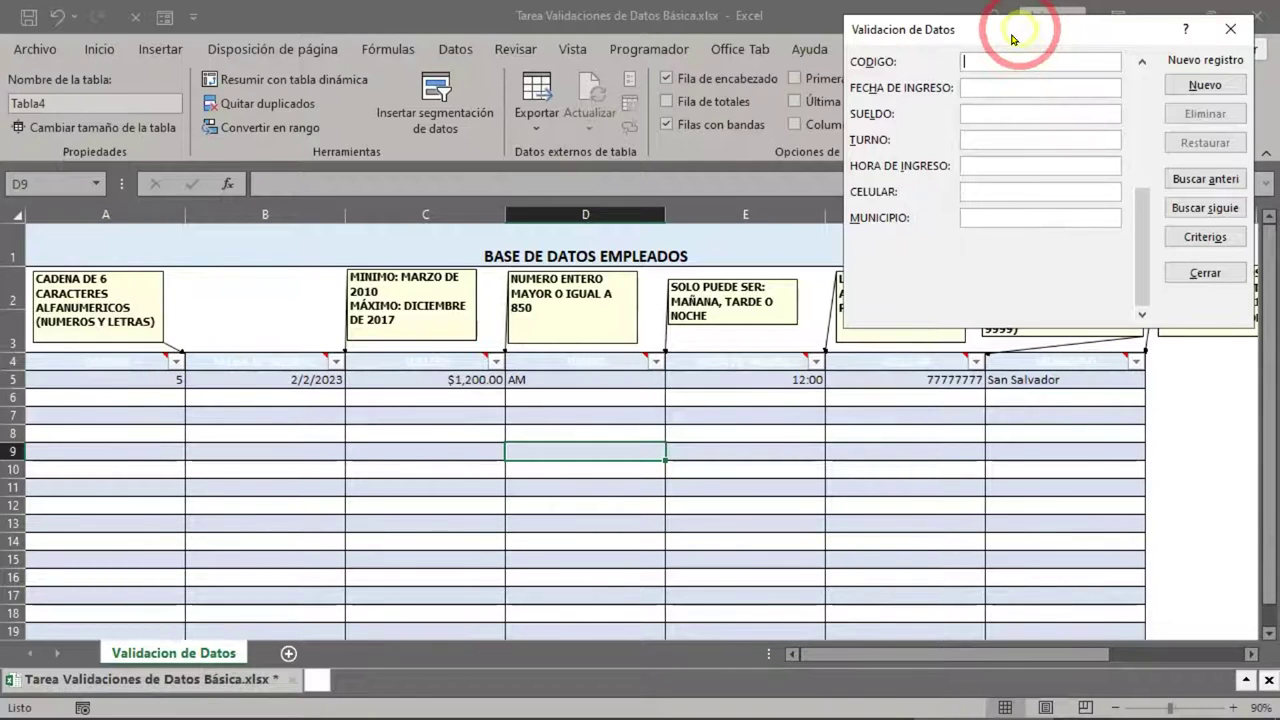
pyautogui.moveTo(1012, 38); pyautogui.dragTo(780, 247)
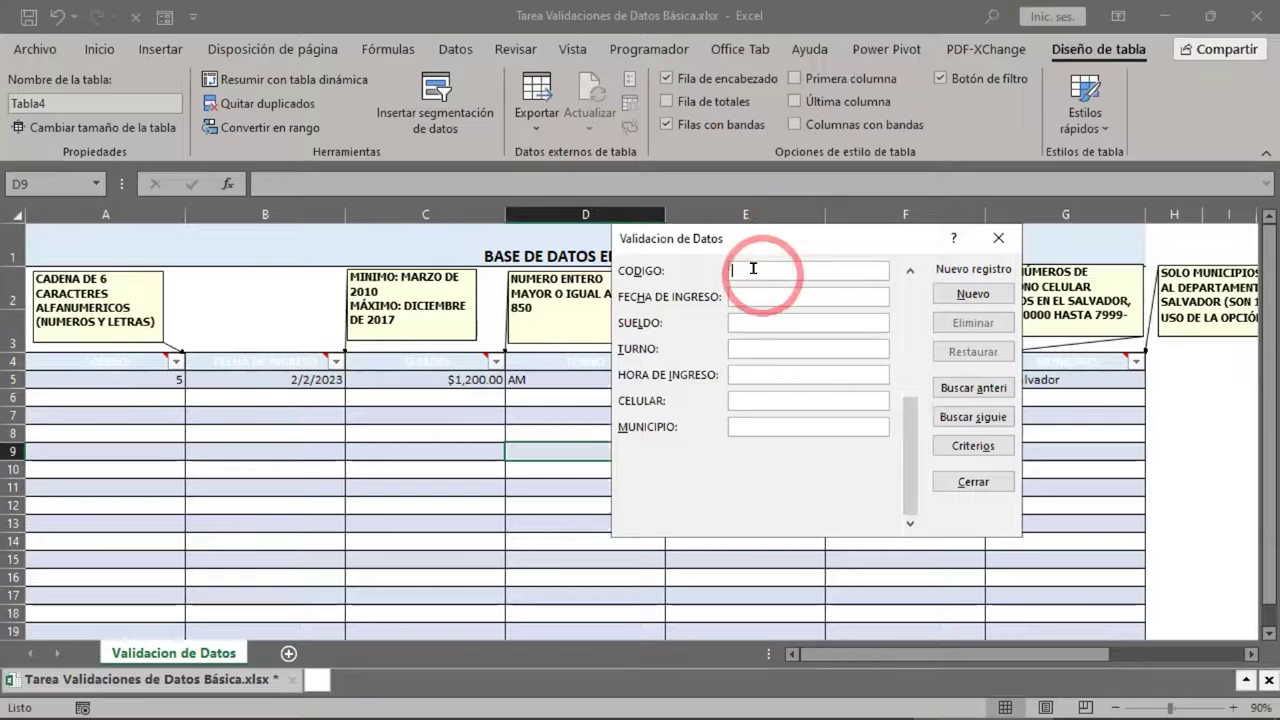